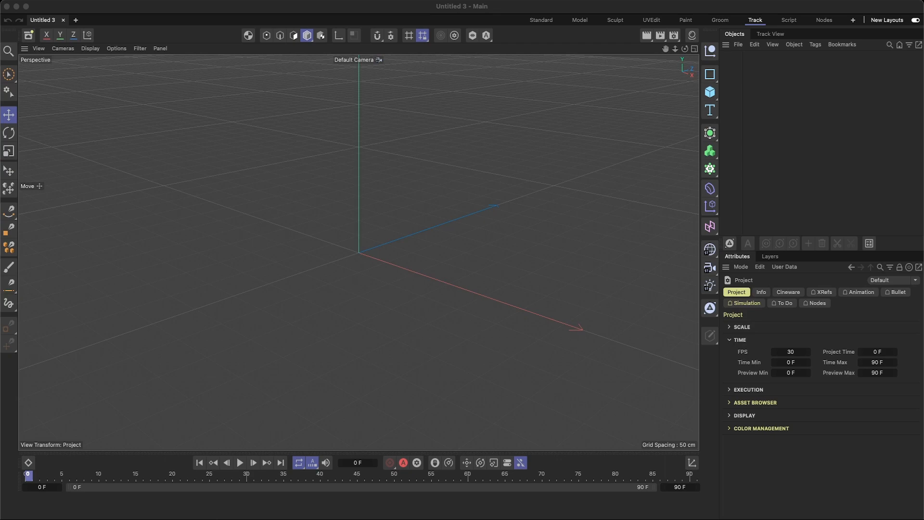
- Add a cylinder about 124 cm high with a radius of about 42 cm and raise it above the ground plane
click(357, 347)
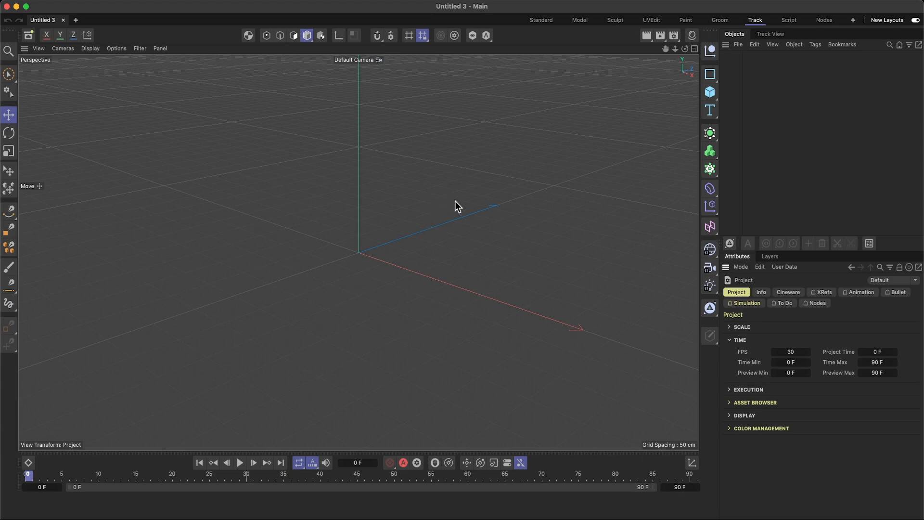
mouse_move(457, 255)
alt+mouse_down()
mouse_move(458, 229)
mouse_move(474, 248)
mouse_move(383, 232)
mouse_move(501, 247)
mouse_move(536, 270)
mouse_move(556, 246)
mouse_move(597, 244)
mouse_move(534, 274)
mouse_move(468, 243)
mouse_move(477, 229)
mouse_move(592, 237)
mouse_move(557, 225)
mouse_move(476, 250)
mouse_move(497, 226)
mouse_move(514, 228)
alt+mouse_up()
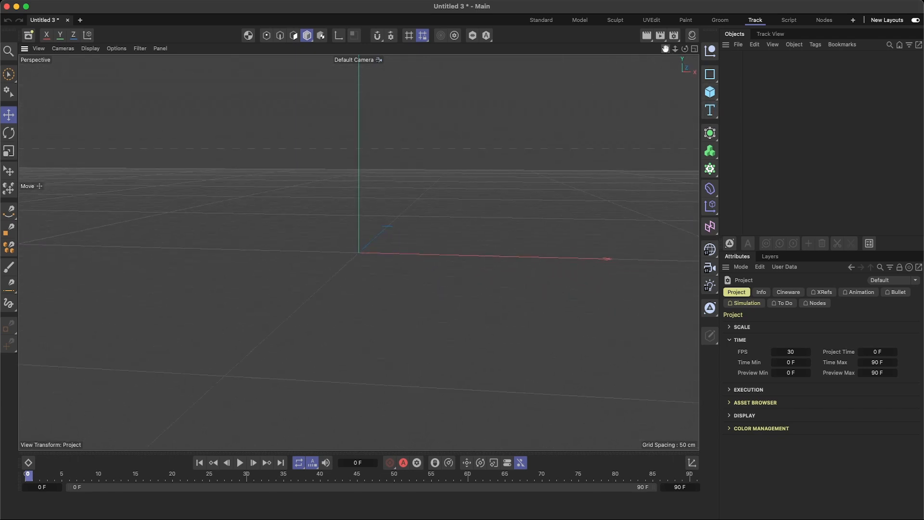
drag(665, 48, 676, 118)
alt+drag(566, 132, 554, 148)
alt+drag(526, 230, 528, 224)
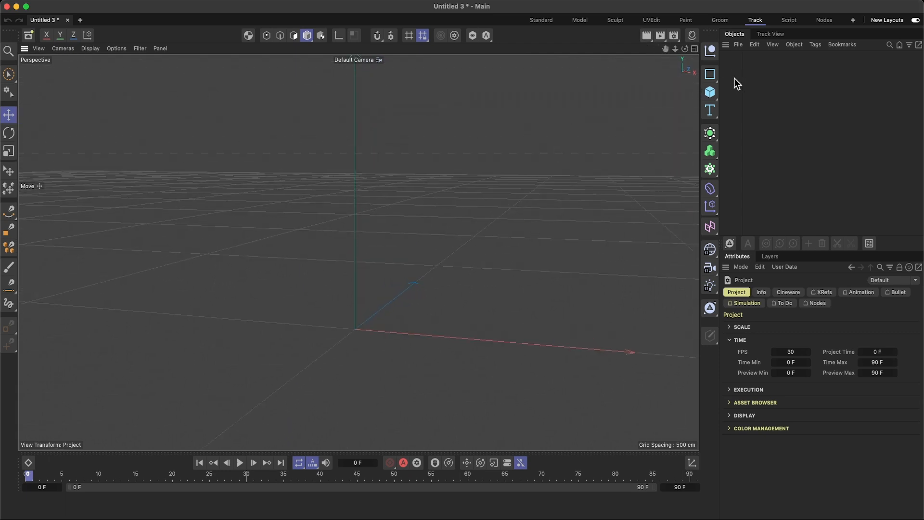
click(715, 98)
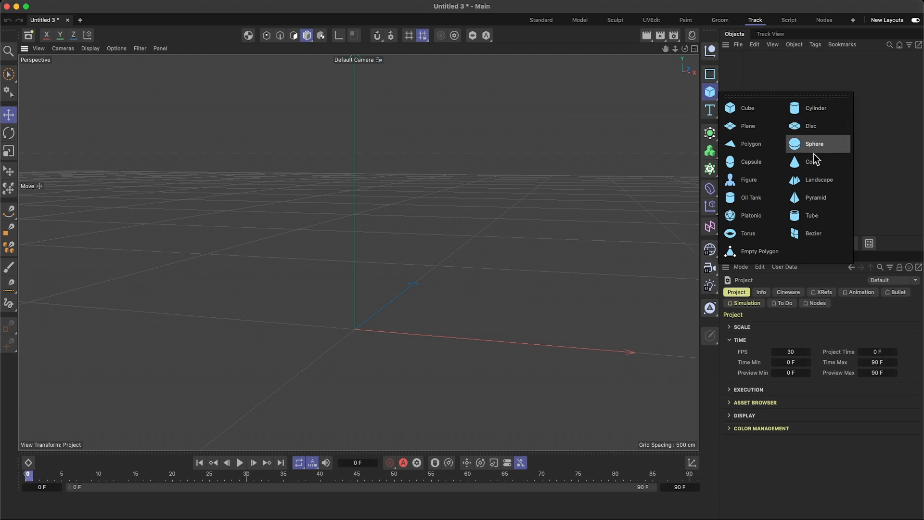
click(800, 111)
drag(353, 247, 355, 195)
alt+drag(493, 203, 538, 187)
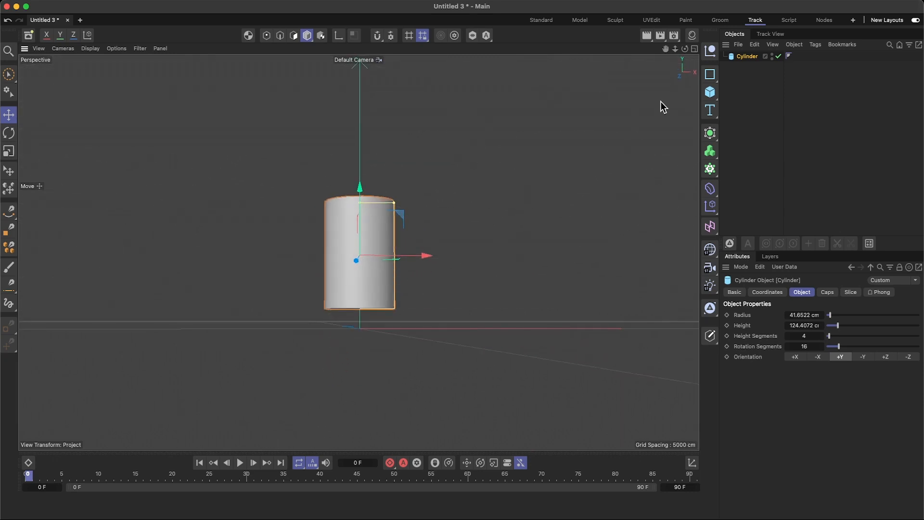
- Narrow the cylinder to a radius of about 33 cm in the Front view
click(694, 48)
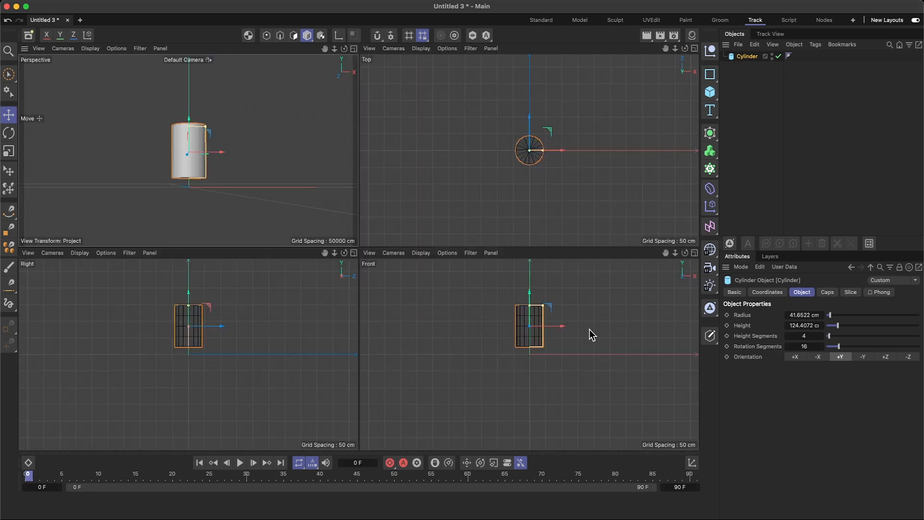
click(694, 253)
mouse_move(365, 125)
mouse_down()
mouse_move(356, 96)
mouse_move(382, 121)
mouse_up()
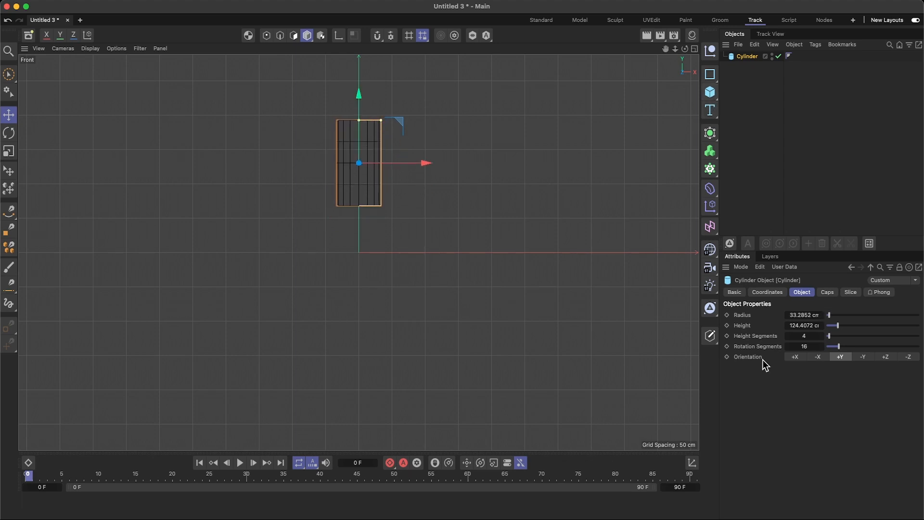
- Set the cylinder's height segments to 23 and its rotation segments to 26
mouse_move(837, 328)
mouse_down()
mouse_move(847, 346)
mouse_move(852, 336)
mouse_up()
key(super+z)
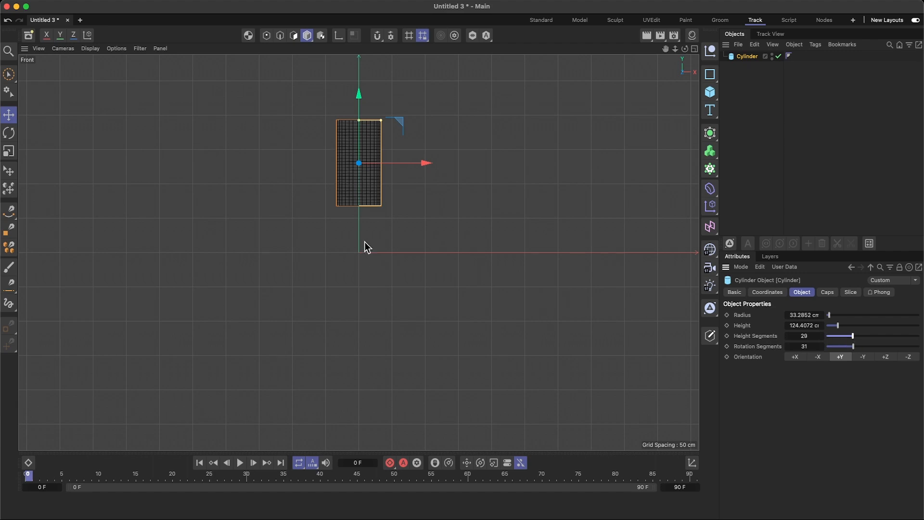
alt+drag(489, 163, 479, 183)
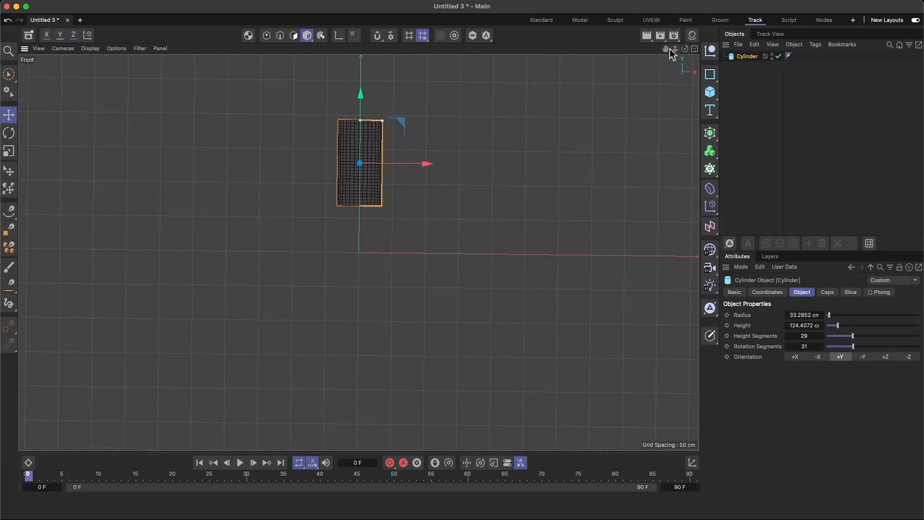
drag(666, 48, 653, 107)
scroll(394, 245, up, 5)
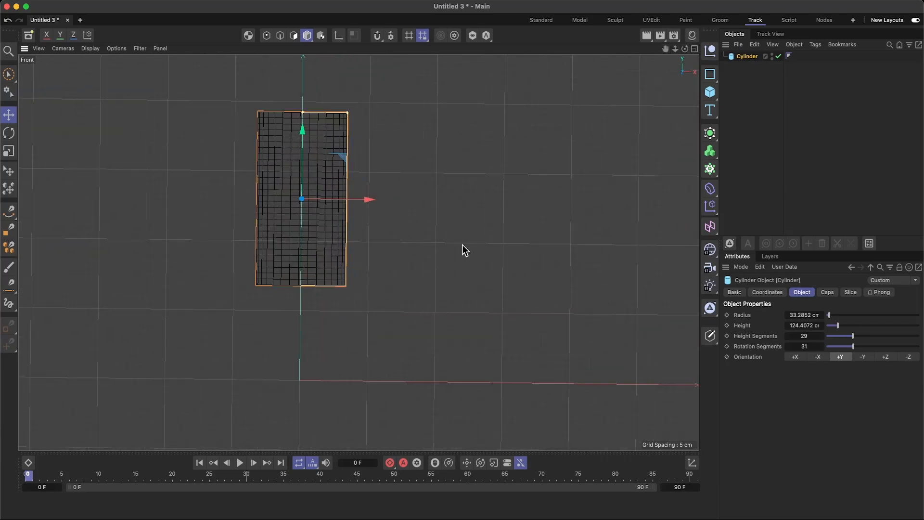
drag(855, 335, 846, 345)
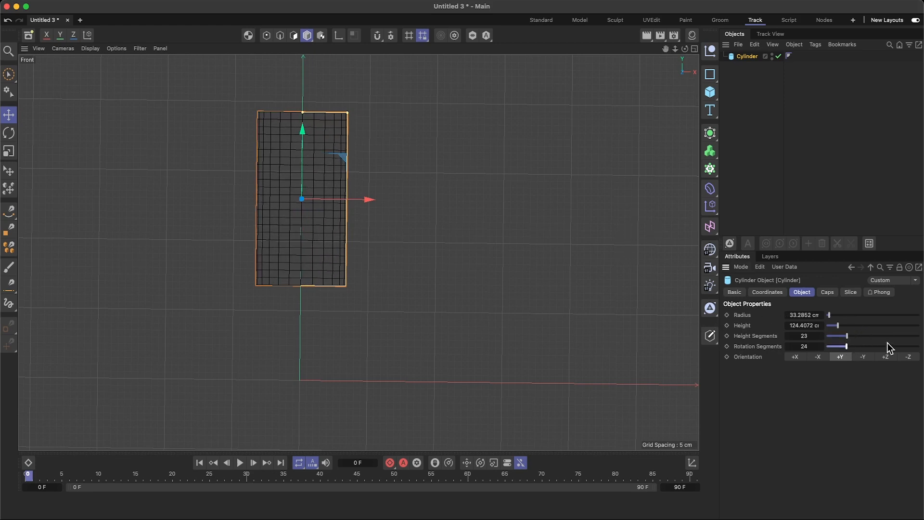
drag(846, 346, 848, 346)
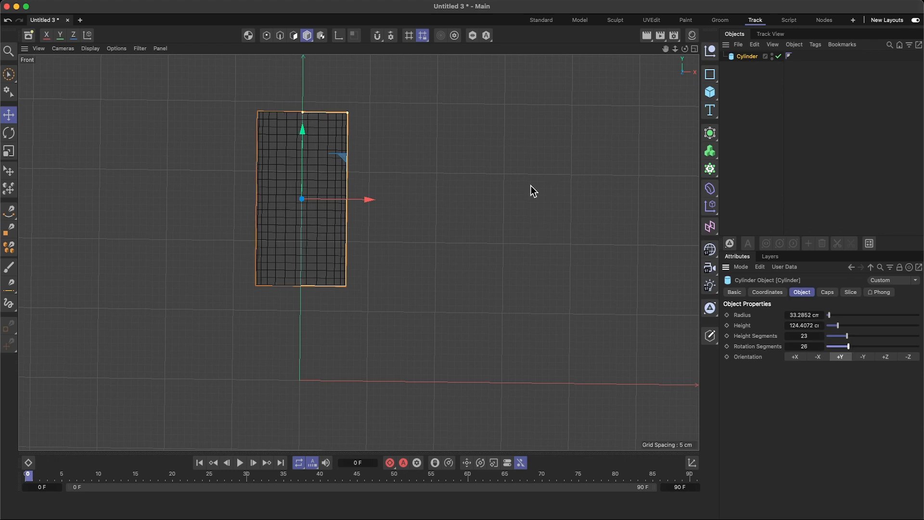
- Add a sphere primitive and scale it down uniformly to a radius of about 60 cm
mouse_move(664, 48)
mouse_down()
mouse_move(673, 60)
mouse_move(665, 50)
mouse_up()
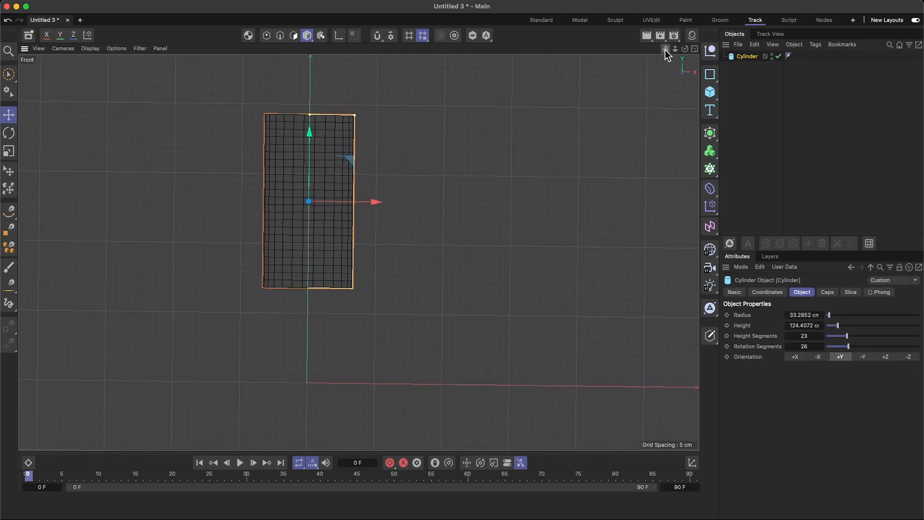
click(714, 90)
click(810, 144)
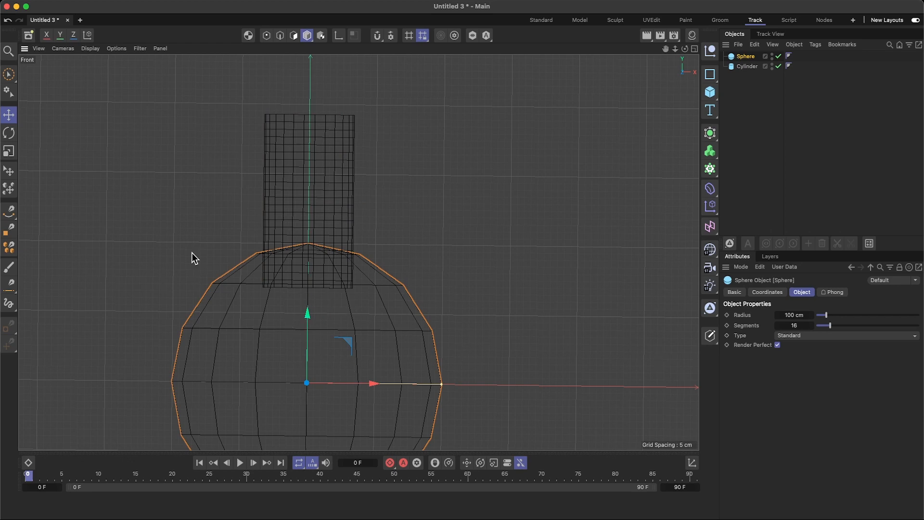
click(9, 151)
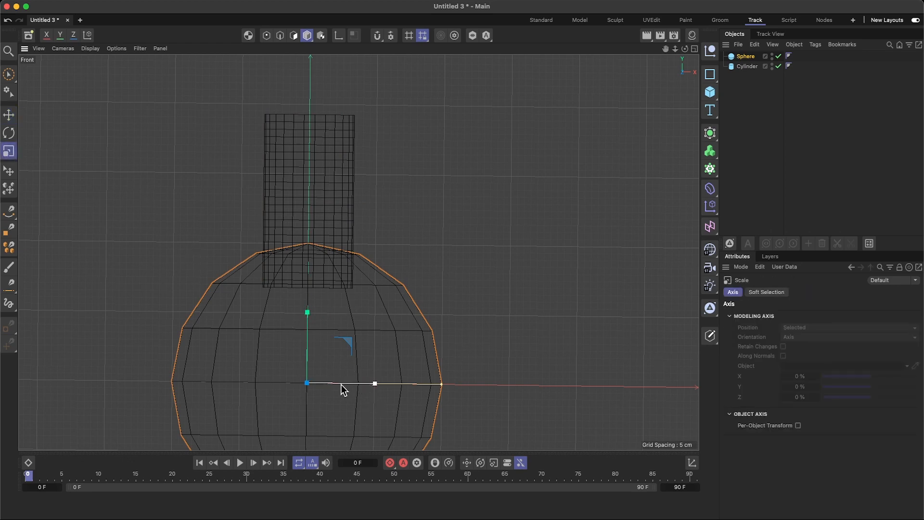
drag(368, 383, 345, 383)
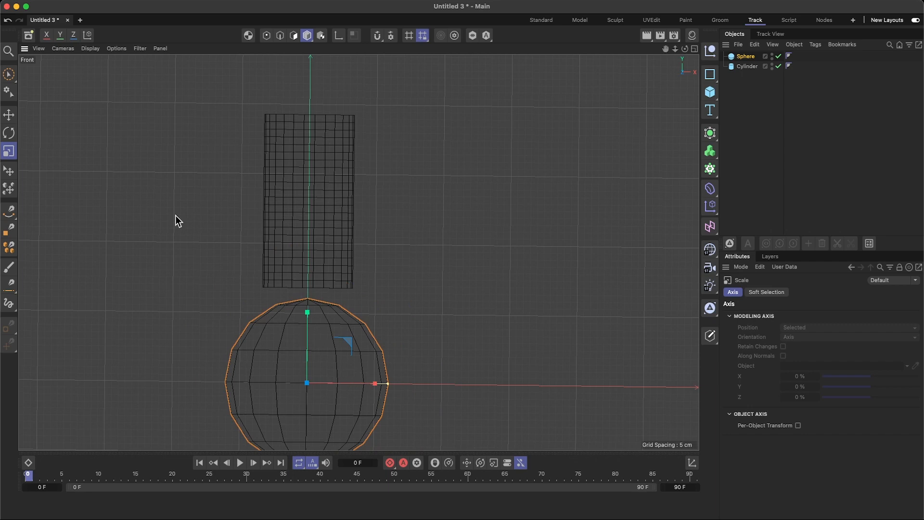
- Move the sphere straight up so it sits on the cylinder's top end, slightly overlapping it
click(9, 114)
drag(307, 314, 310, 15)
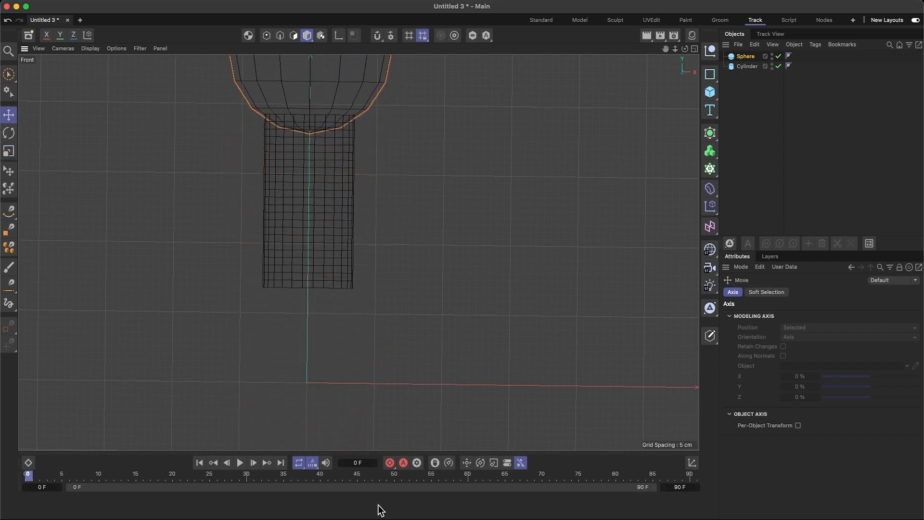
drag(666, 49, 732, 138)
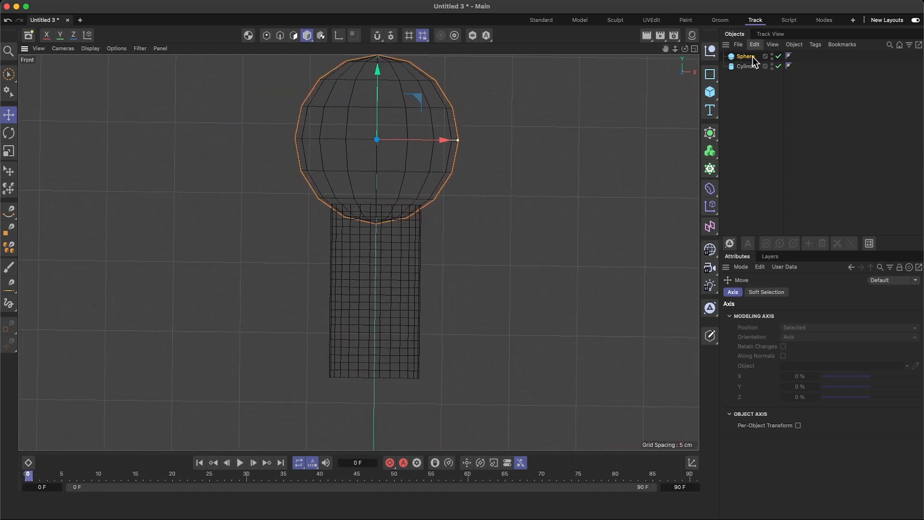
- Rename the cylinder as body and the sphere as head
click(743, 66)
double_click(743, 67)
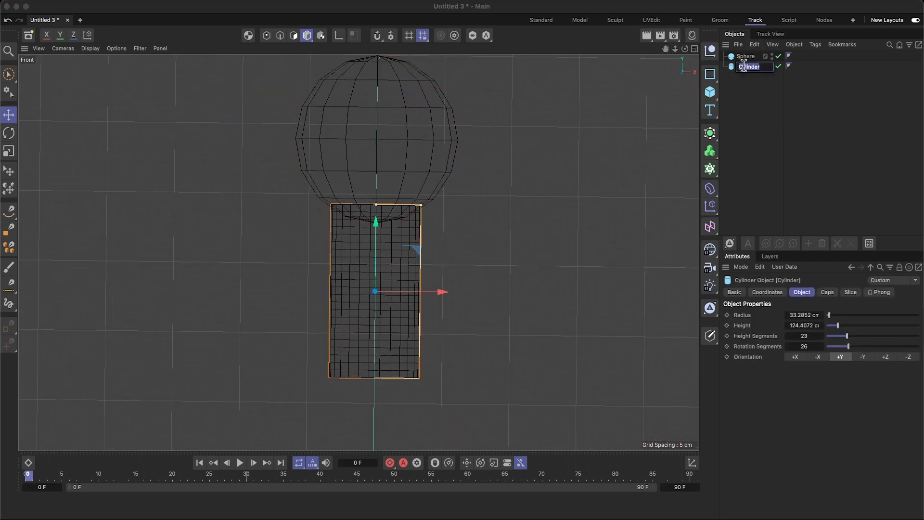
click(752, 82)
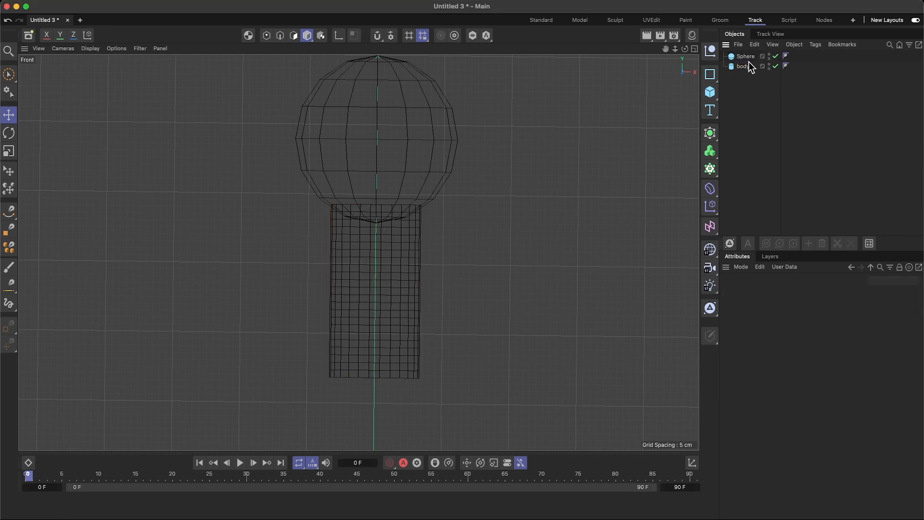
click(748, 58)
double_click(746, 57)
text(head)
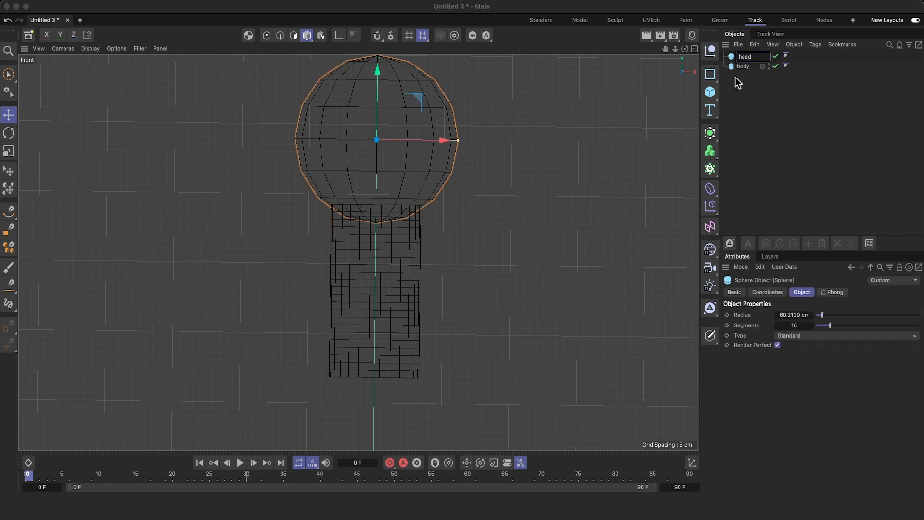
click(734, 77)
- Make two copies of the body cylinder in place
click(738, 66)
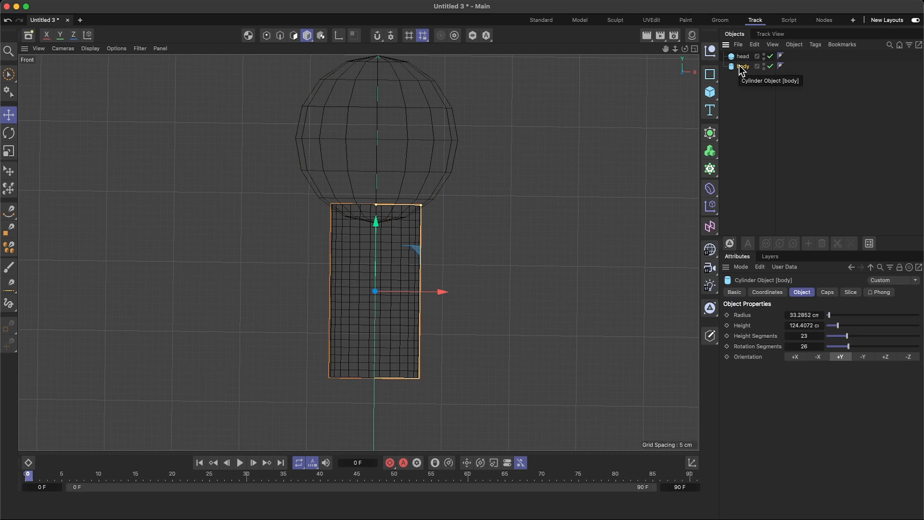
key(super+c)
key(super+v)
key(super+v)
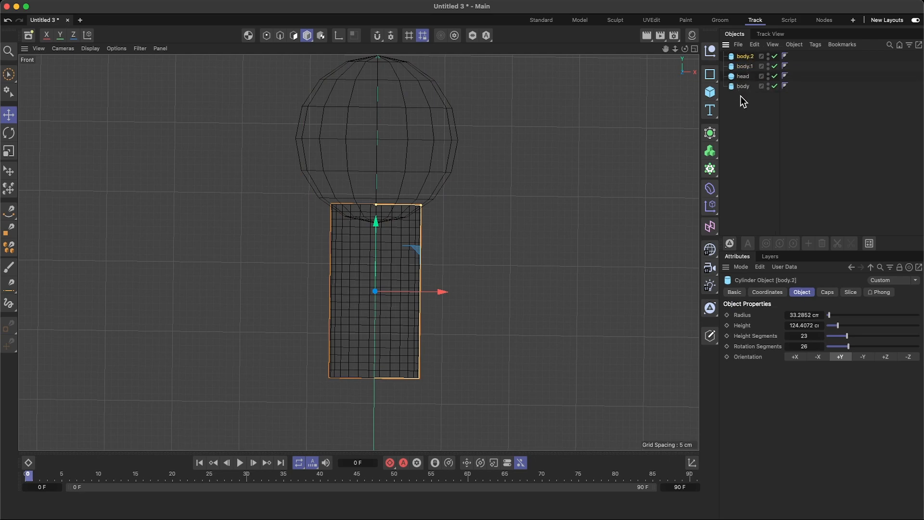
- Rename the second body copy as arms and the first body copy as legs
double_click(744, 57)
text(a)
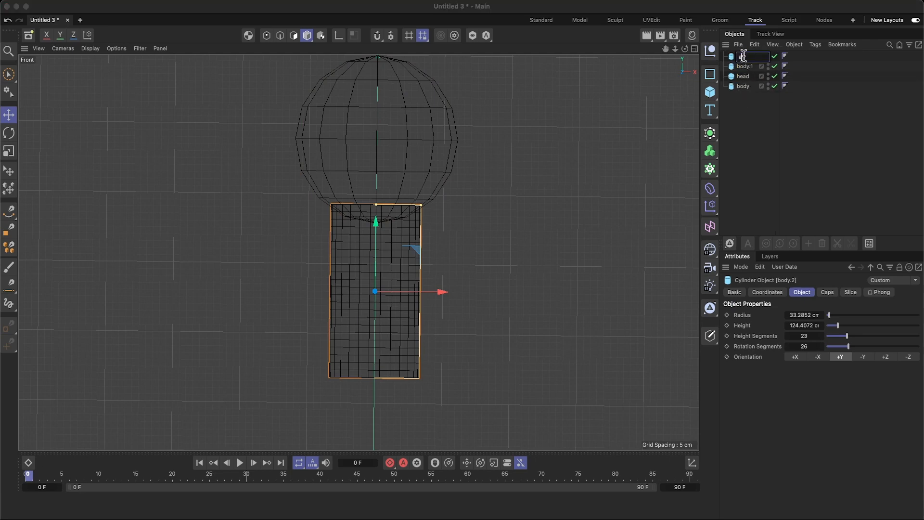
text(rms)
click(744, 103)
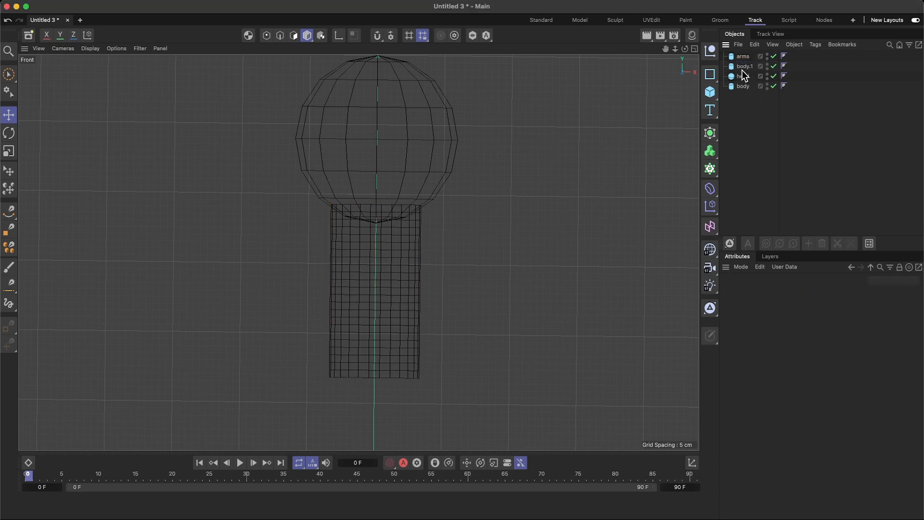
double_click(742, 67)
click(743, 87)
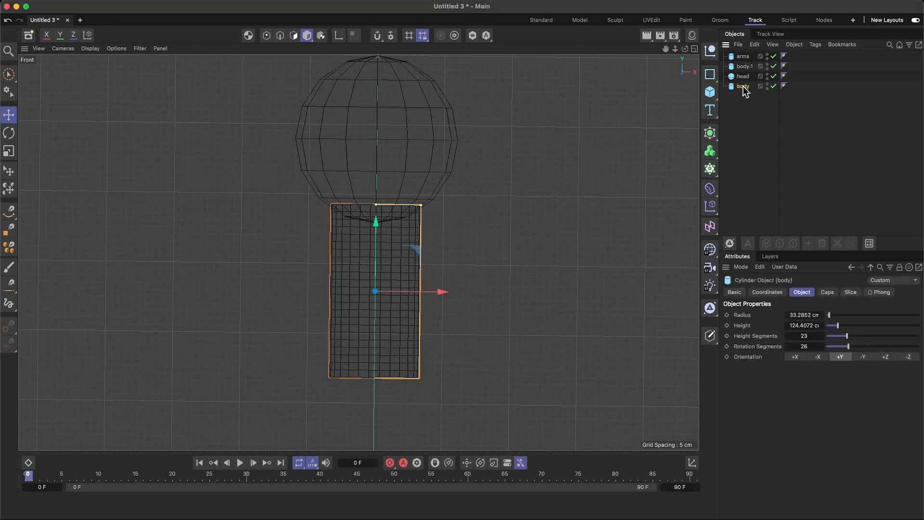
double_click(743, 67)
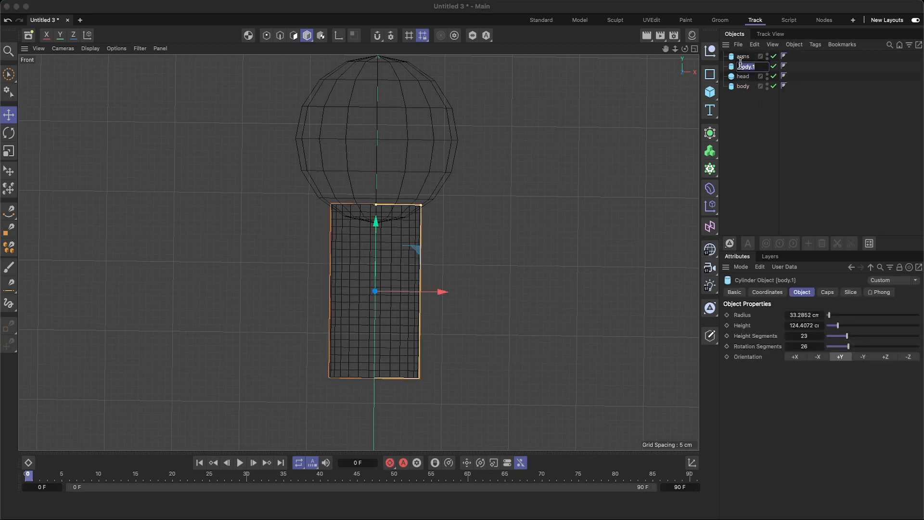
text(legs)
click(734, 98)
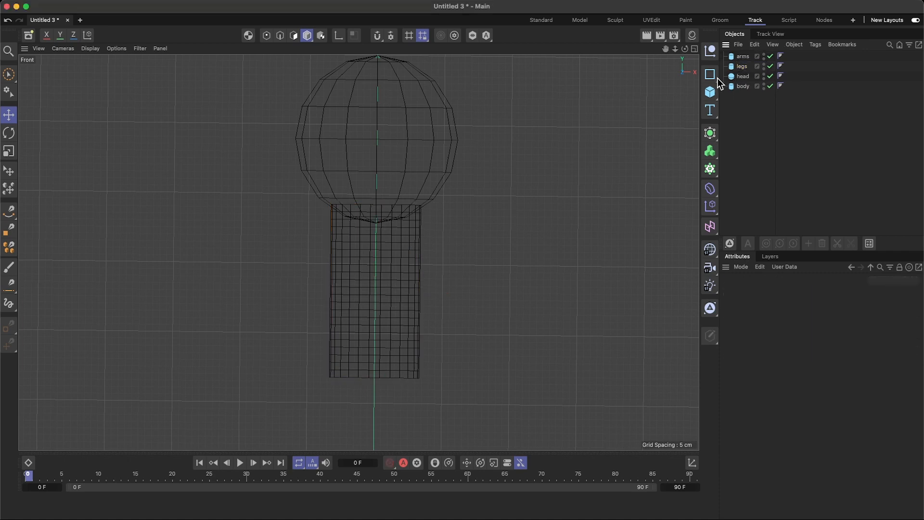
- Reduce the arms cylinder's radius to 8 cm
click(710, 134)
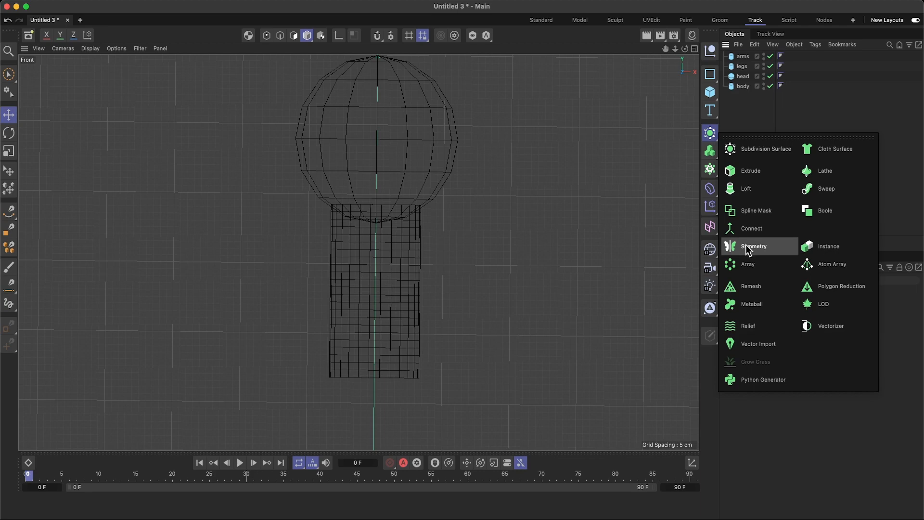
click(741, 58)
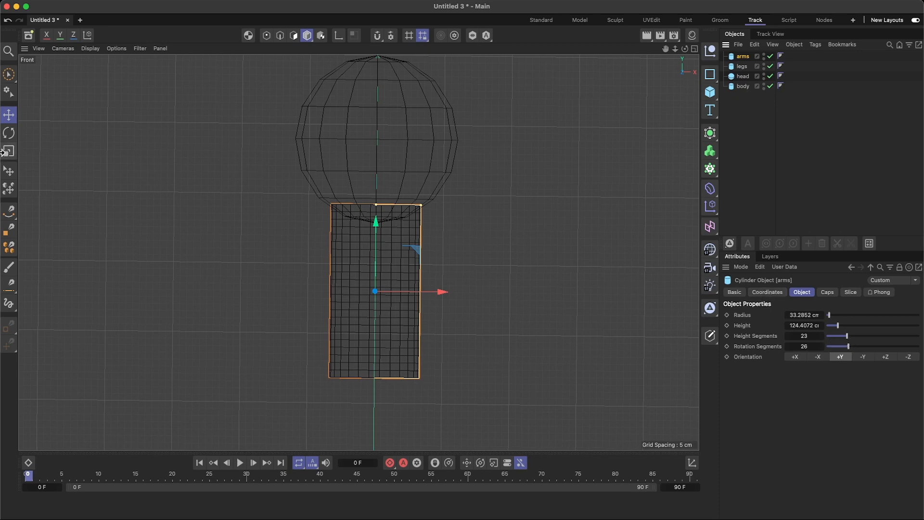
scroll(453, 299, up, 3)
scroll(453, 299, up, 2)
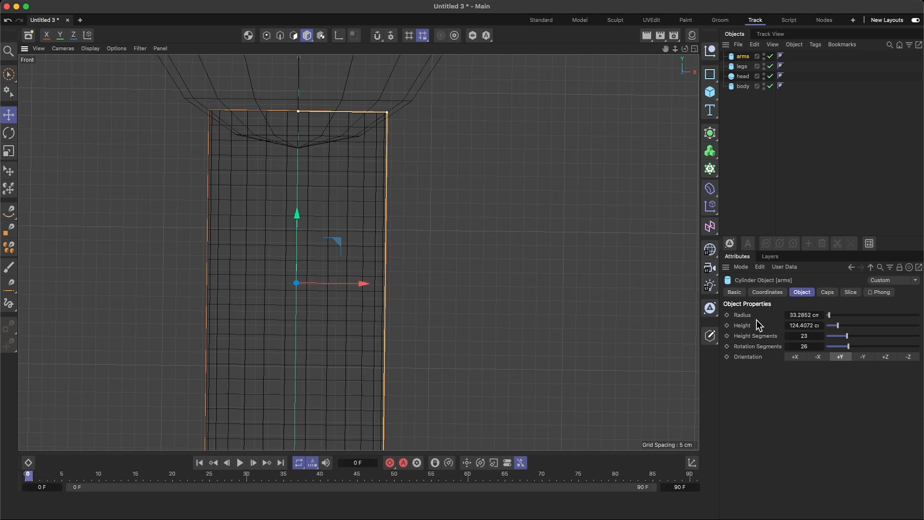
drag(826, 314, 827, 315)
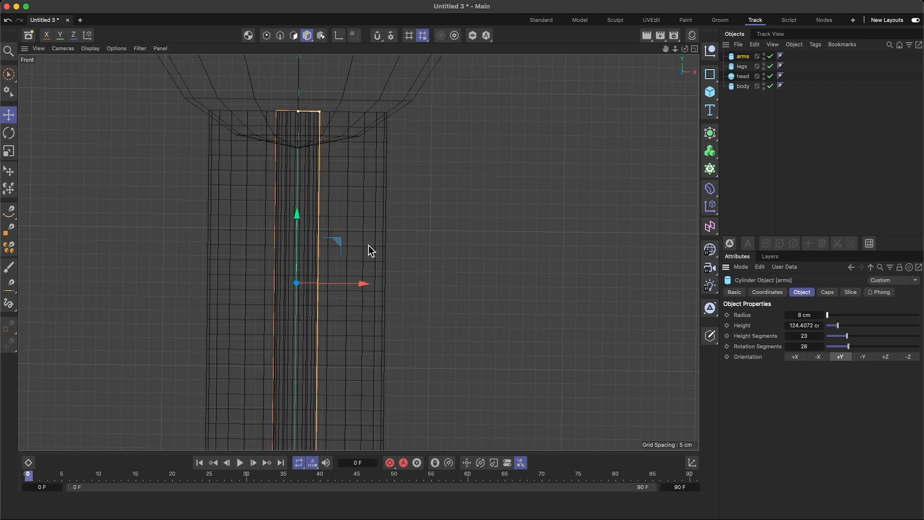
scroll(259, 265, down, 3)
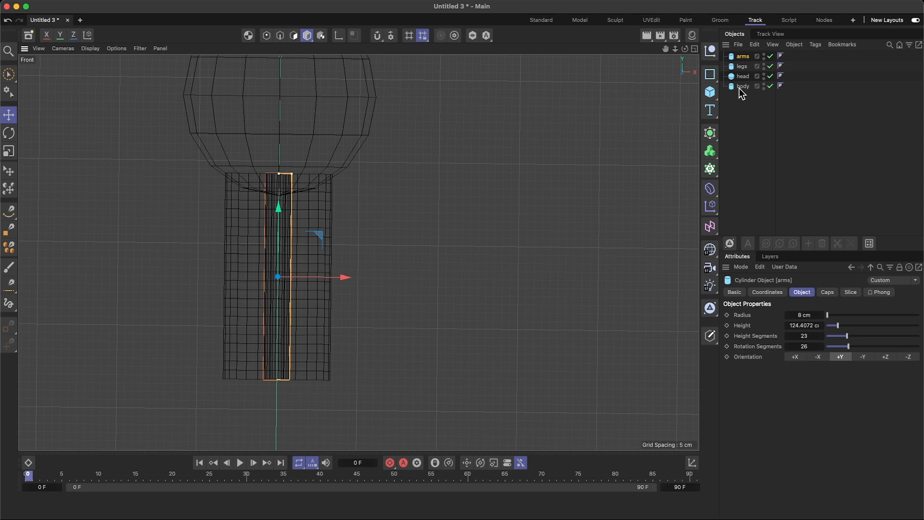
- Place the arms cylinder inside a new Symmetry object and move it sideways out of the body to about X 47.5 cm
click(710, 133)
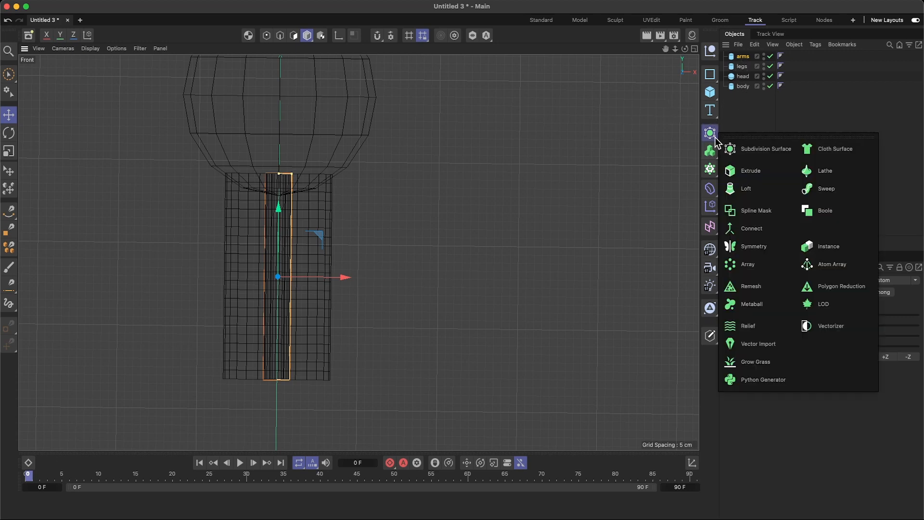
click(753, 245)
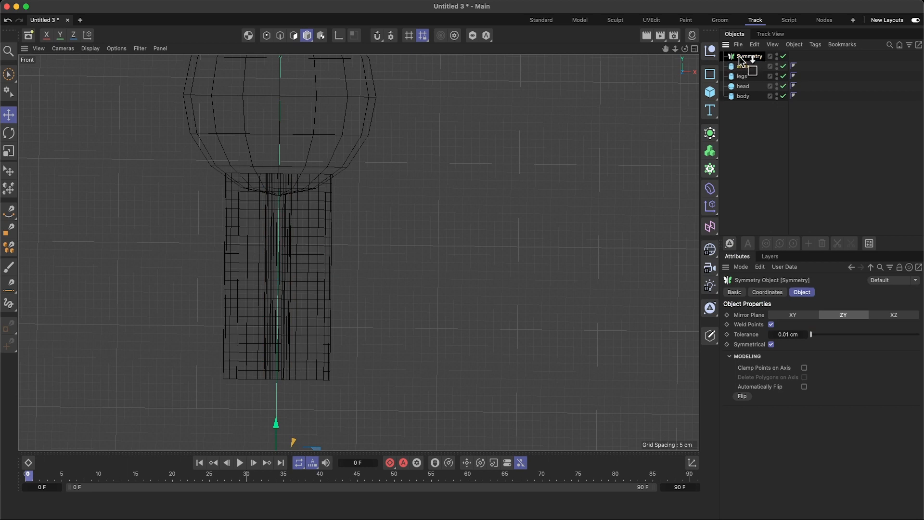
drag(738, 56, 739, 58)
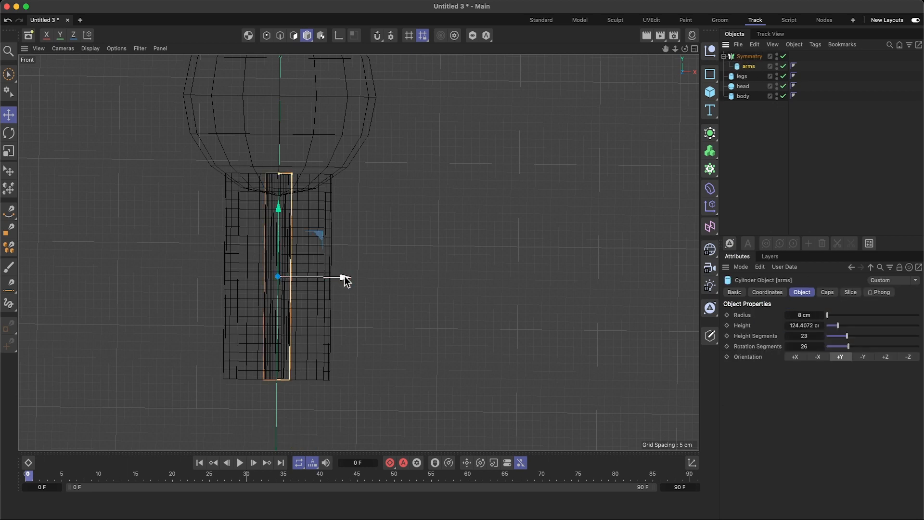
drag(342, 278, 421, 281)
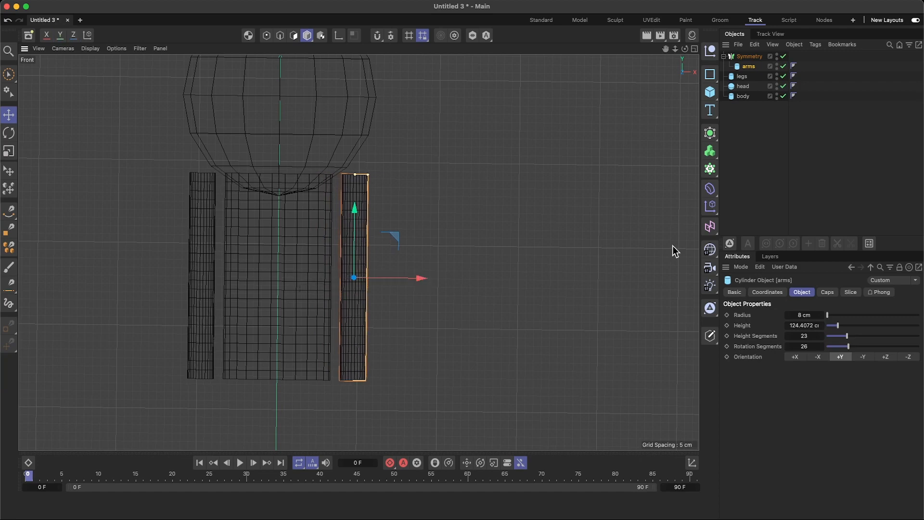
- Set the arms cylinder's bank rotation to 90° so it lies horizontally
click(780, 292)
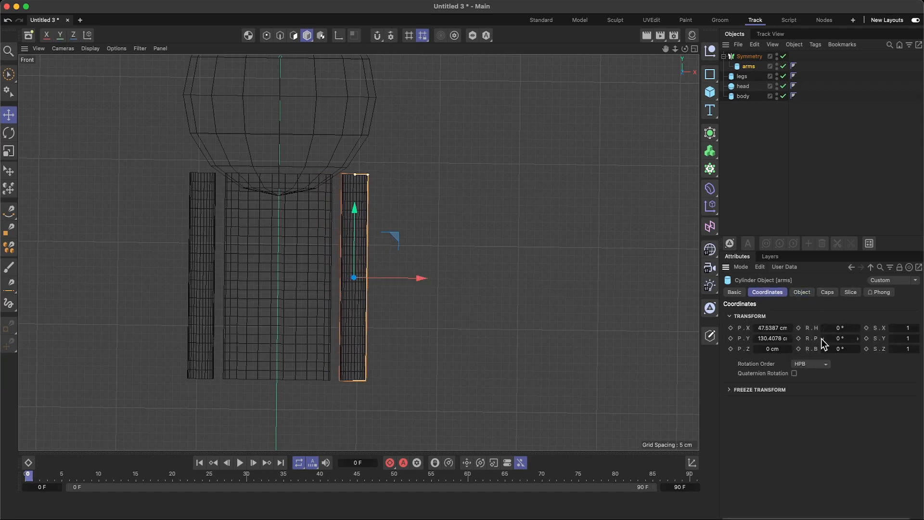
drag(822, 339, 818, 338)
key(super+z)
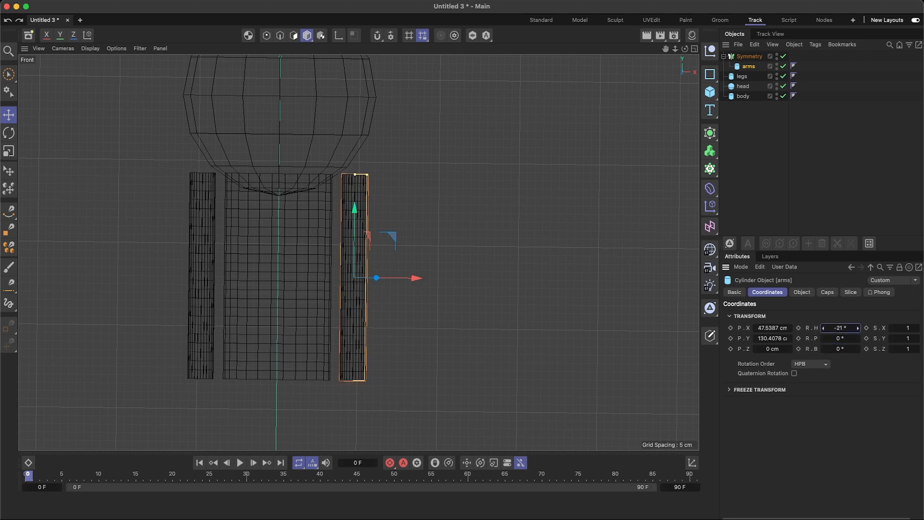
click(838, 348)
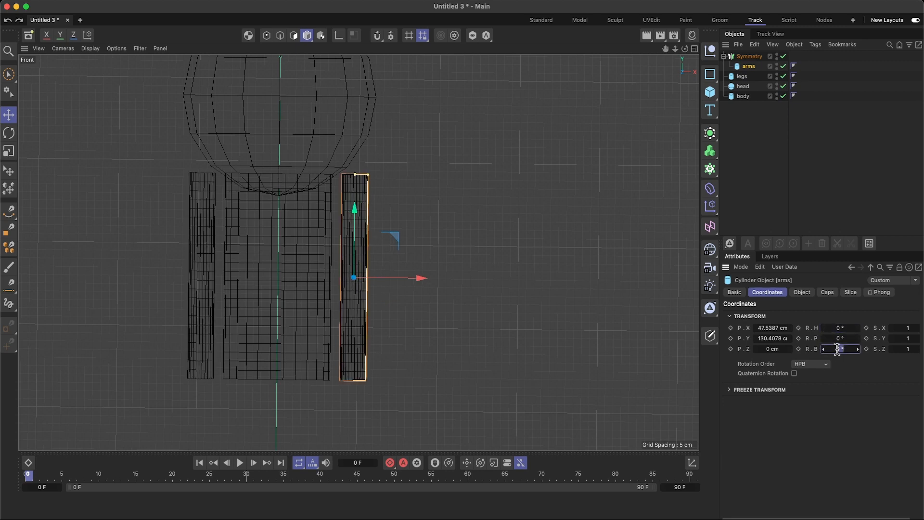
text(90)
key(Return)
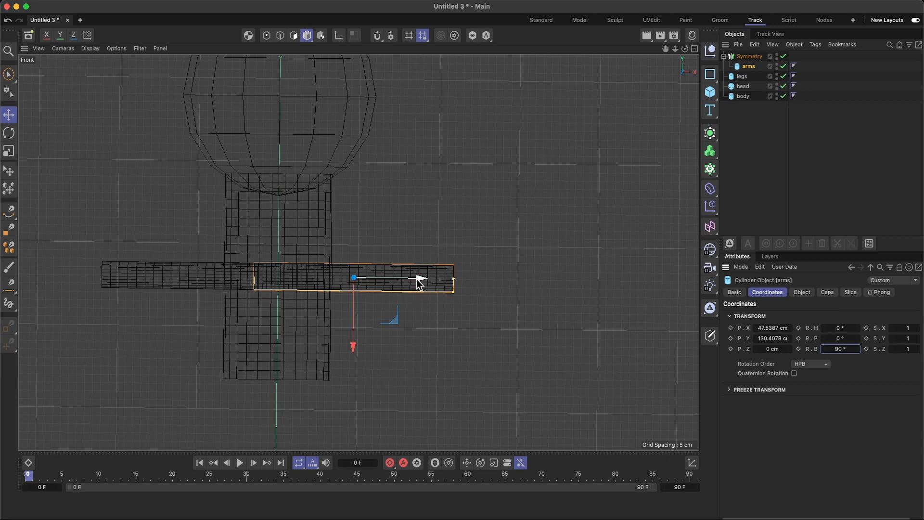
- Save the project as character.c4d on the Desktop
key(super+s)
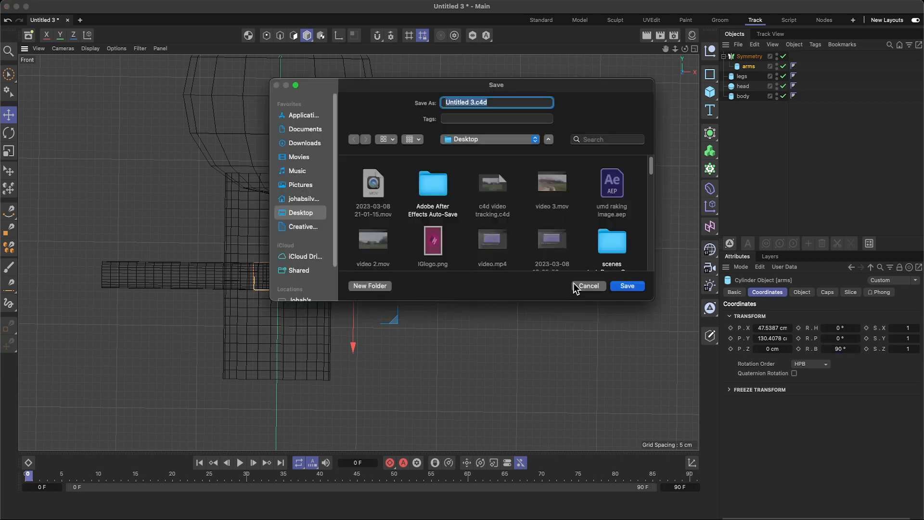
text(cha)
click(628, 287)
- Move the arms cylinder to about X 90.5 cm and Y 163 cm, extending sideways from the upper body
drag(422, 278, 488, 283)
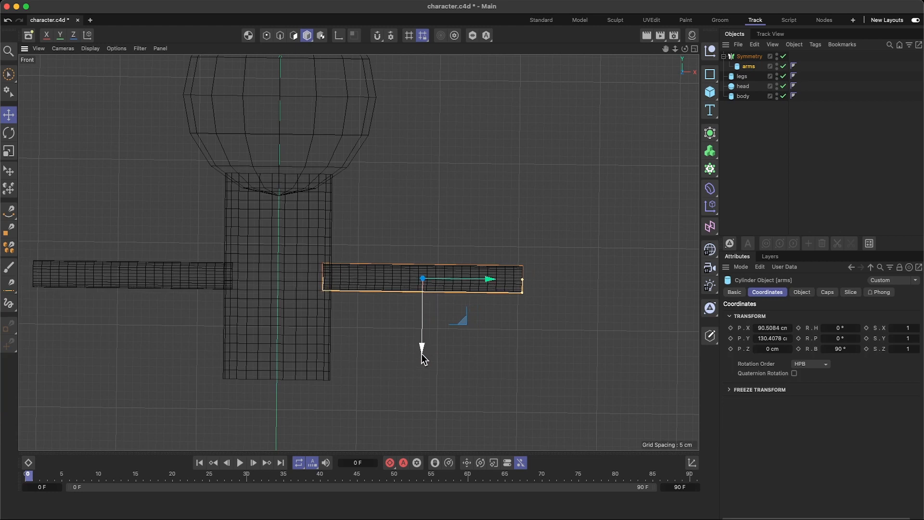
drag(421, 347, 422, 294)
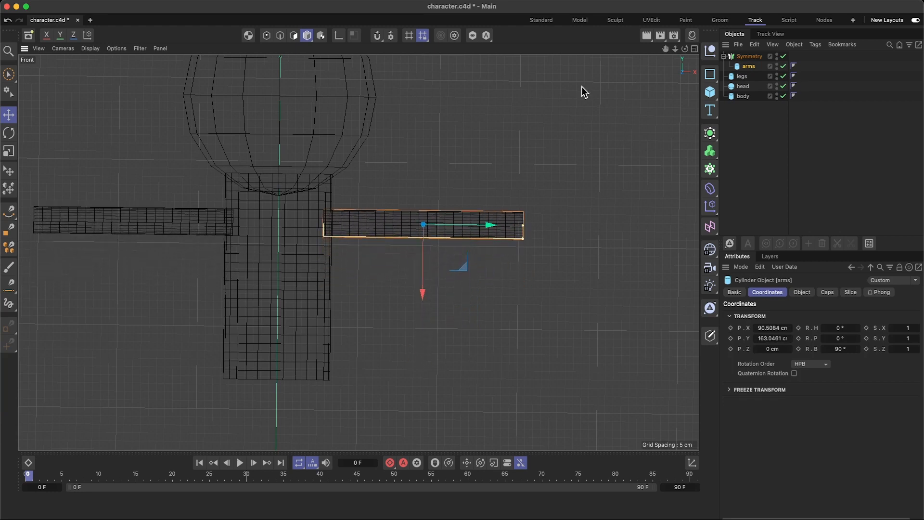
click(693, 49)
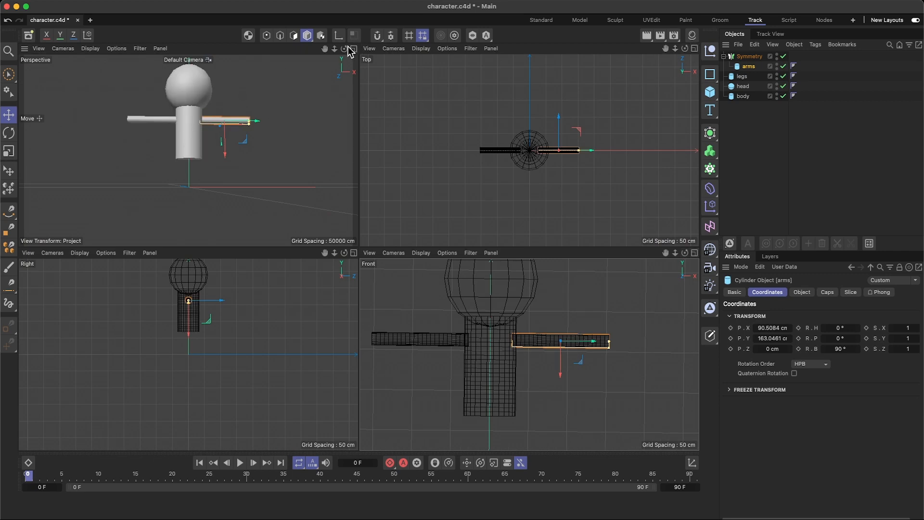
drag(325, 48, 322, 72)
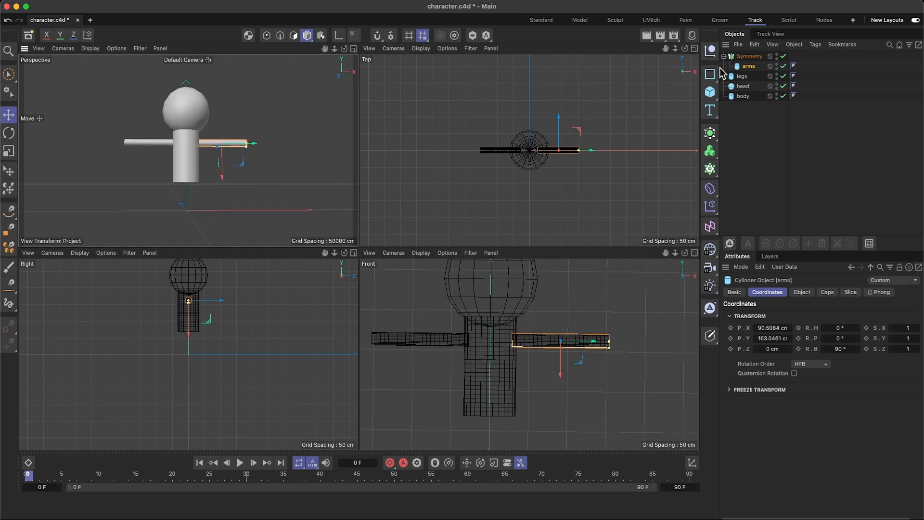
- Add a second Symmetry object and place the legs cylinder inside it
click(694, 253)
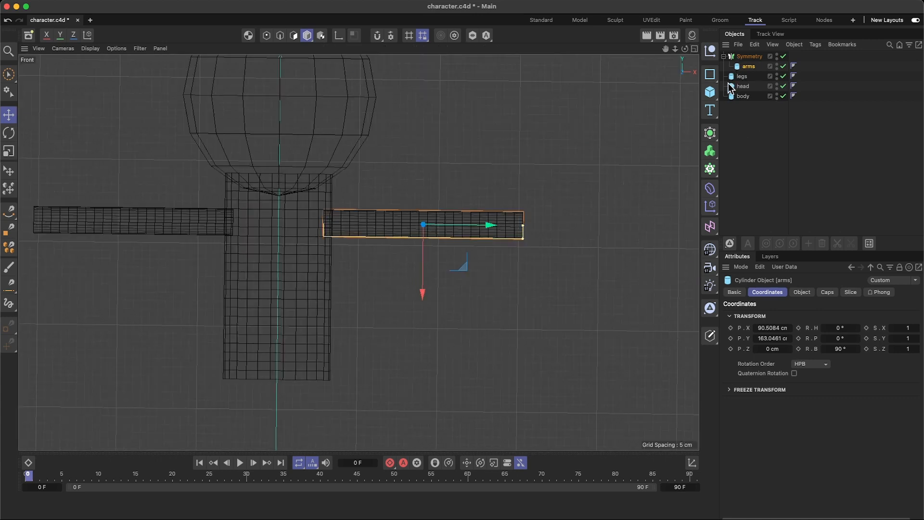
click(712, 134)
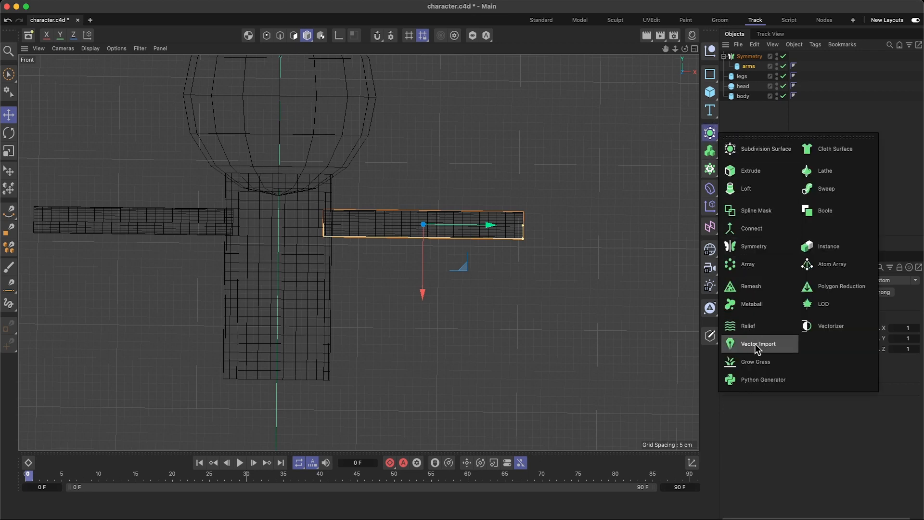
click(741, 249)
drag(731, 88, 746, 56)
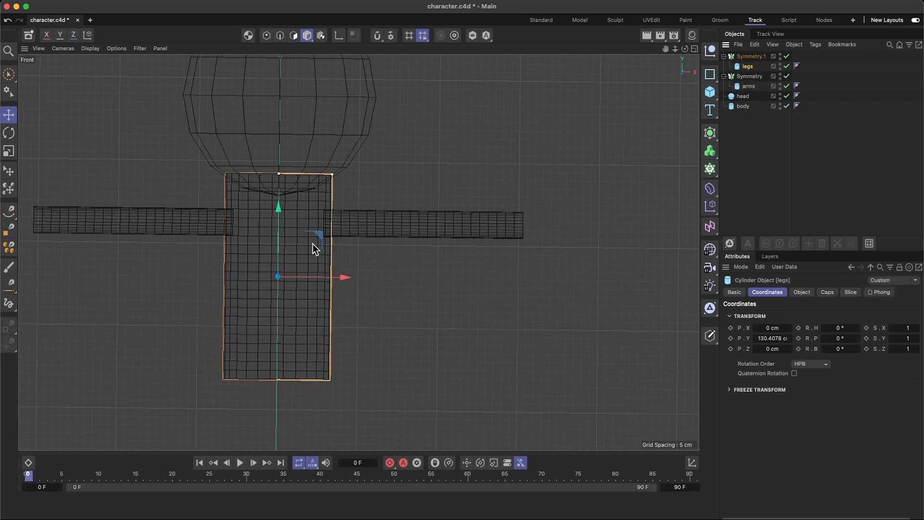
- Thin the legs cylinder and move it beneath the body to about X 17.7 cm and Y -21.7 cm
drag(333, 174, 289, 176)
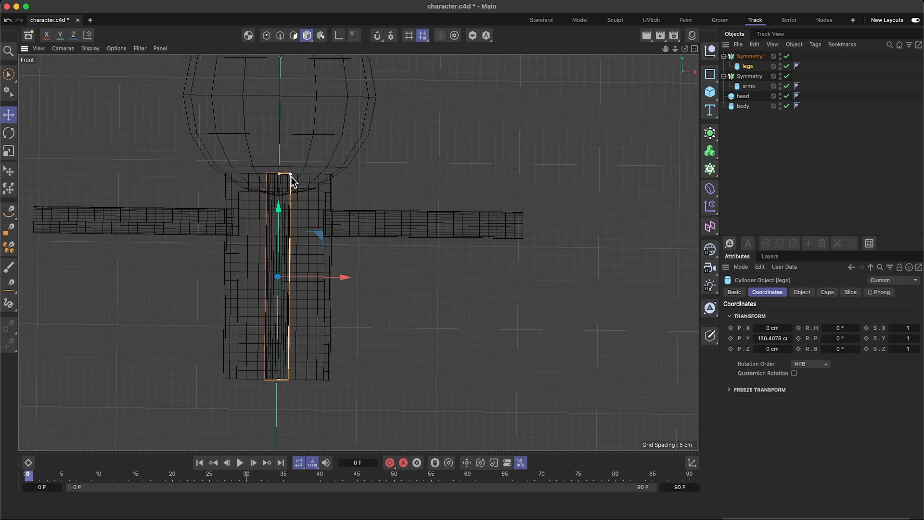
drag(343, 278, 373, 280)
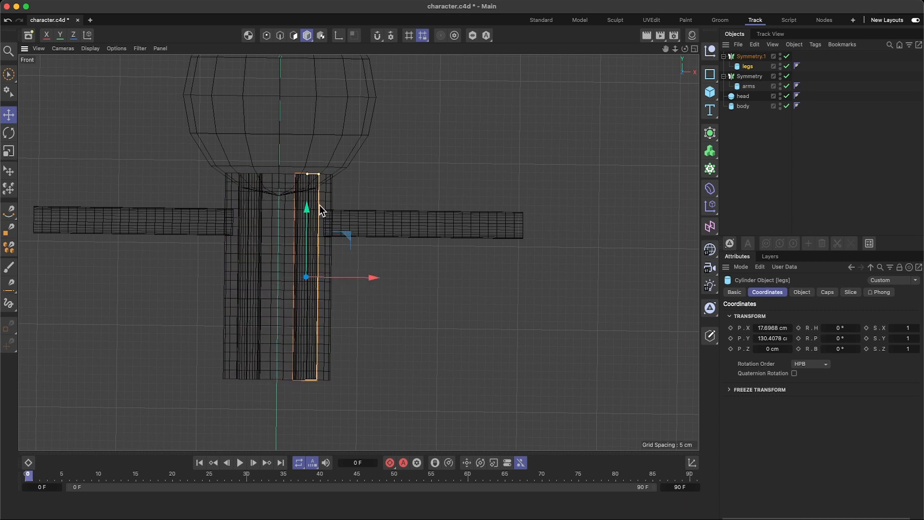
drag(306, 207, 309, 367)
scroll(326, 327, down, 3)
scroll(326, 327, down, 3)
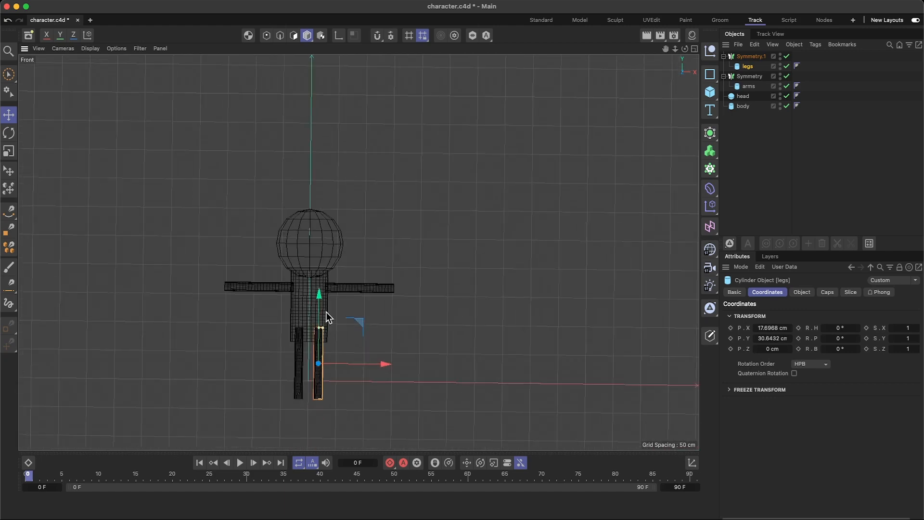
drag(320, 295, 319, 327)
scroll(402, 324, down, 3)
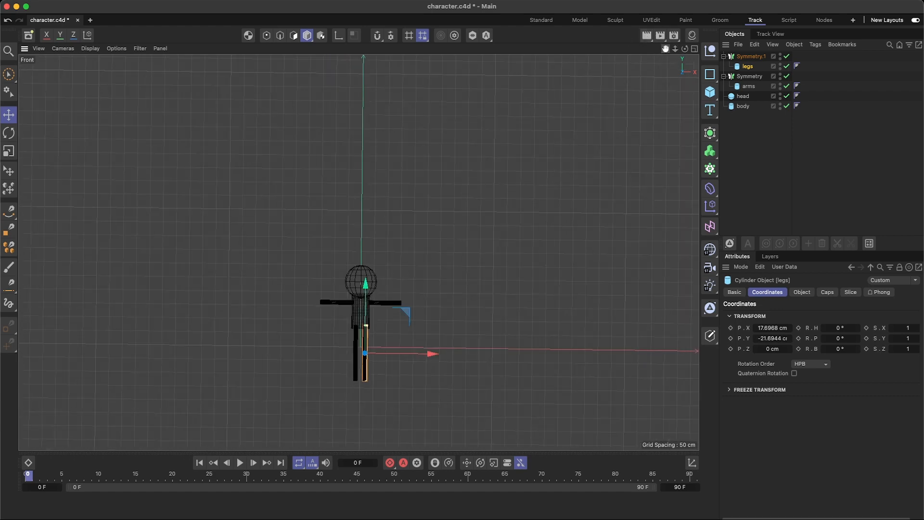
scroll(402, 247, up, 5)
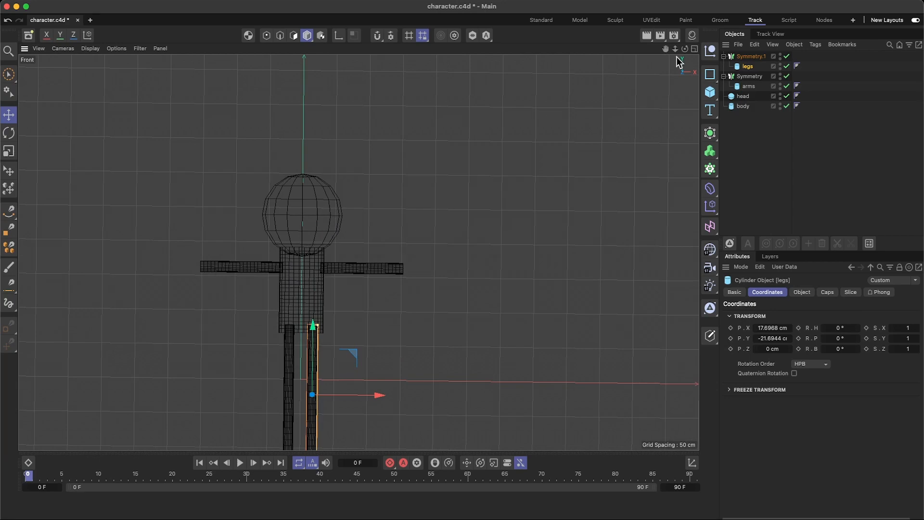
drag(665, 49, 706, 0)
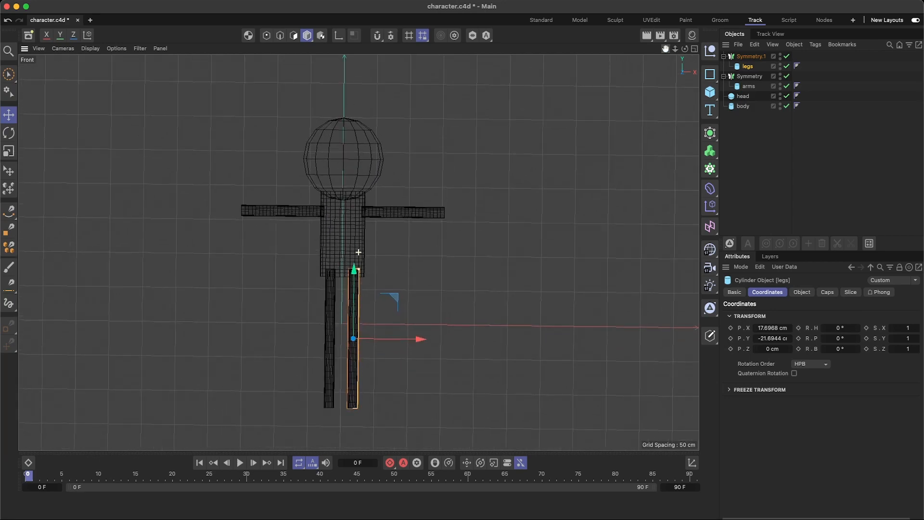
- Duplicate the body cylinder in place and rename the copy as neck
click(693, 48)
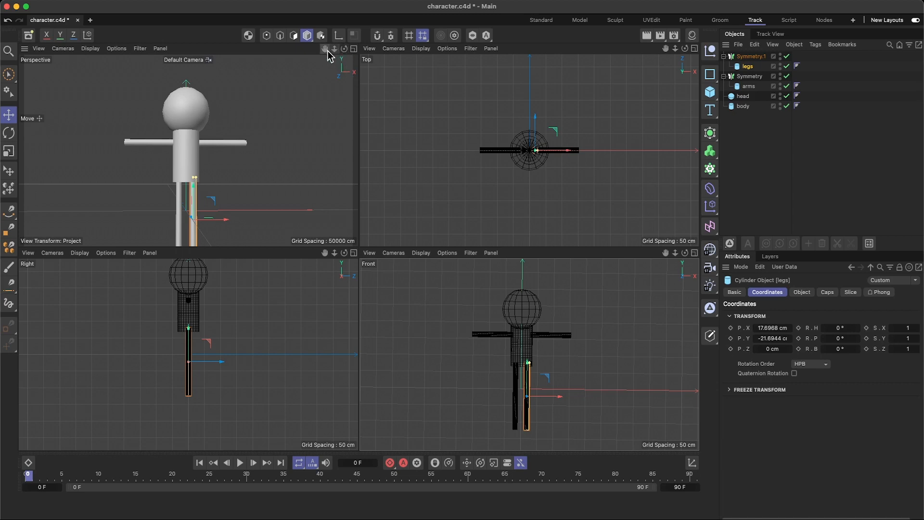
drag(325, 49, 276, 93)
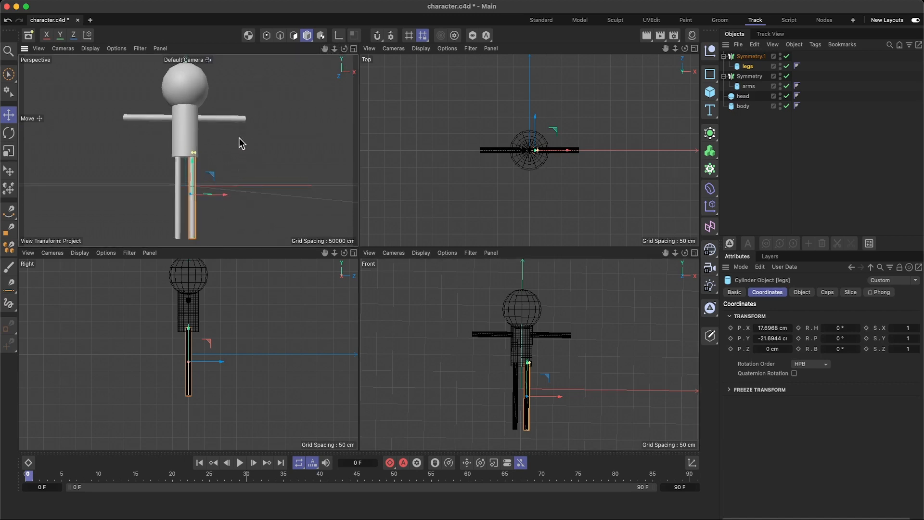
mouse_move(241, 143)
alt+mouse_down()
mouse_move(254, 165)
mouse_move(282, 165)
mouse_move(278, 178)
mouse_move(210, 149)
mouse_move(247, 163)
mouse_move(241, 137)
alt+mouse_up()
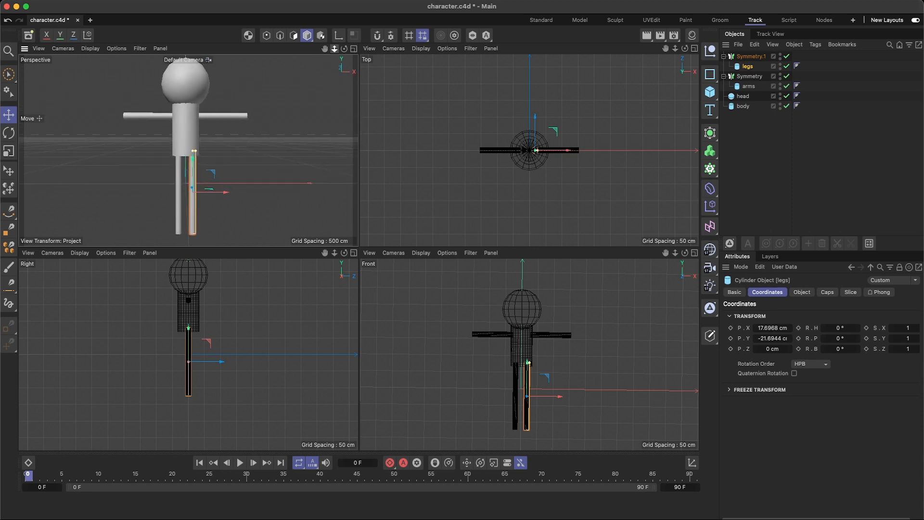
drag(335, 48, 349, 63)
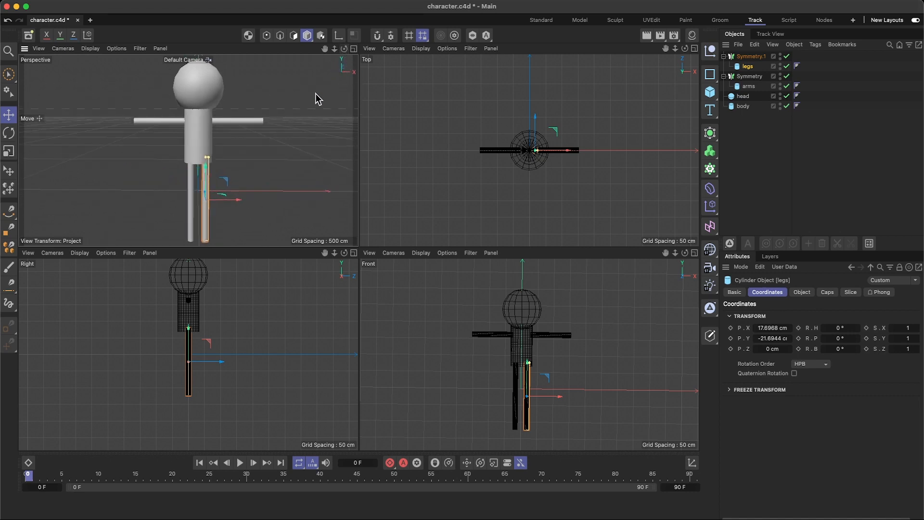
click(354, 49)
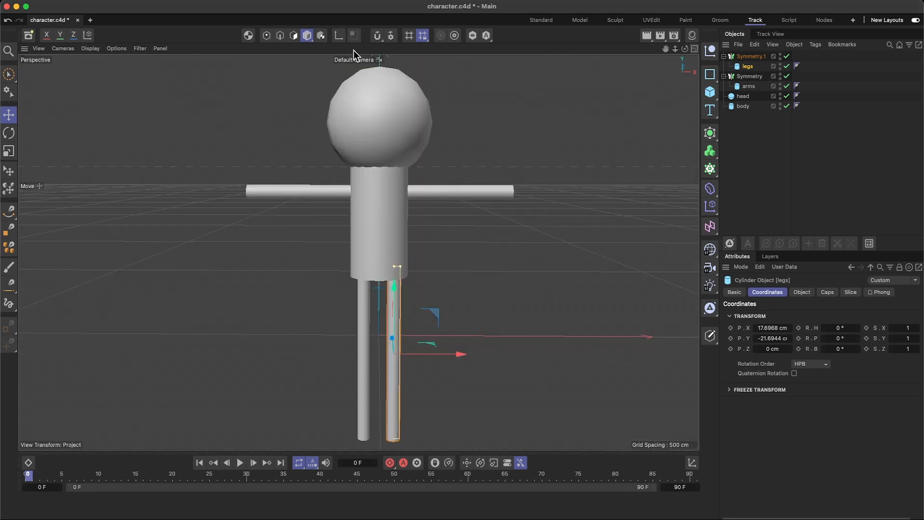
click(369, 205)
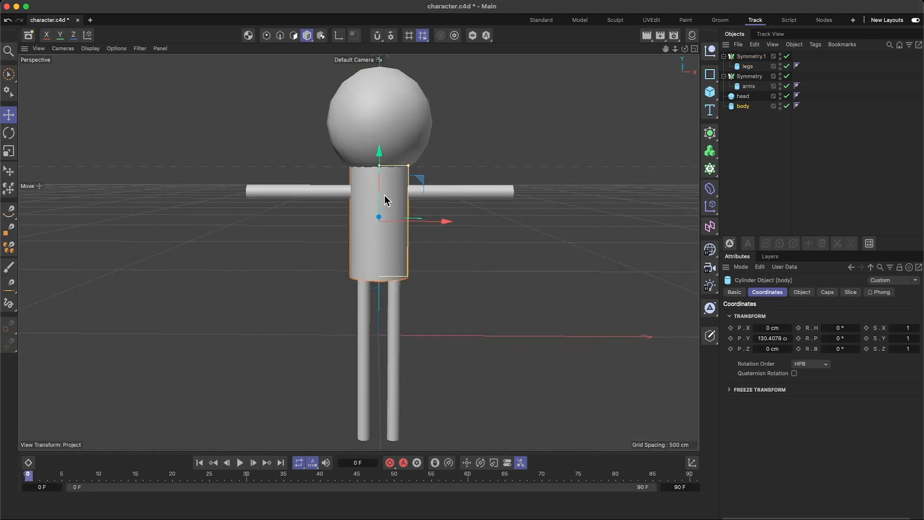
key(super+v)
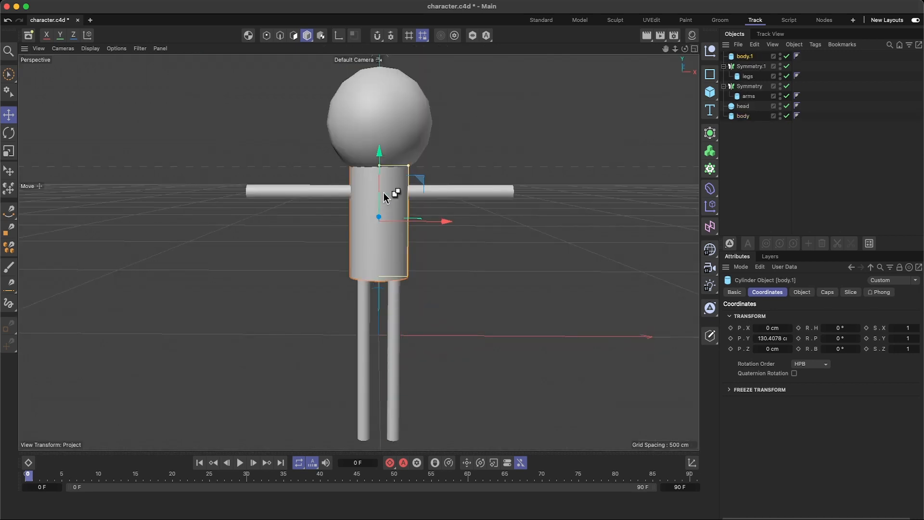
double_click(745, 57)
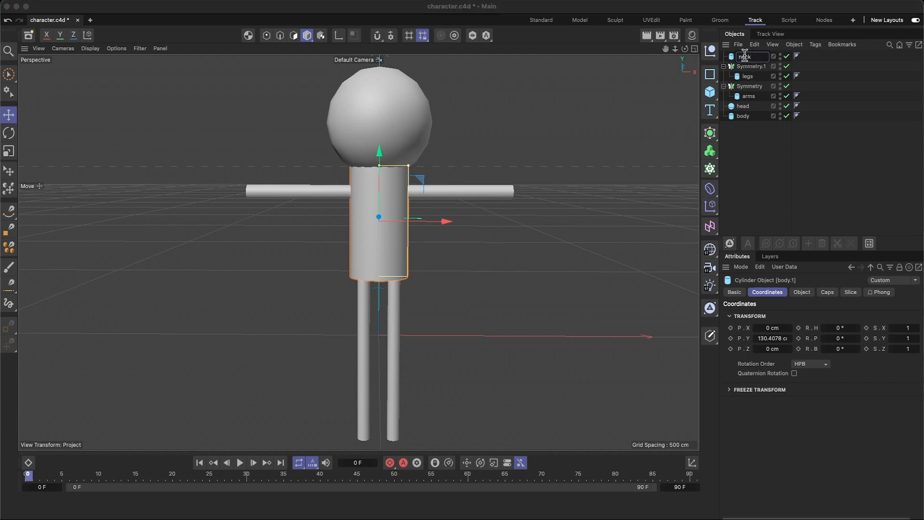
click(732, 130)
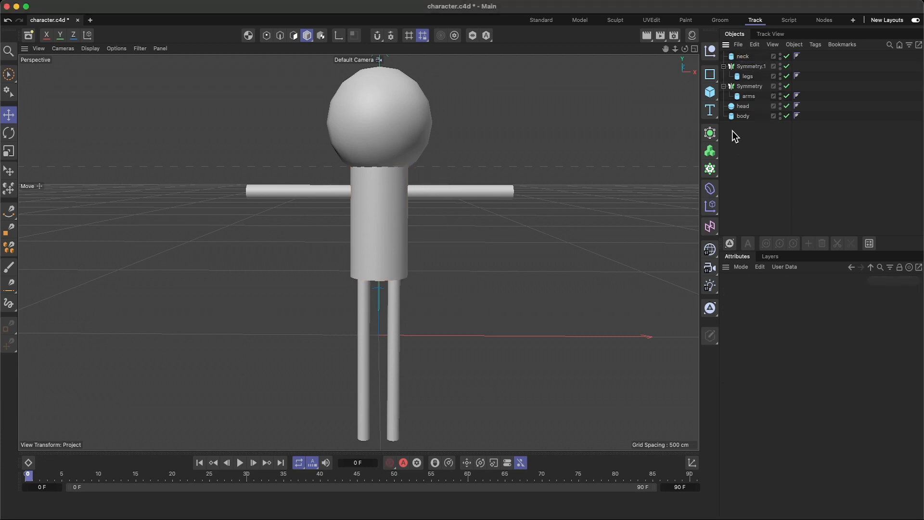
- Raise the head sphere to leave a small gap above the body
click(368, 136)
scroll(391, 69, down, 2)
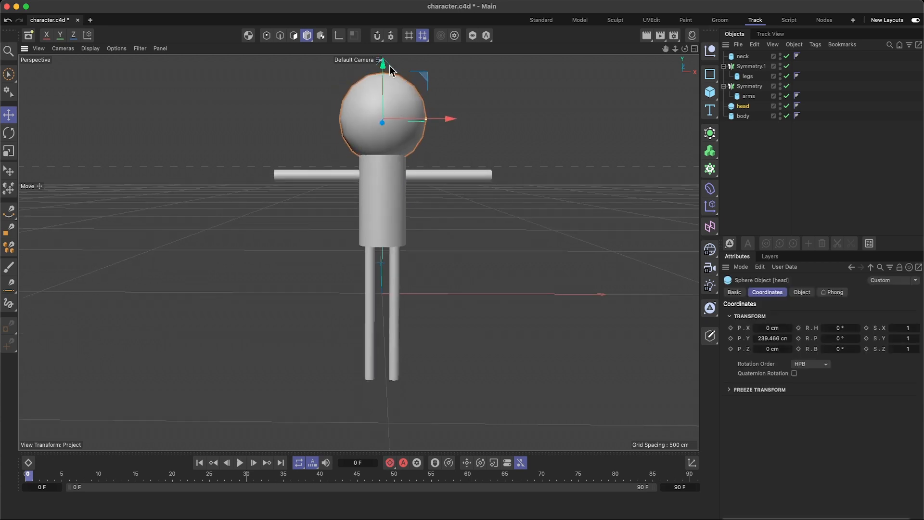
drag(676, 49, 668, 93)
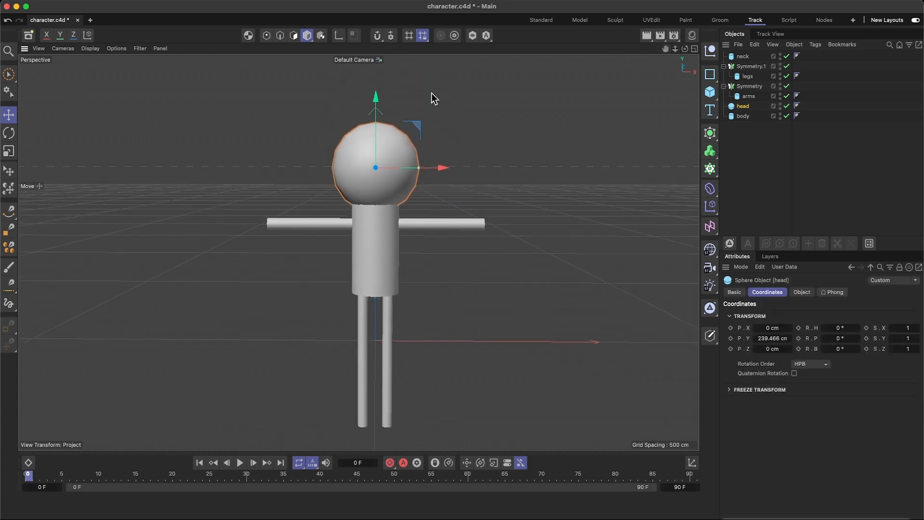
drag(378, 97, 381, 73)
- Narrow the neck cylinder and raise it to bridge the gap between the body and the head
click(380, 222)
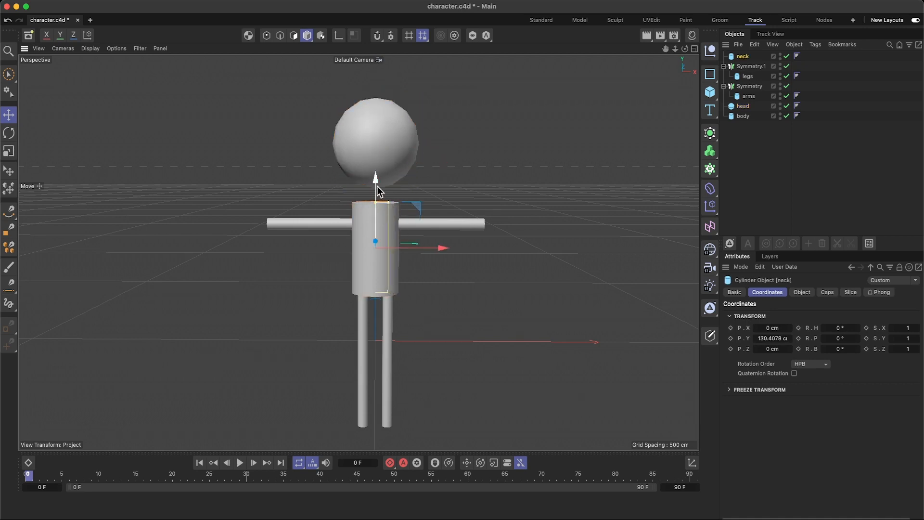
drag(376, 185, 376, 114)
click(475, 164)
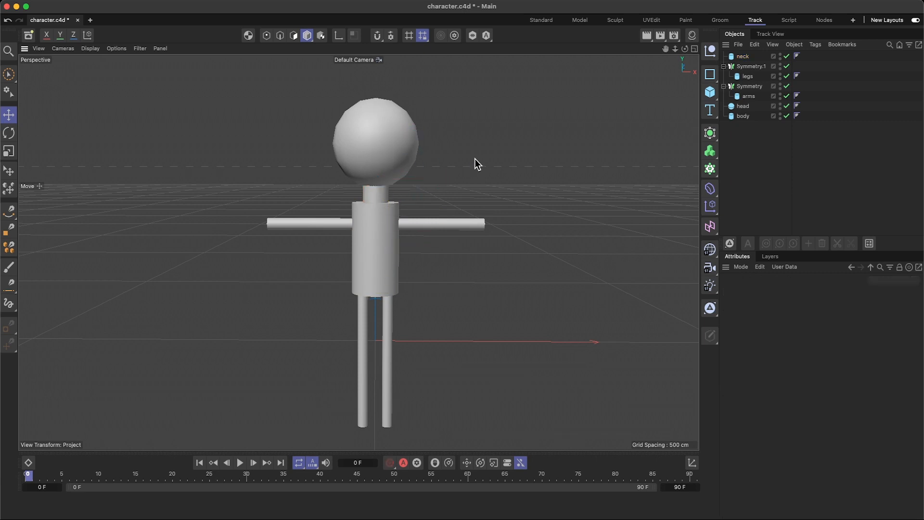
- Raise the mirrored arms to about Y 18.8 cm, closer to the top of the body
alt+drag(506, 163, 486, 163)
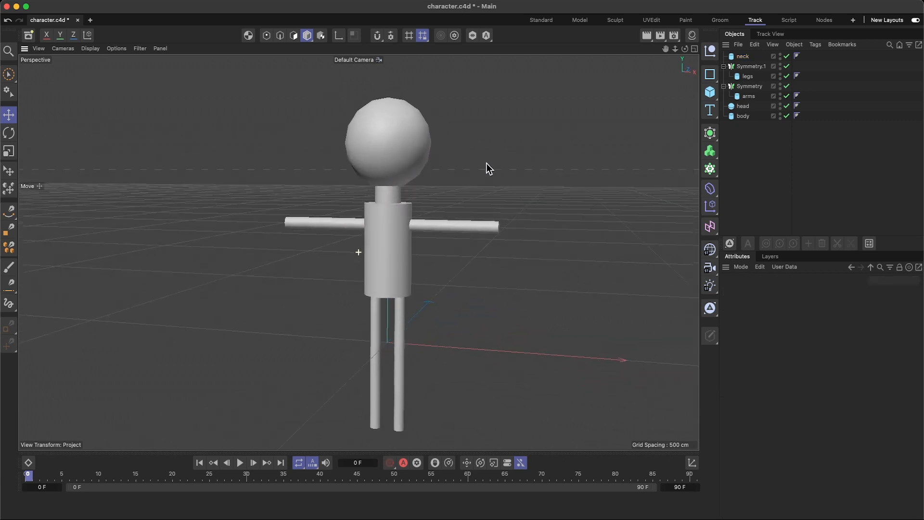
click(439, 227)
drag(387, 281, 387, 264)
alt+drag(491, 253, 508, 223)
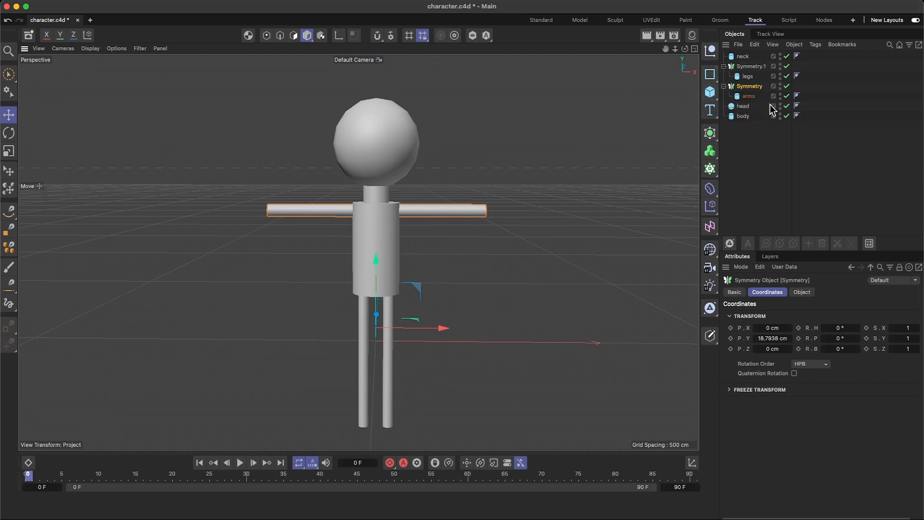
- Smooth the head sphere by increasing its segments to 31
click(362, 132)
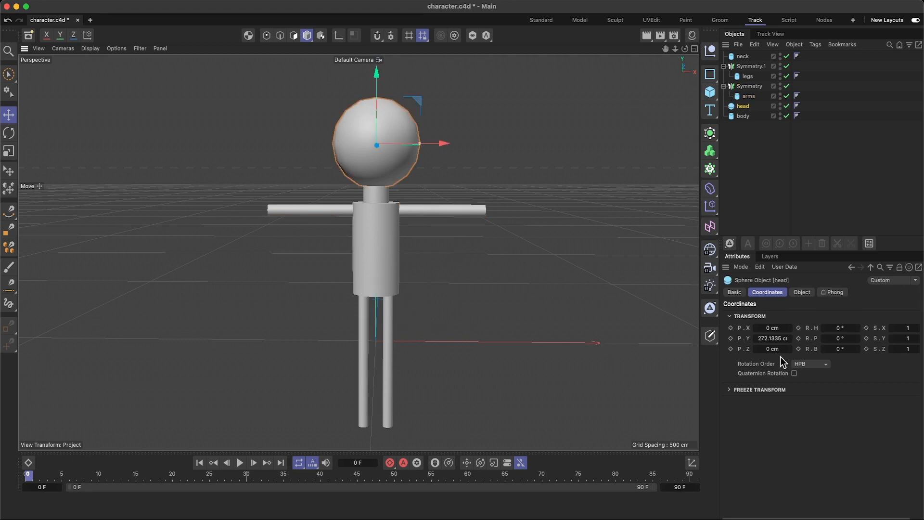
click(801, 292)
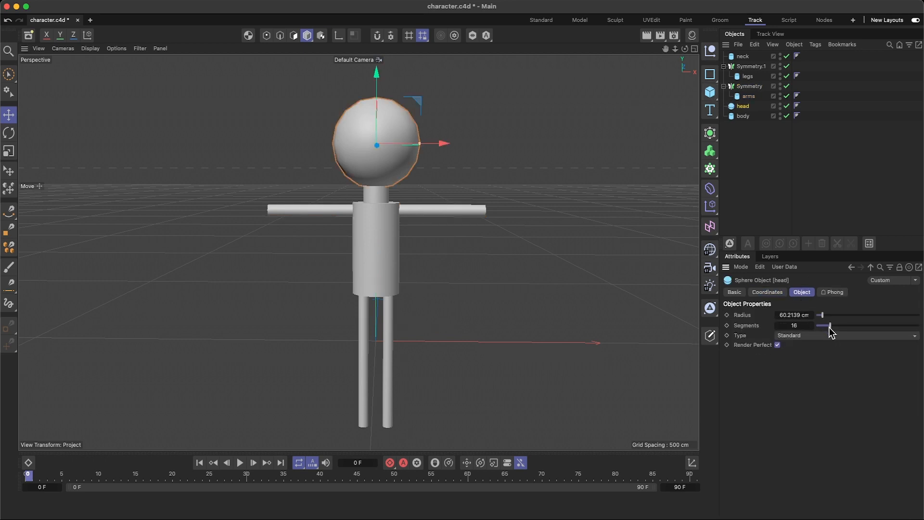
drag(829, 331, 846, 330)
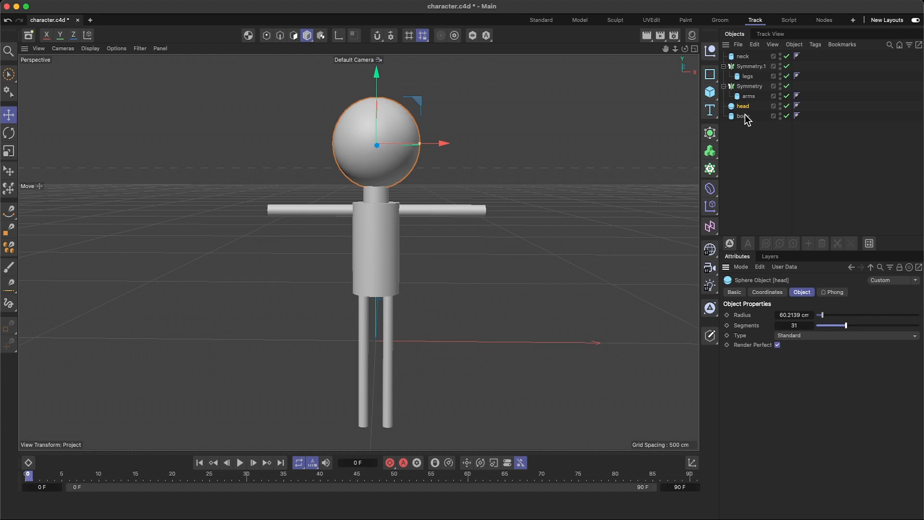
- Add a new sphere primitive and set its segments to 33
click(710, 92)
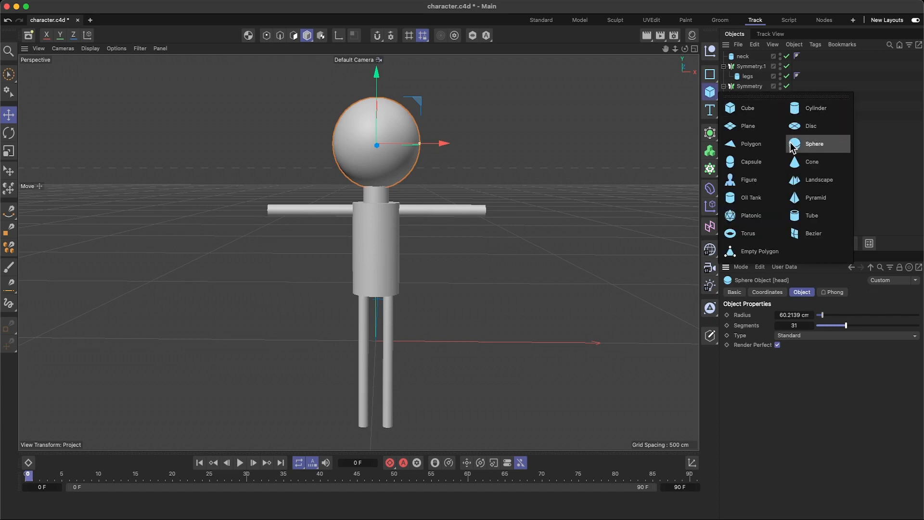
click(814, 143)
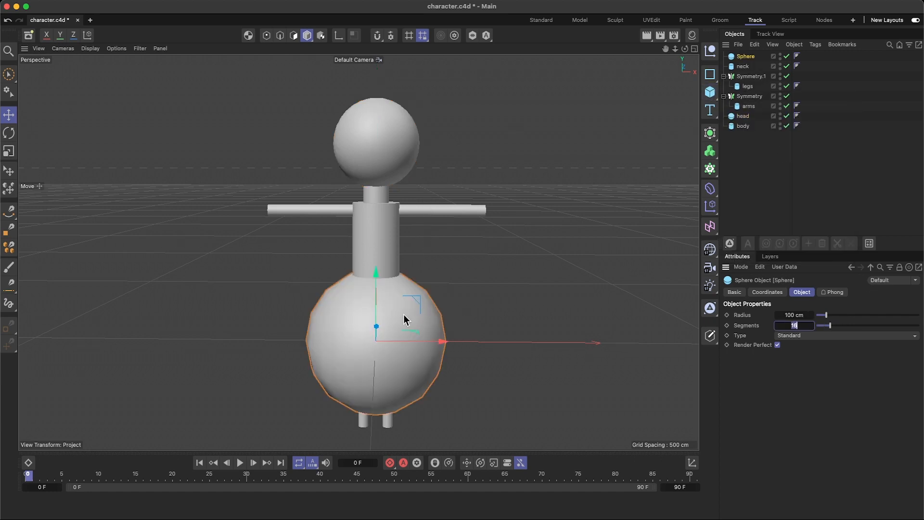
drag(824, 328, 848, 330)
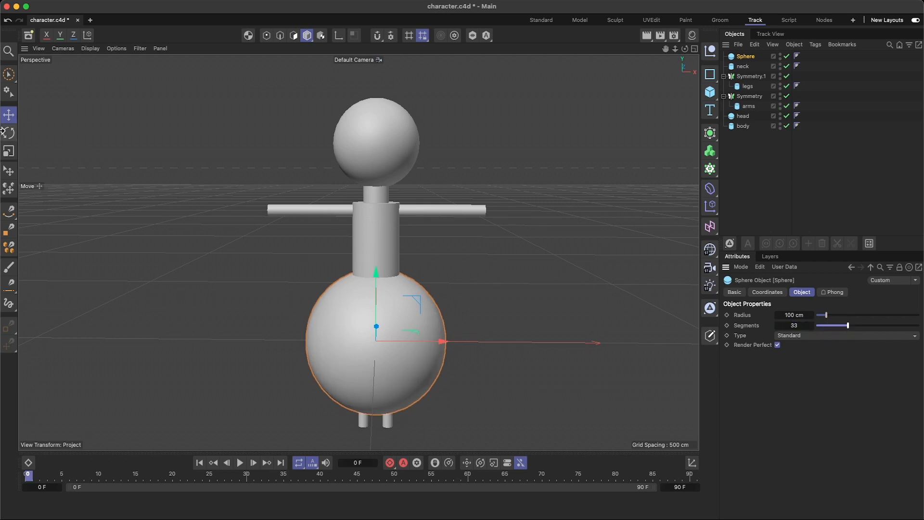
- Make the new sphere editable and scale it into a small, flattened ellipsoid
click(8, 151)
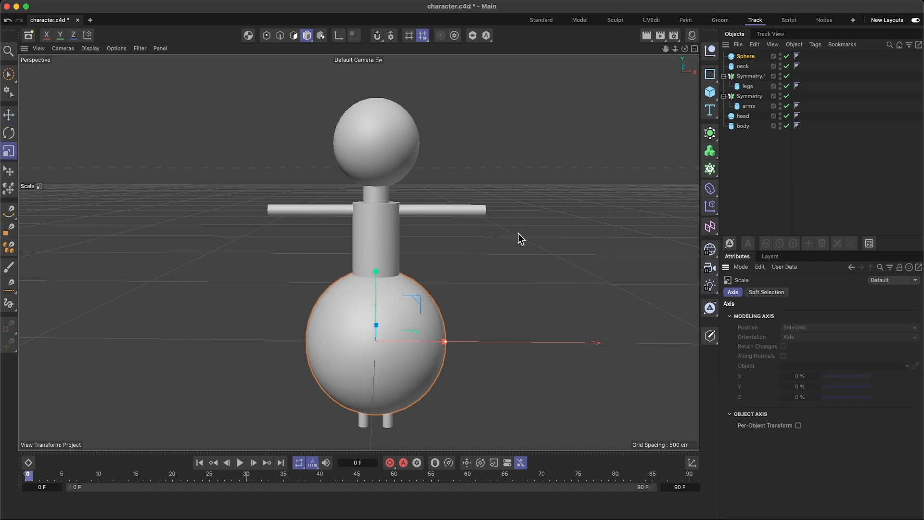
click(710, 336)
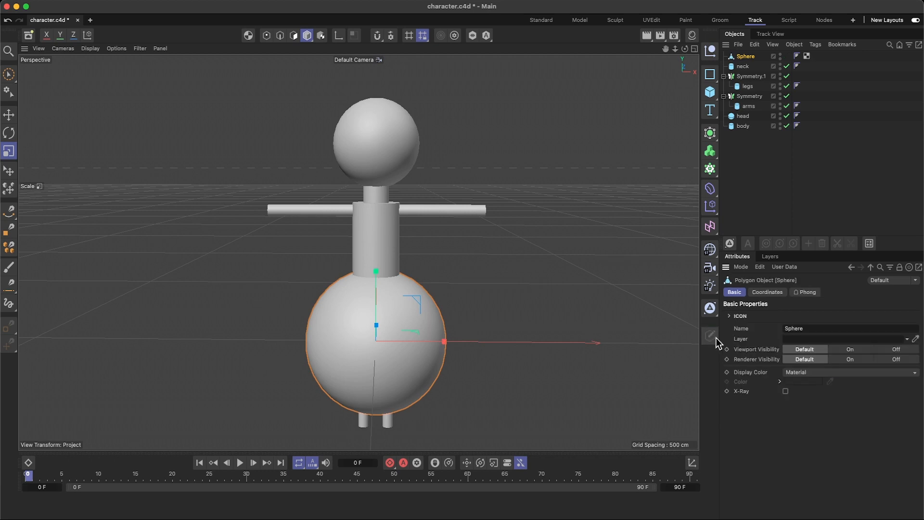
drag(376, 271, 376, 316)
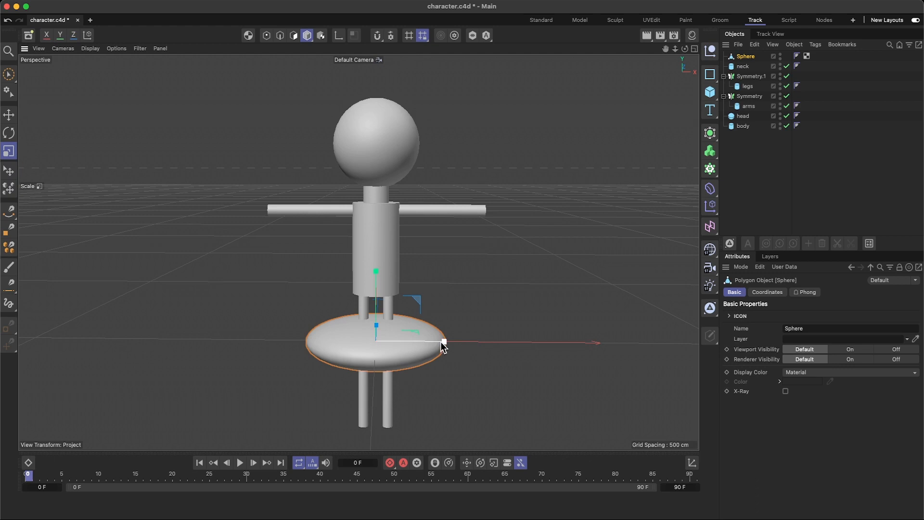
drag(442, 342, 404, 341)
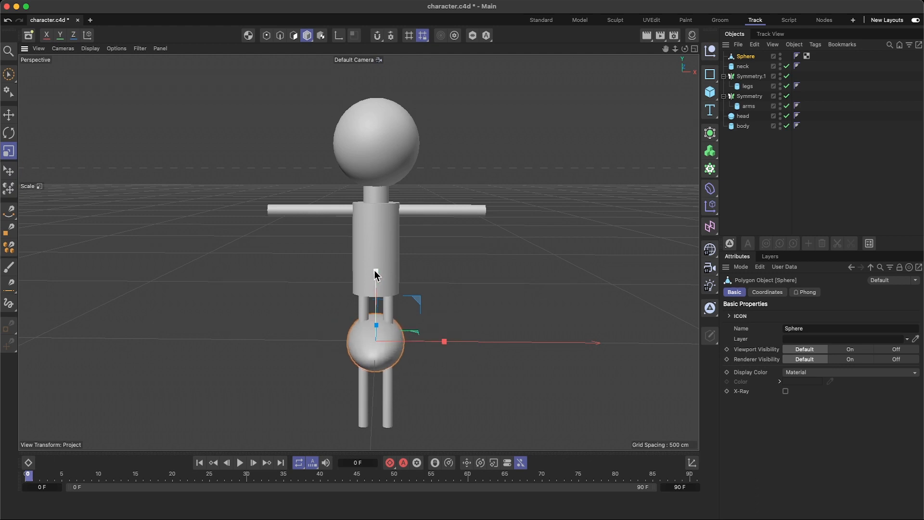
drag(376, 272, 404, 304)
alt+drag(412, 305, 499, 270)
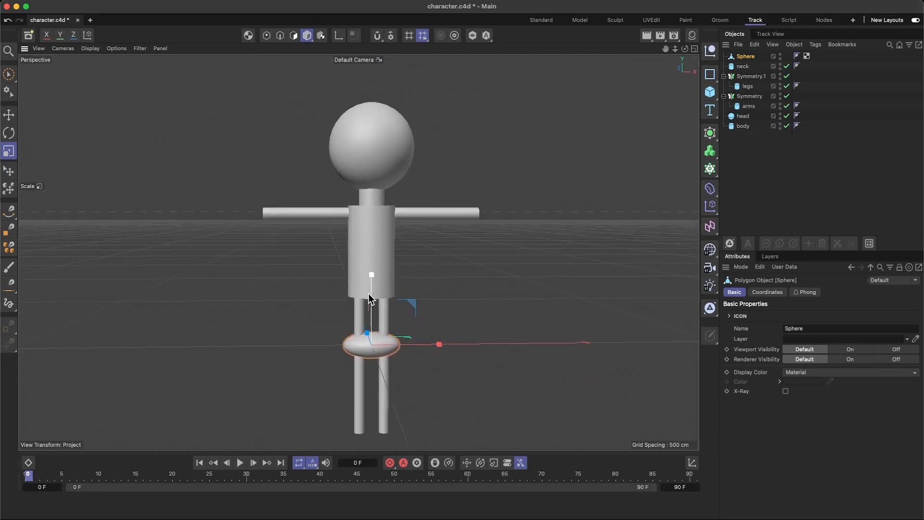
drag(371, 274, 370, 288)
alt+drag(441, 282, 437, 310)
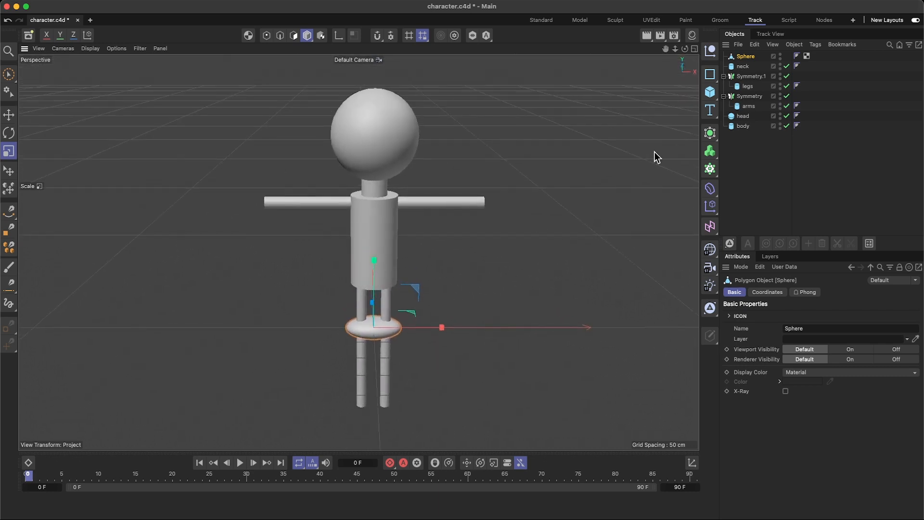
- Rename the flattened sphere as hands and nest it under a new Symmetry generator
double_click(746, 57)
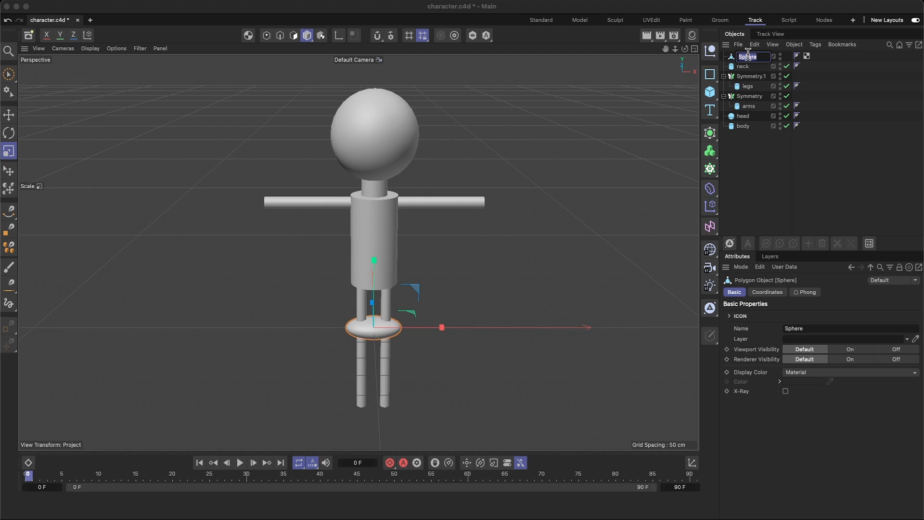
click(734, 175)
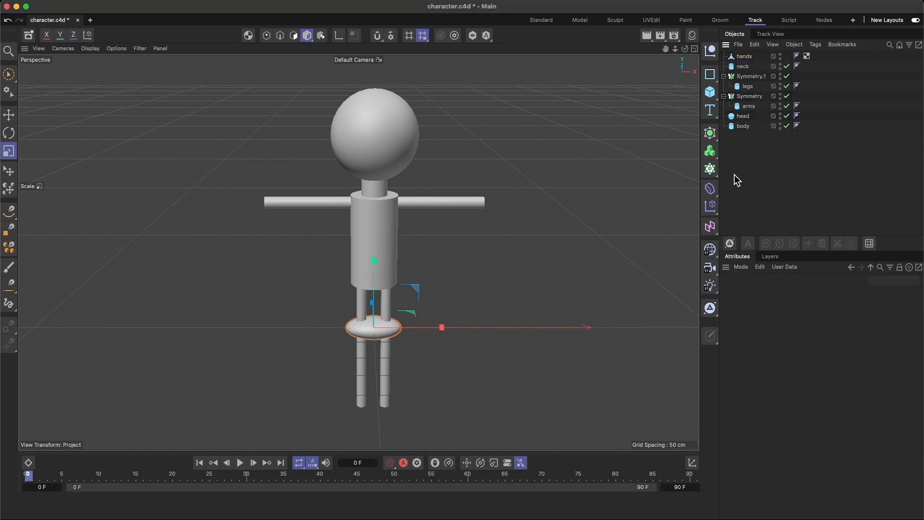
click(742, 56)
click(709, 132)
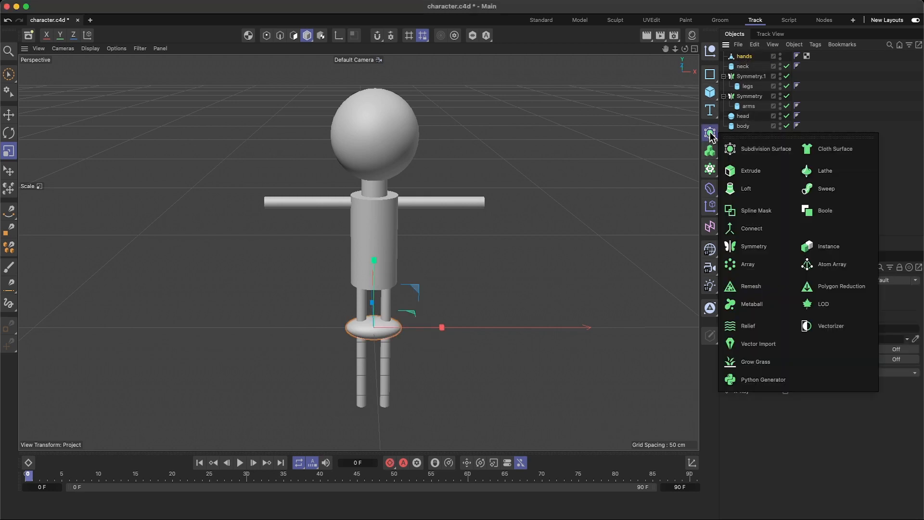
click(748, 246)
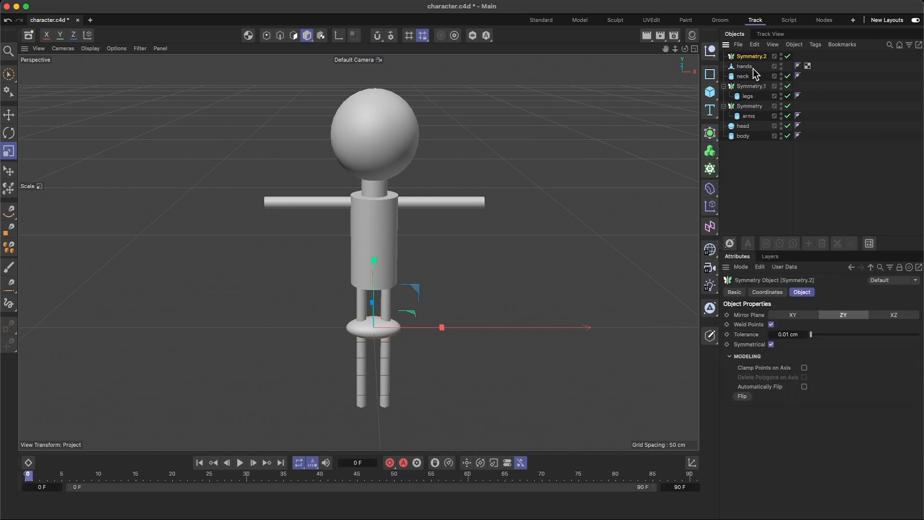
drag(729, 69, 762, 59)
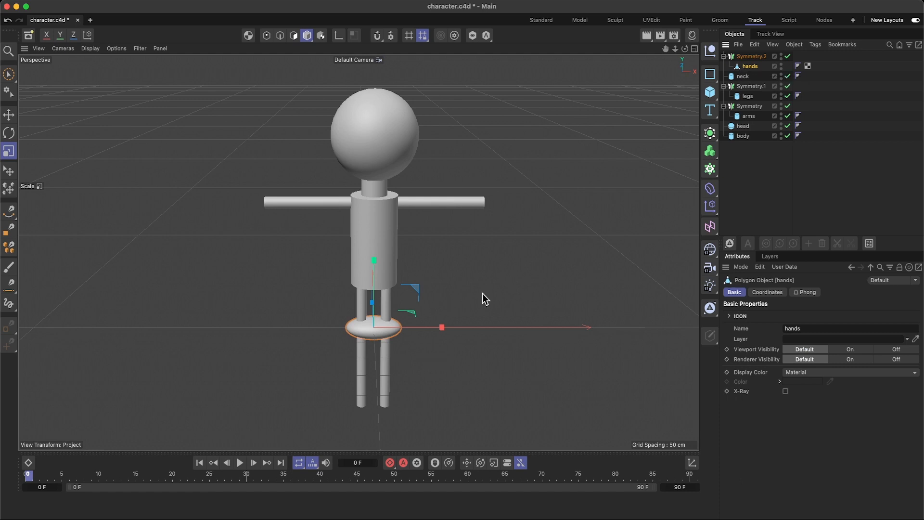
- Move the hands object outward and up to the end of the arm, aligned with the arm's height
click(9, 116)
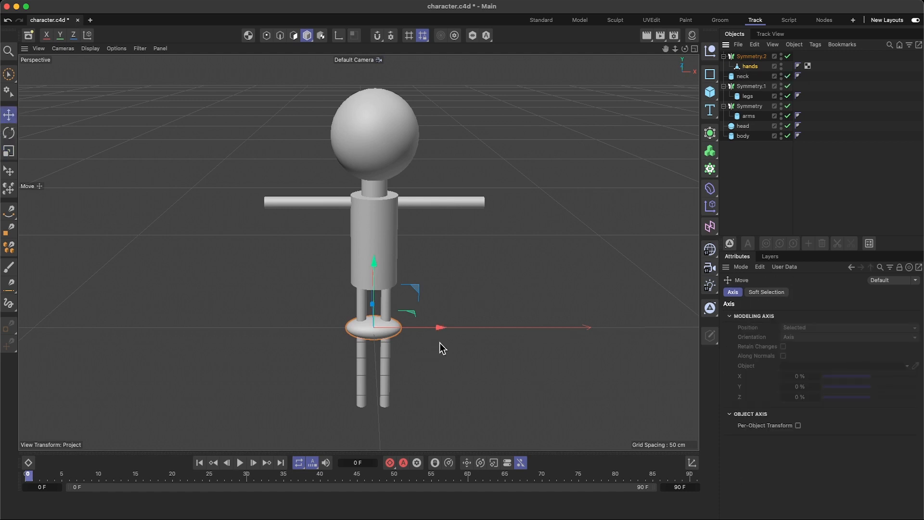
drag(439, 332, 552, 330)
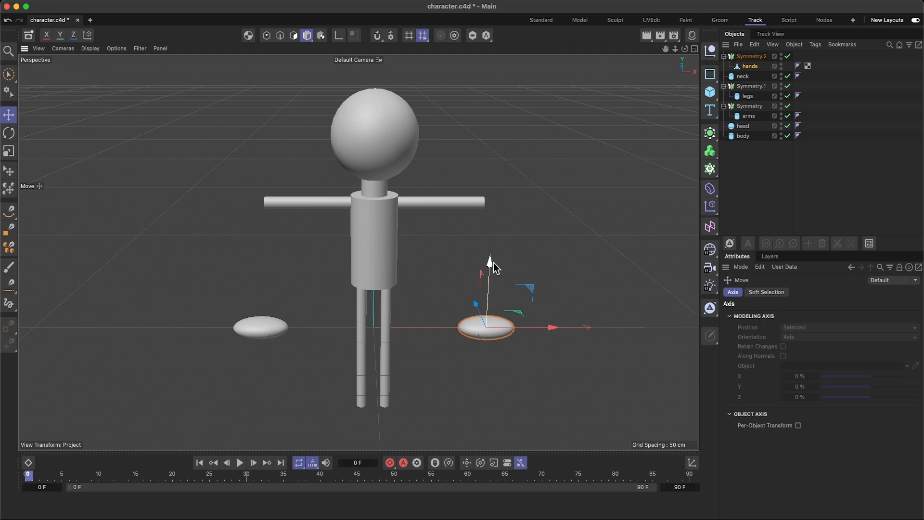
drag(489, 253, 497, 136)
mouse_move(554, 206)
mouse_down()
mouse_move(586, 204)
mouse_move(571, 204)
mouse_up()
key(super+z)
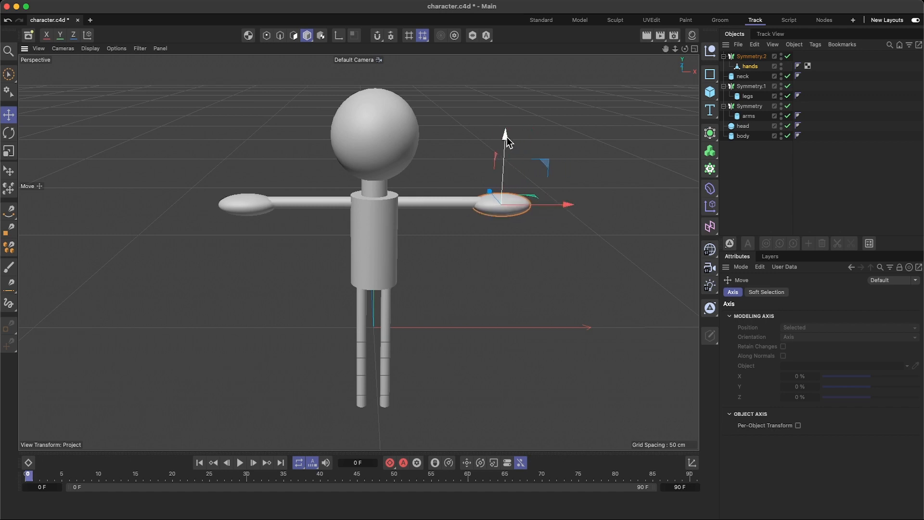
drag(509, 137, 508, 136)
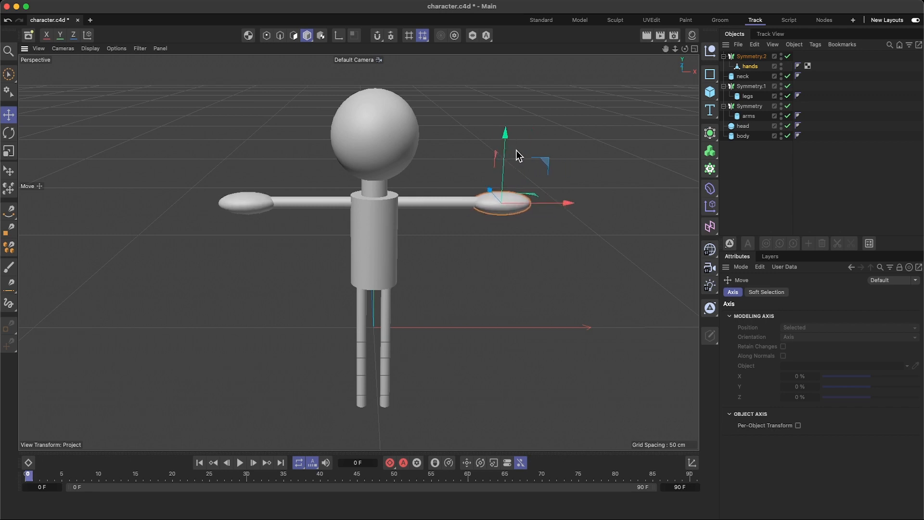
- Scale the hands down so they are better proportioned to the thin arms
alt+drag(246, 178, 233, 209)
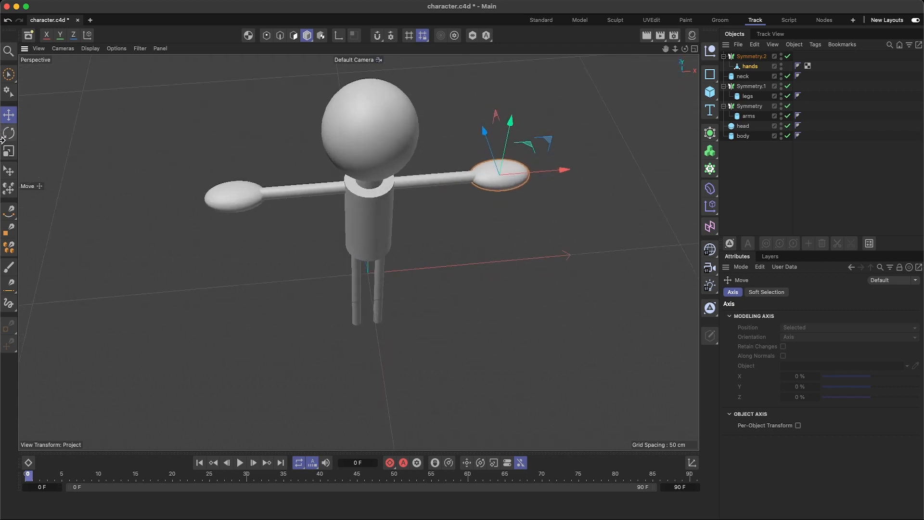
click(9, 151)
drag(469, 149, 487, 330)
alt+drag(527, 264, 504, 199)
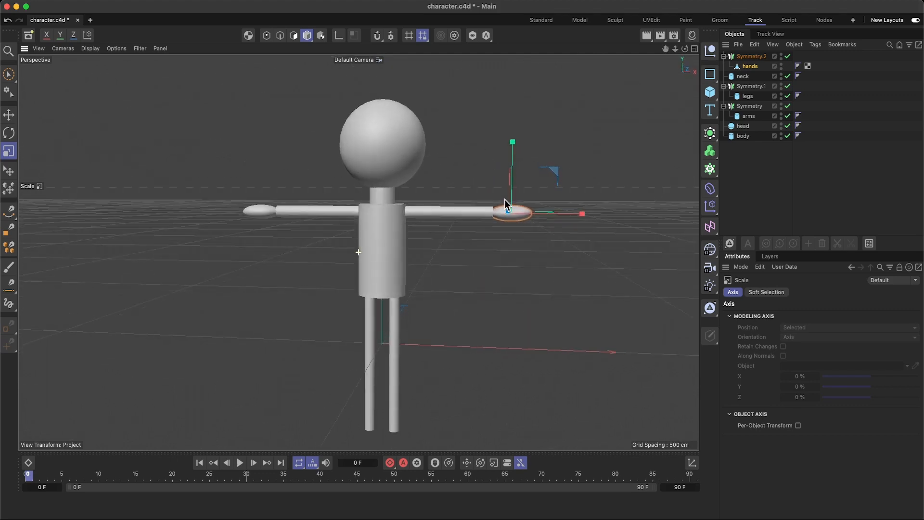
- Shift the hands inward along X by about 13.6 cm to overlap the arm ends, and save the project
click(8, 114)
drag(577, 215, 568, 214)
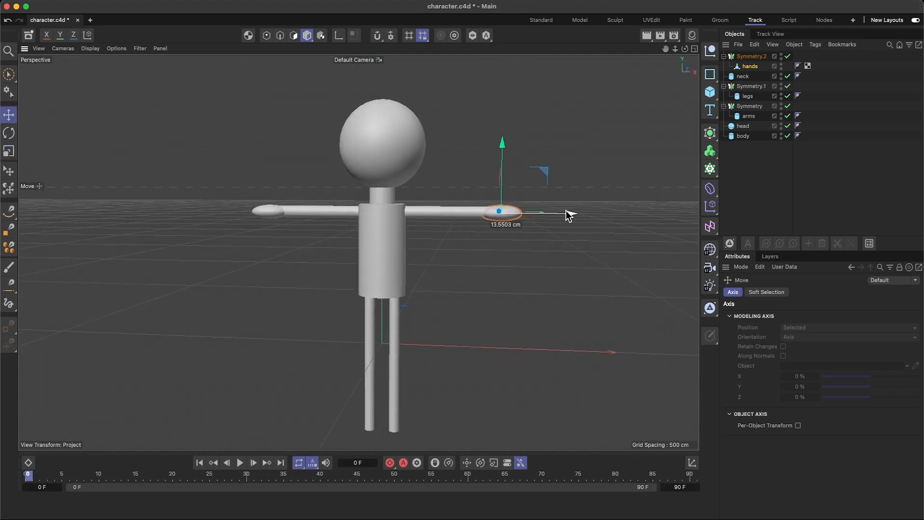
alt+drag(542, 173, 553, 190)
key(super+s)
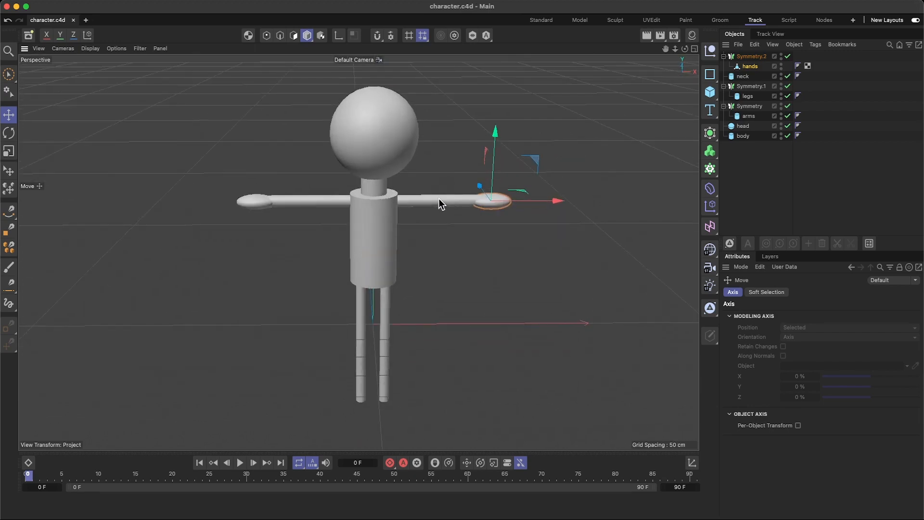
- Duplicate the hands' Symmetry group in place and rename the copied hands object as foot
click(724, 57)
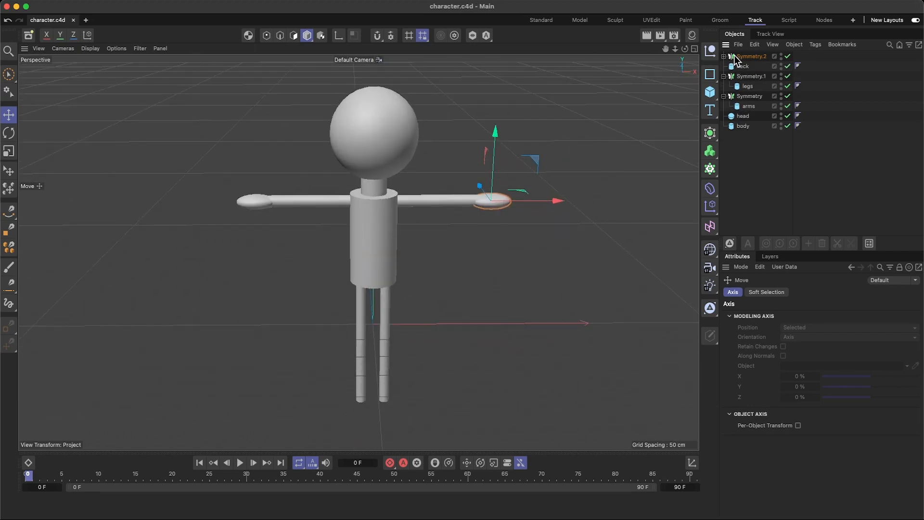
click(736, 56)
key(super+c)
key(super+v)
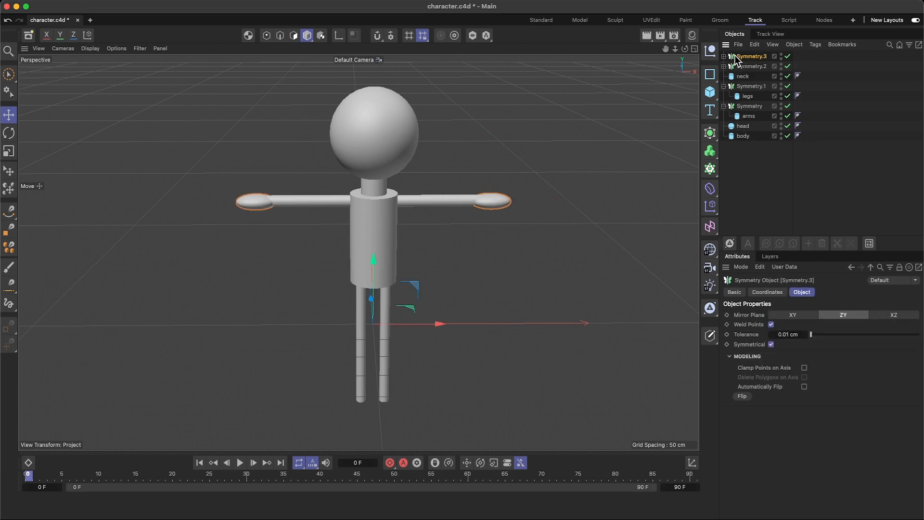
click(723, 57)
click(750, 66)
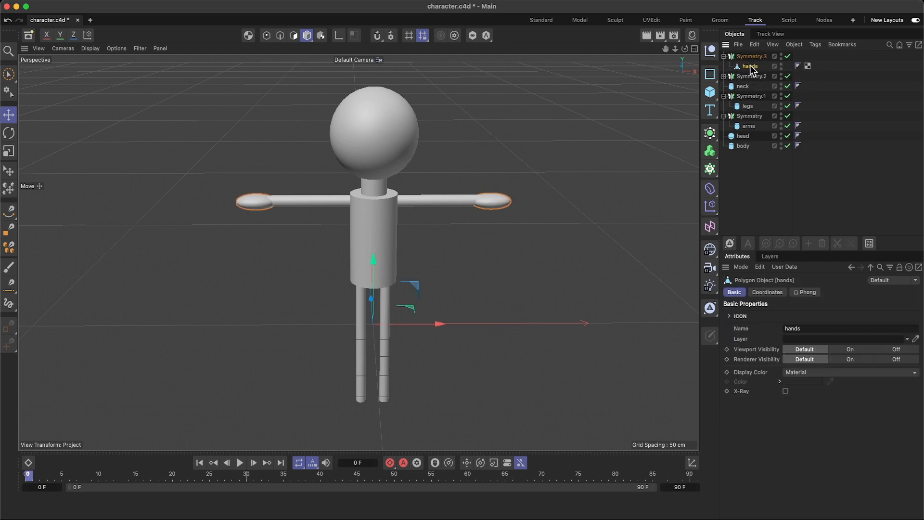
double_click(750, 66)
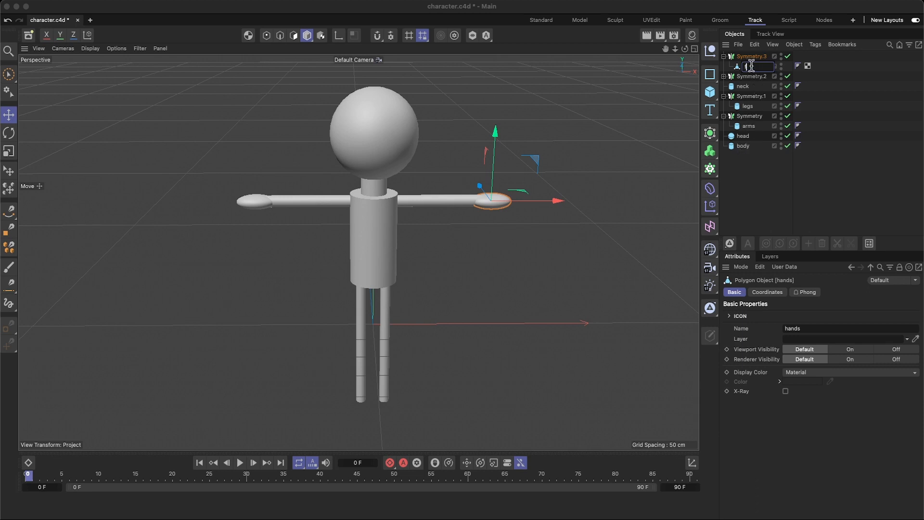
click(745, 181)
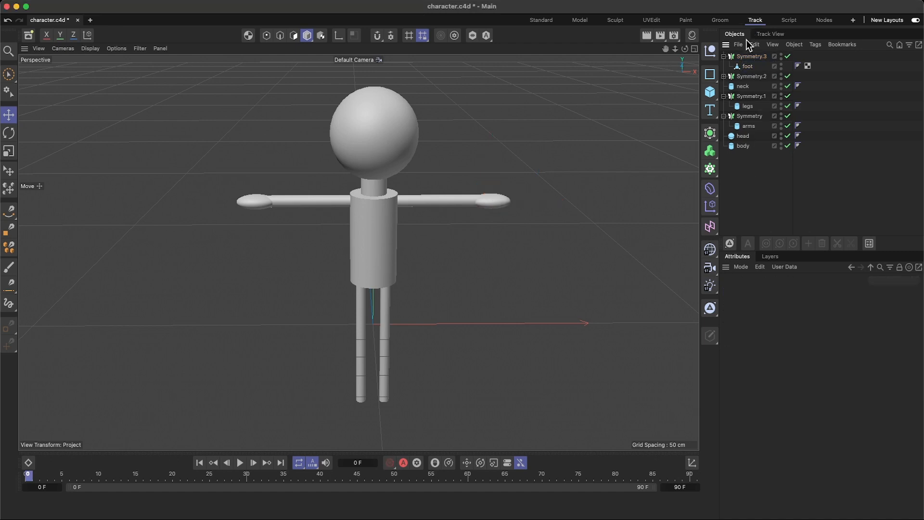
- Move the foot object down to ground level and inward along X to the lower end of the leg
click(741, 56)
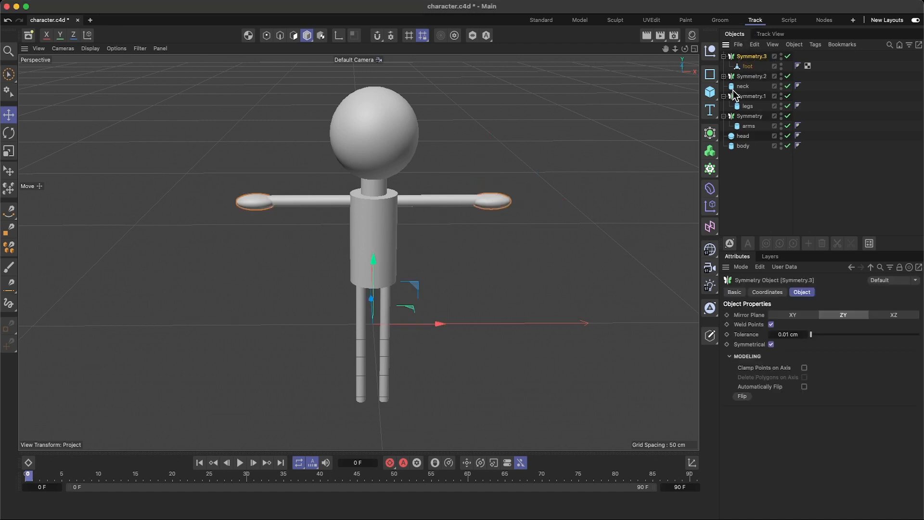
click(746, 66)
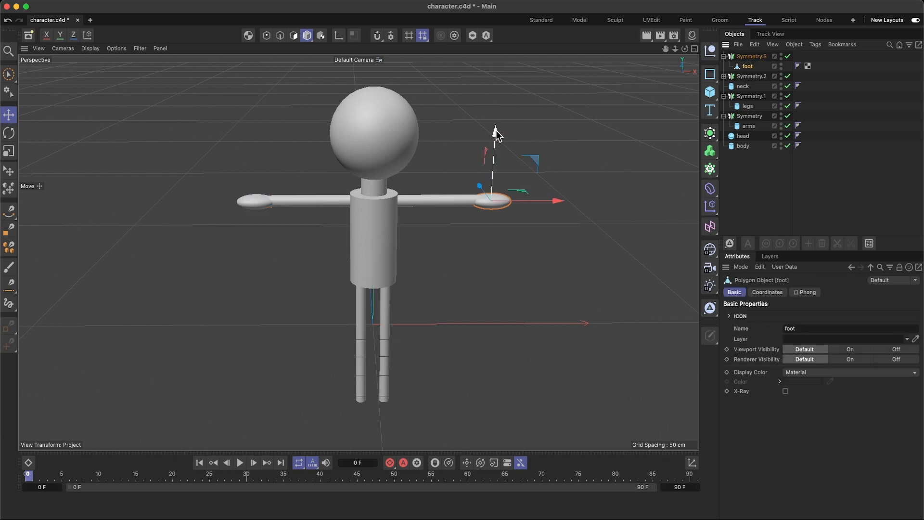
drag(495, 130, 482, 312)
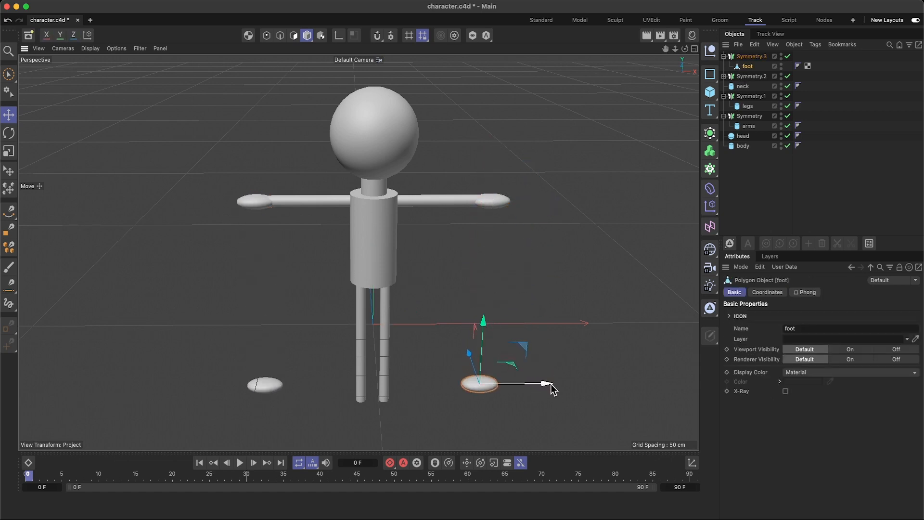
drag(547, 383, 465, 383)
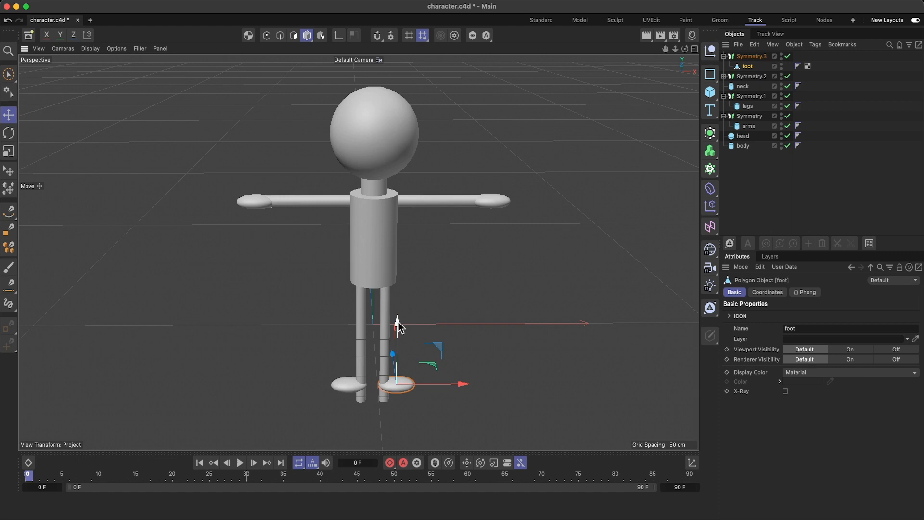
drag(398, 324, 397, 337)
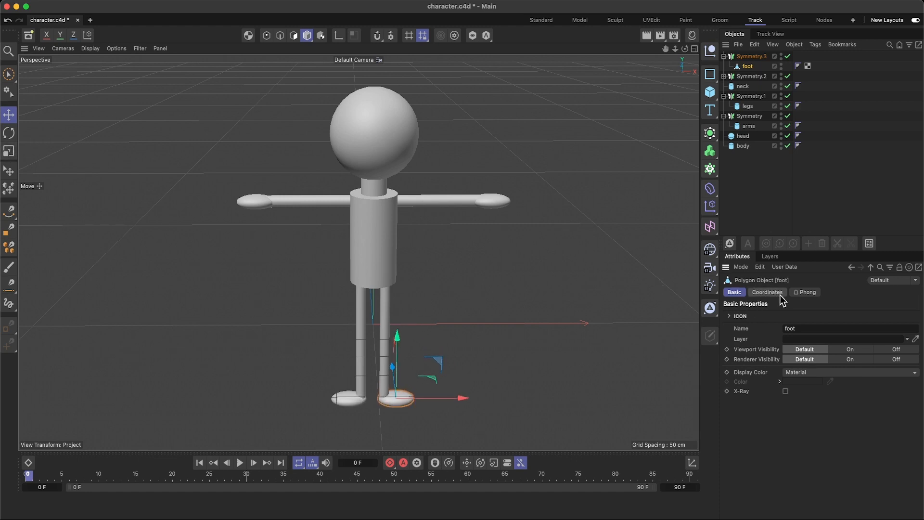
- Set the foot's heading rotation (R.H) to 90° so that it points forward
click(763, 292)
drag(857, 349, 855, 353)
key(super+z)
key(super+z)
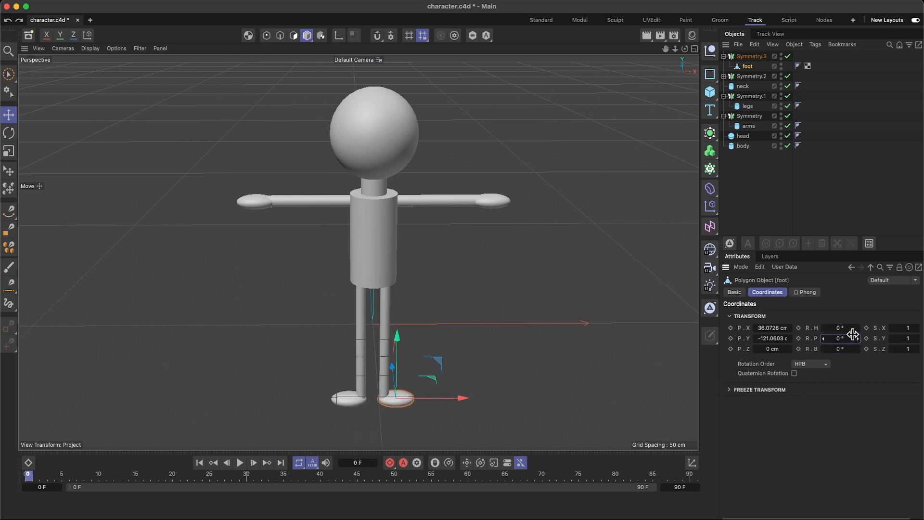
text(90)
key(Return)
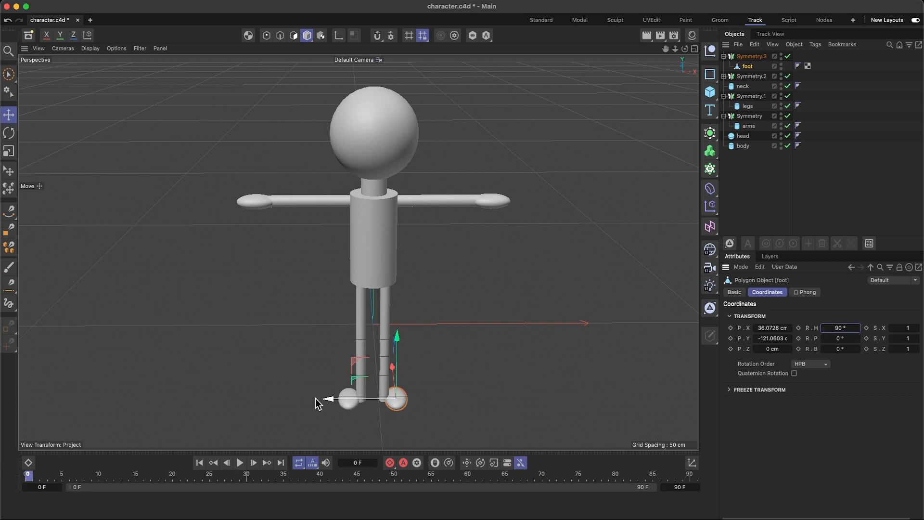
- Position the foot beneath the leg and slightly forward, at about X 18.8 cm, Y -120.4 cm, Z -12.5 cm
drag(316, 399, 319, 401)
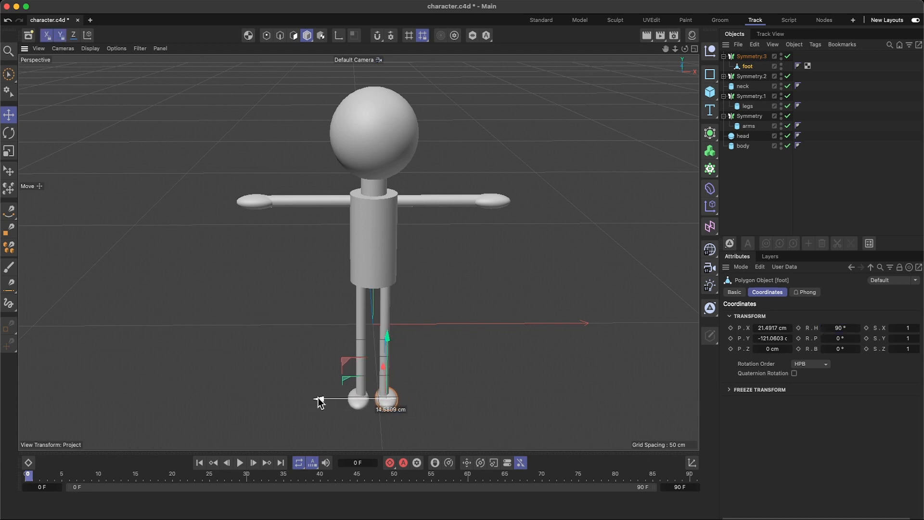
alt+drag(453, 376, 326, 356)
scroll(417, 406, down, 3)
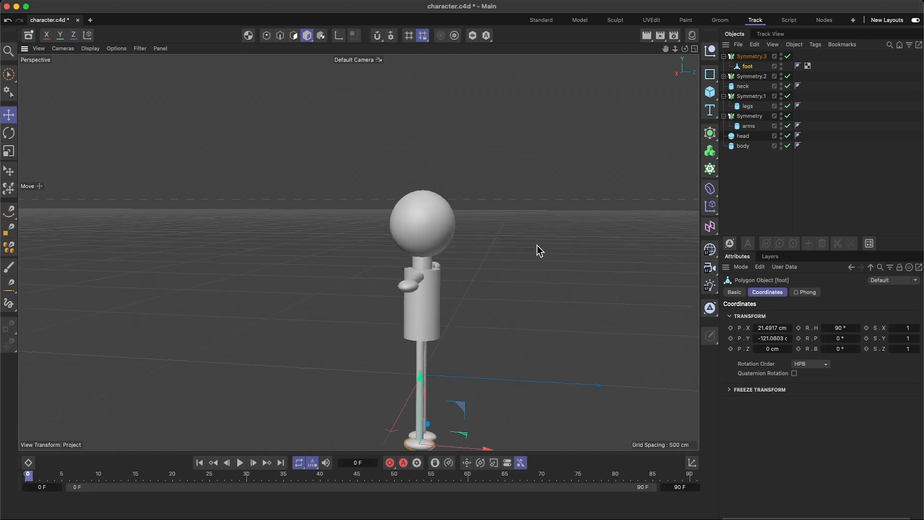
drag(666, 48, 469, 336)
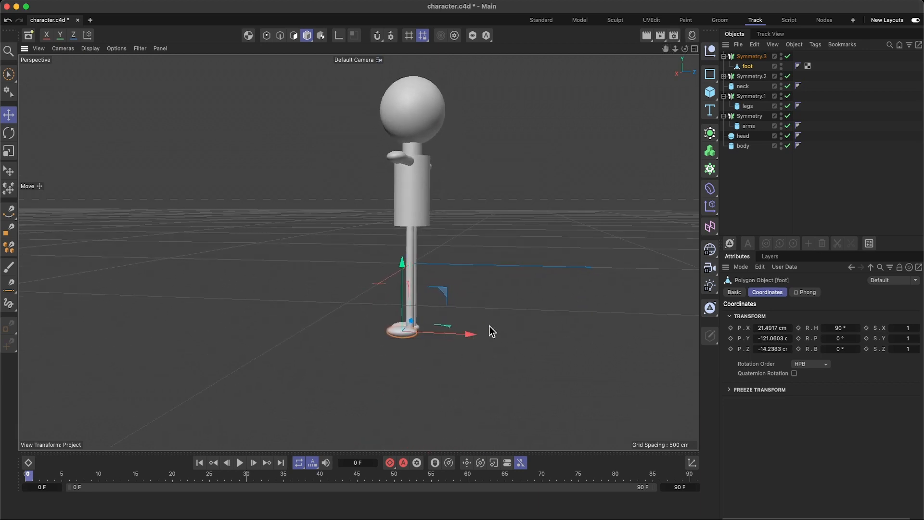
scroll(366, 315, up, 10)
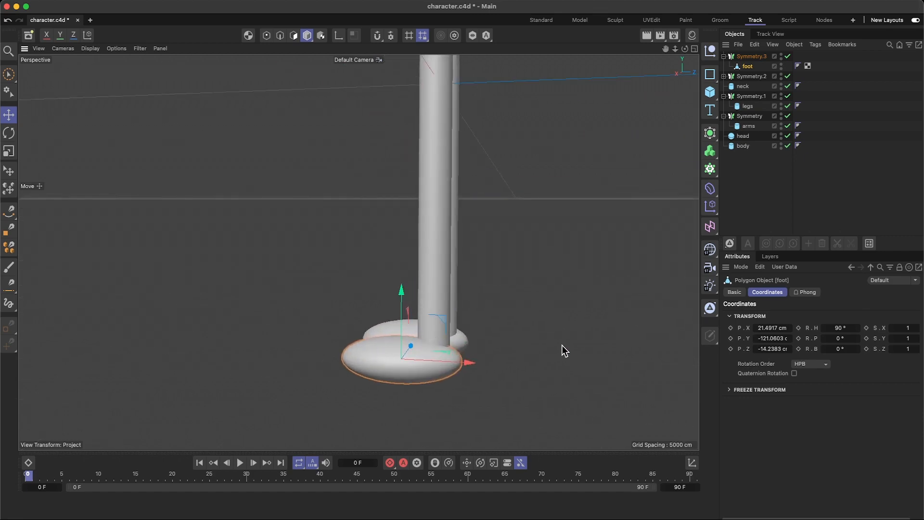
mouse_move(463, 367)
alt+mouse_down()
mouse_move(451, 366)
mouse_move(462, 361)
mouse_move(422, 391)
mouse_move(507, 356)
mouse_move(510, 363)
mouse_move(474, 367)
alt+mouse_up()
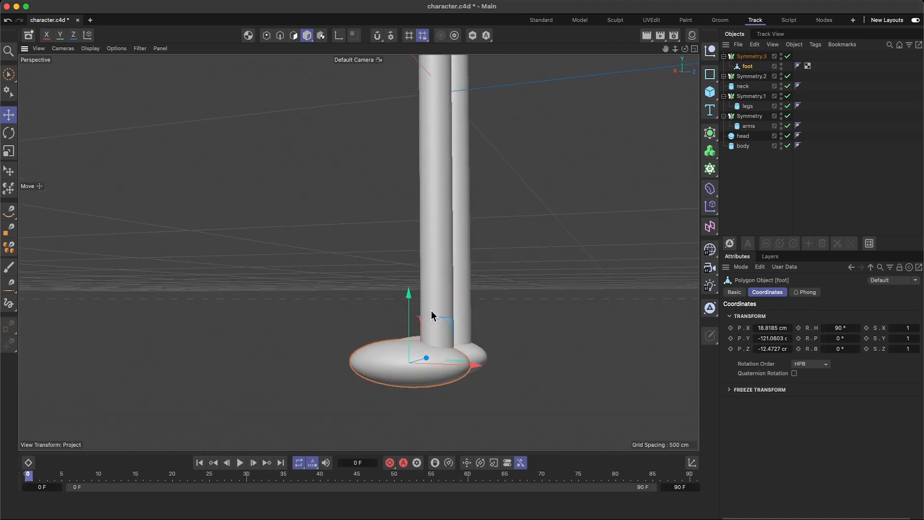
drag(411, 295, 410, 293)
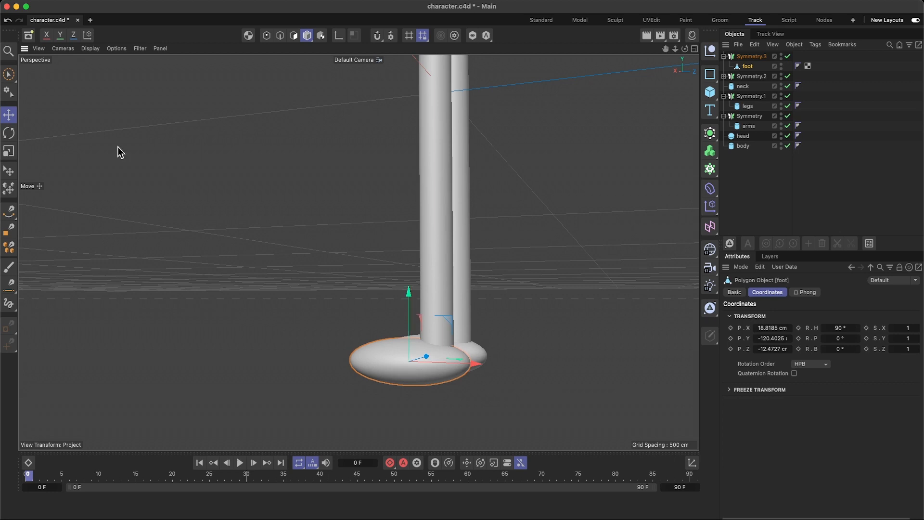
- Spread the legs apart slightly by moving the legs object outward along X
click(10, 149)
drag(184, 221, 488, 297)
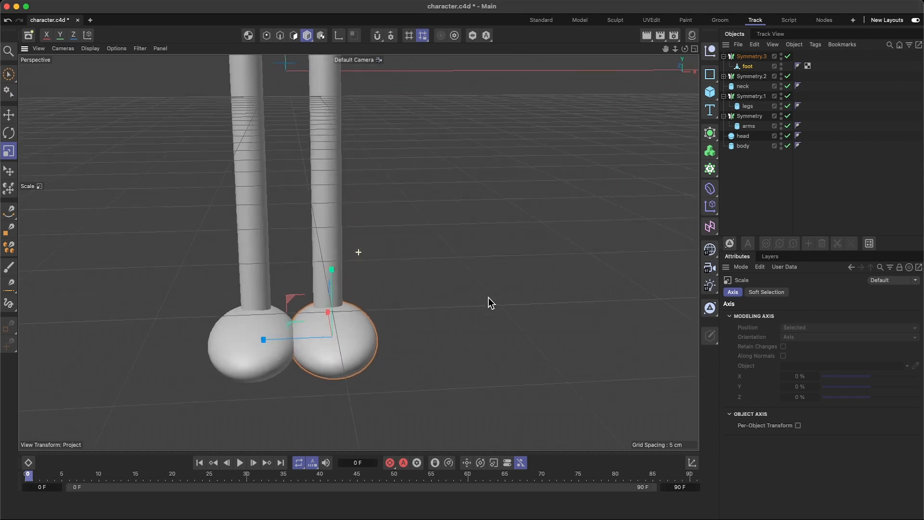
scroll(302, 222, down, 3)
scroll(301, 222, down, 3)
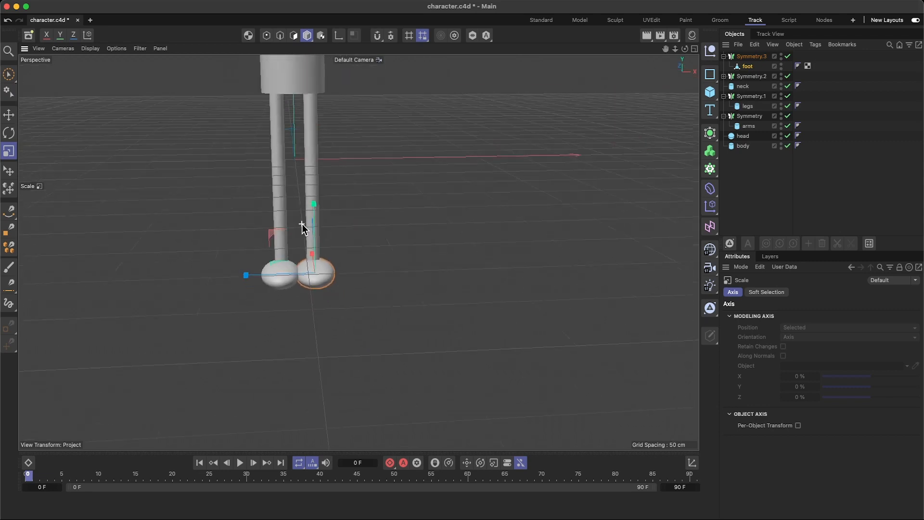
click(308, 128)
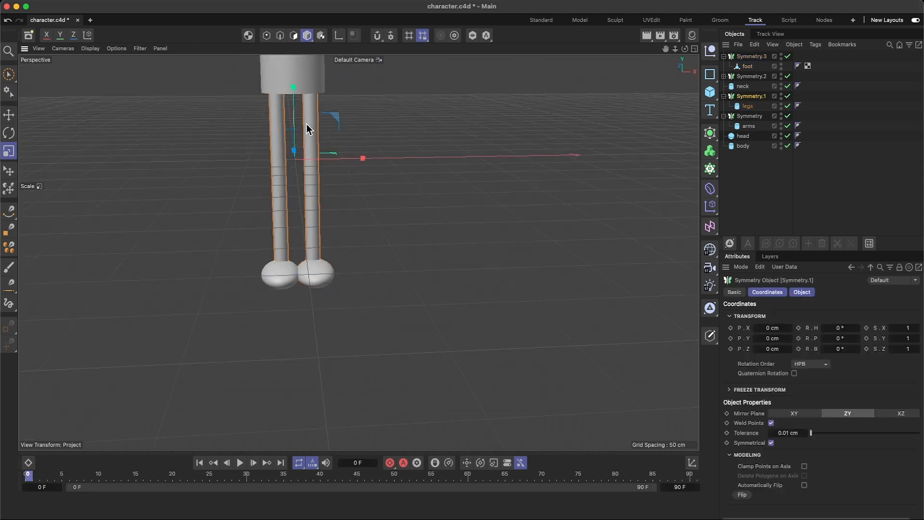
click(11, 114)
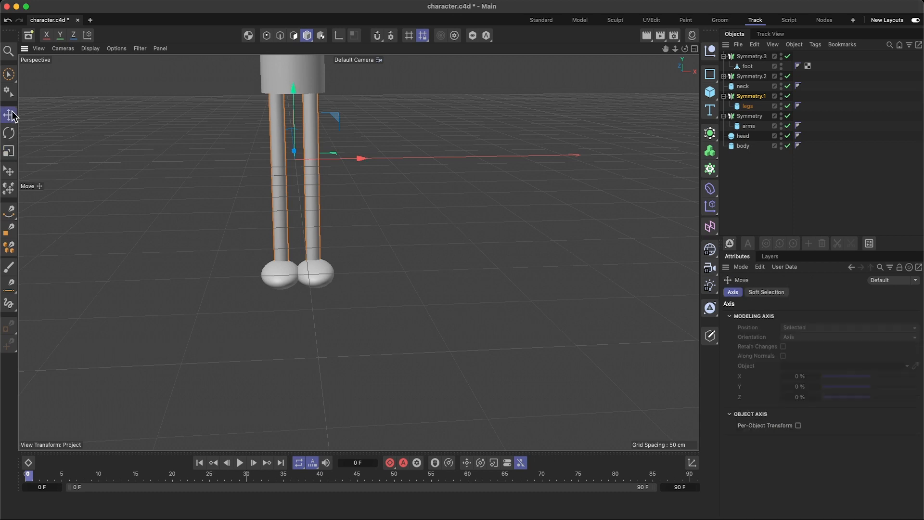
click(737, 107)
drag(375, 181, 377, 182)
click(309, 284)
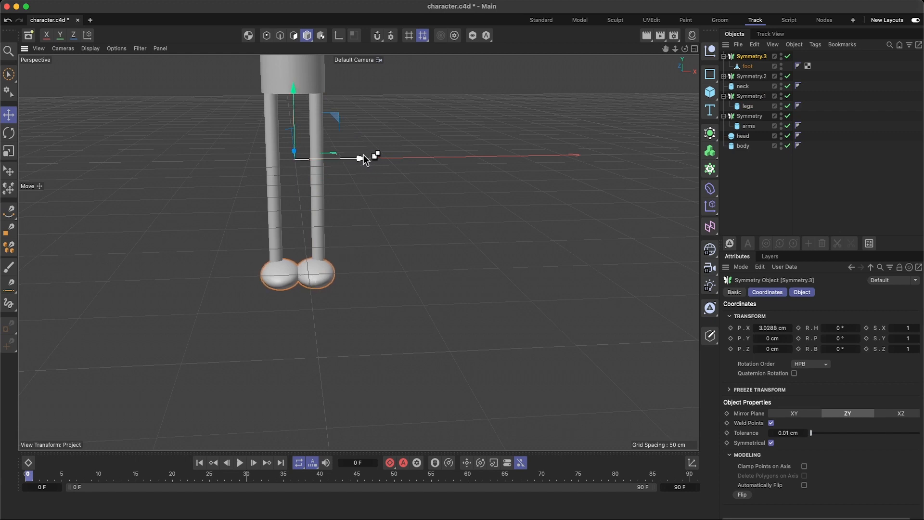
- Move the foot outward to about X 24.2 cm to line it up with the leg, and save the project
click(746, 66)
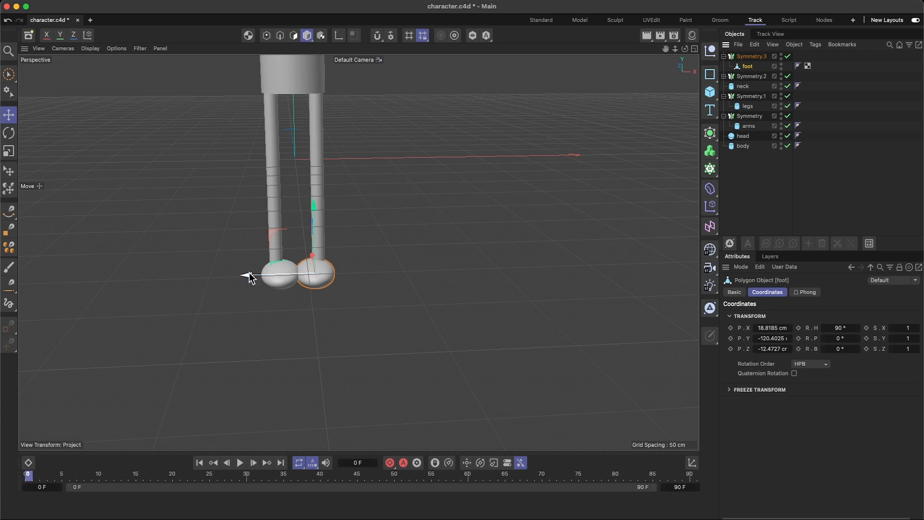
drag(249, 278, 253, 275)
alt+drag(400, 235, 345, 255)
scroll(332, 255, up, 2)
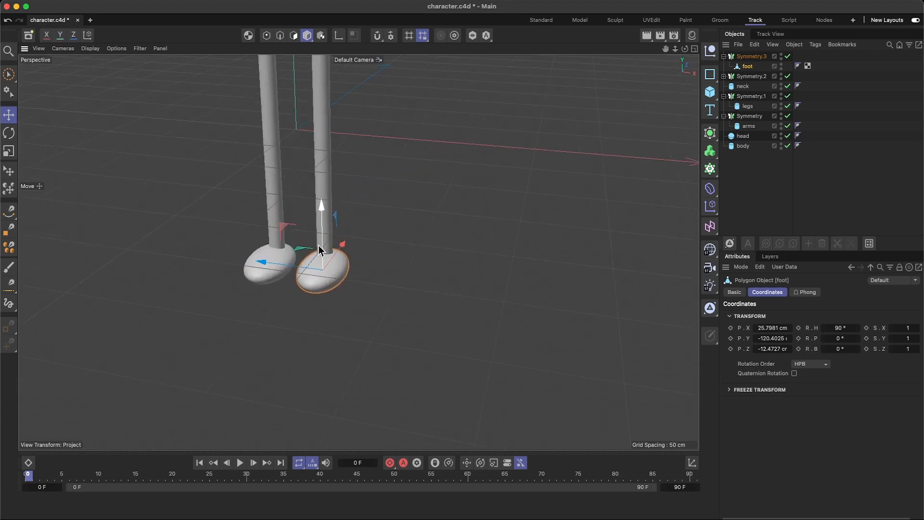
scroll(320, 250, up, 5)
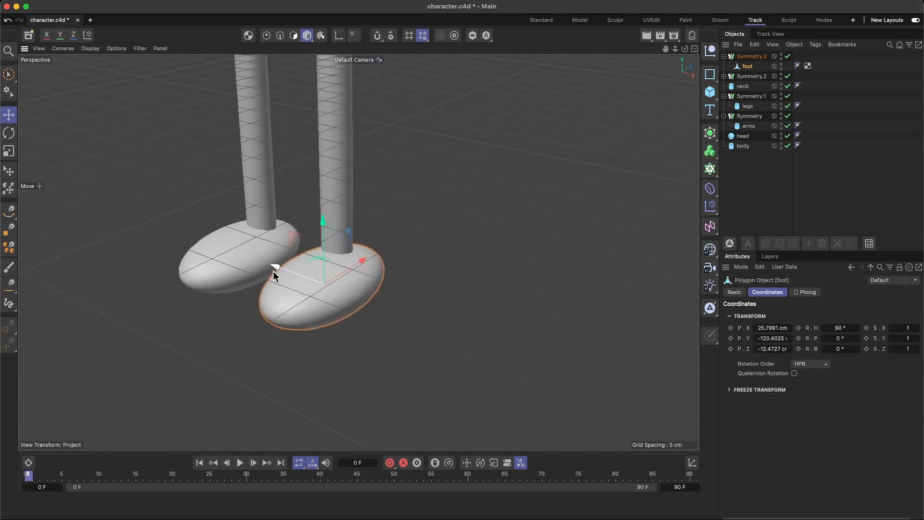
drag(273, 271, 272, 265)
alt+drag(248, 276, 458, 227)
scroll(257, 254, down, 8)
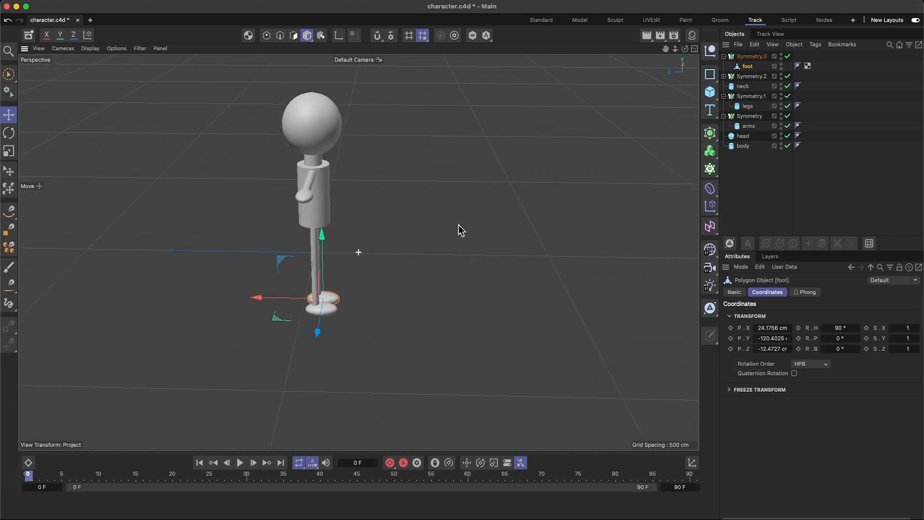
key(super+s)
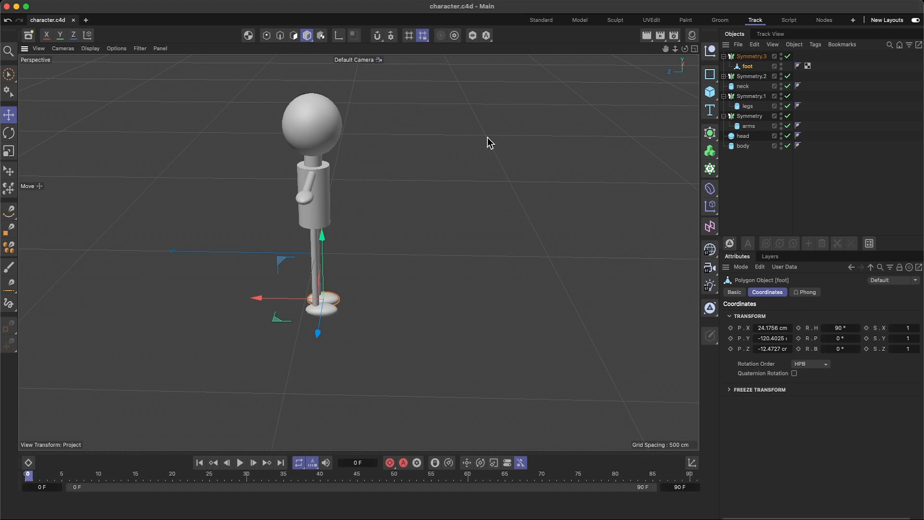
- Duplicate the head sphere in place and rename the copy as eyes
scroll(640, 72, up, 5)
alt+drag(492, 160, 326, 161)
drag(664, 48, 796, 127)
scroll(262, 229, up, 3)
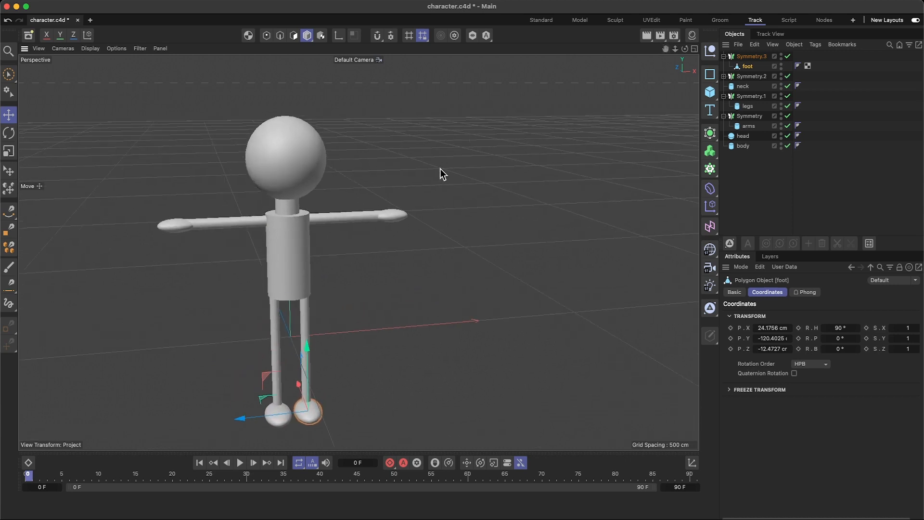
alt+drag(440, 168, 398, 161)
click(286, 168)
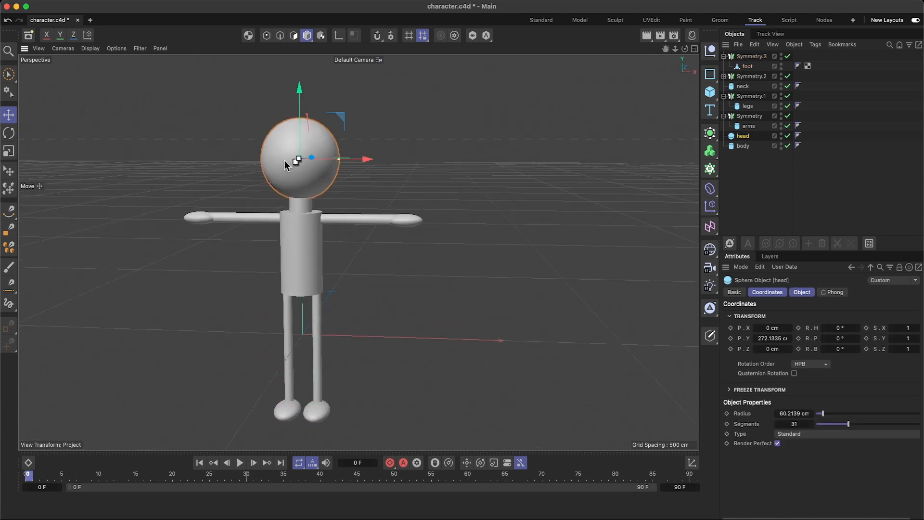
key(super+c)
key(super+v)
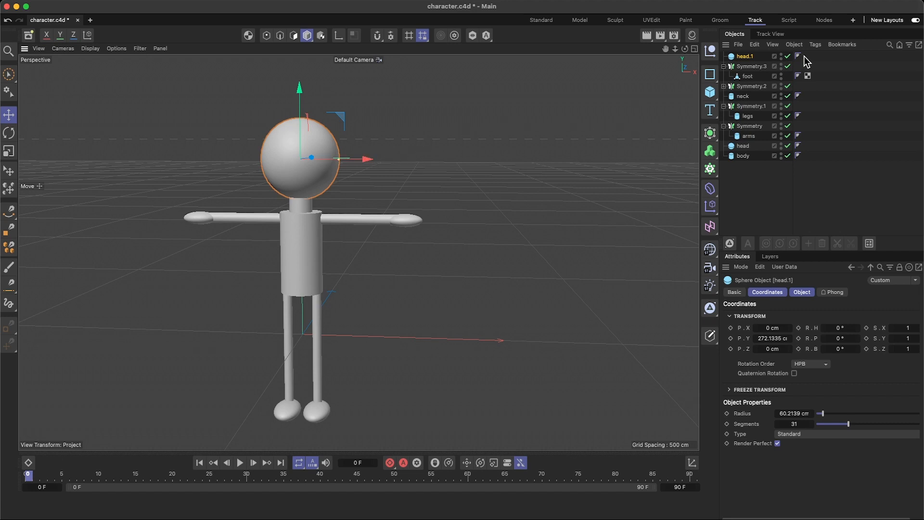
double_click(745, 56)
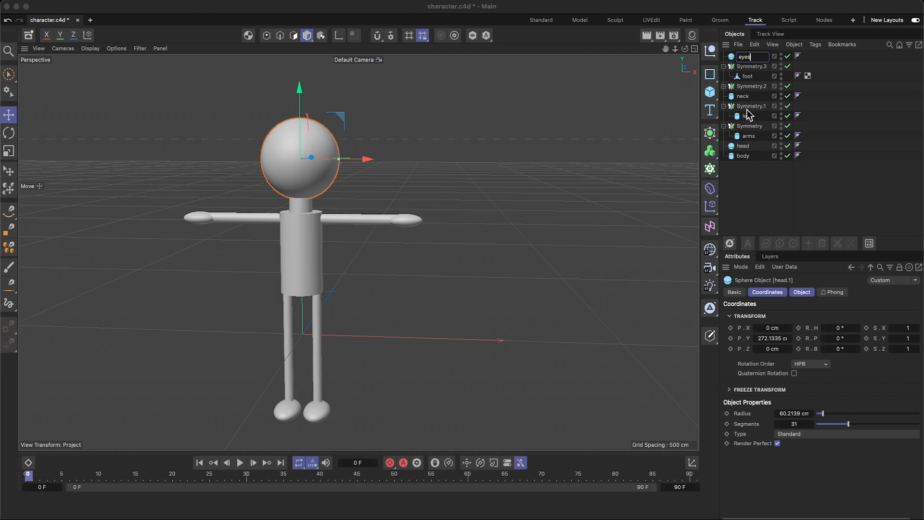
- Add a Symmetry generator and make the eyes sphere its child
click(710, 132)
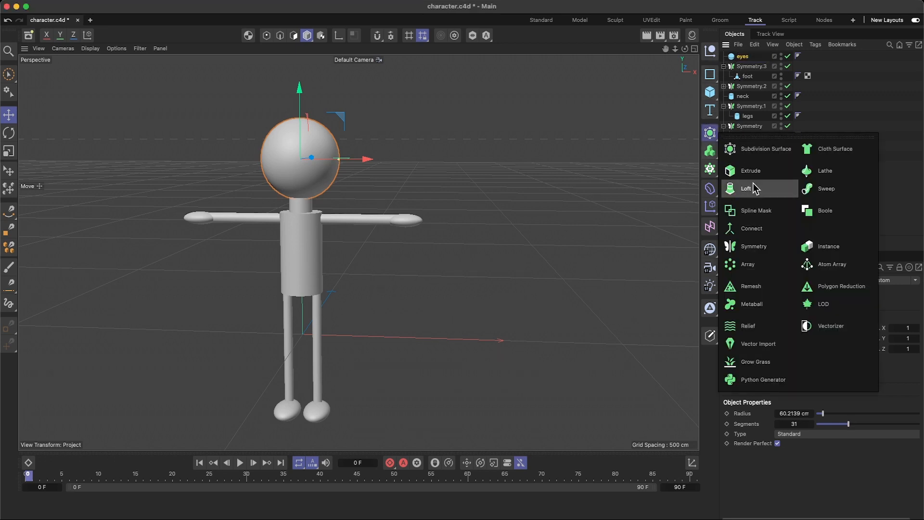
click(753, 246)
drag(730, 70, 748, 58)
click(745, 67)
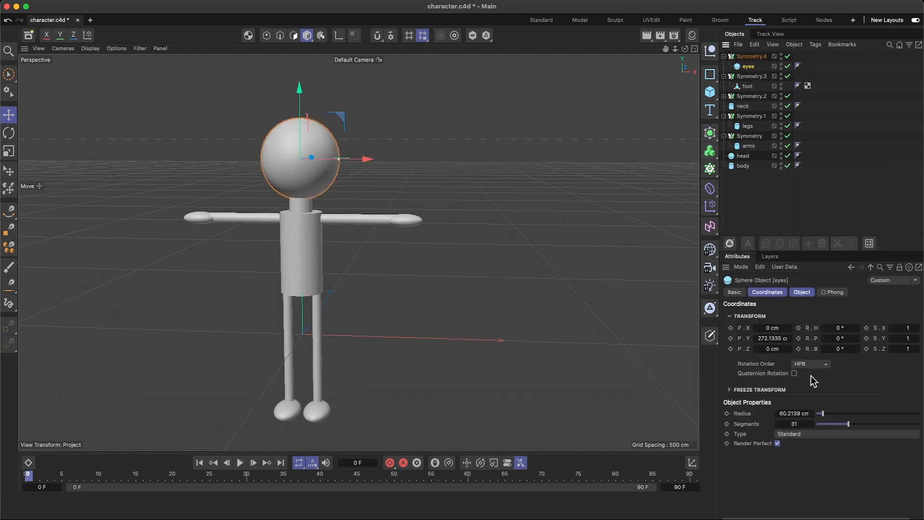
- Reduce the eyes sphere's radius to 24 cm and move it forward to the front of the head, at about Z -60.3 cm
drag(822, 413, 819, 412)
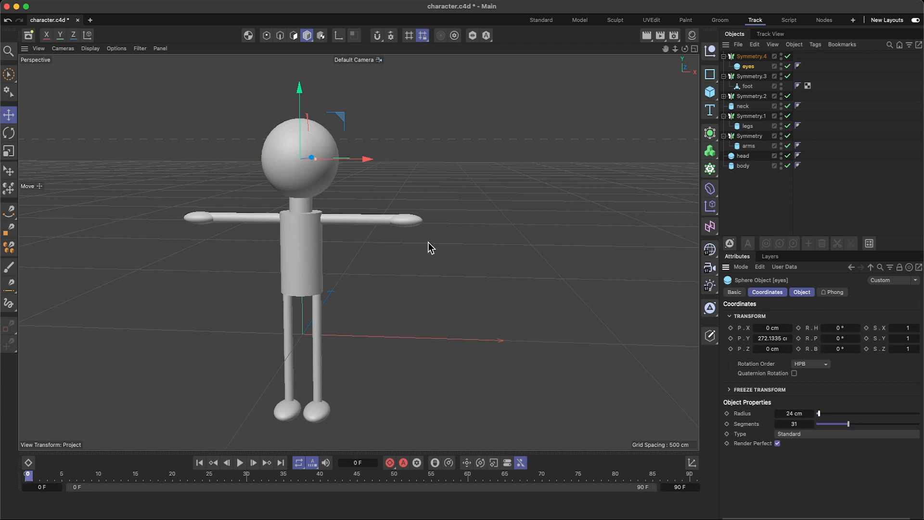
alt+drag(430, 247, 336, 180)
mouse_move(449, 140)
mouse_down()
mouse_move(415, 140)
mouse_move(472, 128)
mouse_move(464, 140)
mouse_up()
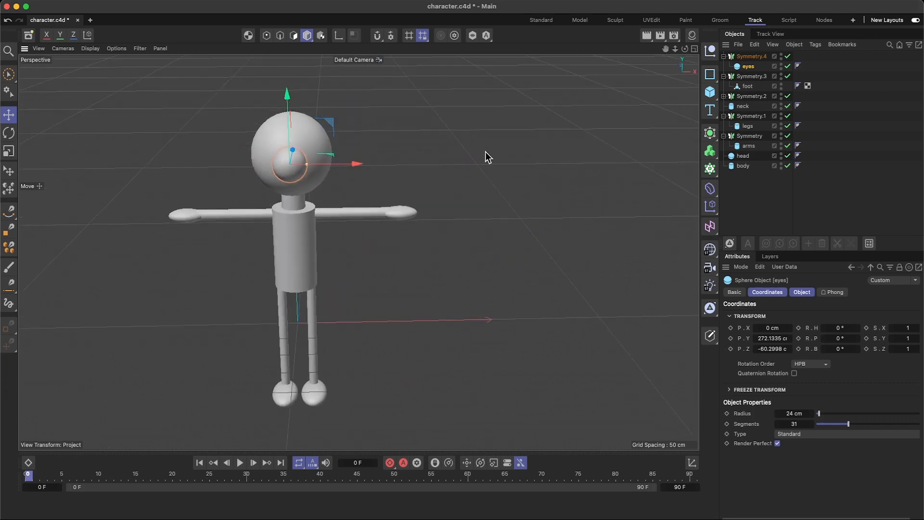
- Shrink the eyes to about 9.6 cm radius and place them on the face at about X 21 cm, Z -51.8 cm
drag(303, 164, 445, 192)
scroll(307, 156, up, 5)
scroll(400, 188, down, 10)
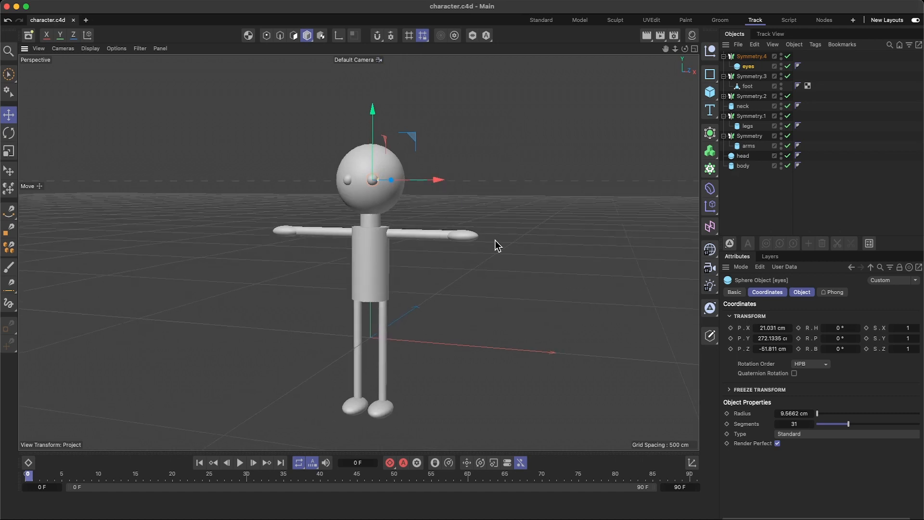
click(370, 257)
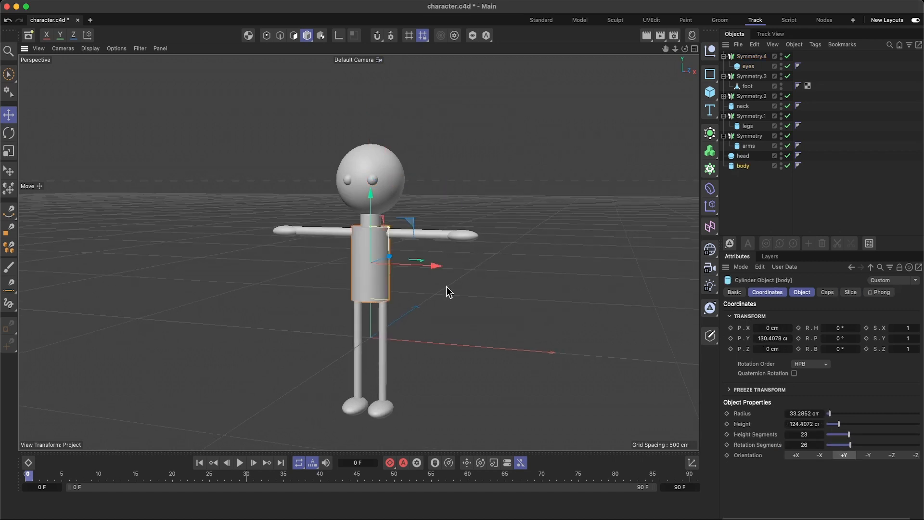
alt+drag(467, 267, 392, 268)
scroll(407, 252, up, 3)
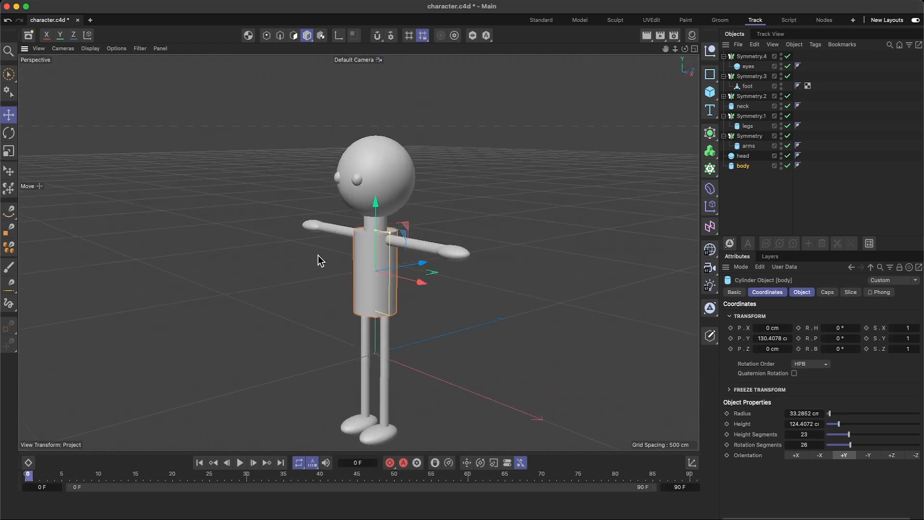
alt+drag(319, 258, 523, 252)
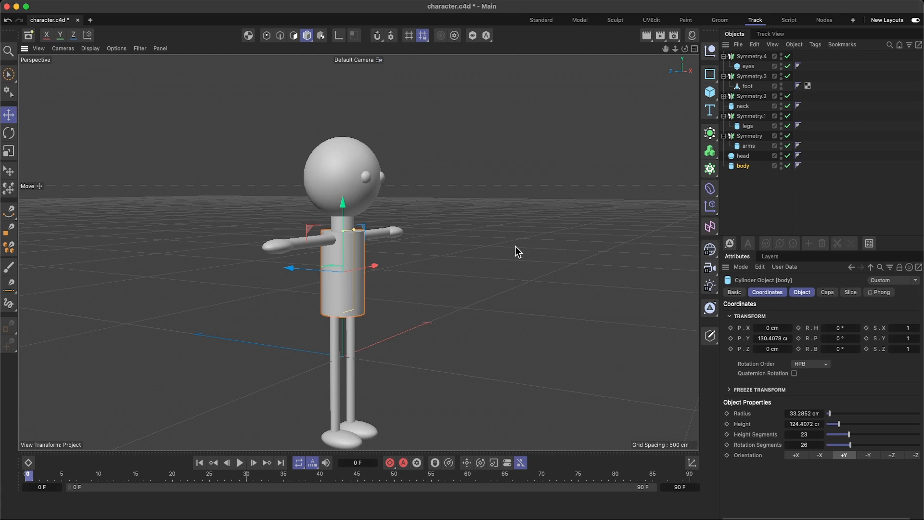
- Examine the character's face and body from the side and the front, with nothing left selected
alt+drag(418, 265, 369, 275)
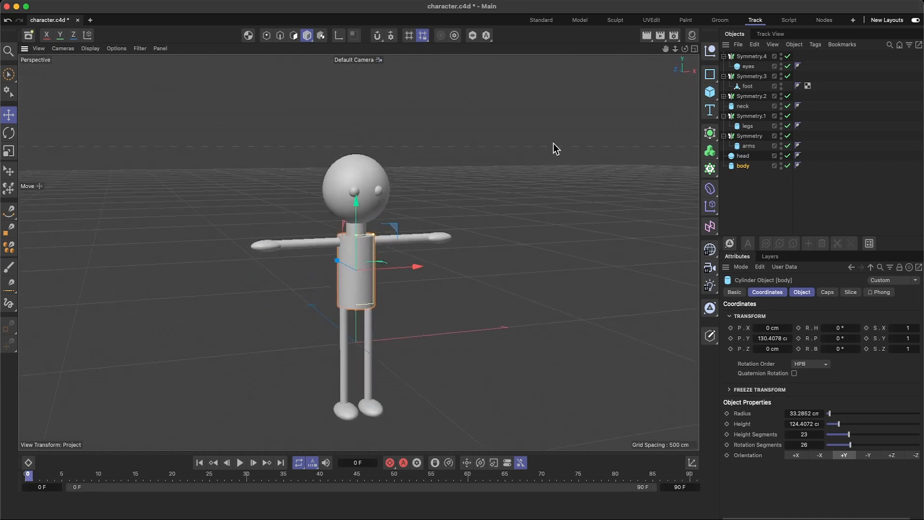
drag(665, 48, 657, 15)
alt+drag(518, 197, 415, 197)
alt+drag(356, 192, 466, 194)
scroll(374, 202, up, 3)
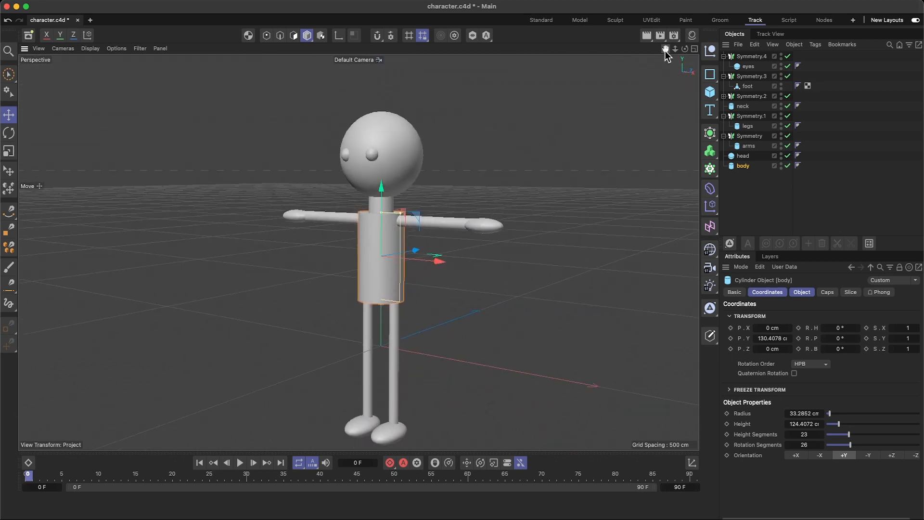
drag(665, 50, 665, 51)
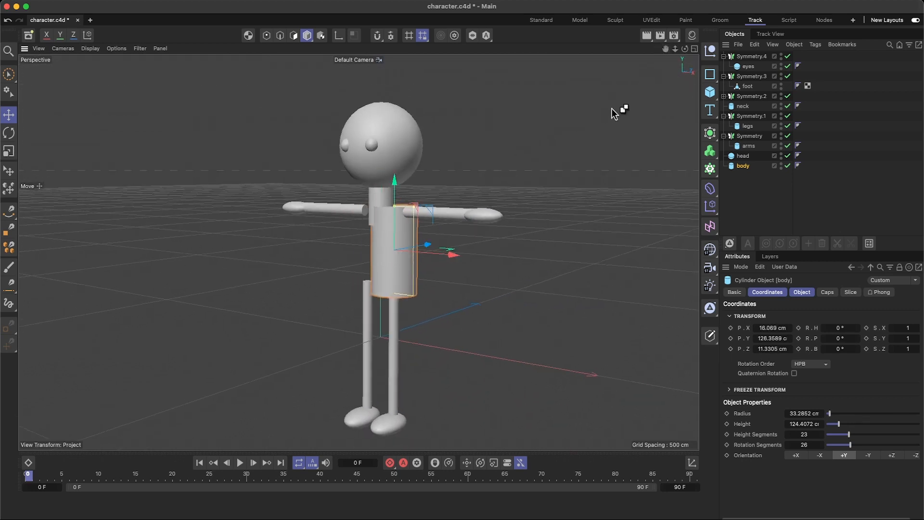
alt+drag(527, 187, 582, 186)
click(745, 202)
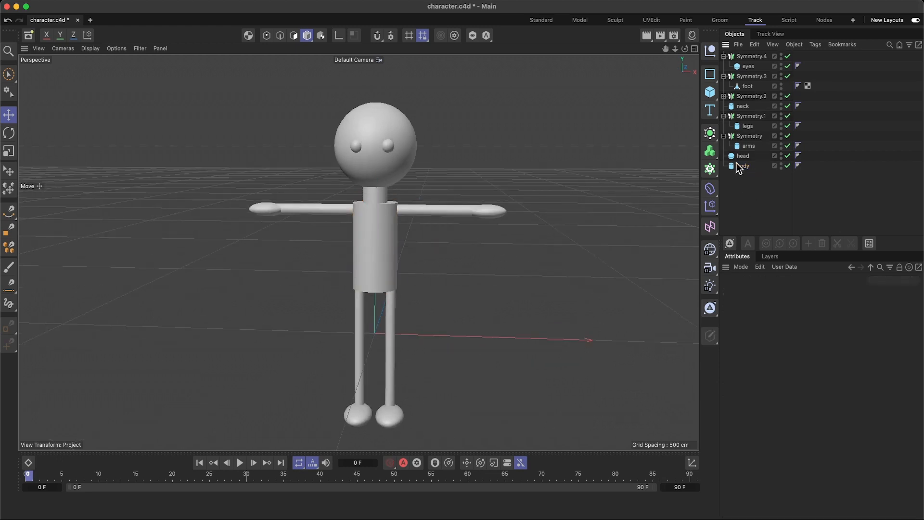
- Convert the eyes' Symmetry generator into a single polygon object with Connect Objects + Delete
click(731, 57)
right_click(732, 58)
mouse_move(745, 166)
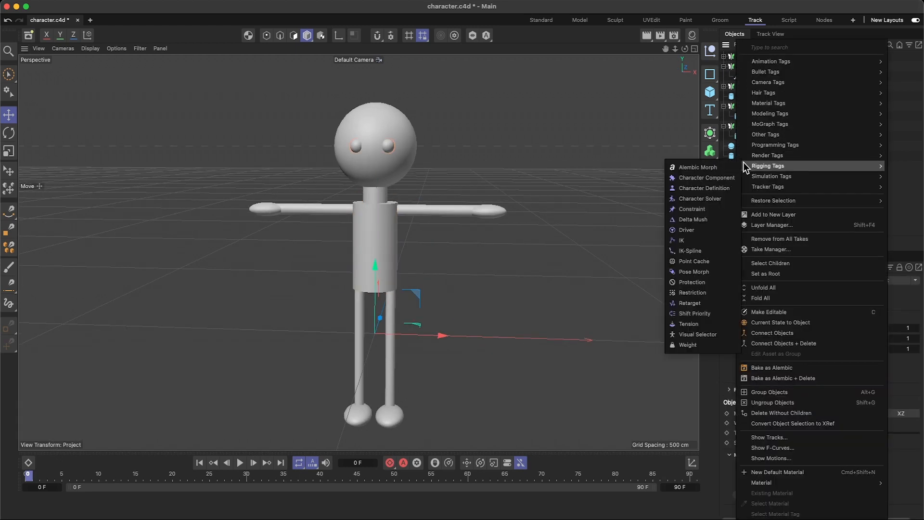
click(772, 343)
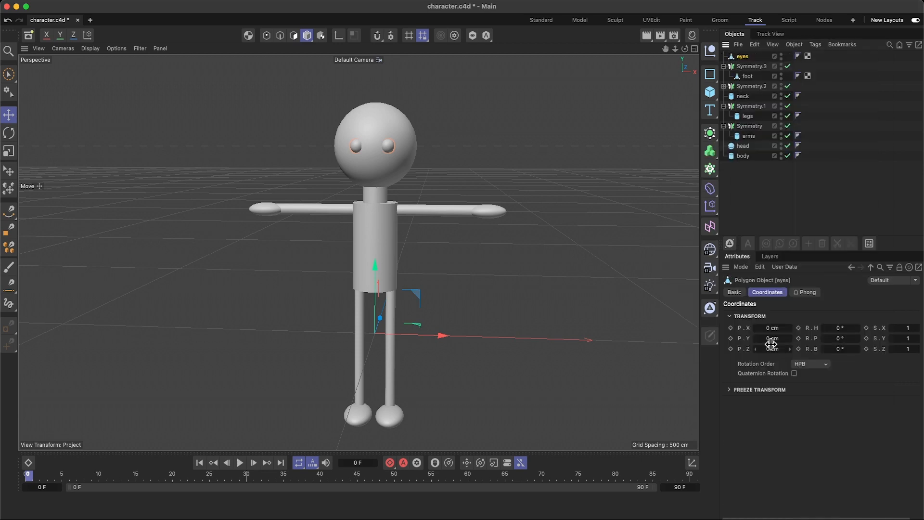
- Bake the foot and hands Symmetry generators into separate polygon objects with Connect Objects + Delete
right_click(747, 67)
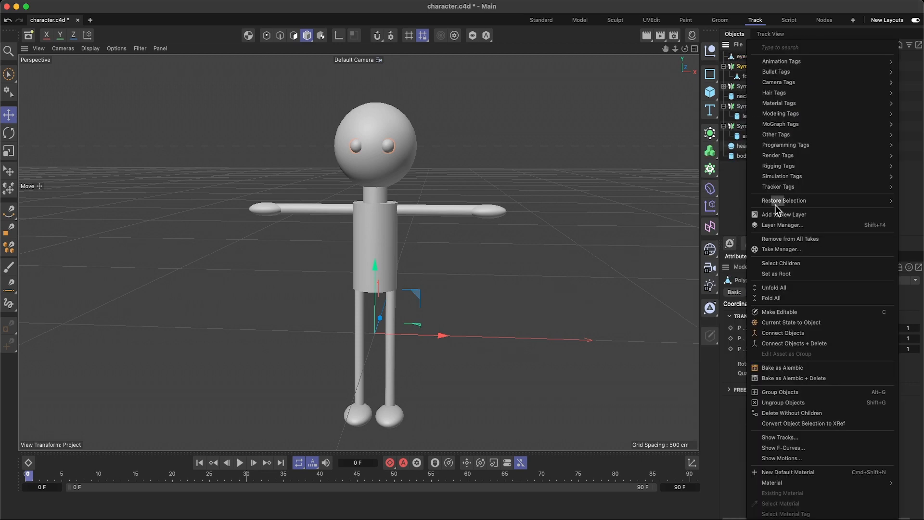
click(785, 343)
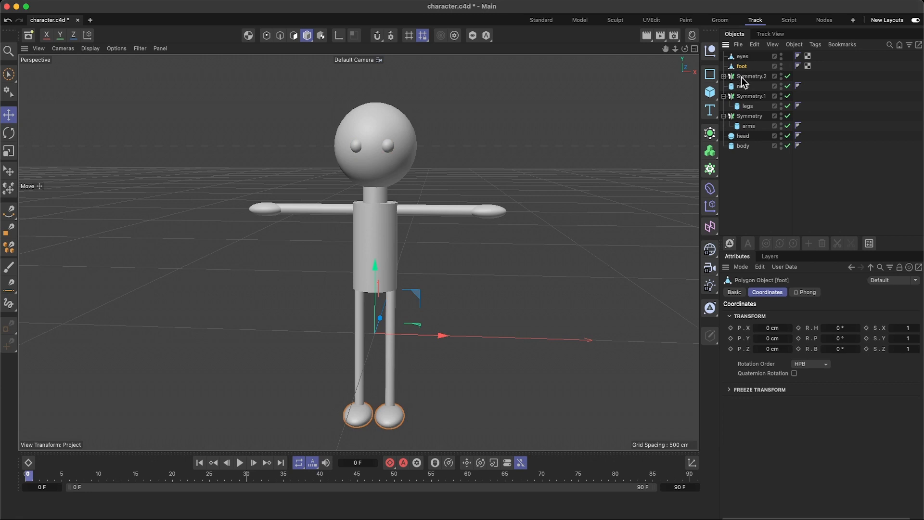
right_click(744, 81)
click(787, 342)
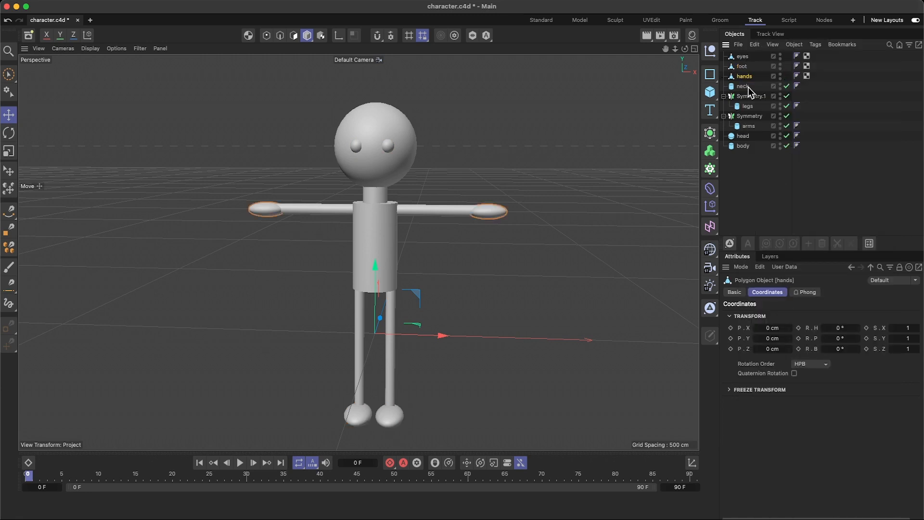
- Bake the legs and arms Symmetry generators into separate polygon objects with Connect Objects + Delete, and clear the selection
click(745, 96)
right_click(744, 96)
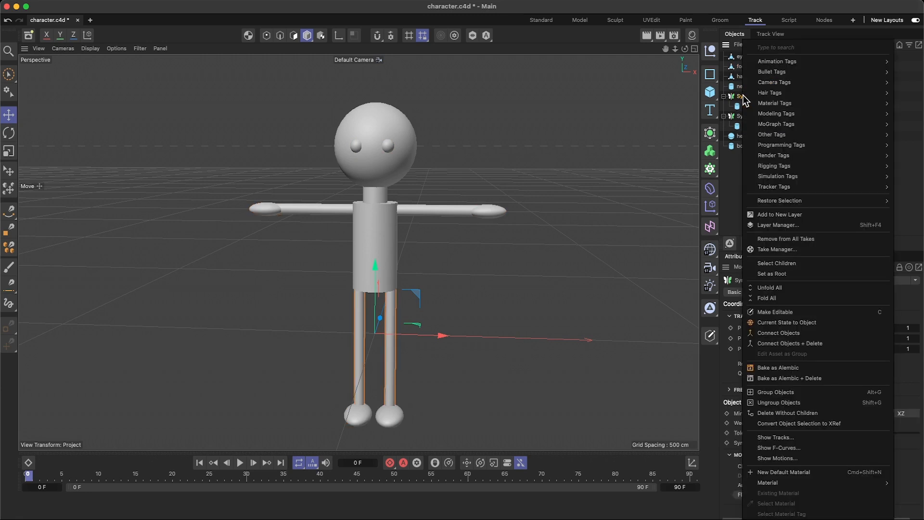
click(770, 343)
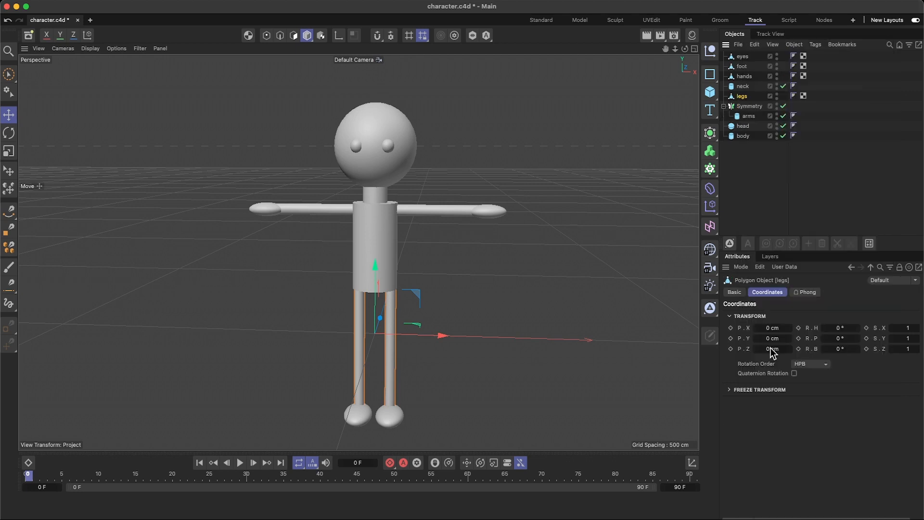
right_click(741, 105)
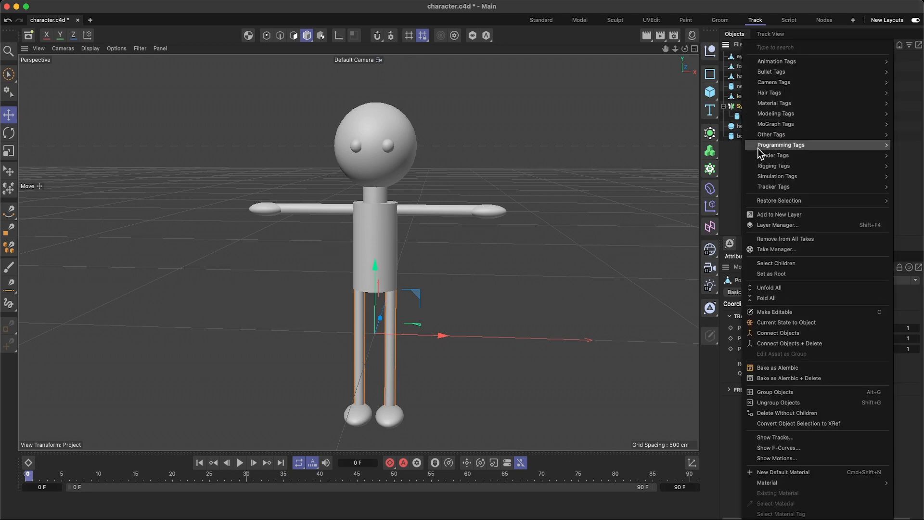
click(779, 345)
click(625, 227)
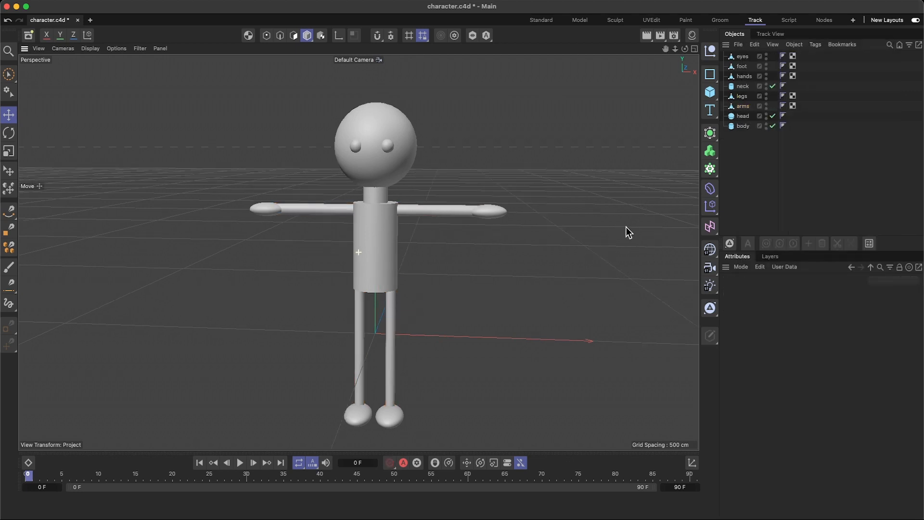
- Examine the whole assembled character from the front, both sides and slightly above
alt+drag(626, 227, 602, 212)
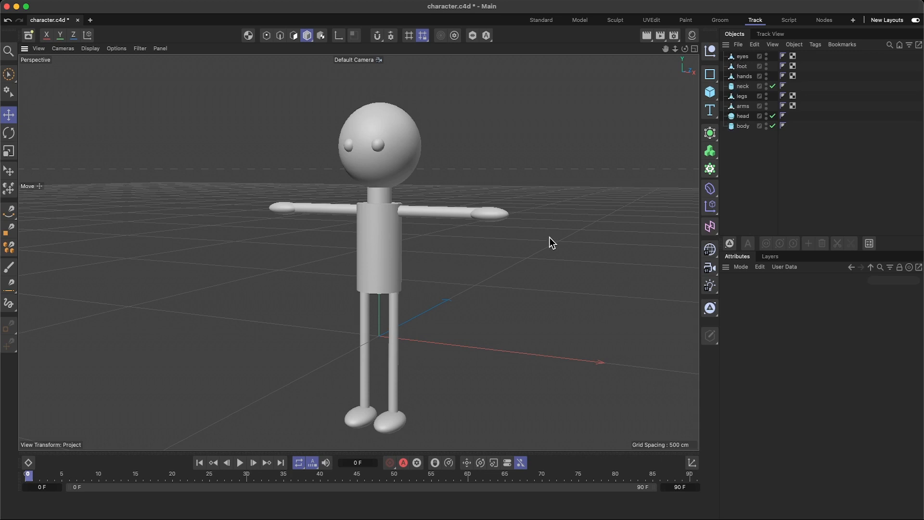
alt+drag(550, 237, 570, 253)
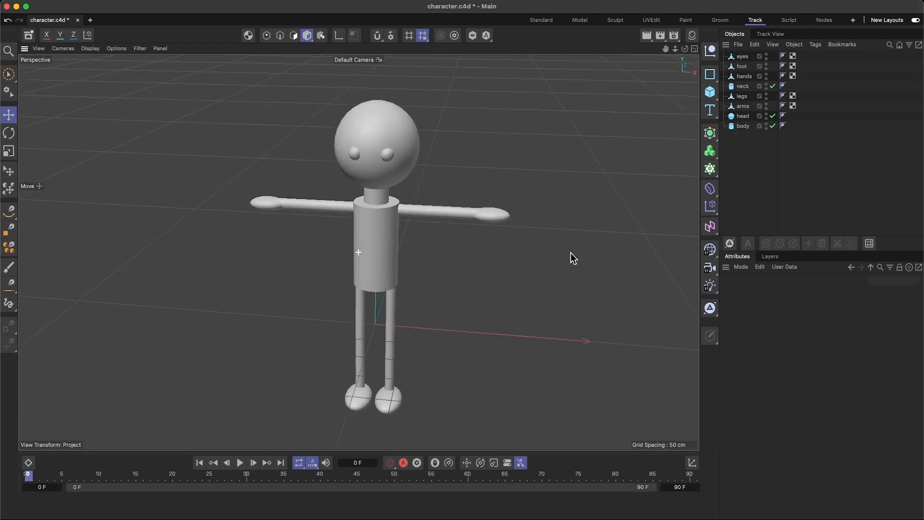
scroll(452, 252, up, 2)
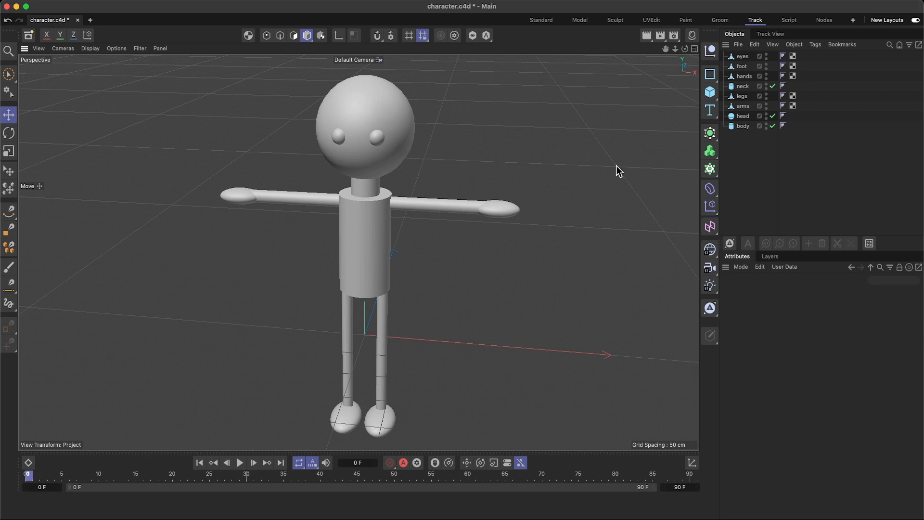
scroll(510, 264, down, 3)
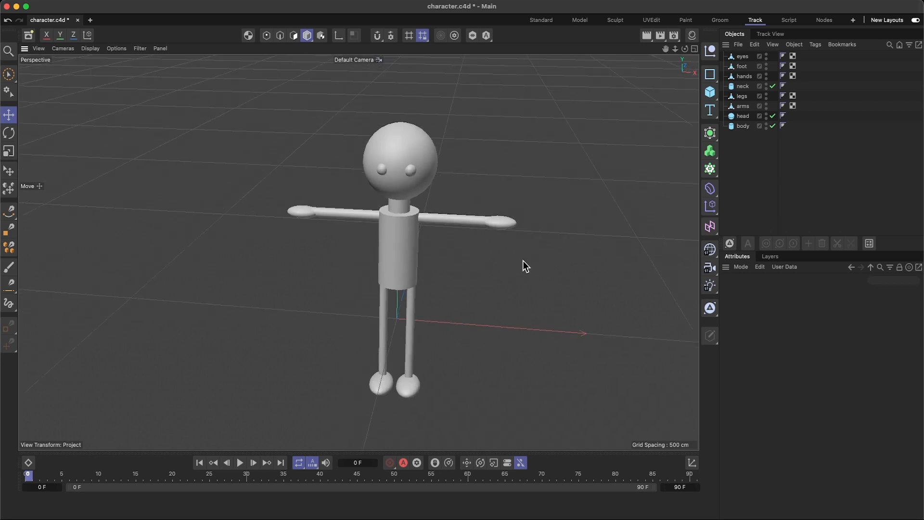
alt+drag(524, 264, 525, 209)
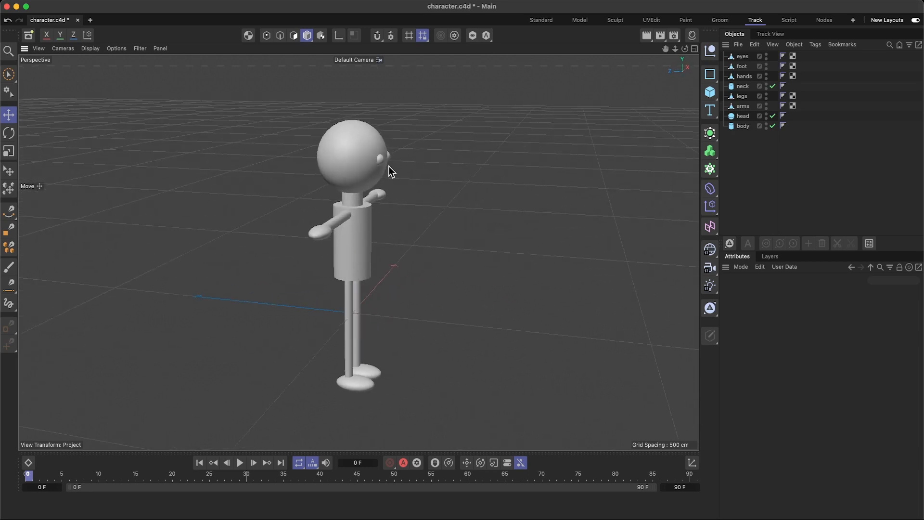
alt+drag(481, 185, 379, 161)
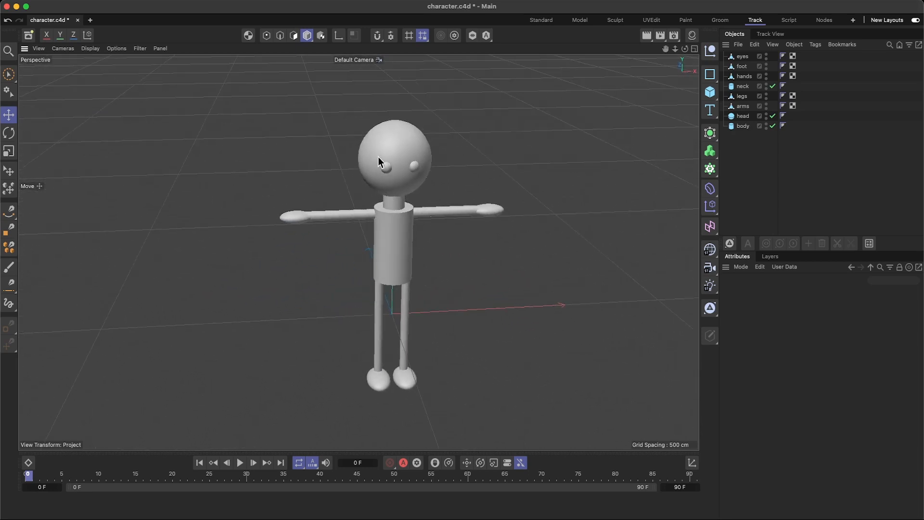
mouse_move(457, 224)
alt+mouse_down()
mouse_move(462, 211)
mouse_move(400, 221)
mouse_move(497, 231)
alt+mouse_up()
alt+drag(553, 230, 363, 238)
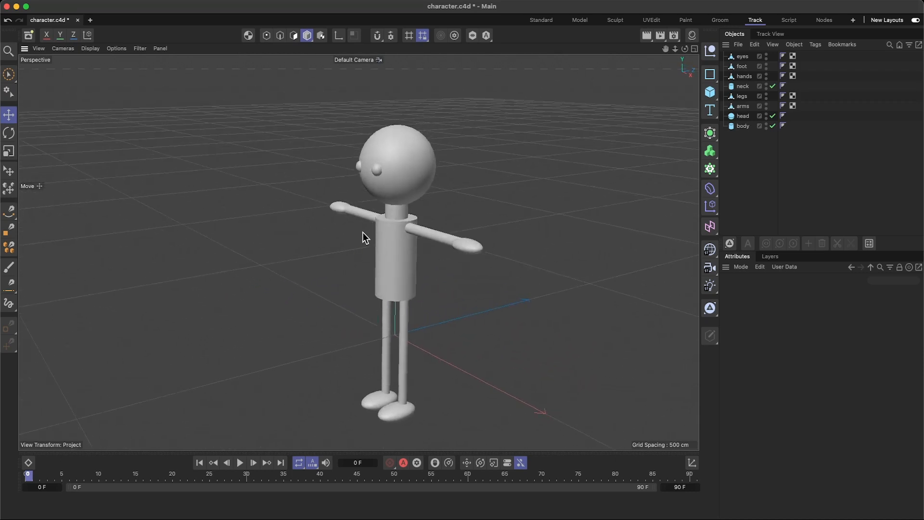
scroll(456, 274, up, 1)
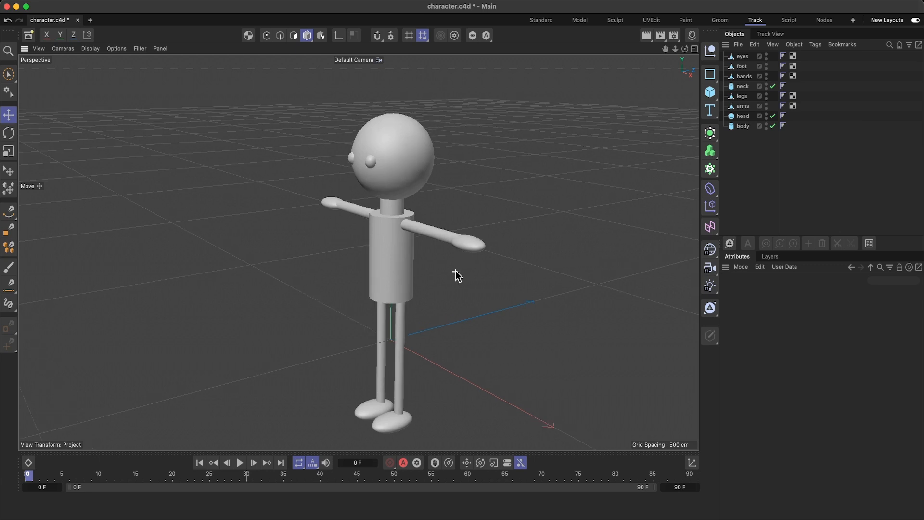
drag(665, 49, 679, 3)
scroll(423, 186, down, 1)
drag(665, 49, 649, 77)
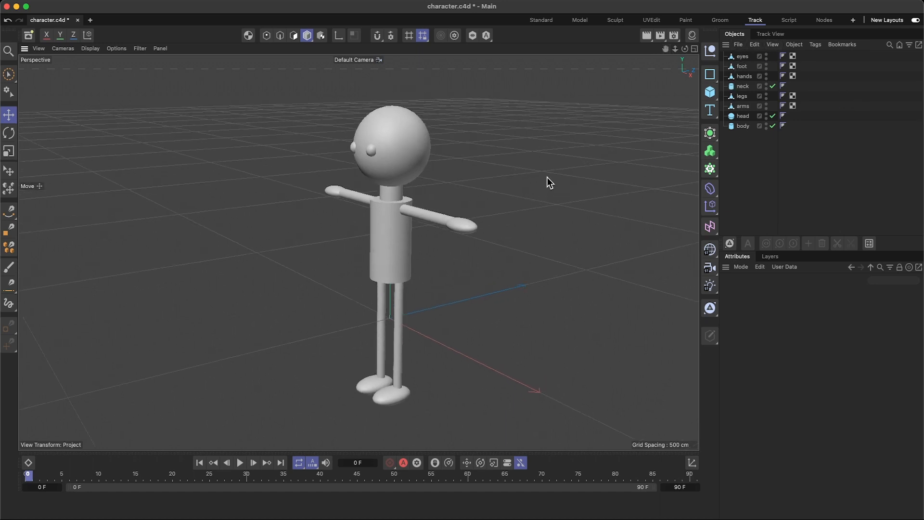
alt+drag(493, 187, 571, 173)
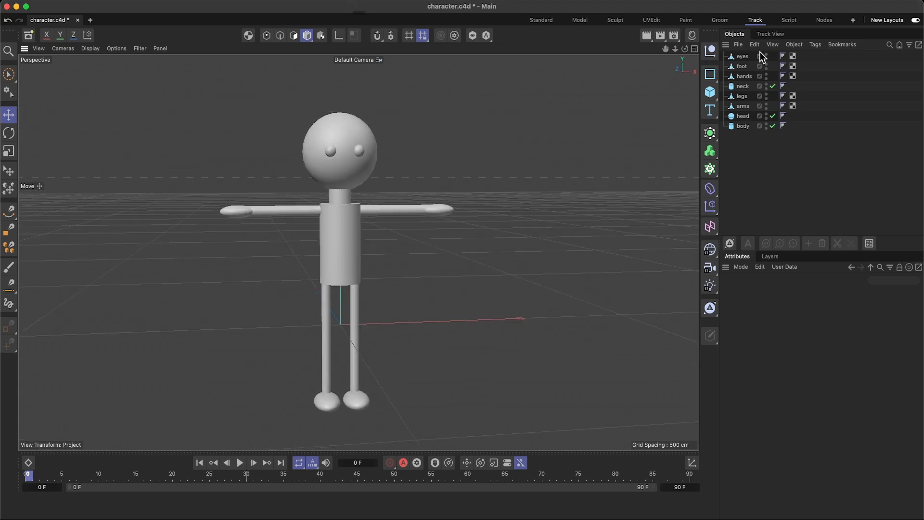
alt+drag(497, 218, 456, 238)
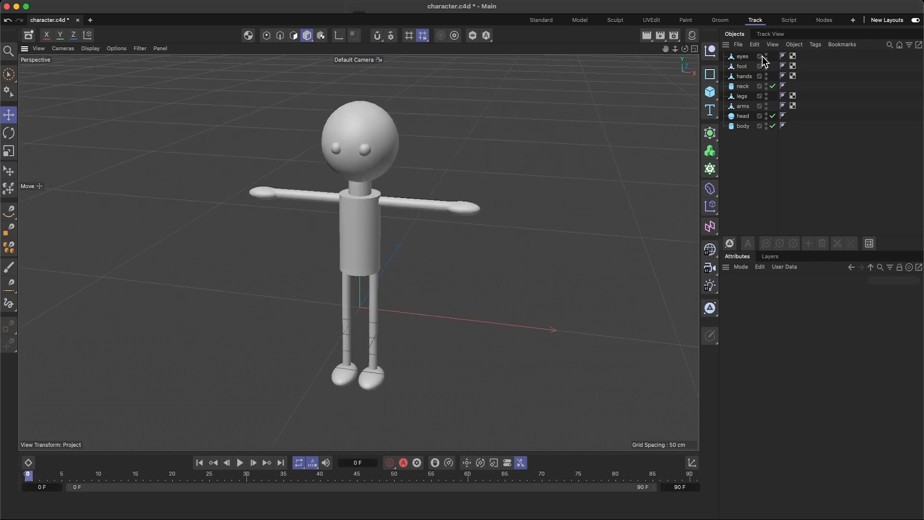
- Select the eyes, body, legs, neck, foot and hands objects in turn to check which part each one covers, ending with the eyes
click(746, 56)
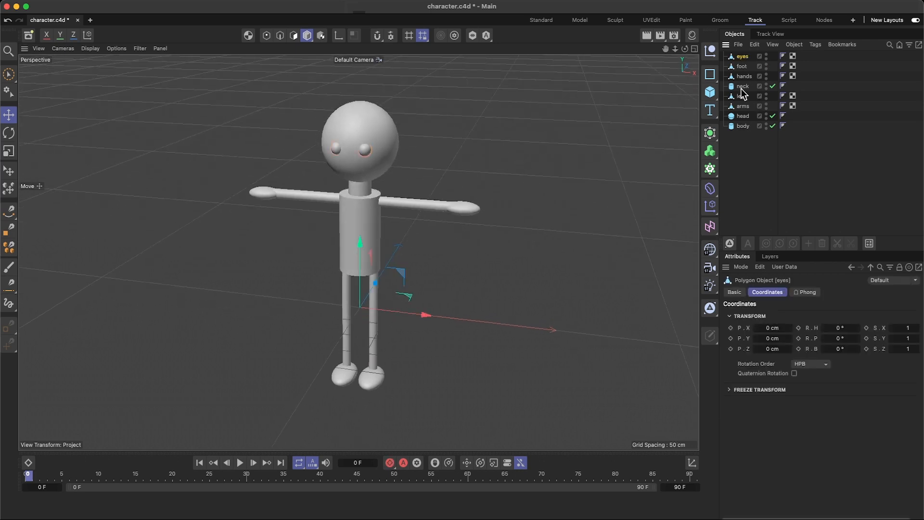
click(742, 126)
click(742, 96)
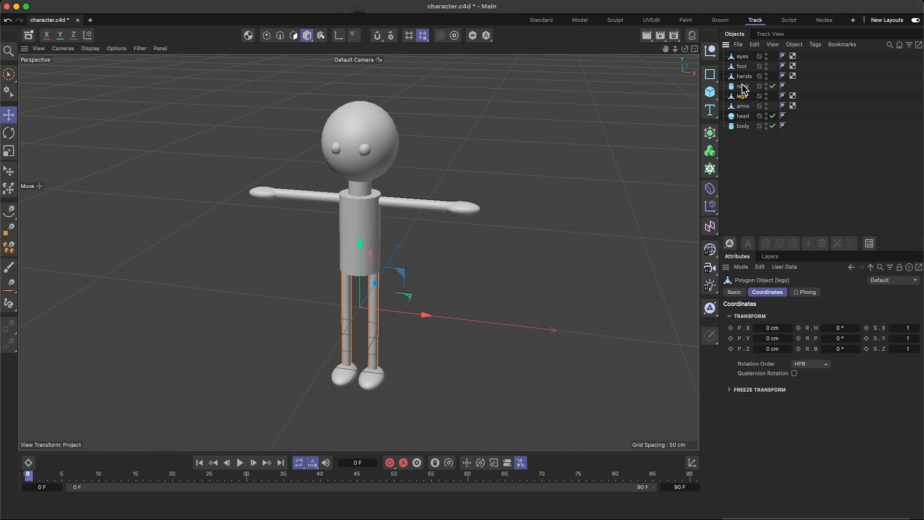
click(743, 86)
click(741, 66)
click(743, 76)
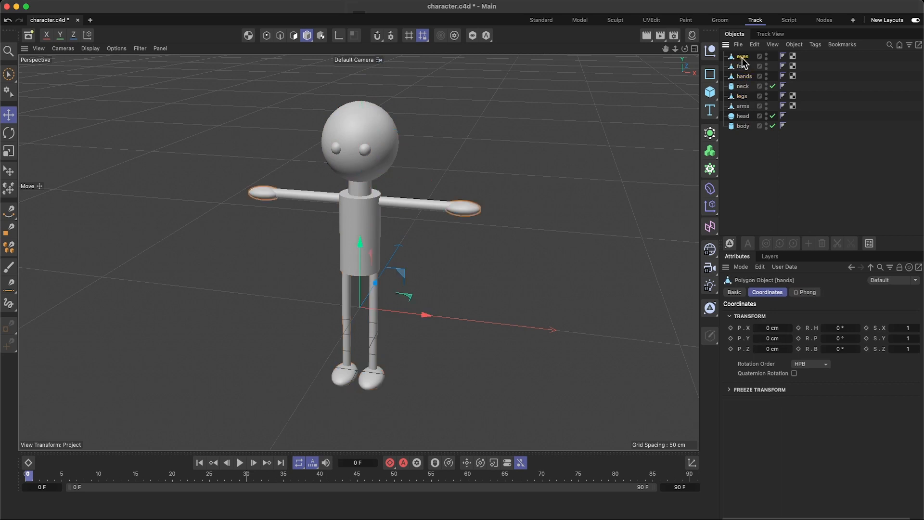
click(742, 56)
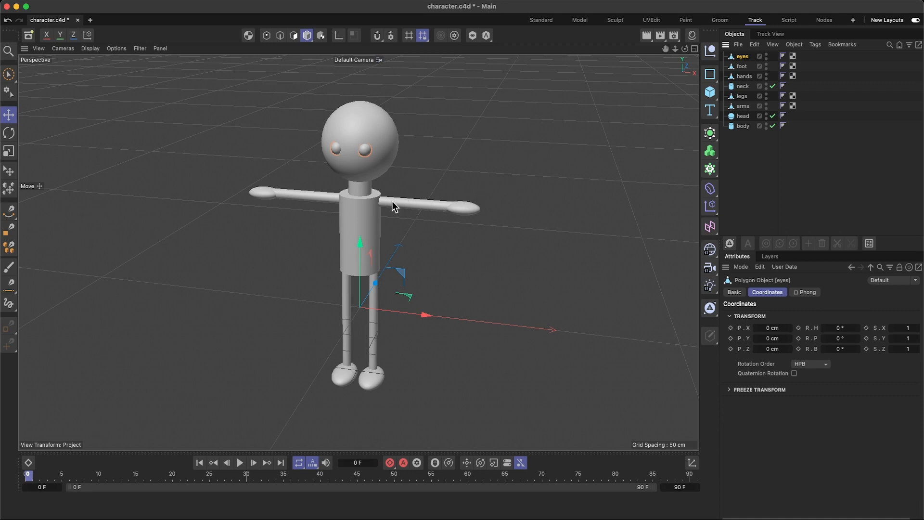
- Inspect the joints between the arms, hands and body up close, and bring the whole character back into view
scroll(388, 204, up, 5)
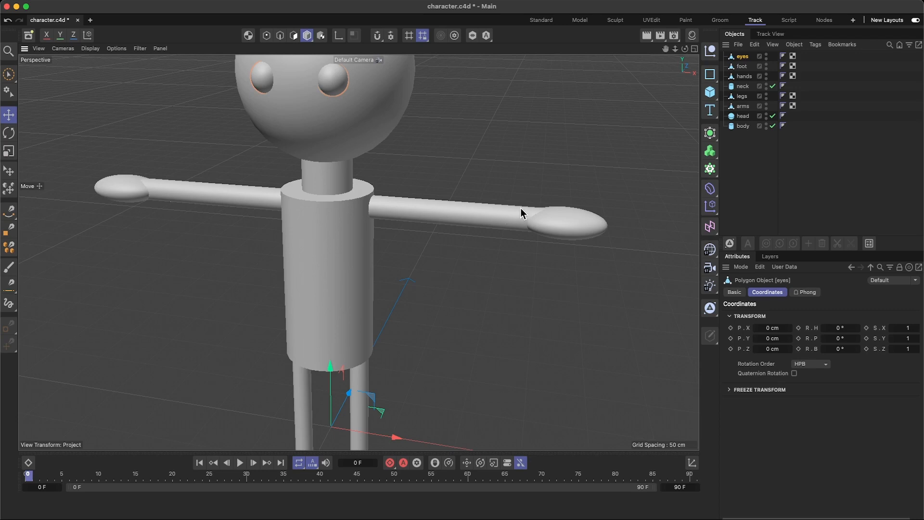
scroll(534, 204, down, 5)
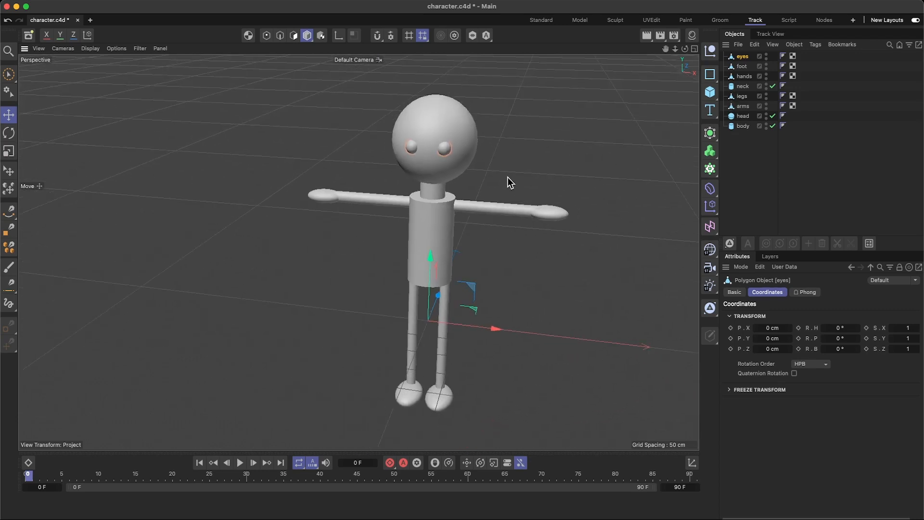
alt+drag(507, 177, 548, 124)
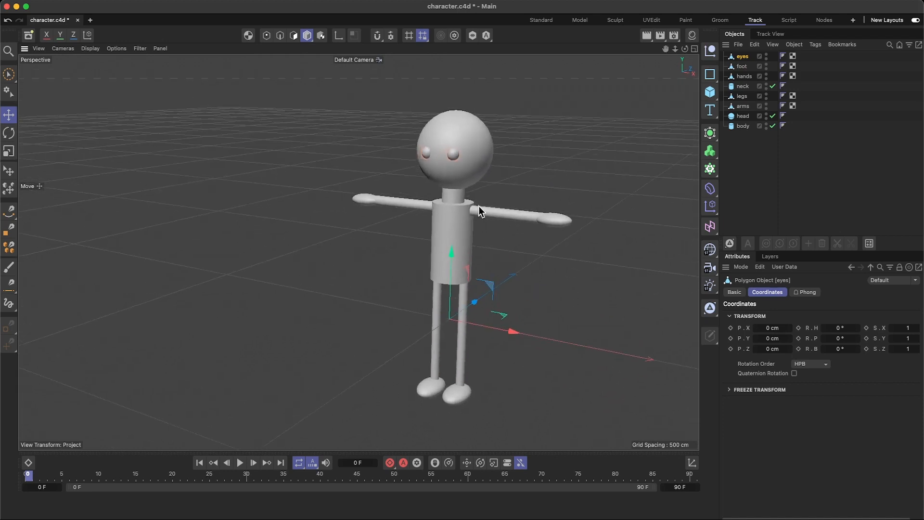
scroll(477, 208, up, 4)
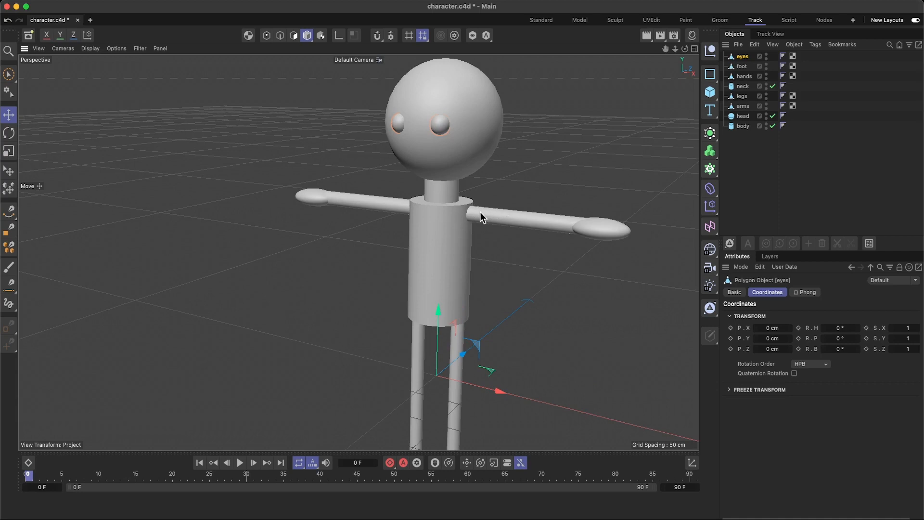
scroll(473, 211, up, 2)
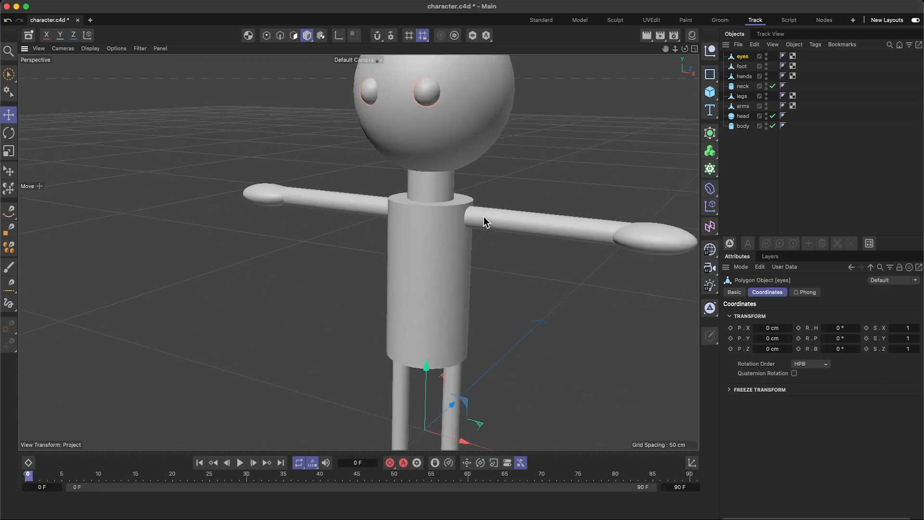
scroll(493, 203, down, 5)
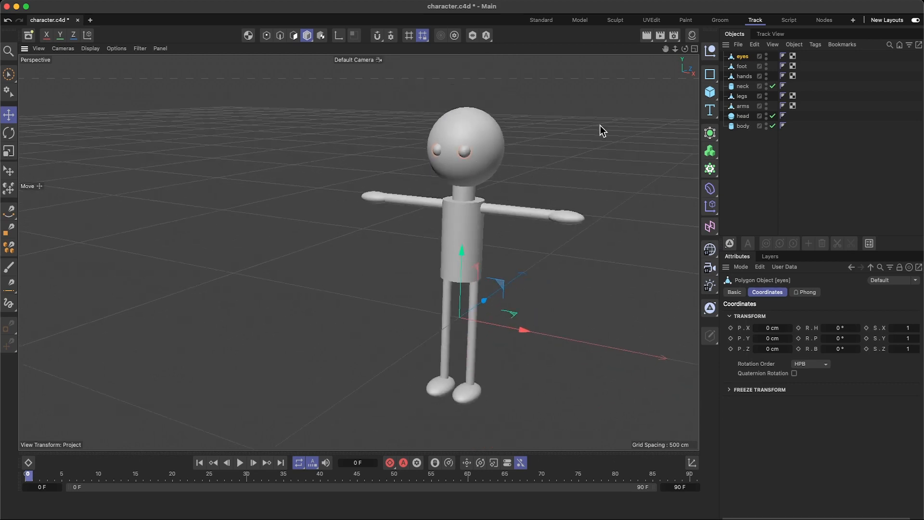
drag(666, 48, 591, 45)
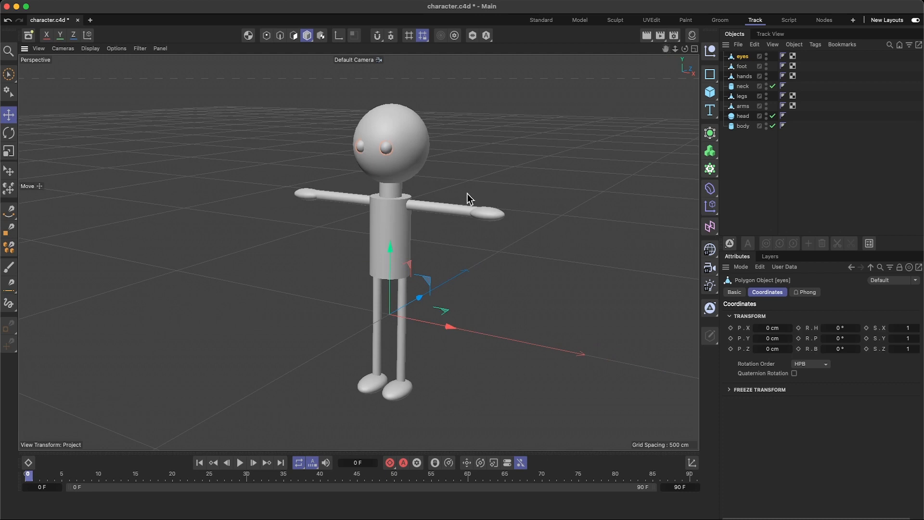
- Add a Null object to the scene above the character's parts
scroll(432, 196, up, 5)
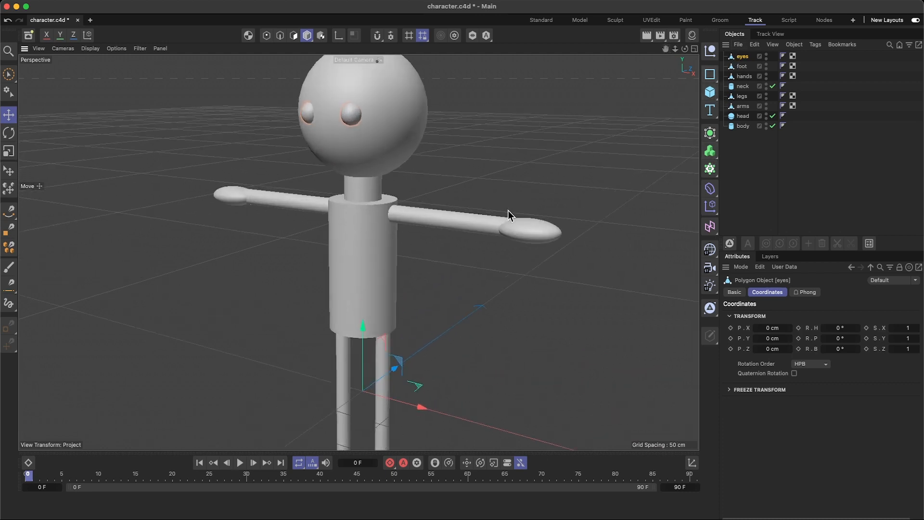
scroll(393, 236, down, 3)
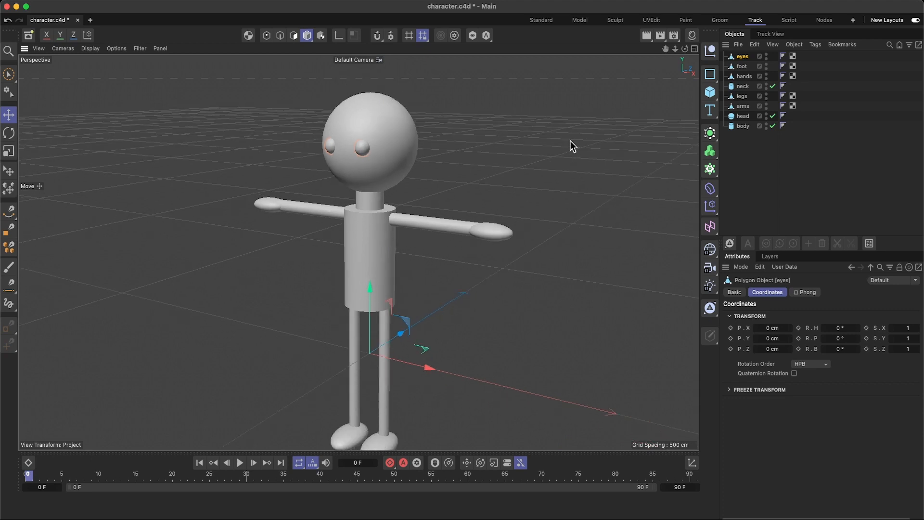
drag(663, 49, 504, 128)
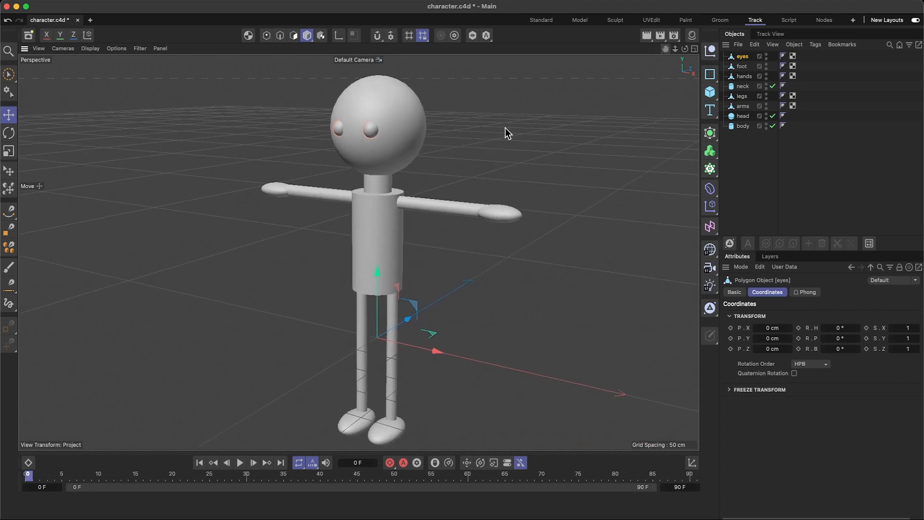
drag(665, 49, 665, 46)
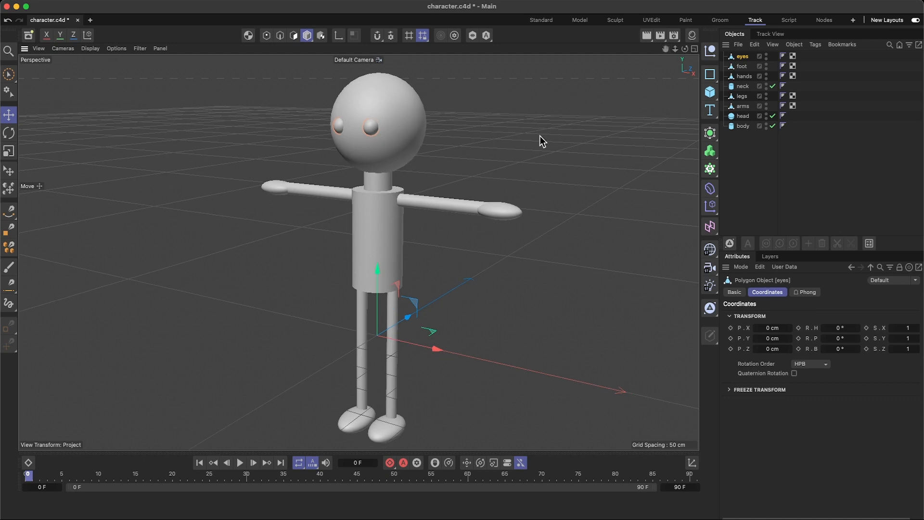
shift+click(736, 126)
right_click(735, 125)
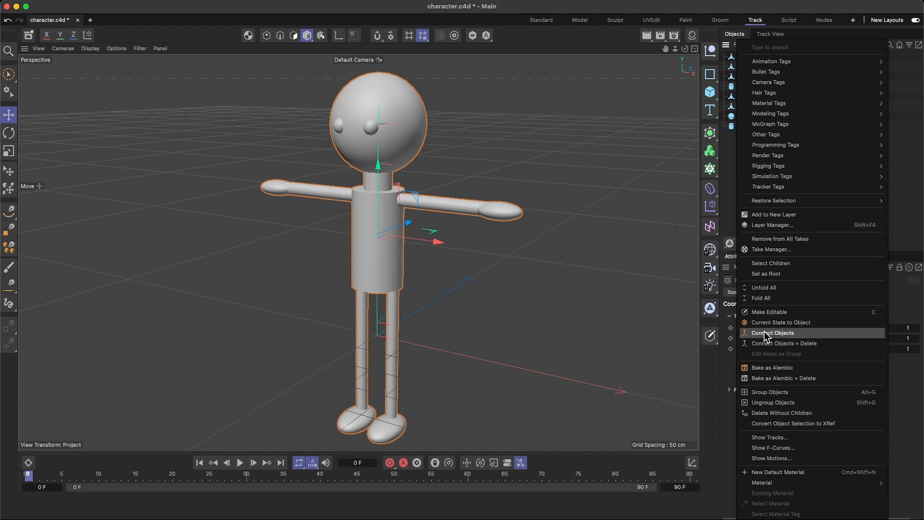
click(729, 216)
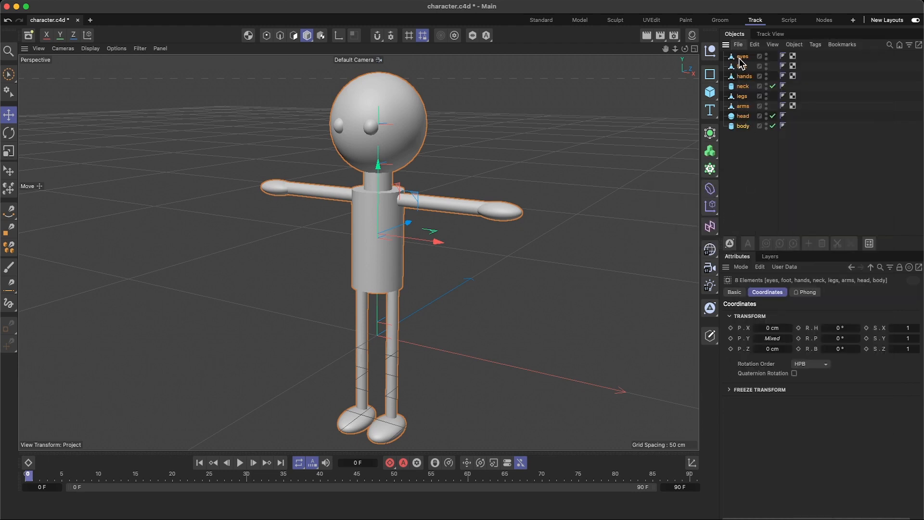
click(711, 55)
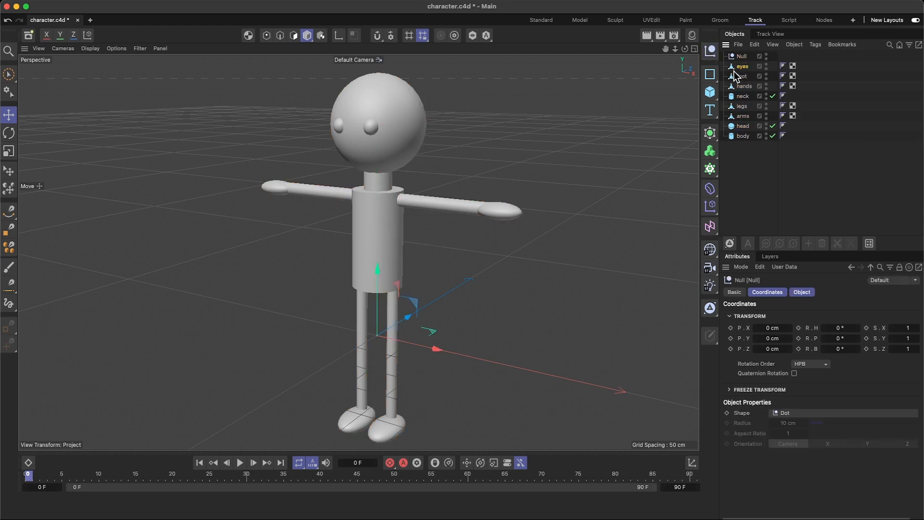
- Select all eight parts, from eyes through body, and nest them under the new Null
click(740, 67)
shift+click(742, 126)
drag(743, 126, 744, 58)
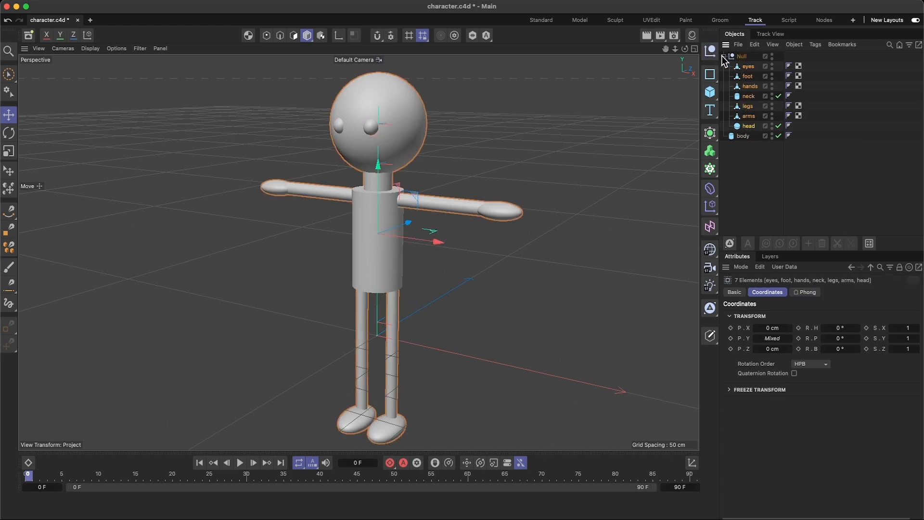
key(super+z)
shift+click(740, 136)
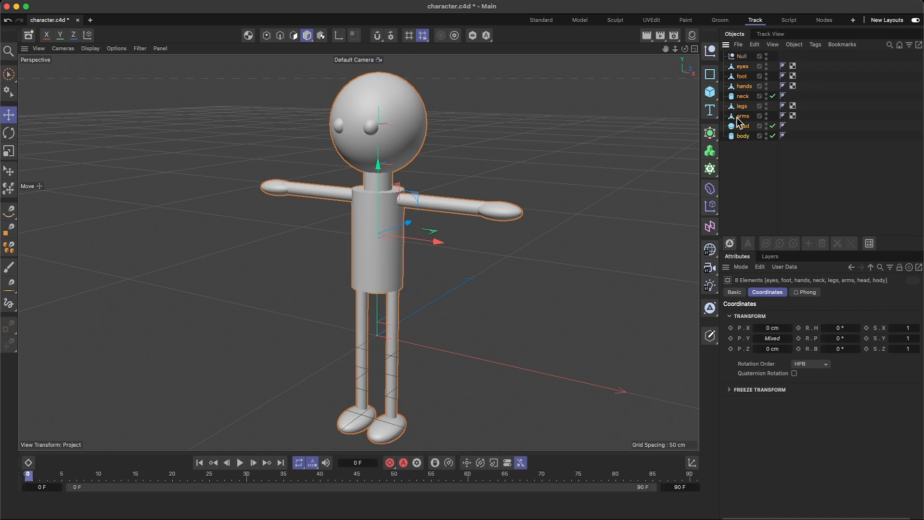
drag(741, 136, 738, 60)
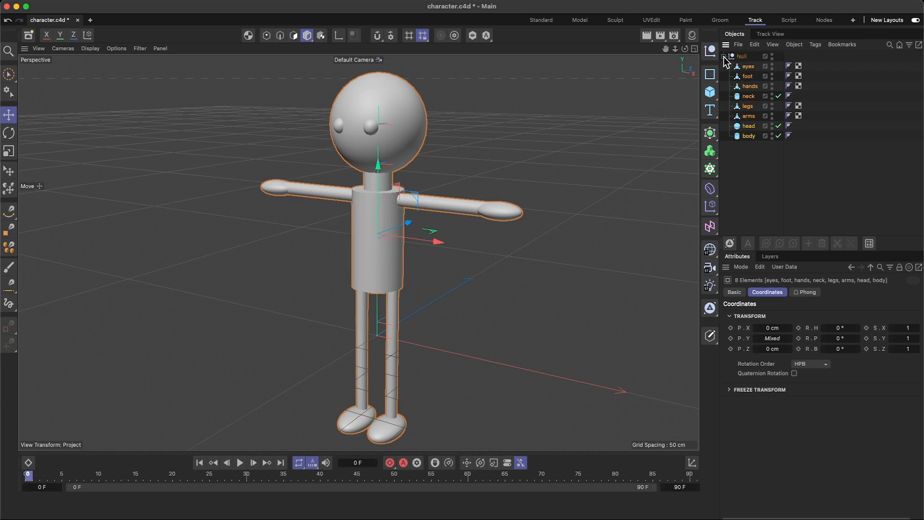
- Collapse the Null group, duplicate it, and hide the duplicate Null.1 as a backup
click(723, 55)
click(734, 56)
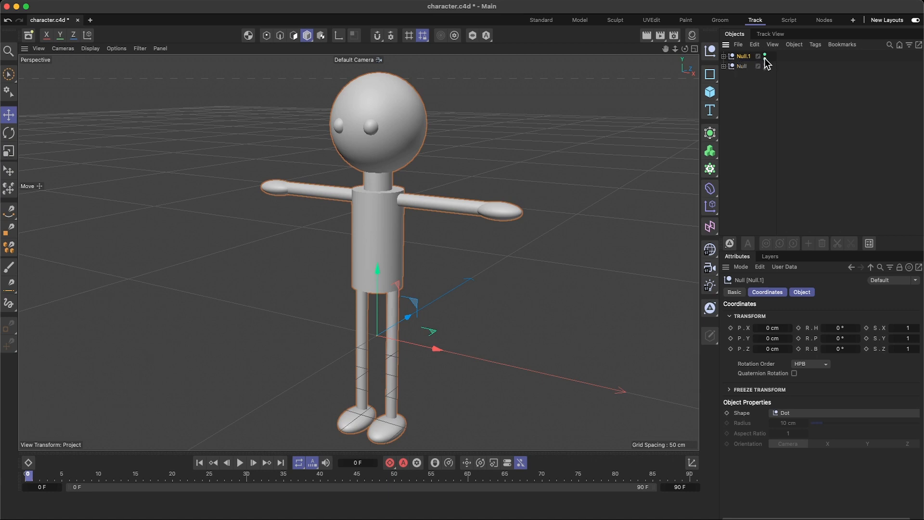
click(764, 55)
- Merge the visible Null group's parts into a single mesh with Connect Objects + Delete, and clear the selection
right_click(741, 65)
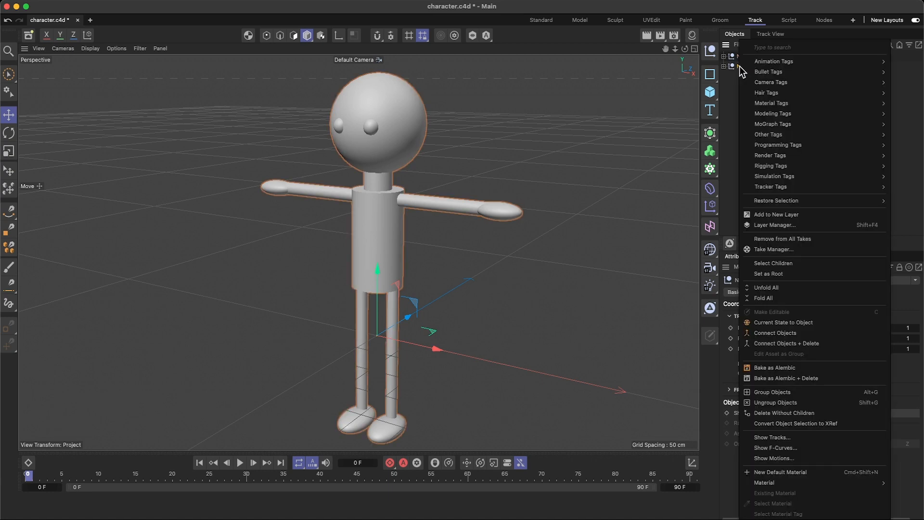
key(Escape)
click(723, 66)
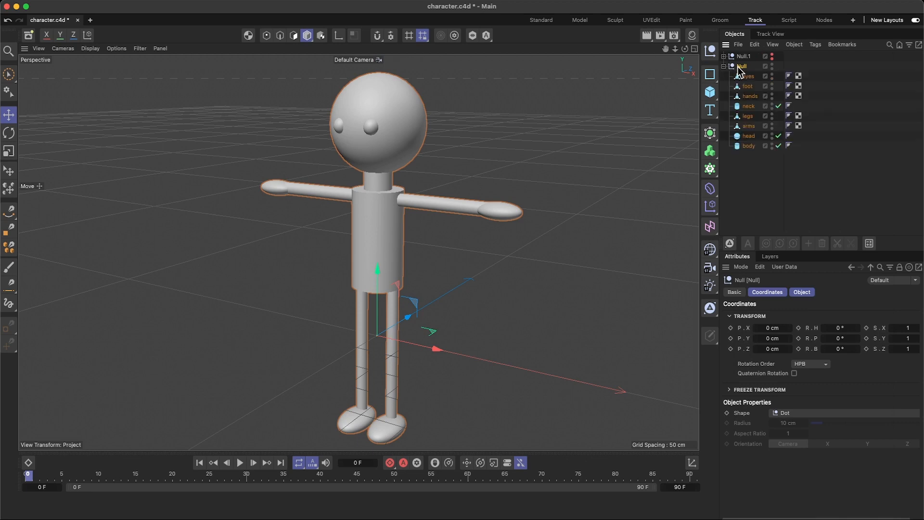
right_click(739, 68)
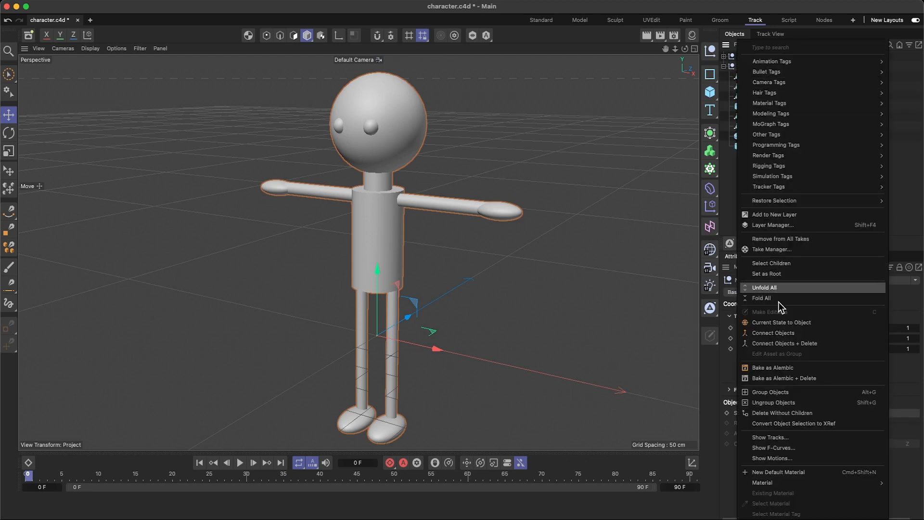
click(780, 343)
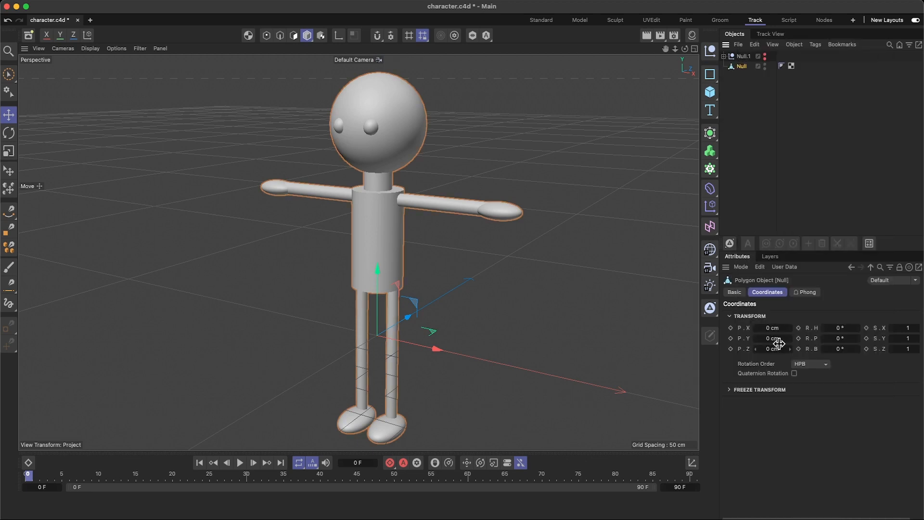
click(405, 239)
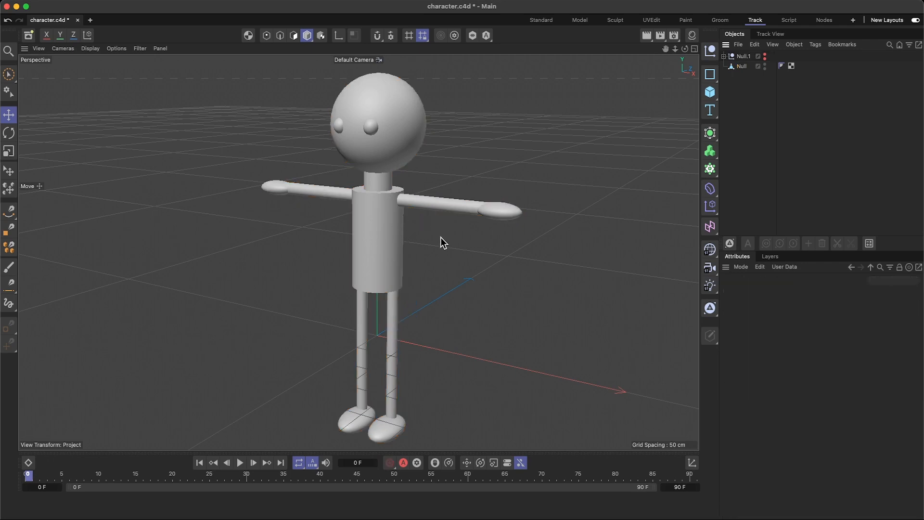
- Try moving the merged character mesh along the X axis as one piece, and undo the move
alt+drag(439, 240, 405, 209)
click(404, 208)
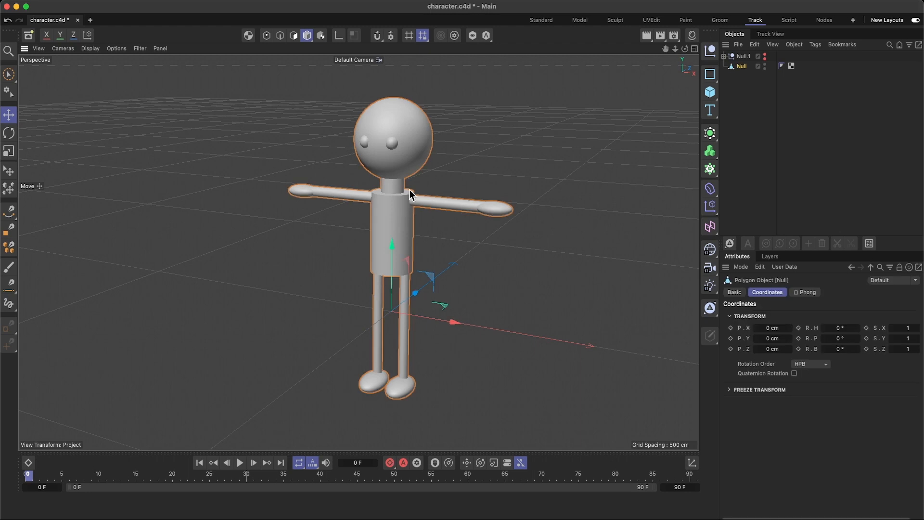
drag(439, 309, 530, 330)
key(super+z)
- Add a Character rig object to the scene
mouse_move(308, 4)
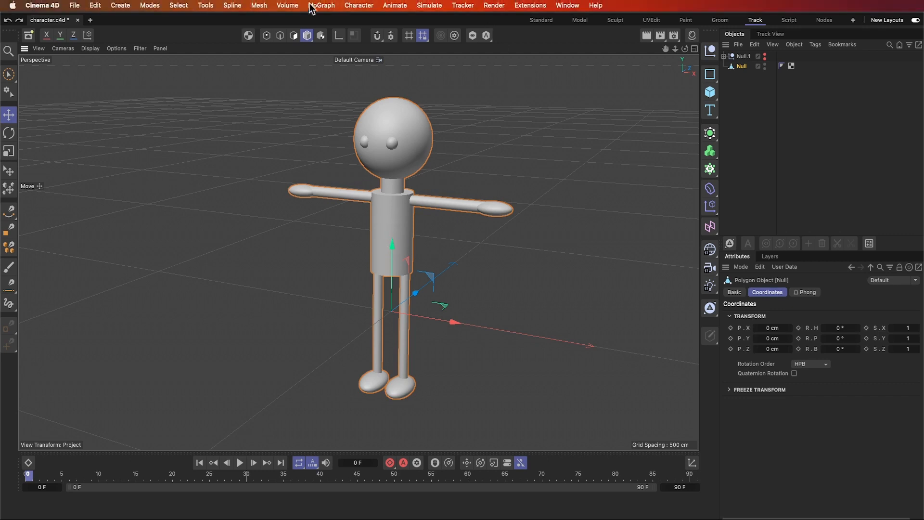
click(362, 6)
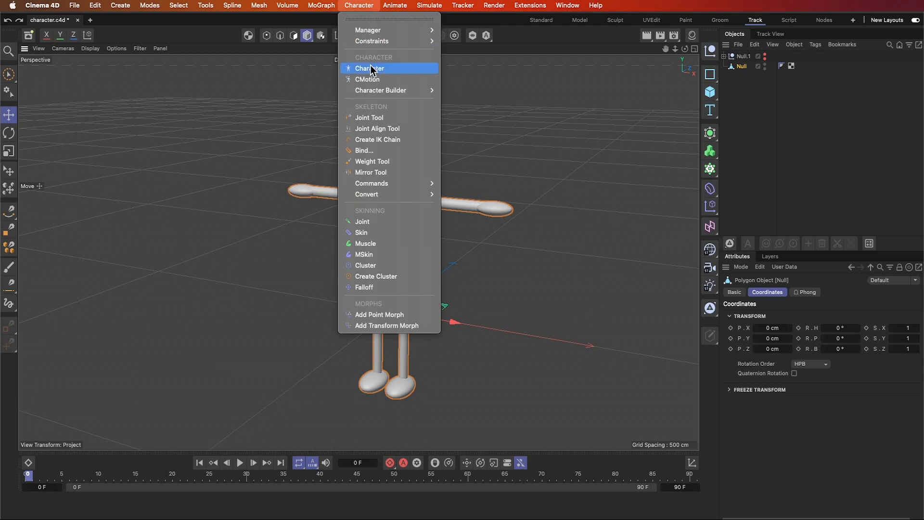
mouse_move(377, 90)
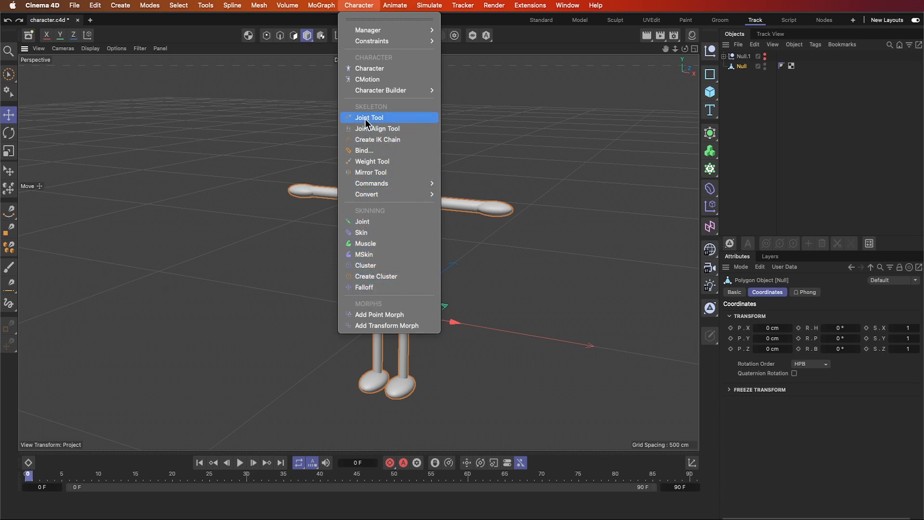
click(369, 69)
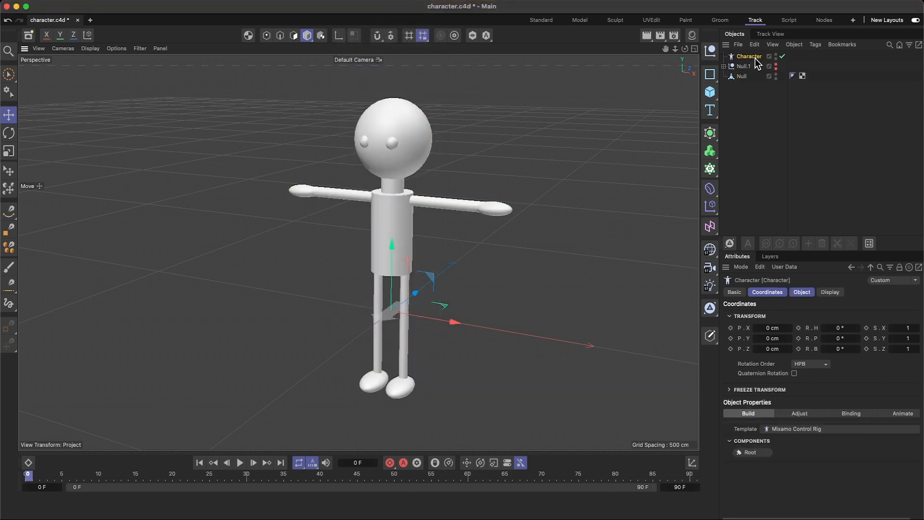
- Scale the merged character mesh down uniformly until it is small relative to the Character object's direction arrow
scroll(499, 264, up, 5)
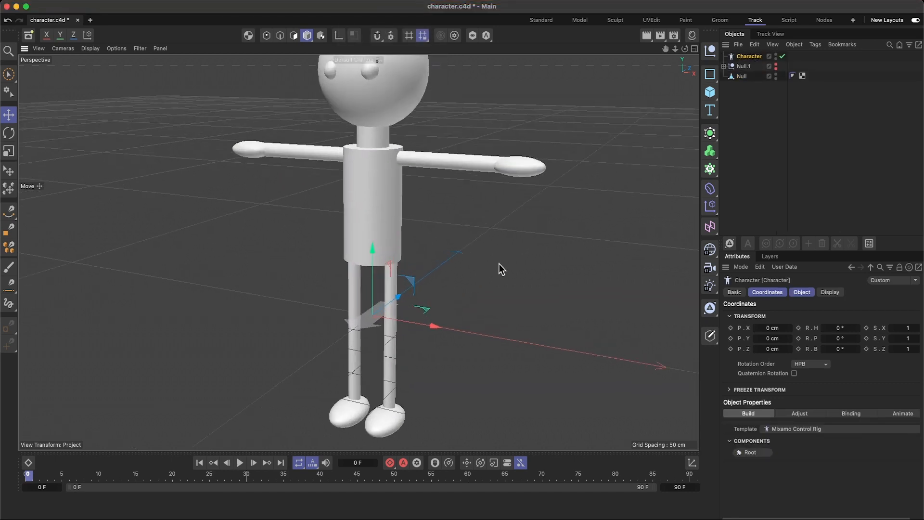
alt+drag(438, 286, 342, 301)
click(396, 225)
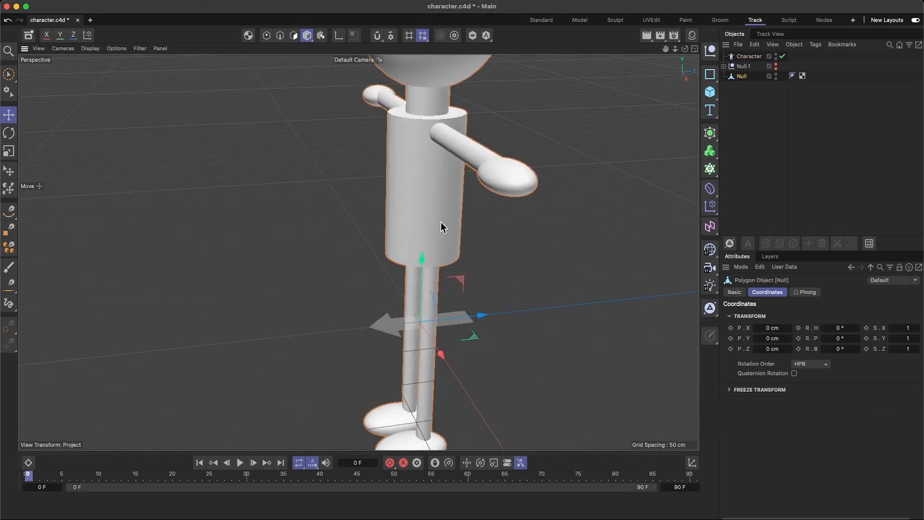
scroll(439, 227, down, 5)
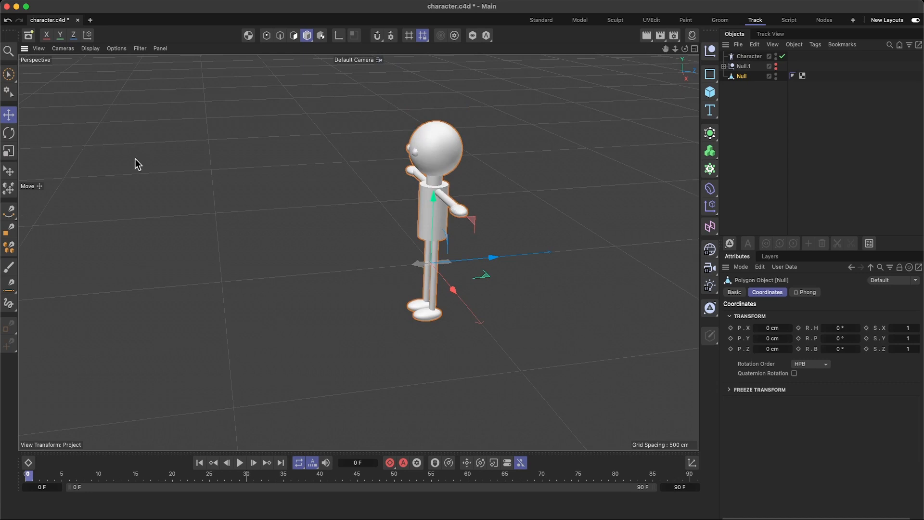
click(10, 152)
drag(464, 262, 381, 274)
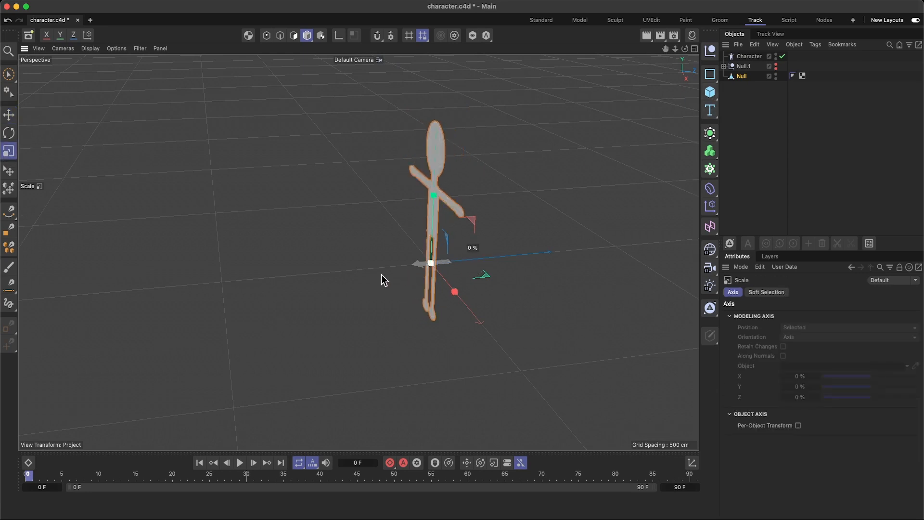
key(super+z)
drag(476, 269, 284, 315)
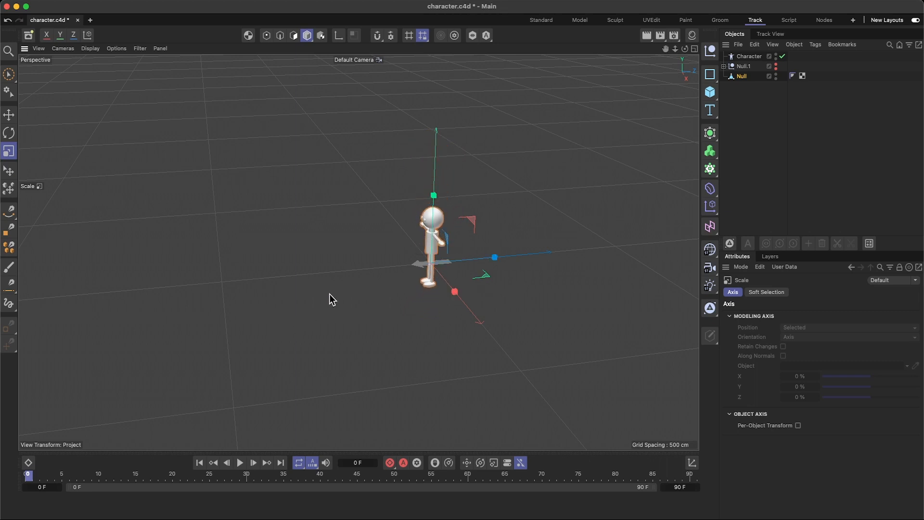
scroll(417, 267, up, 5)
scroll(436, 250, up, 5)
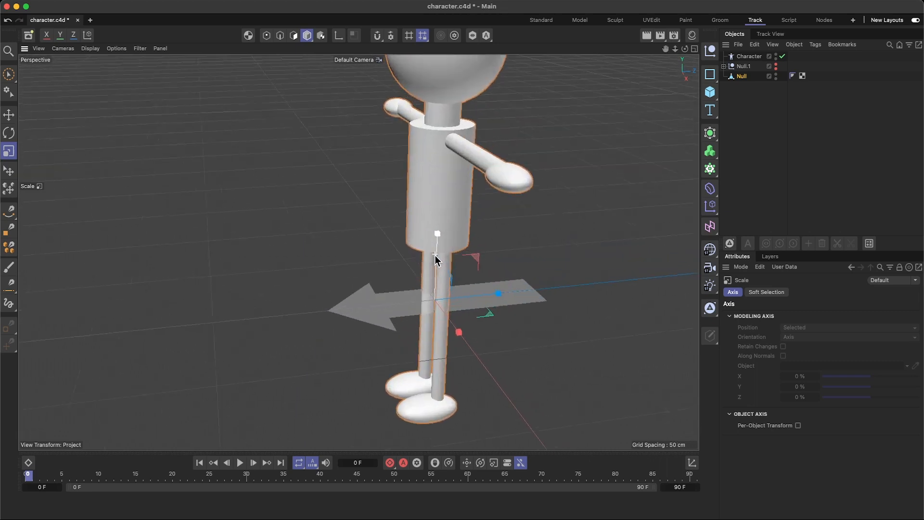
drag(509, 285, 345, 308)
- Raise the character mesh along Y to about 31.3 cm so its feet stand at the level of the direction arrow
alt+drag(359, 251, 475, 271)
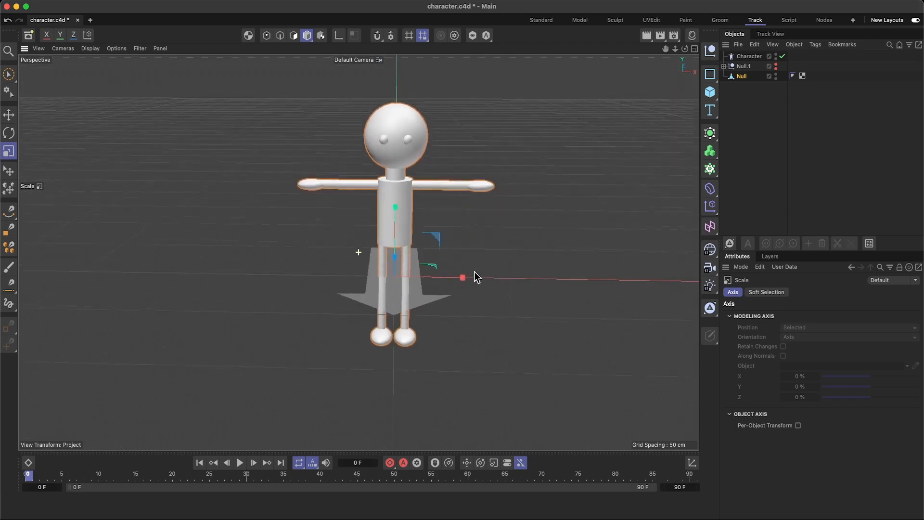
click(9, 114)
drag(394, 207, 398, 143)
scroll(481, 233, up, 2)
alt+drag(478, 227, 454, 304)
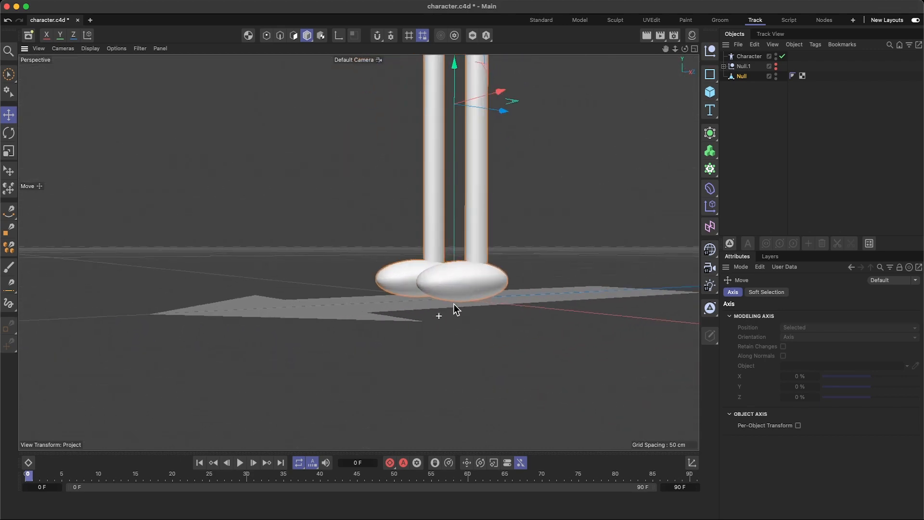
- Fine-tune the character mesh's height to about 31.19 cm against the ground line in the Front view, and return to the full Perspective view
click(694, 49)
scroll(539, 337, up, 5)
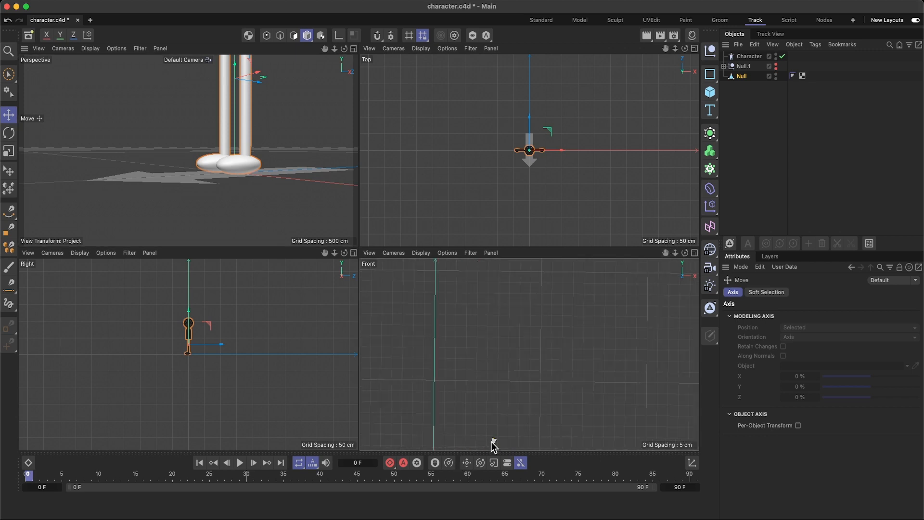
key(h)
scroll(561, 375, up, 3)
scroll(565, 388, up, 3)
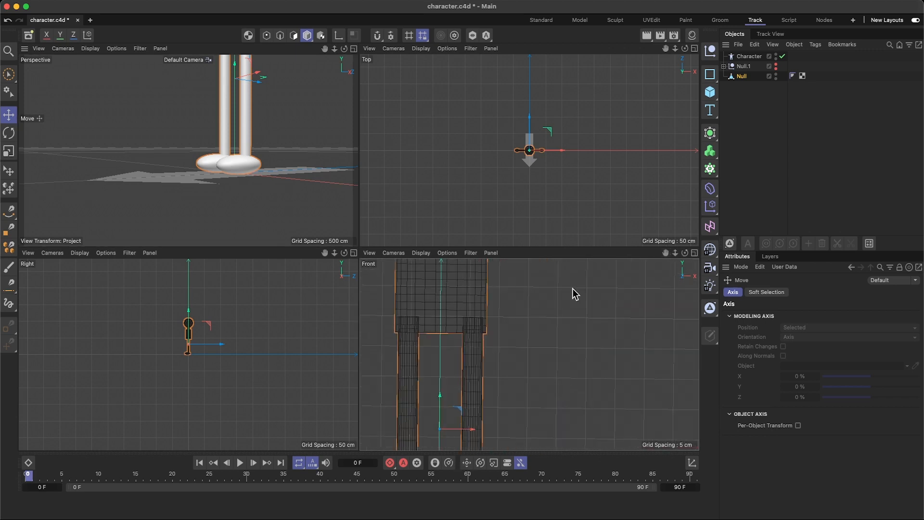
drag(665, 253, 529, 354)
scroll(478, 380, up, 3)
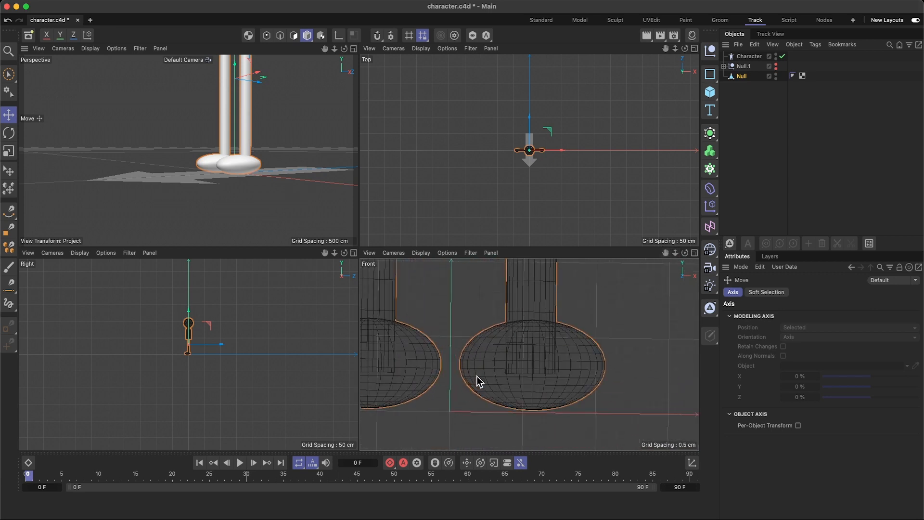
click(528, 348)
scroll(513, 323, down, 5)
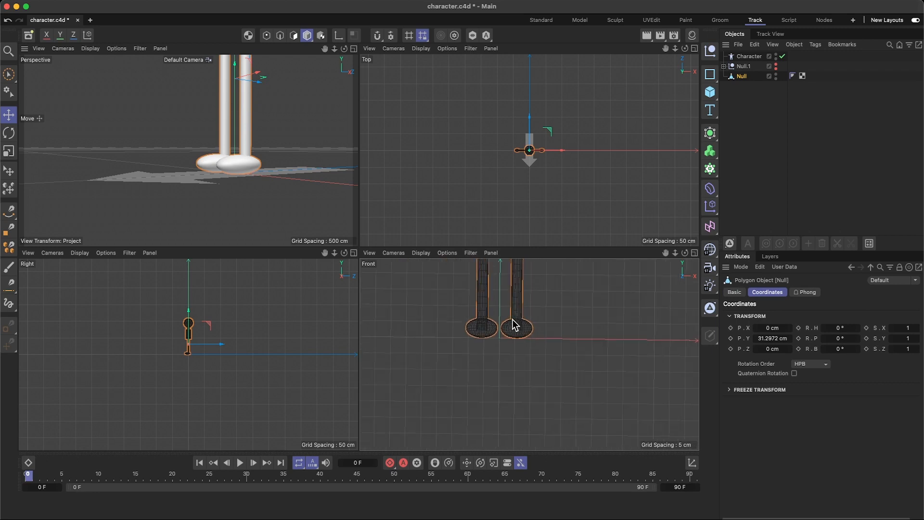
alt+middle_drag(529, 354, 521, 425)
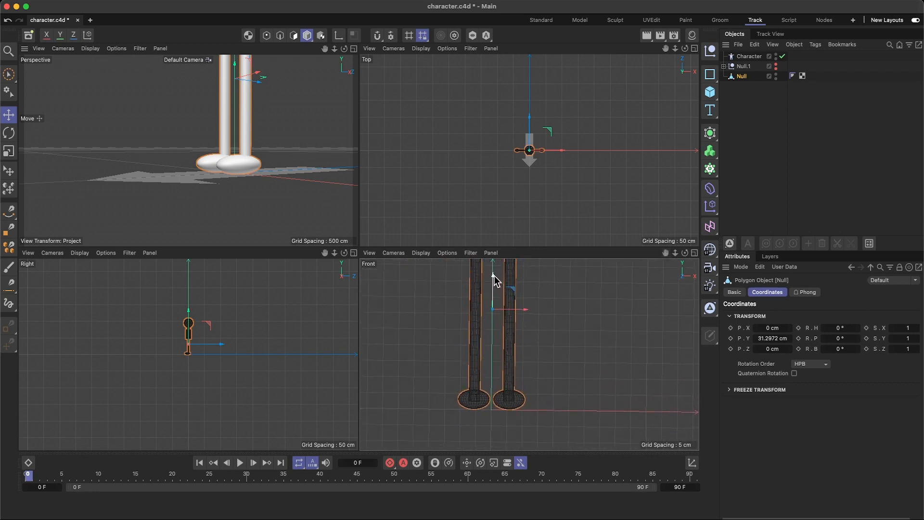
drag(495, 280, 496, 280)
click(354, 48)
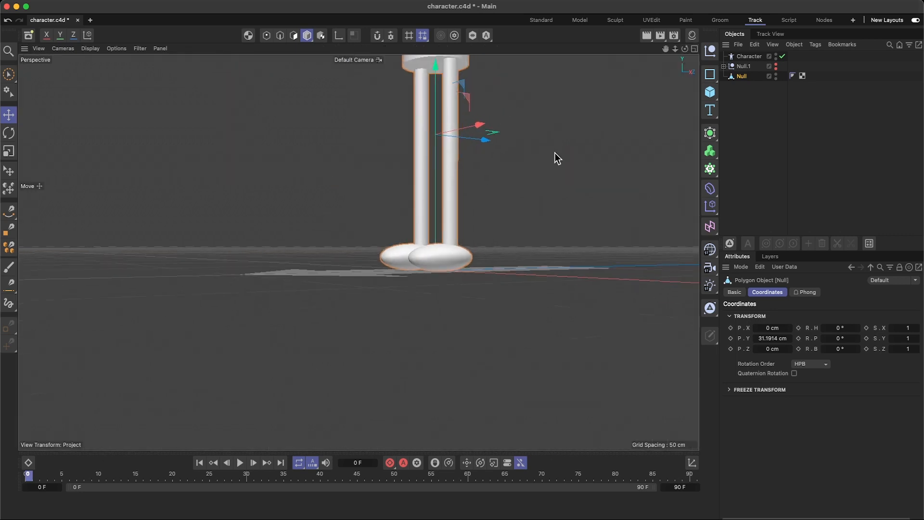
- Select the Character object and add the Root component from the Mixamo Control Rig template
scroll(356, 250, down, 6)
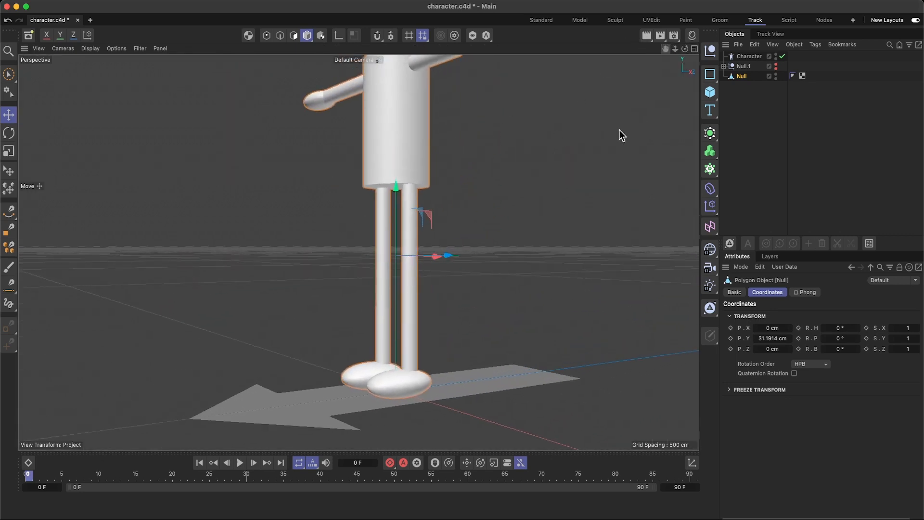
click(744, 57)
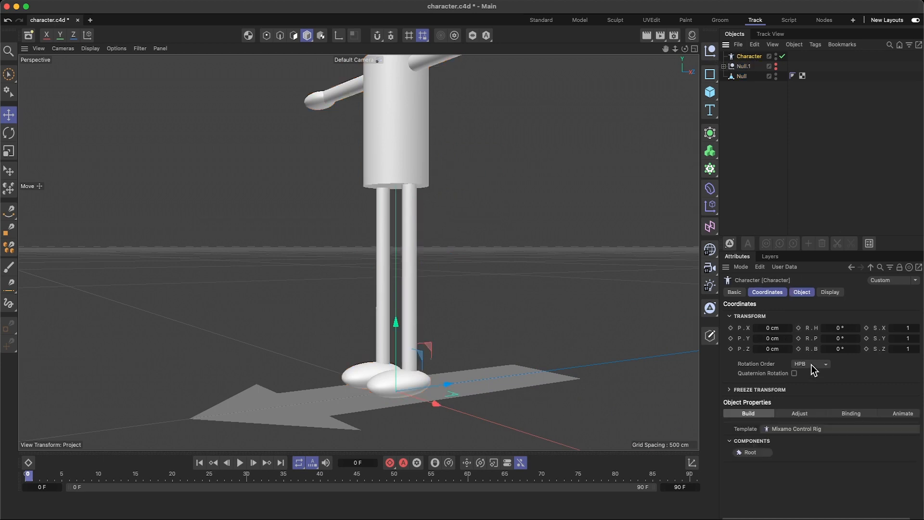
drag(817, 249, 827, 135)
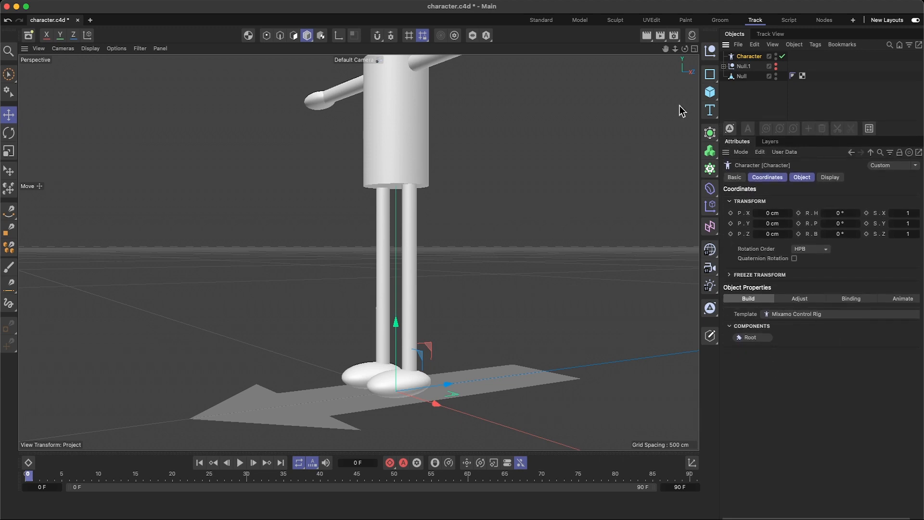
drag(665, 48, 626, 62)
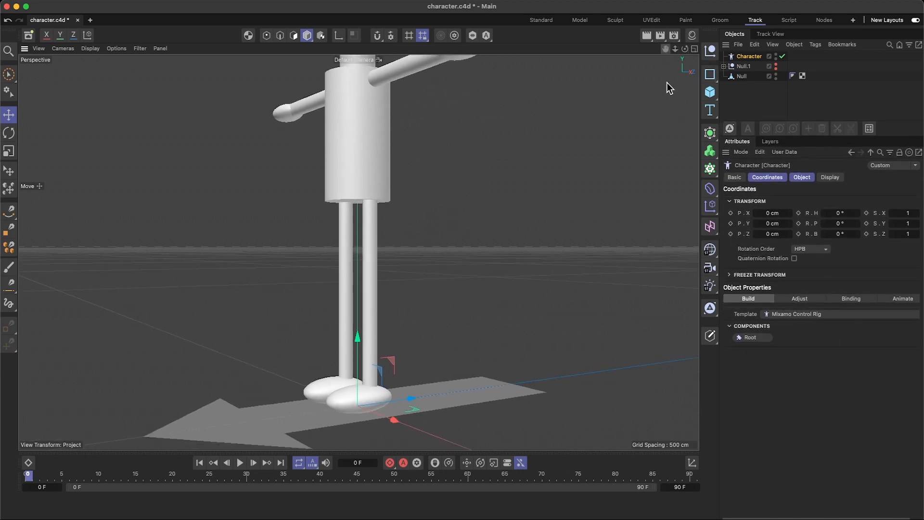
click(752, 339)
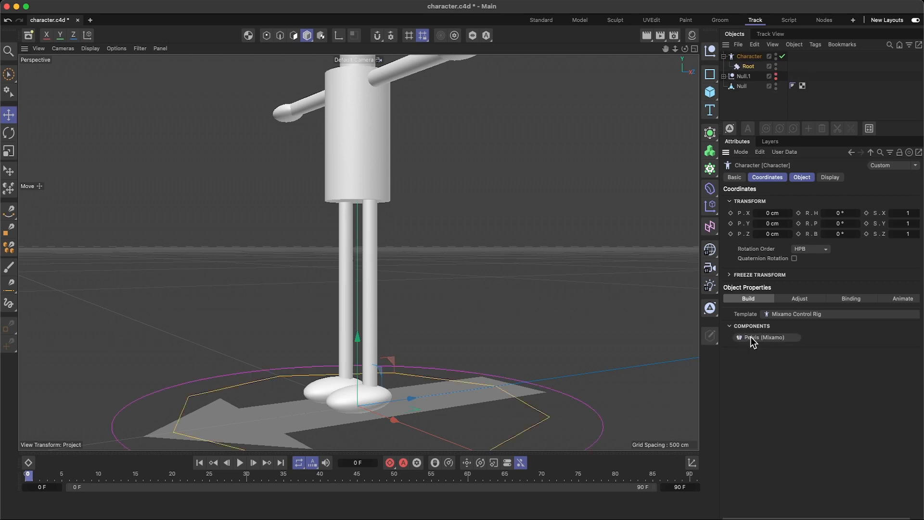
- Add the Pelvis (Mixamo) component beneath the Root of the Character rig
scroll(406, 367, down, 5)
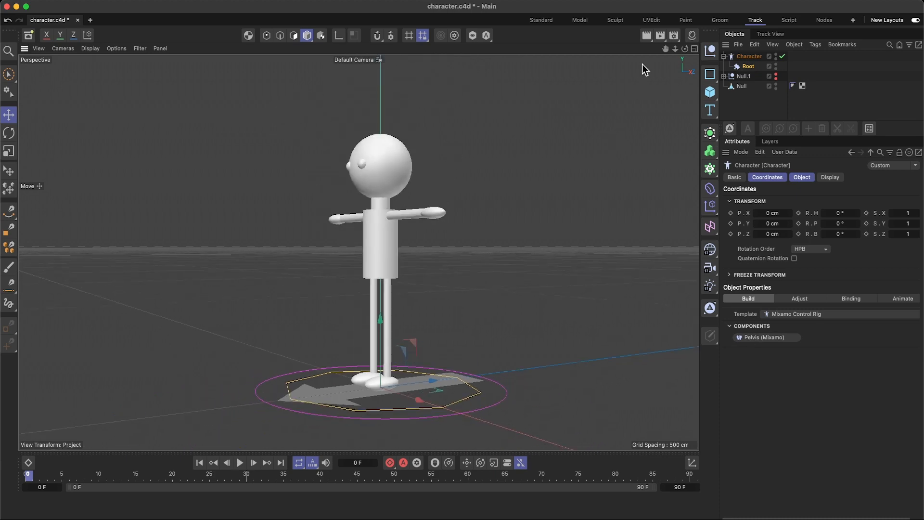
drag(663, 49, 319, 116)
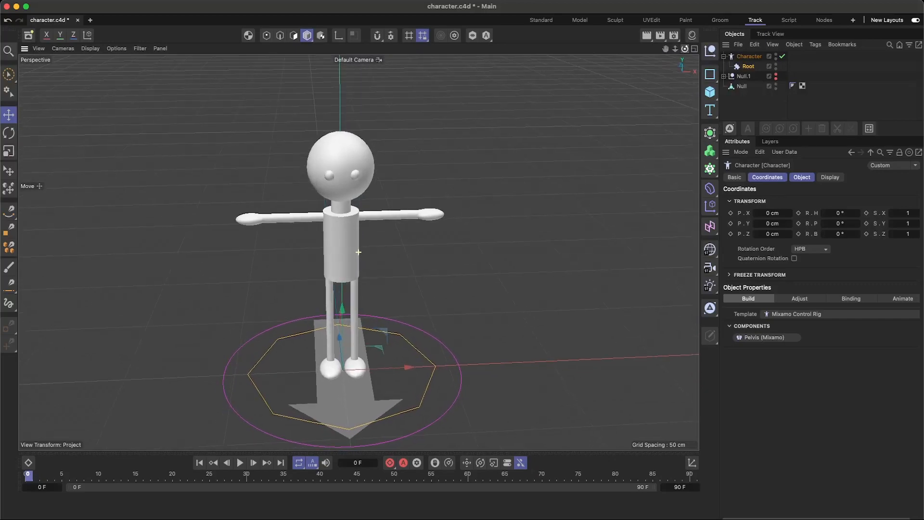
click(753, 338)
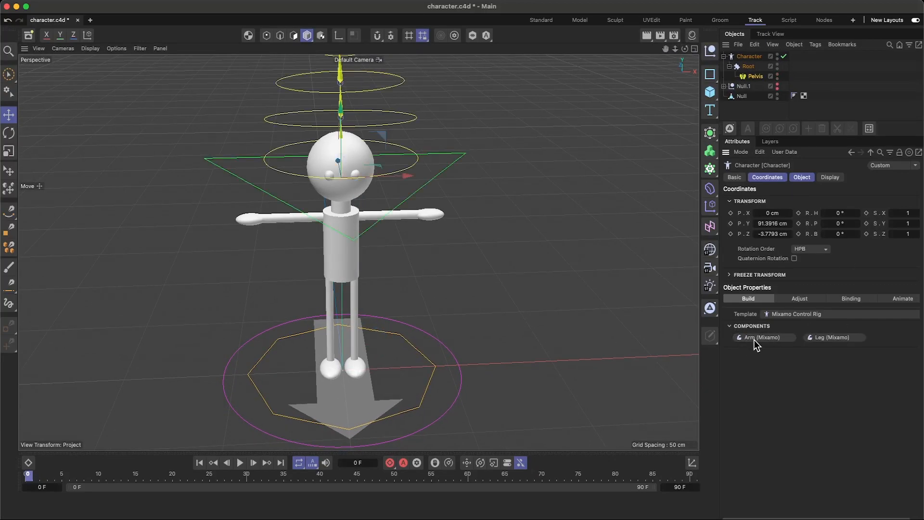
- Scale the character mesh up uniformly until its head and torso roughly match the height of the pelvis and spine rig
scroll(607, 129, down, 3)
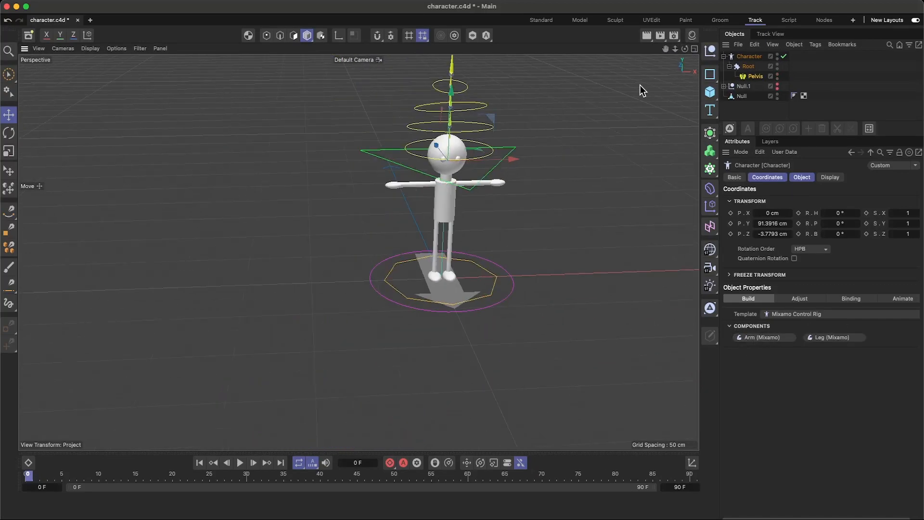
drag(665, 48, 674, 130)
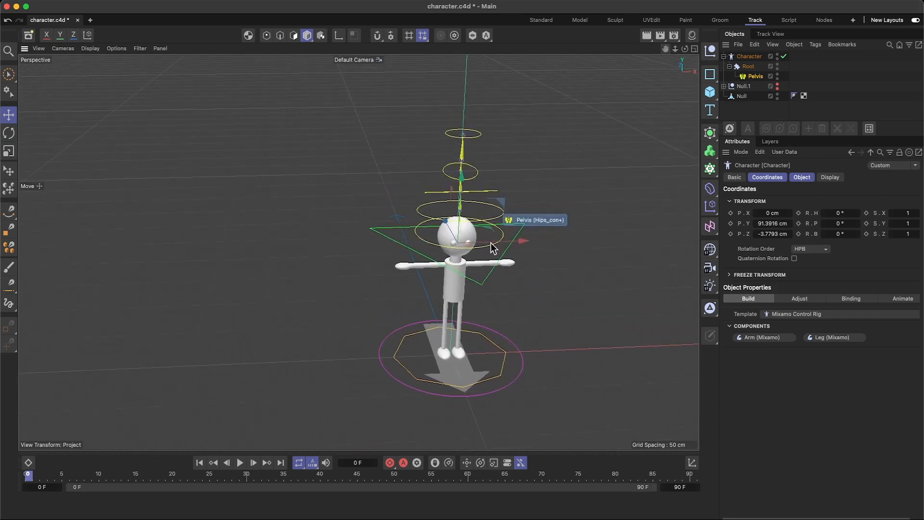
click(454, 313)
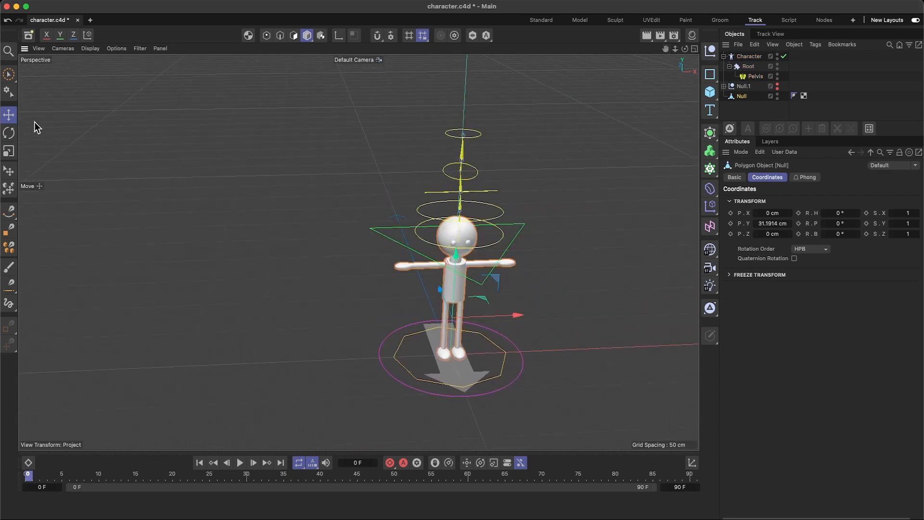
click(8, 151)
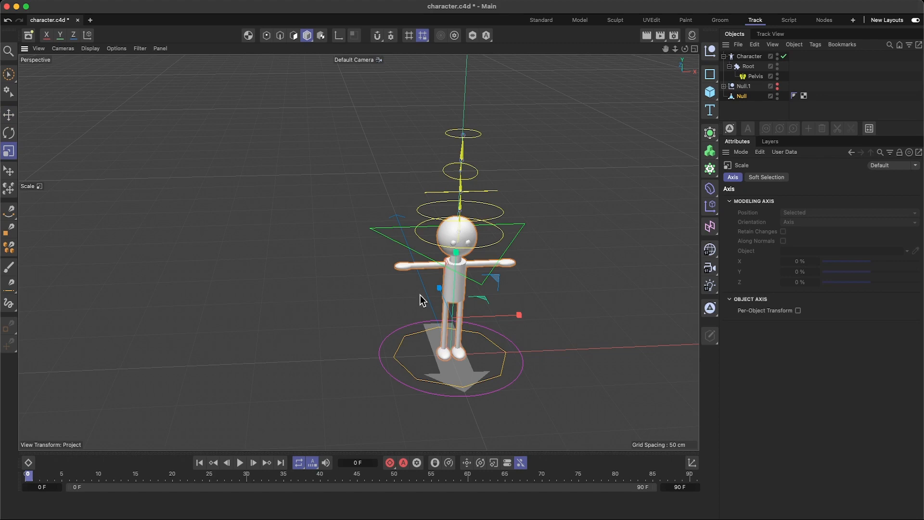
drag(423, 299, 569, 313)
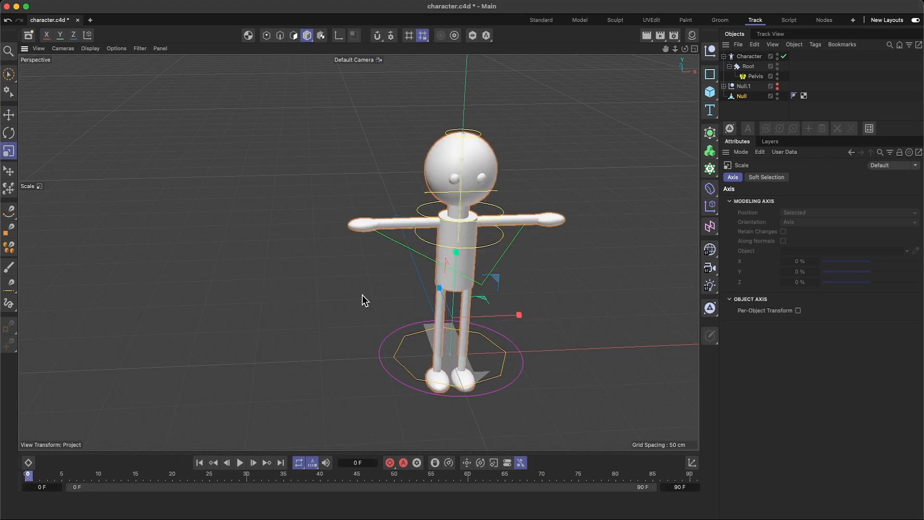
- Raise the character mesh along Y to about 53.17 cm so its feet stand on the rig's ground circle
click(9, 113)
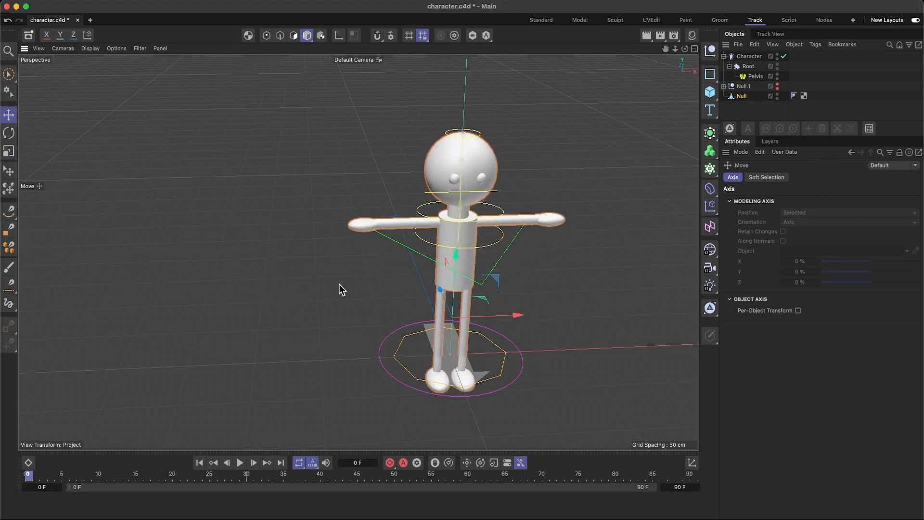
drag(453, 256, 457, 231)
alt+drag(420, 311, 390, 256)
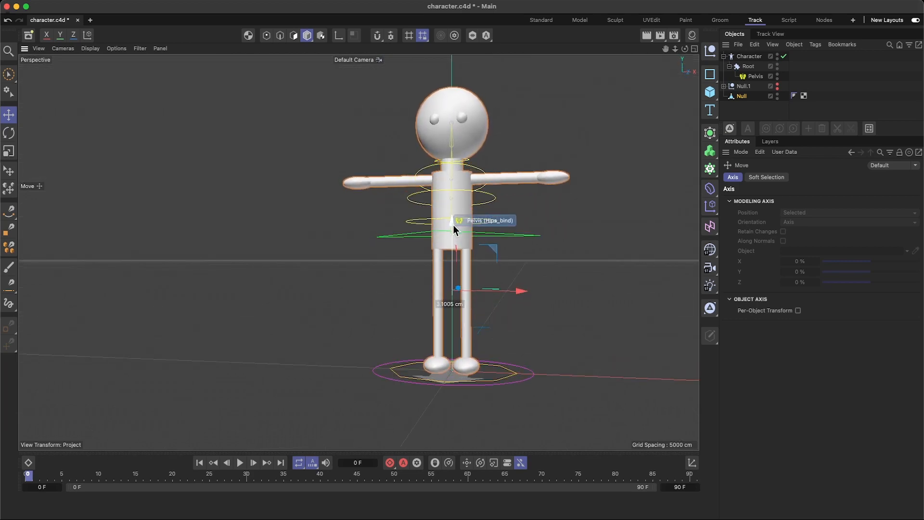
scroll(450, 353, up, 3)
mouse_move(449, 355)
alt+mouse_down()
mouse_move(458, 339)
mouse_move(454, 364)
mouse_move(413, 363)
mouse_move(452, 368)
alt+mouse_up()
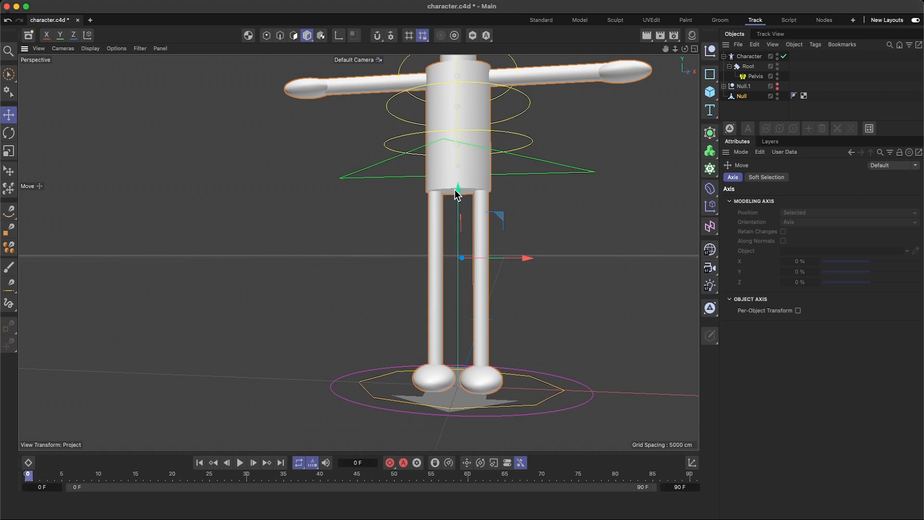
drag(455, 189, 460, 197)
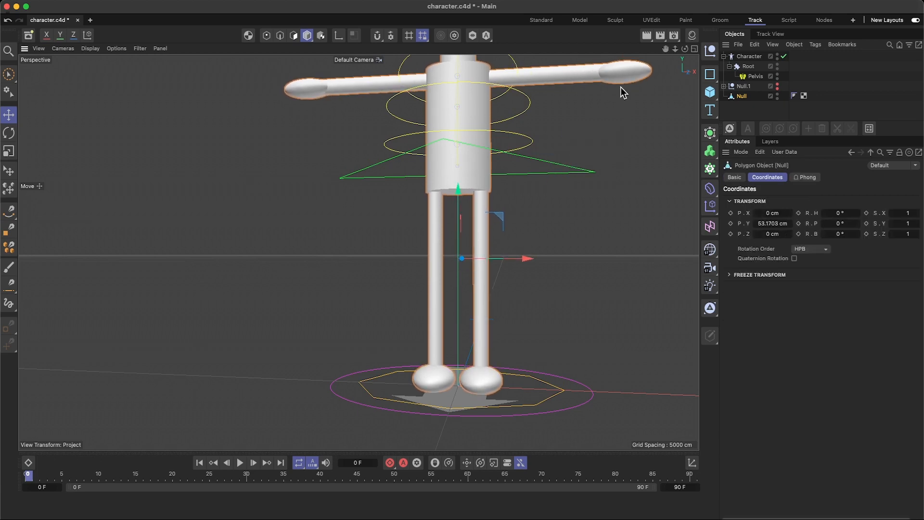
- Examine how the feet, torso and head line up with the ground line and spine joints in the full Front view
click(694, 48)
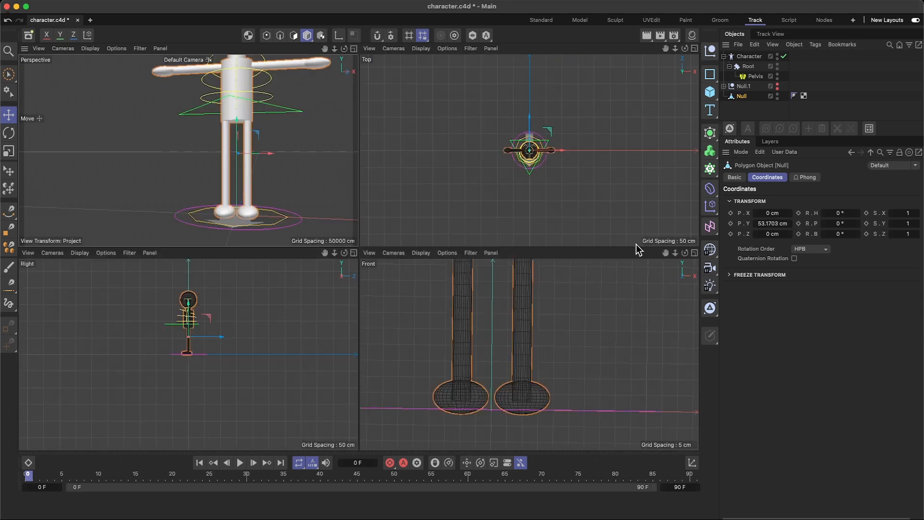
scroll(561, 300, down, 10)
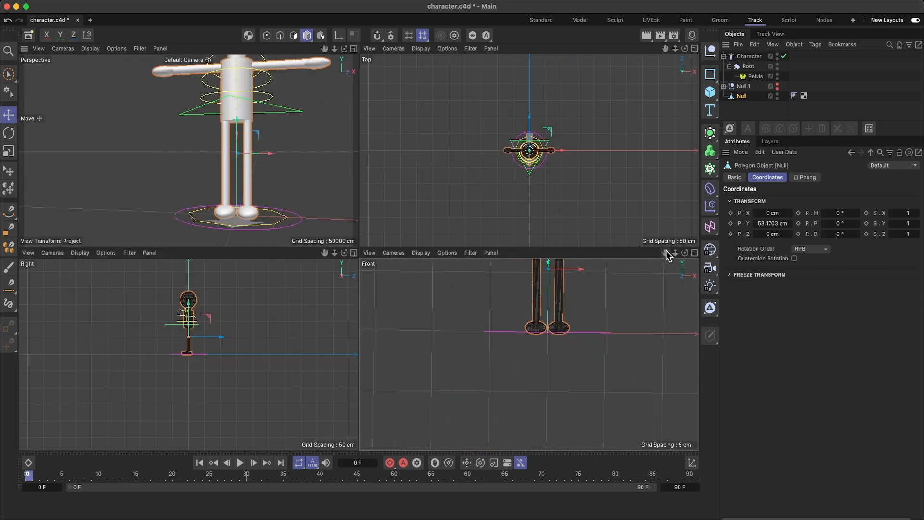
drag(665, 253, 659, 259)
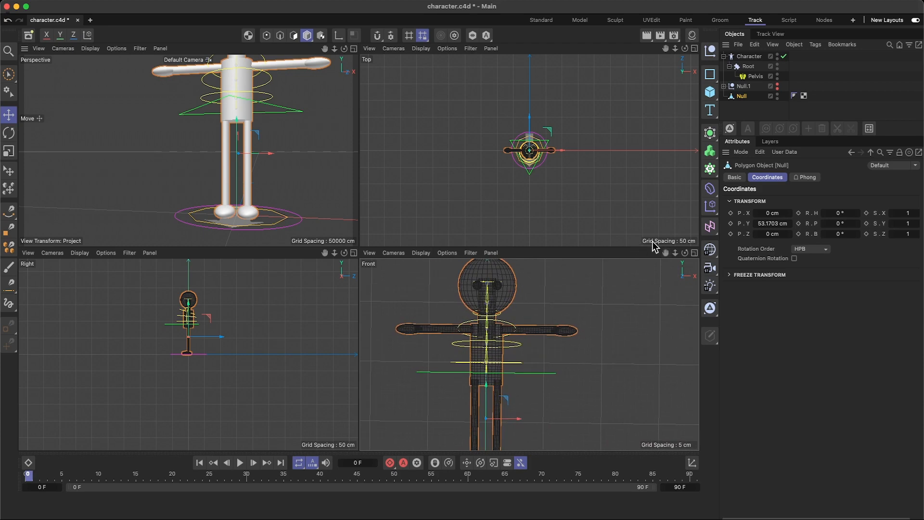
click(694, 253)
scroll(387, 229, down, 4)
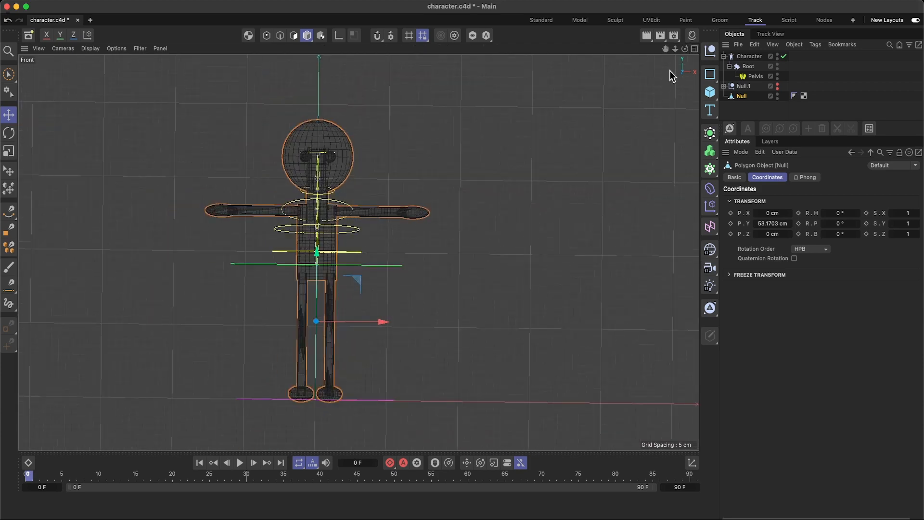
drag(665, 48, 687, 79)
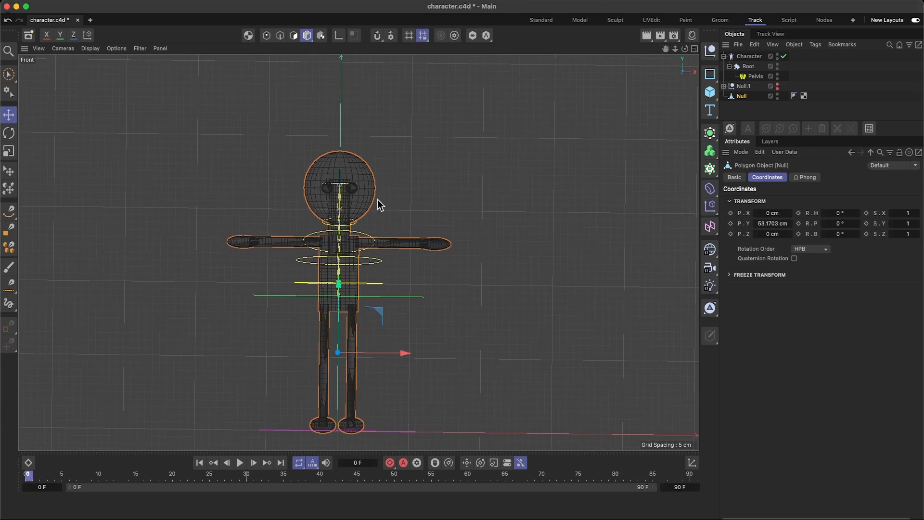
scroll(360, 206, up, 4)
scroll(359, 205, up, 2)
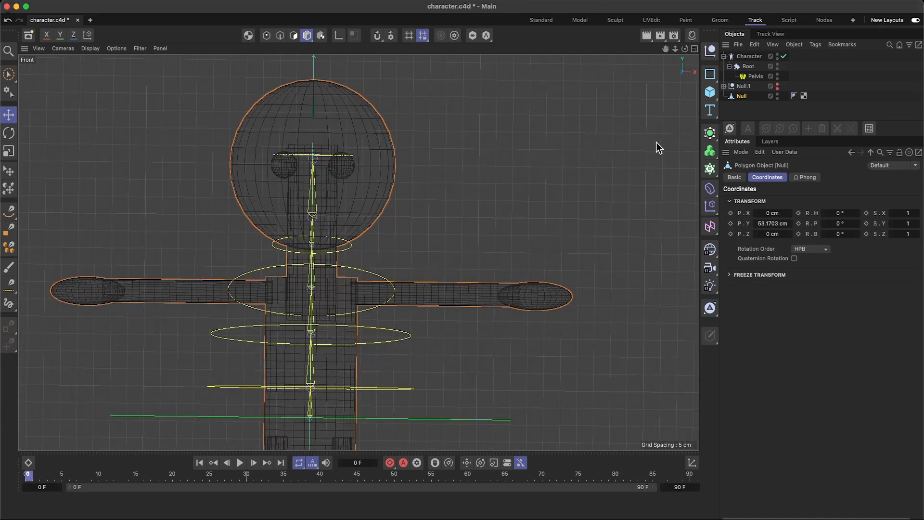
scroll(527, 179, down, 3)
drag(665, 48, 677, 0)
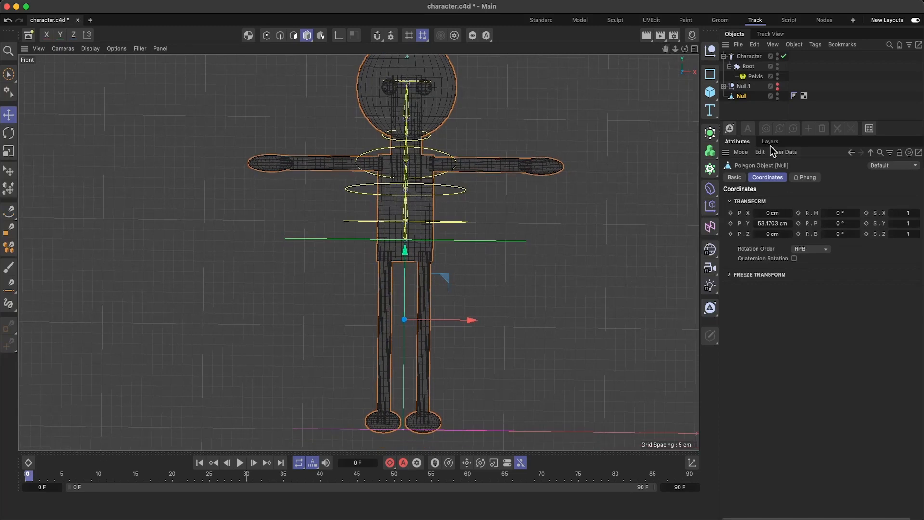
- Go through the Character and Root entries of the rig and select the Pelvis component for attaching limbs
click(755, 58)
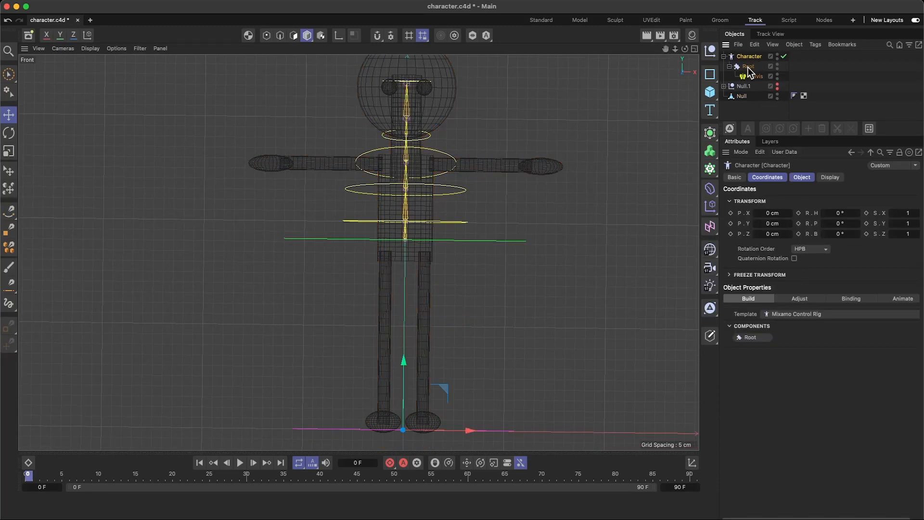
click(747, 67)
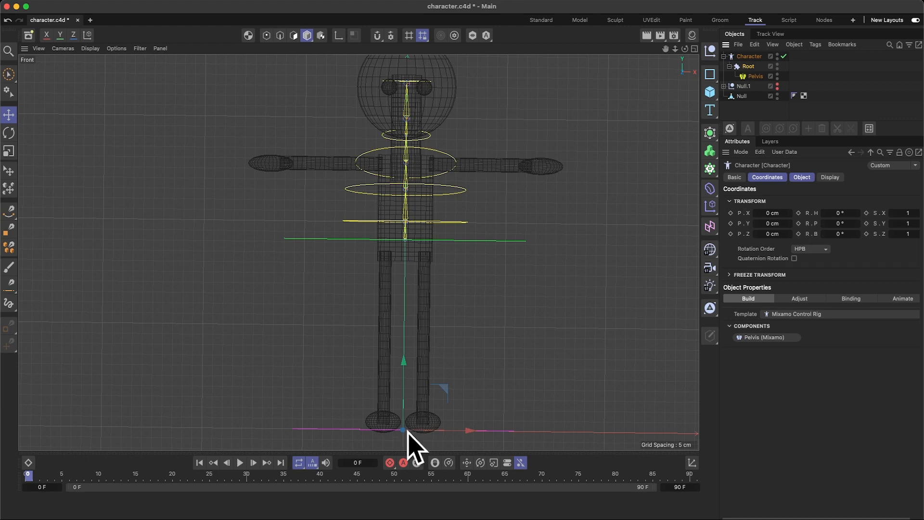
click(752, 76)
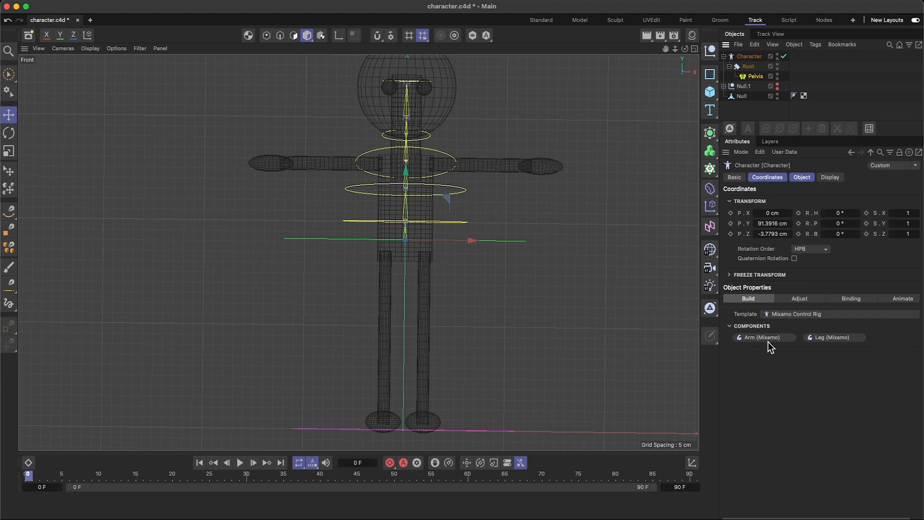
- Try adding left and right arms to the Pelvis with the Arm (Mixamo) component, and undo the addition
click(749, 338)
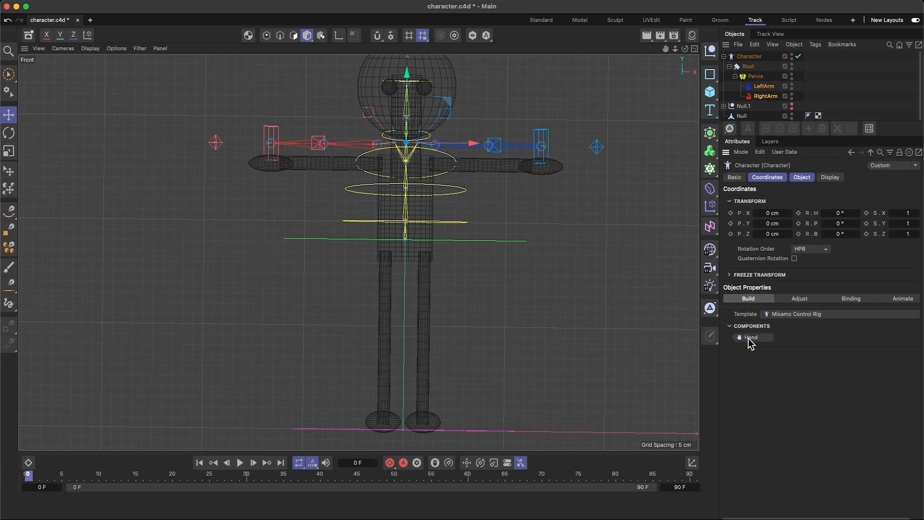
key(super+z)
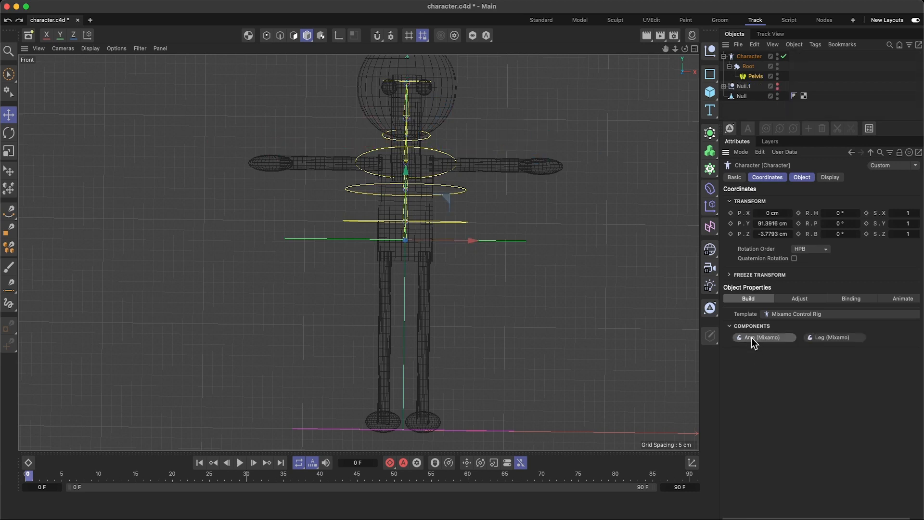
- Add a mirrored pair of Mixamo Arm components, left and right, under the Pelvis
click(751, 337)
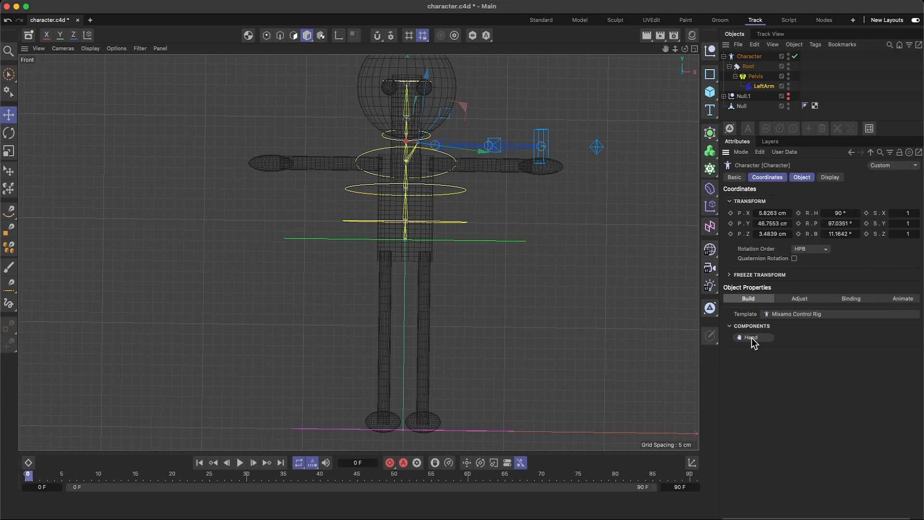
key(super+z)
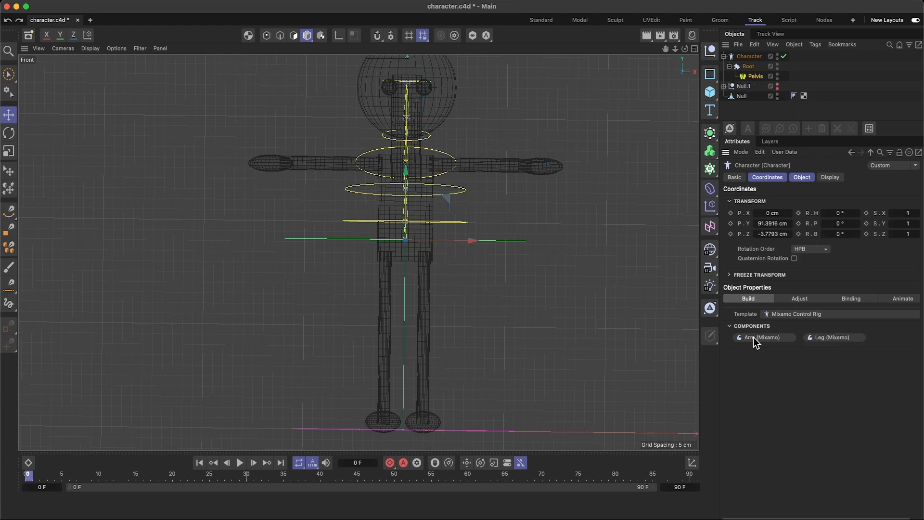
click(753, 337)
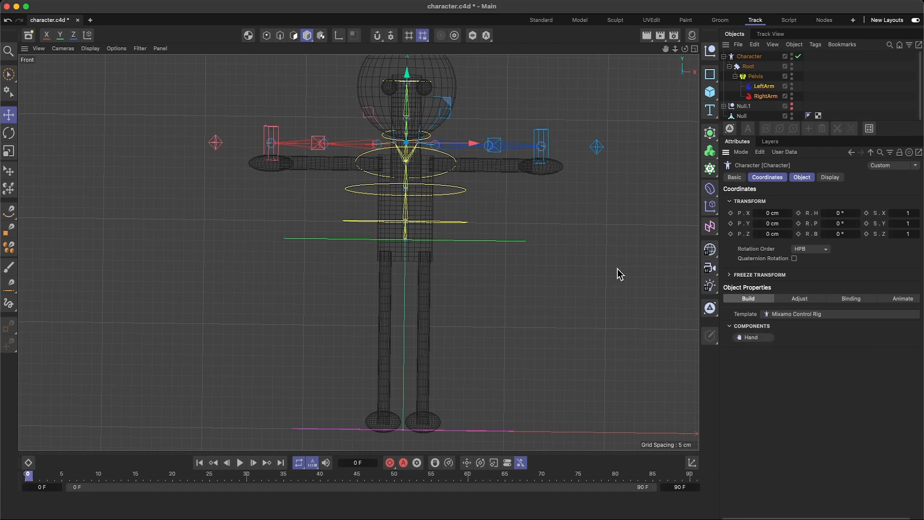
drag(666, 48, 667, 70)
alt+middle_drag(358, 253, 356, 219)
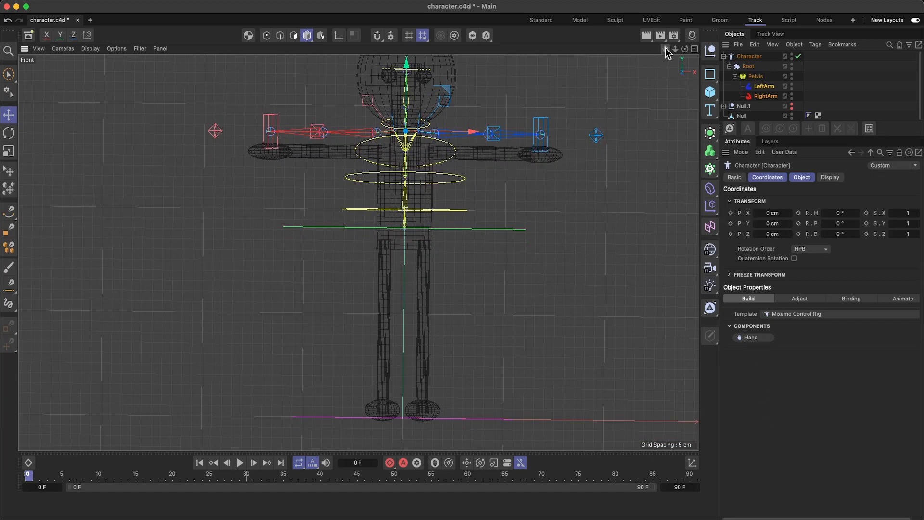
- Add Hand components to both the left and right arms of the character rig
click(750, 337)
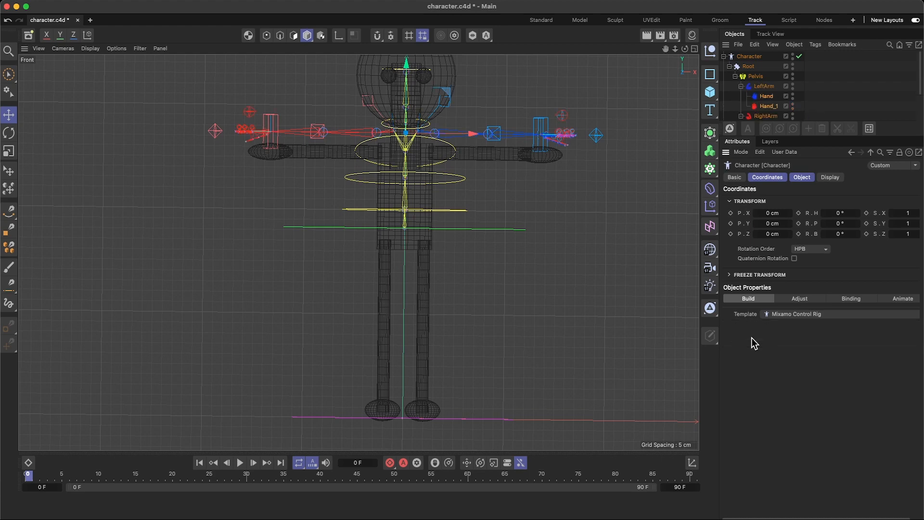
drag(665, 51, 662, 73)
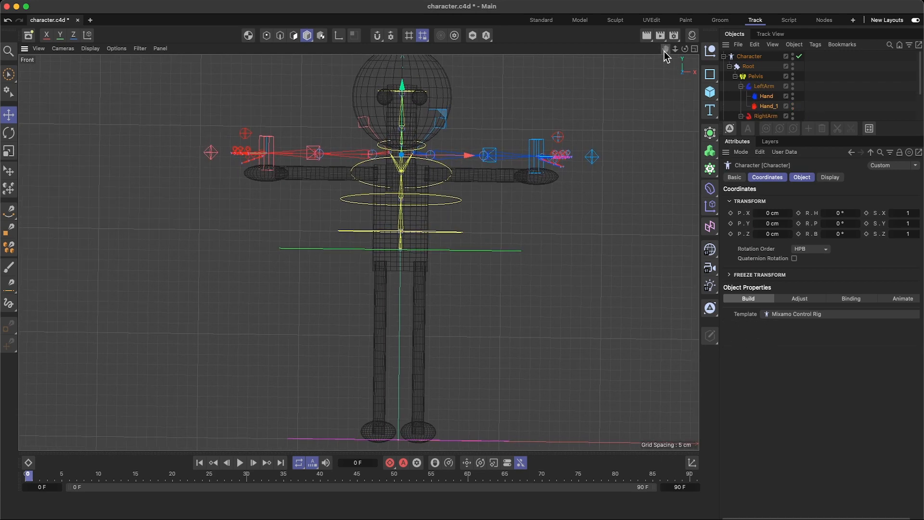
scroll(609, 145, down, 2)
scroll(611, 150, down, 3)
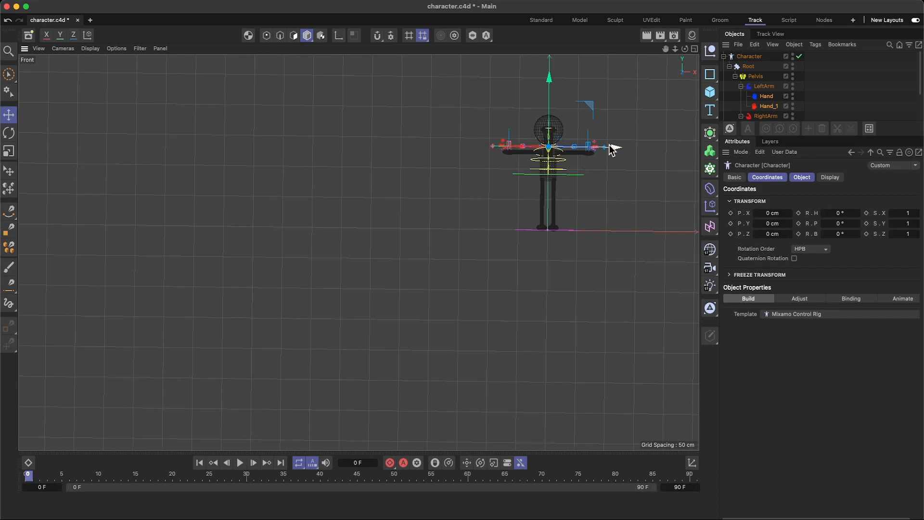
scroll(611, 150, up, 5)
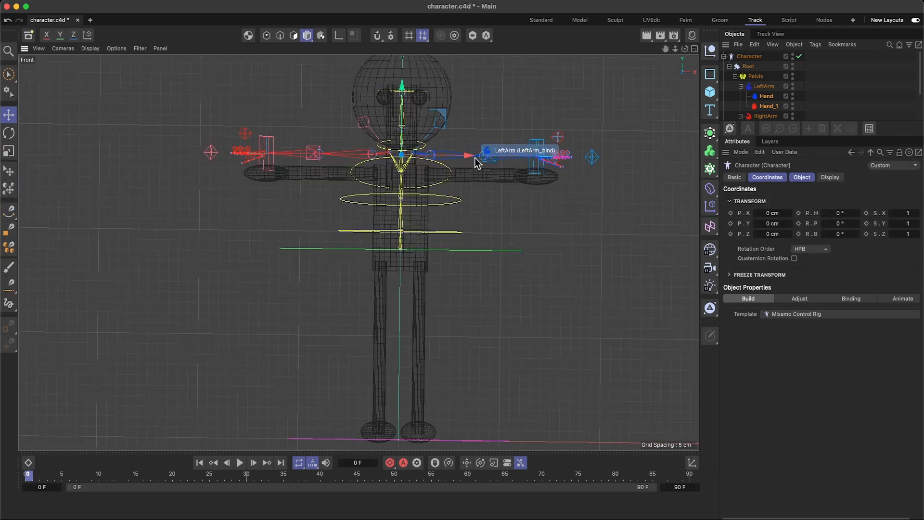
- Add a mirrored pair of Mixamo Leg components, left and right, under the Pelvis
click(756, 77)
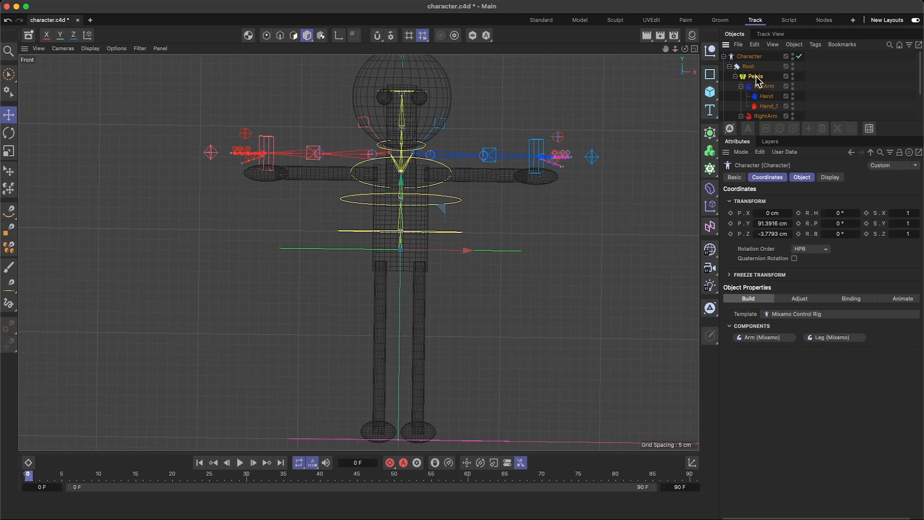
click(823, 337)
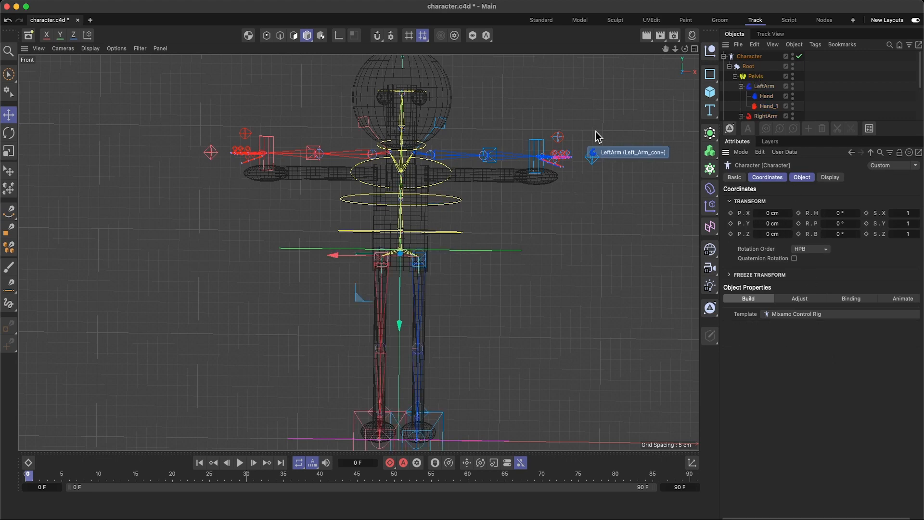
drag(665, 48, 660, 110)
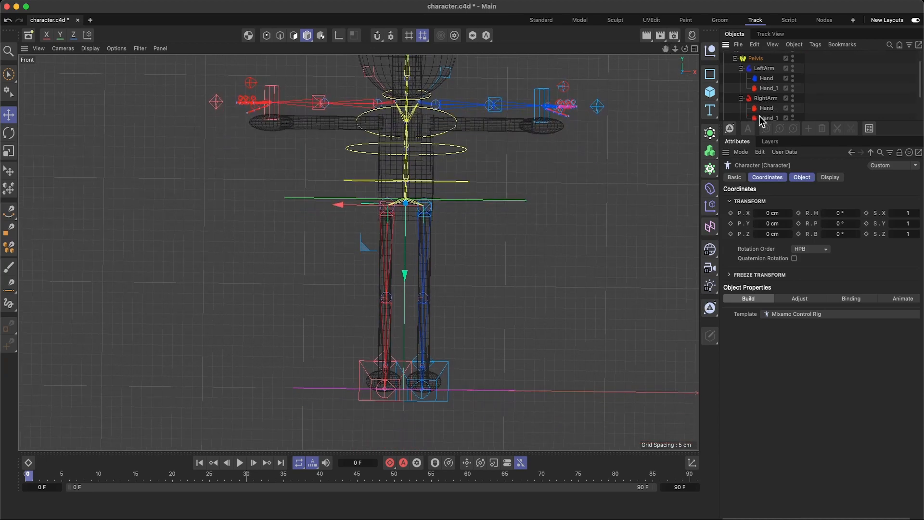
- Examine the leg components in the object hierarchy and the foot controls and full rig in the four-view layout
scroll(759, 118, down, 3)
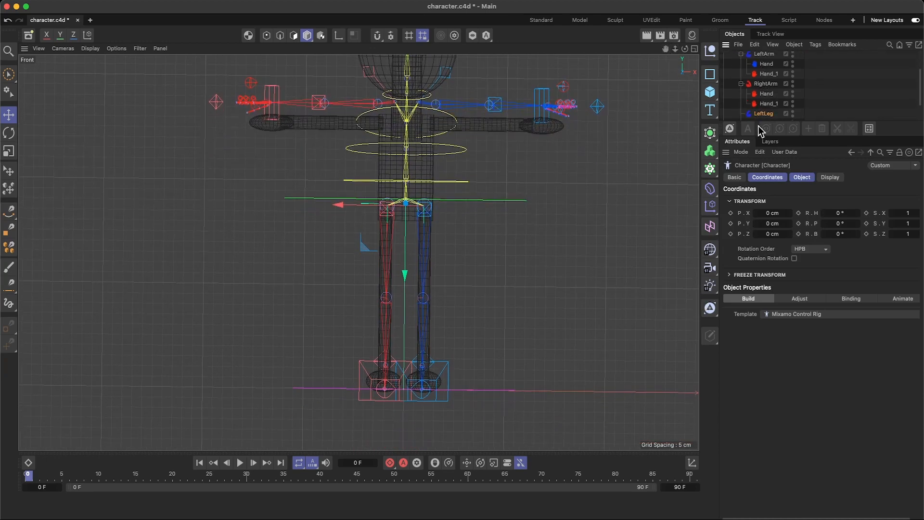
scroll(761, 97, down, 3)
click(765, 96)
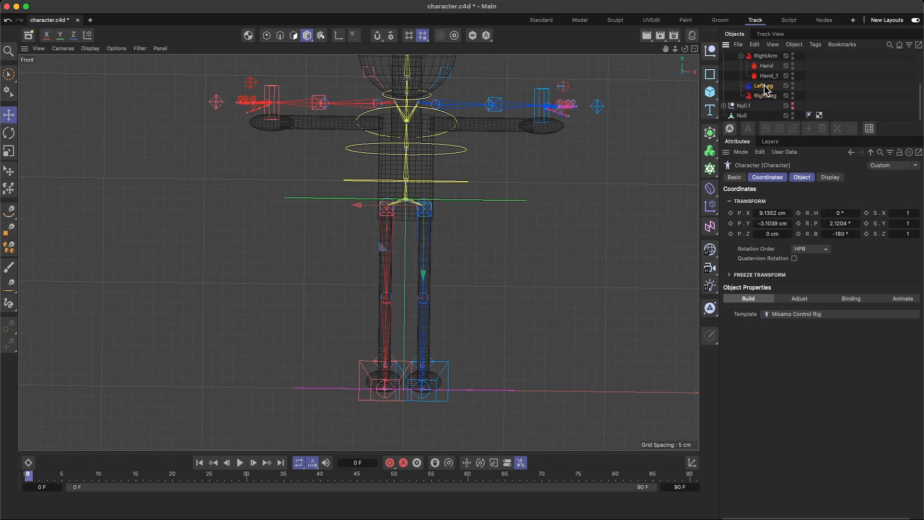
scroll(761, 99, up, 6)
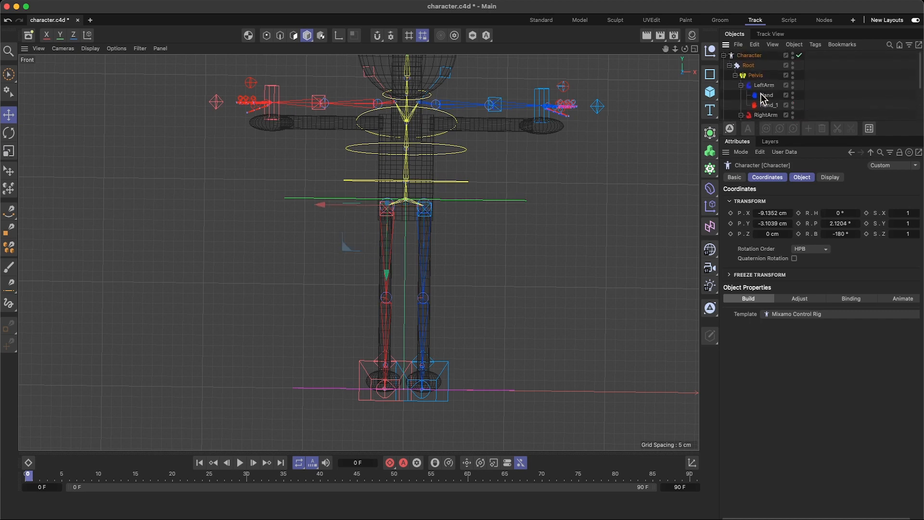
click(755, 75)
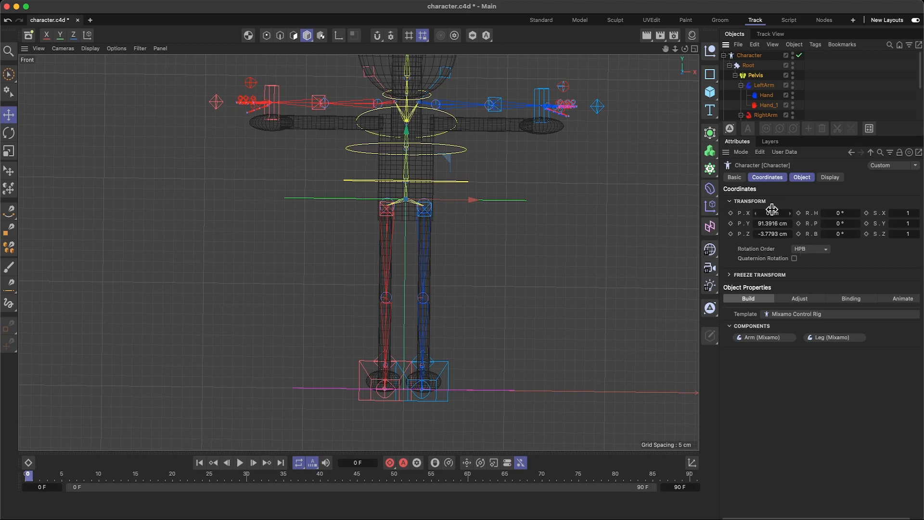
scroll(758, 102, down, 3)
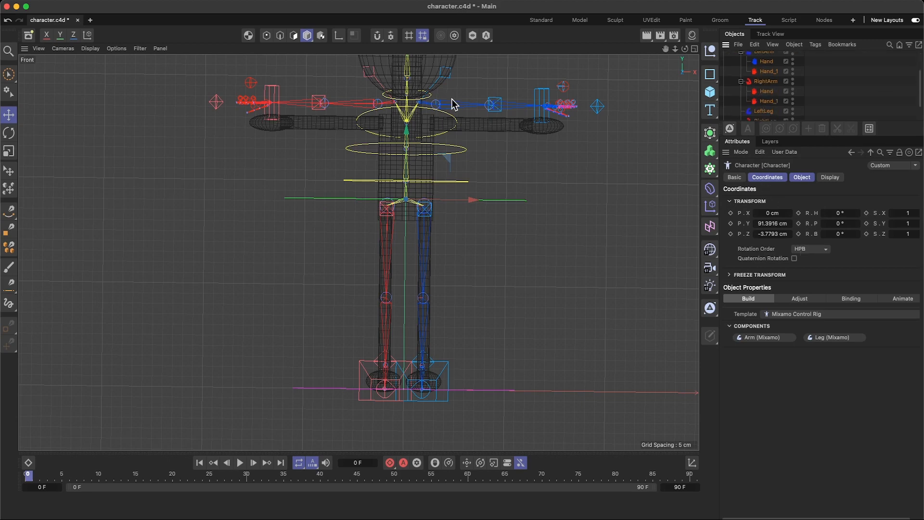
click(694, 49)
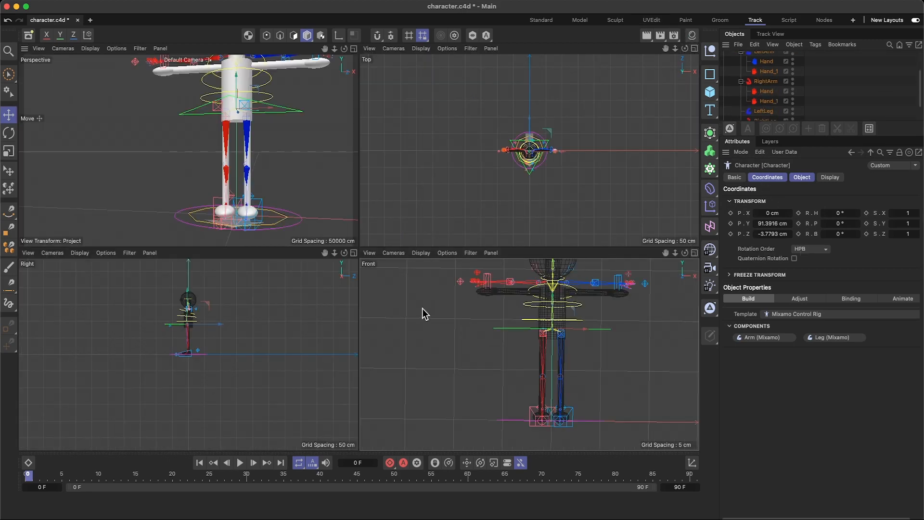
scroll(188, 357, up, 5)
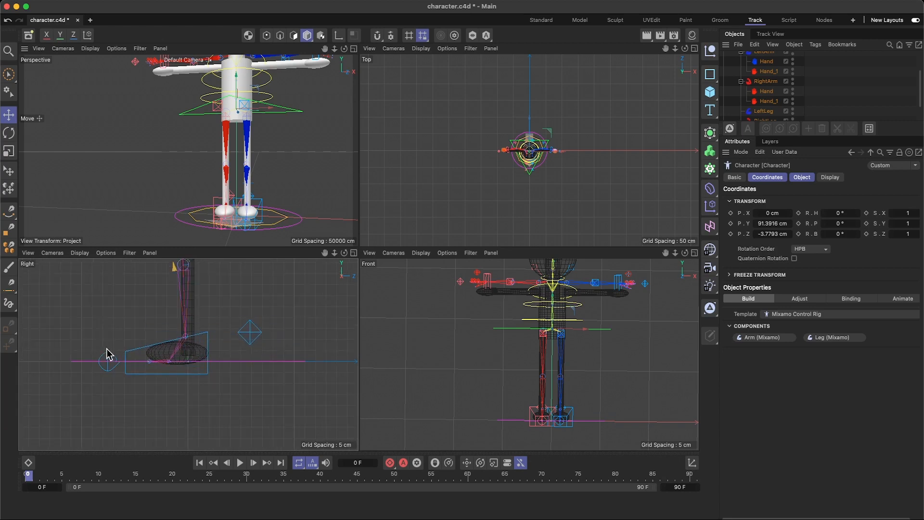
scroll(238, 273, down, 2)
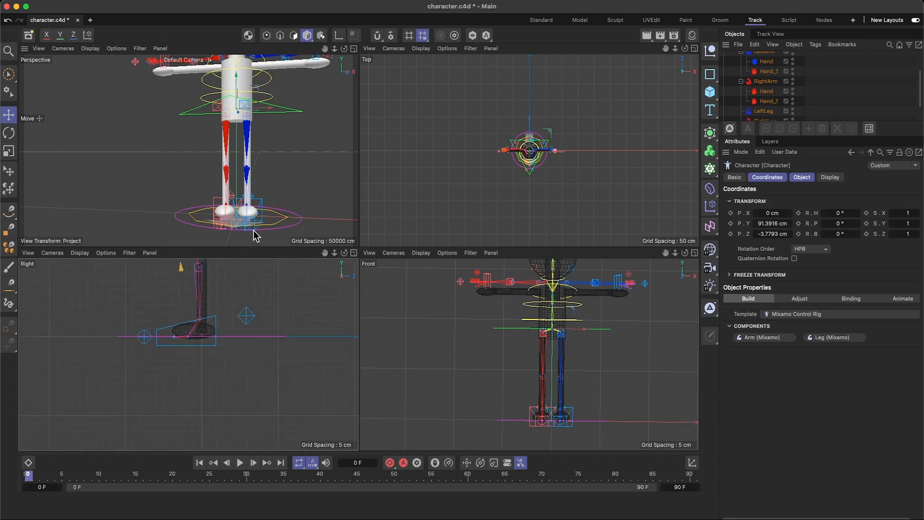
scroll(260, 210, down, 3)
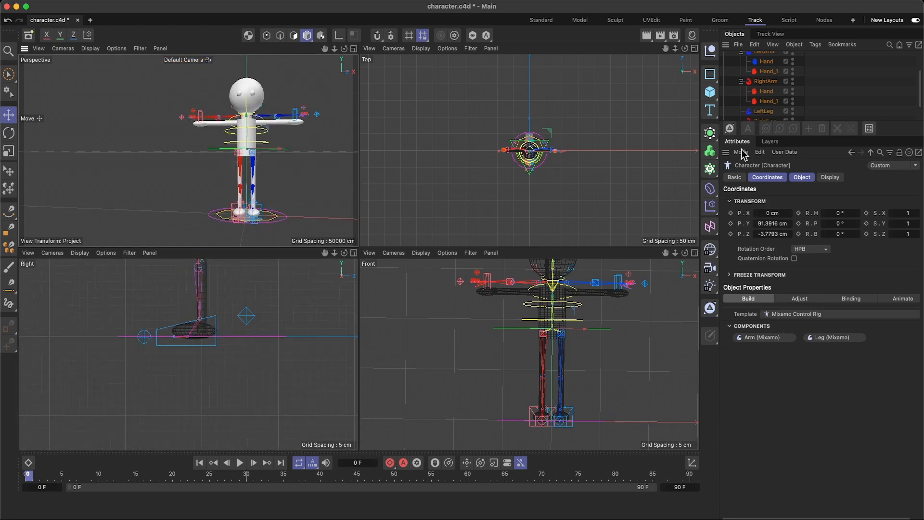
- Collapse the arm branches in the hierarchy and review the LeftArm, RightArm, LeftLeg and RightLeg components under Pelvis
click(741, 81)
scroll(742, 87, up, 2)
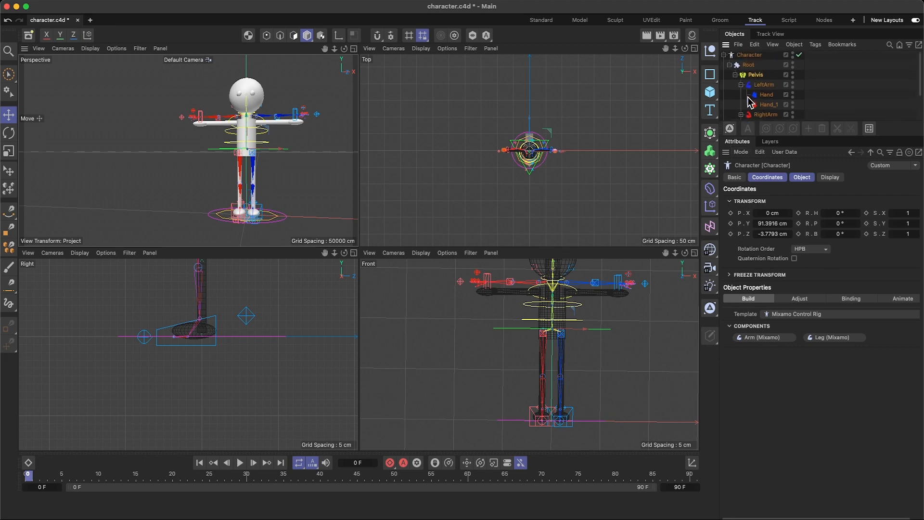
click(734, 75)
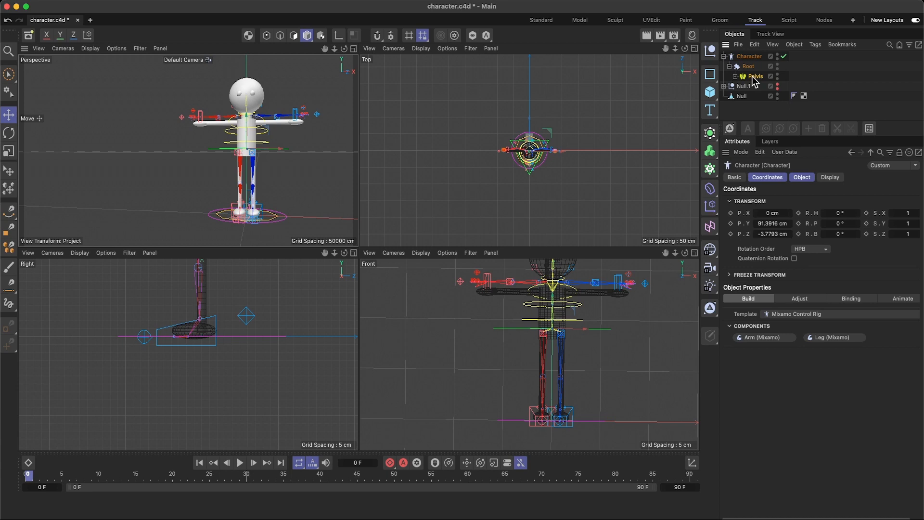
click(735, 76)
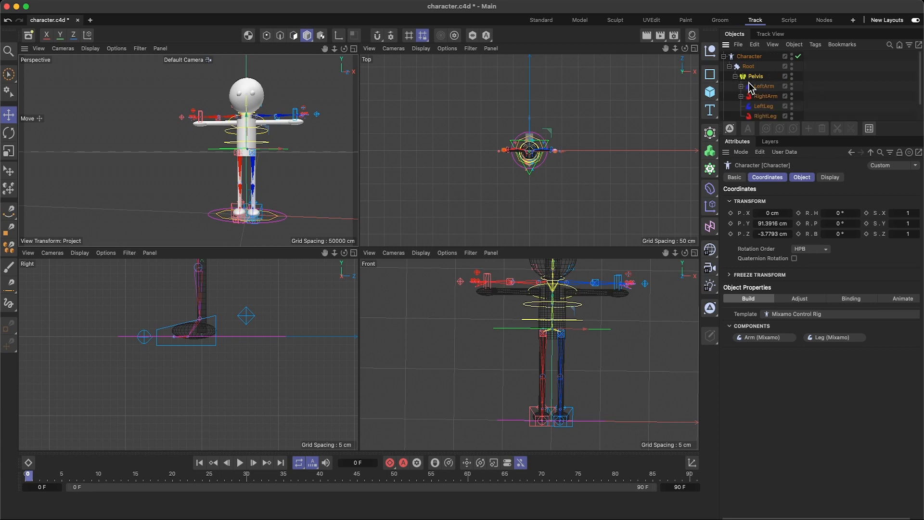
click(751, 87)
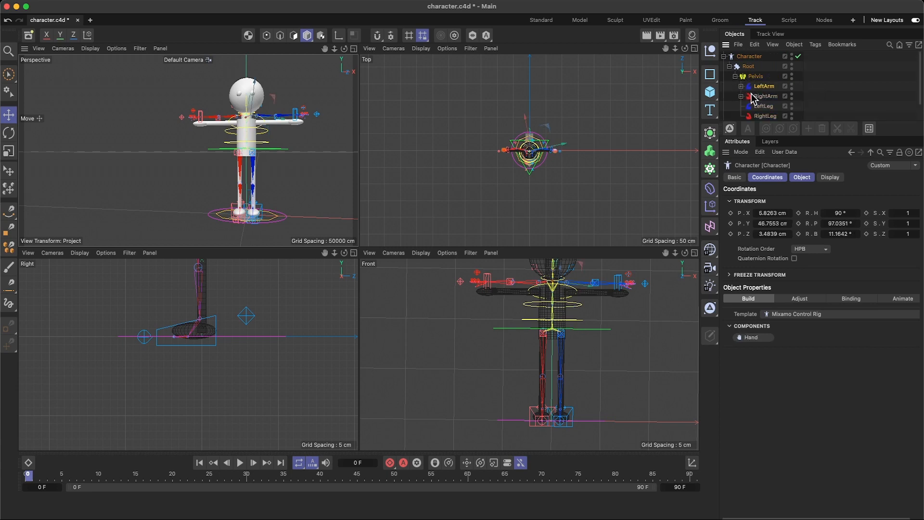
click(754, 96)
click(757, 107)
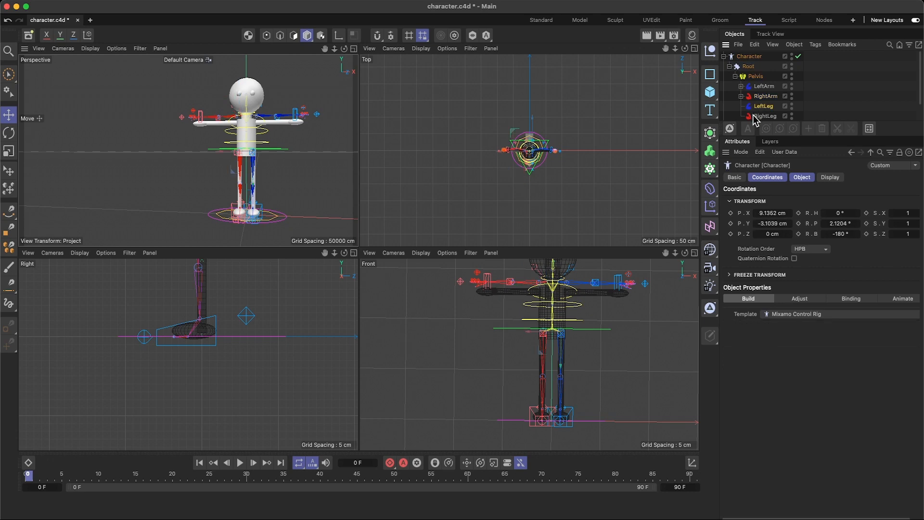
click(754, 116)
scroll(759, 104, down, 1)
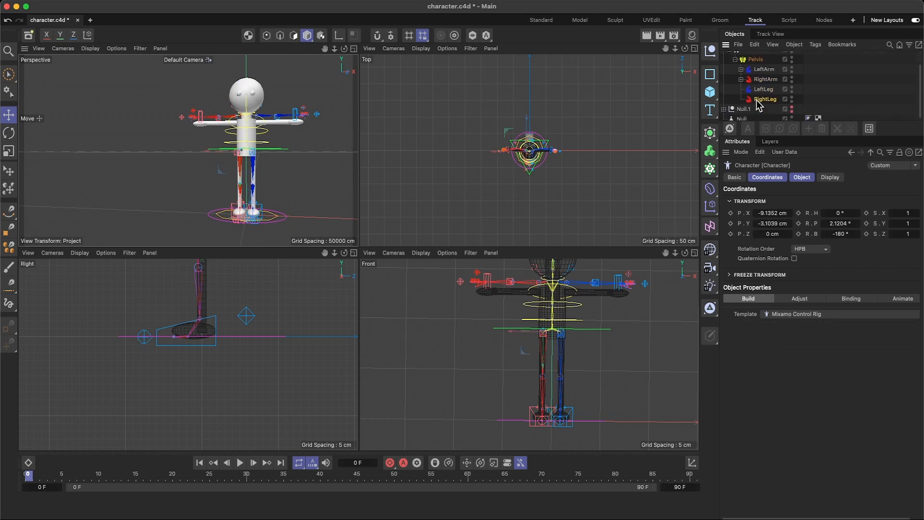
scroll(747, 70, up, 1)
click(749, 68)
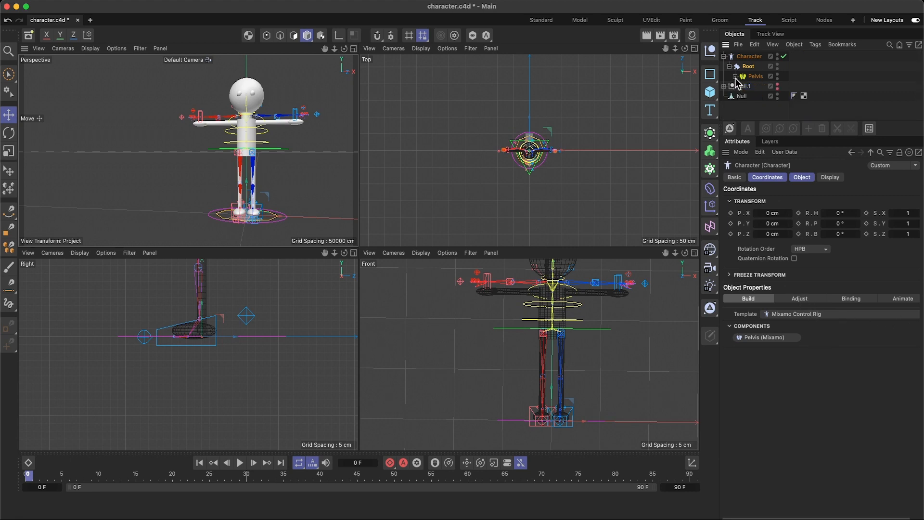
- Expand the LeftArm and RightArm branches and review their hand components and the RightLeg component
click(740, 86)
click(759, 86)
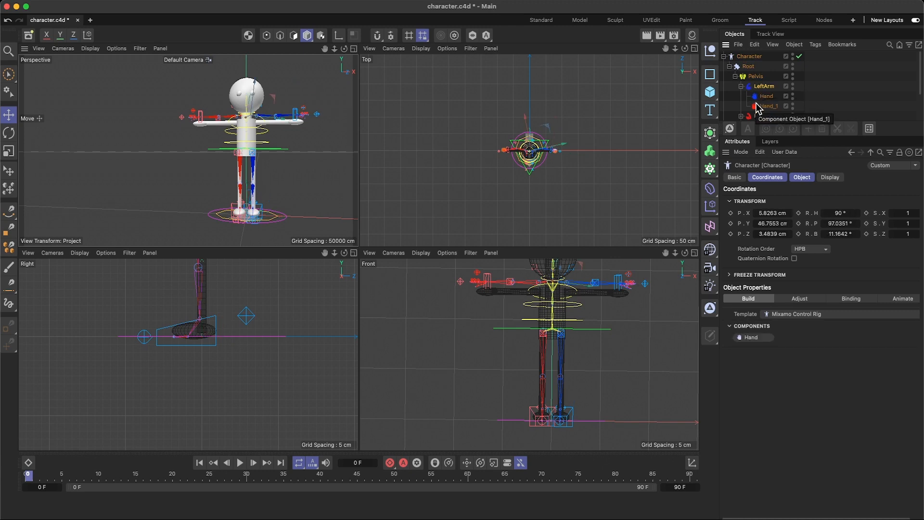
scroll(758, 108, down, 1)
click(753, 111)
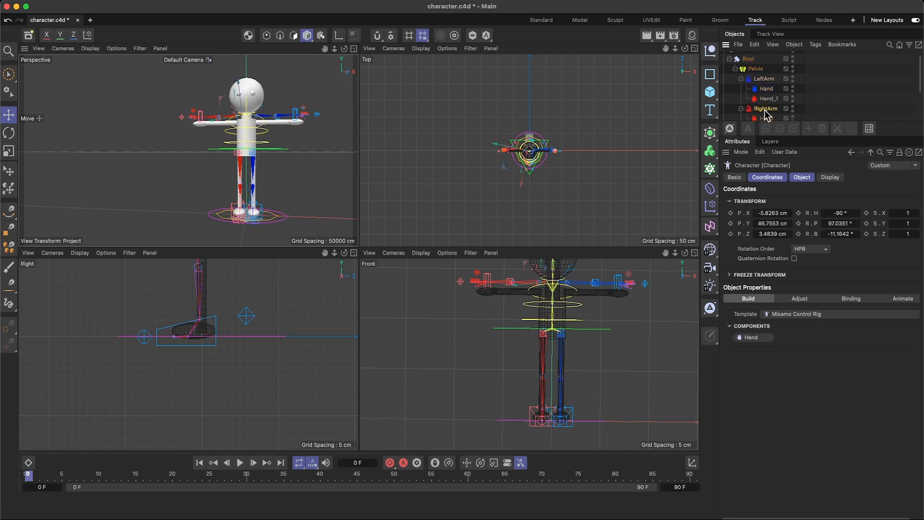
scroll(759, 115, down, 1)
scroll(764, 116, down, 1)
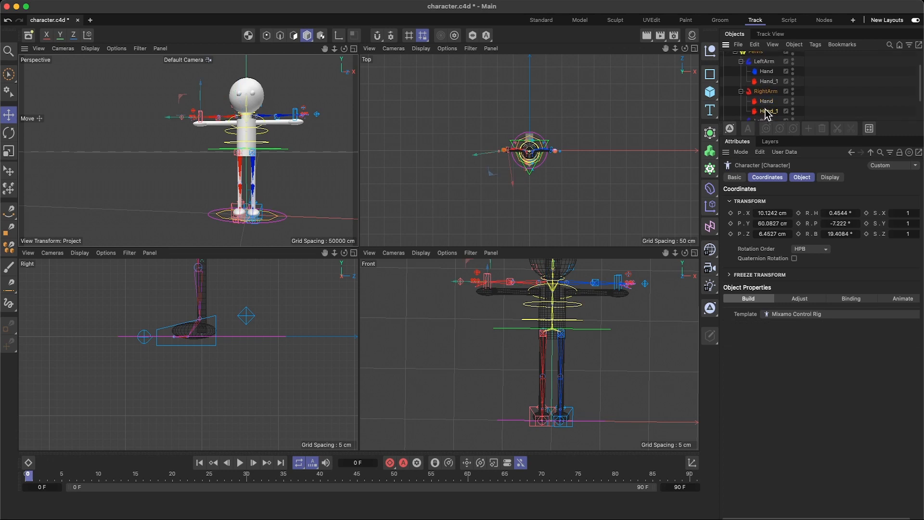
scroll(766, 113, down, 2)
click(764, 113)
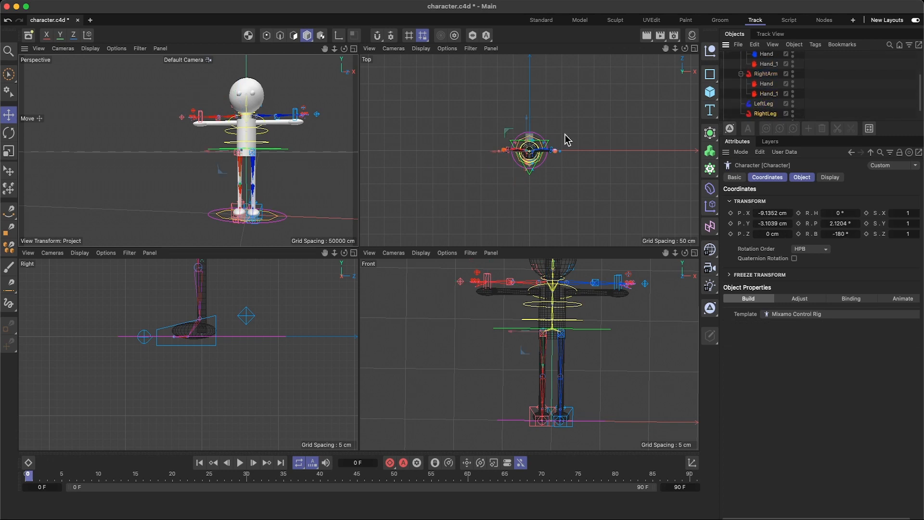
- Examine how the head, shoulder and arm joints line up with the character mesh in a maximized Perspective view
scroll(284, 139, up, 3)
scroll(284, 102, up, 4)
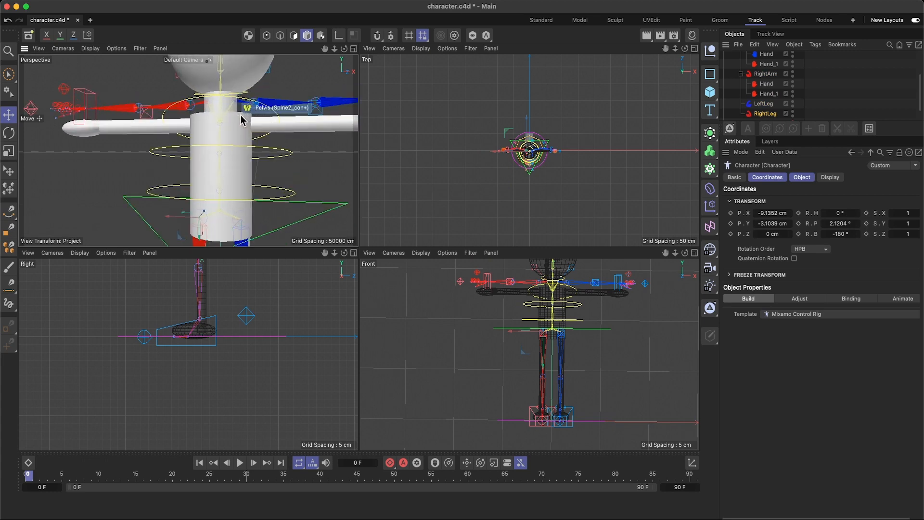
drag(327, 49, 358, 108)
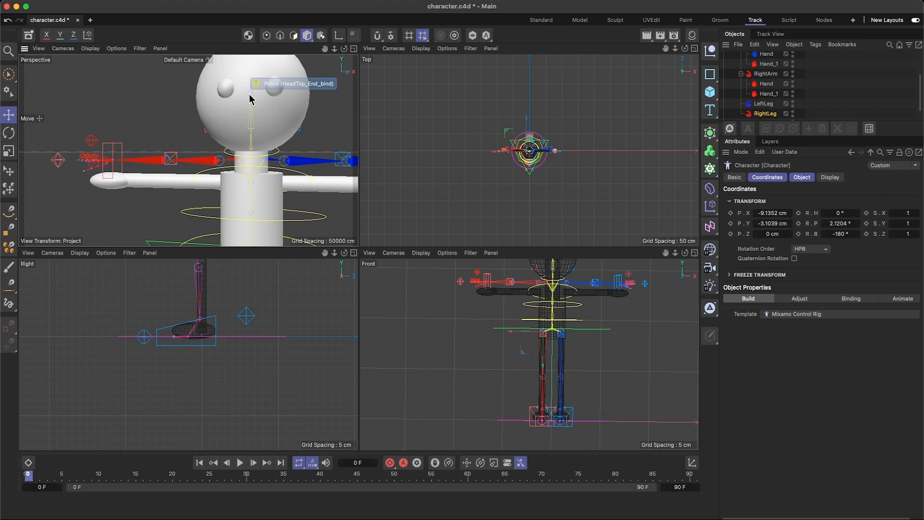
click(354, 49)
scroll(546, 255, up, 3)
scroll(545, 255, down, 5)
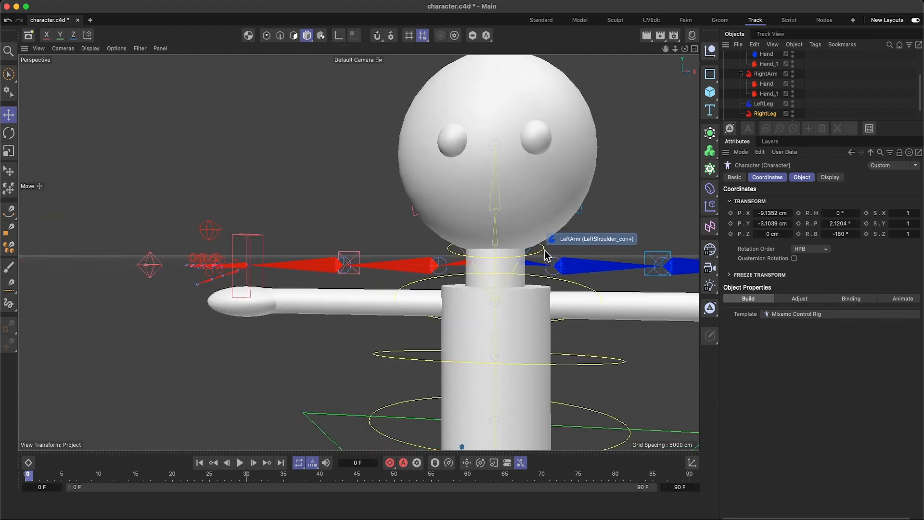
scroll(545, 255, down, 2)
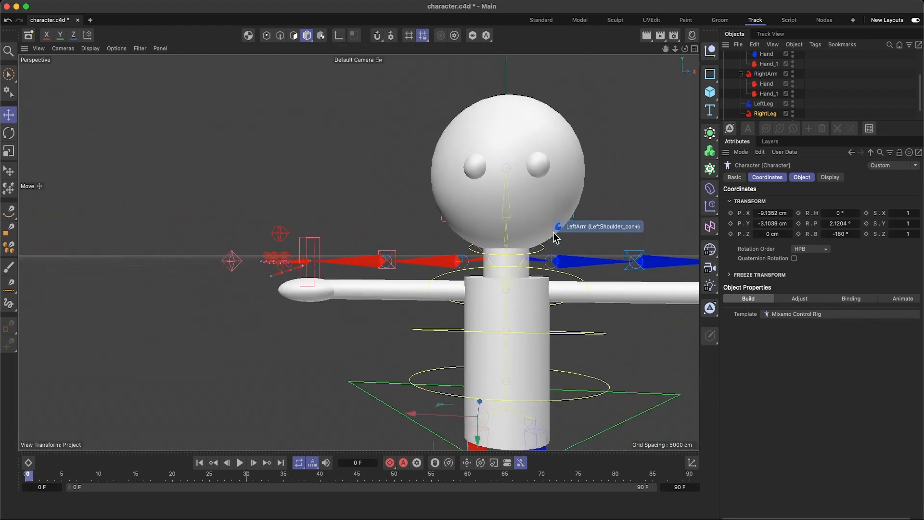
- Collapse the Root branch in the hierarchy, select the Character object and switch its mode from Build to Adjust
click(694, 49)
click(694, 253)
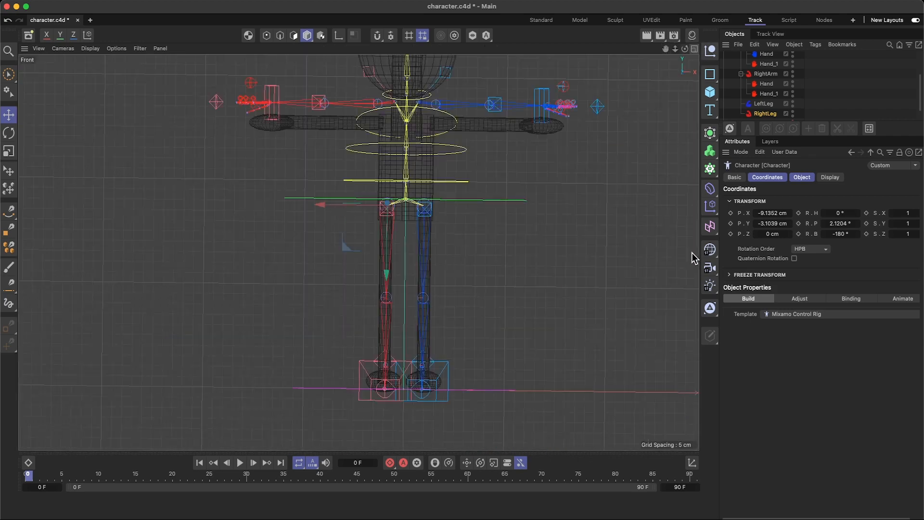
drag(663, 48, 670, 114)
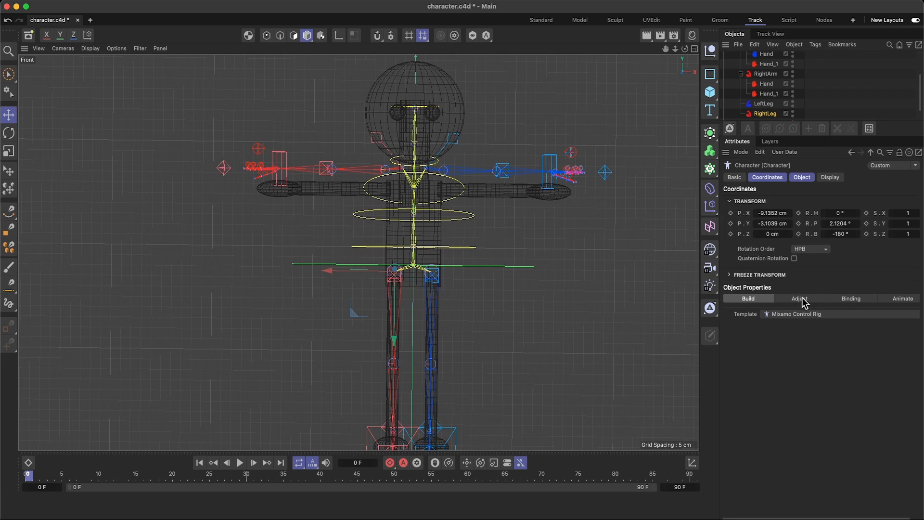
scroll(760, 110, up, 3)
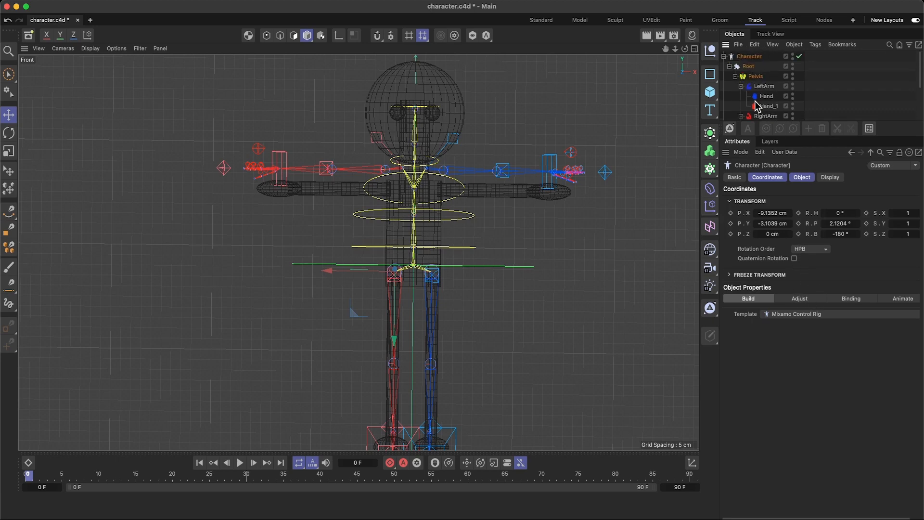
click(729, 66)
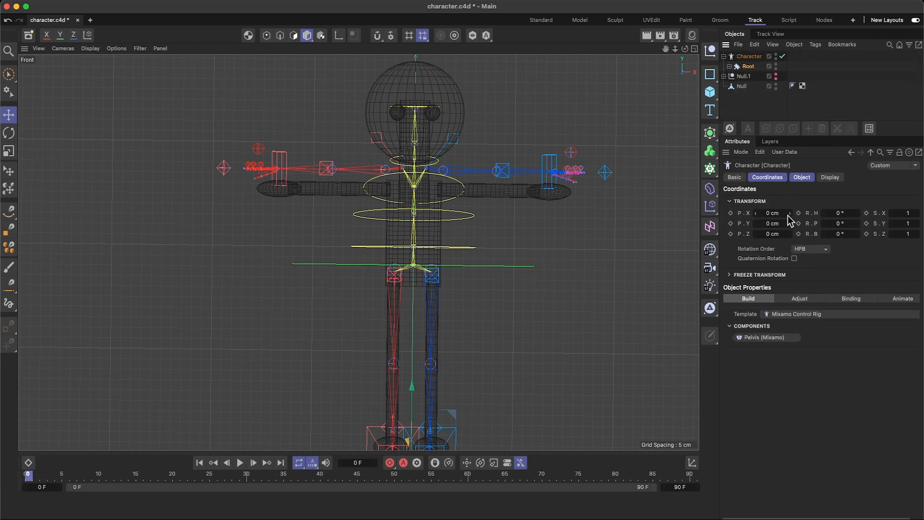
click(745, 57)
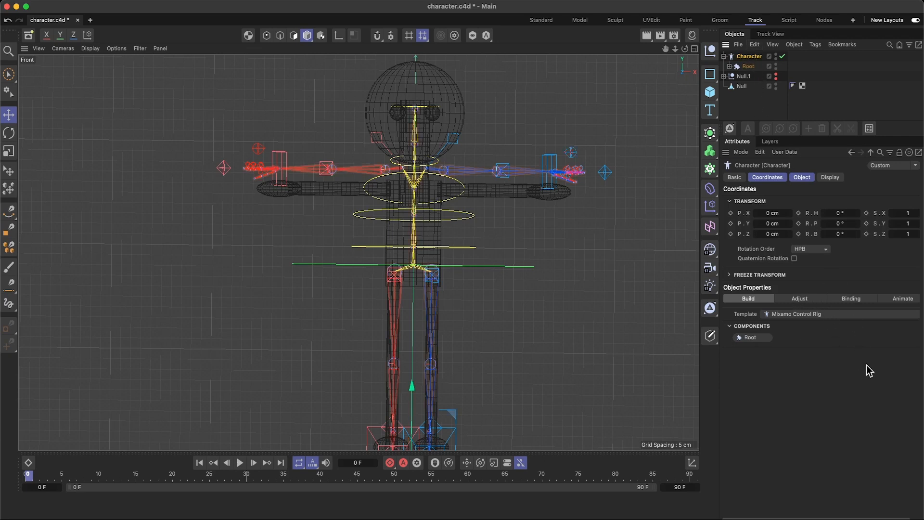
click(792, 297)
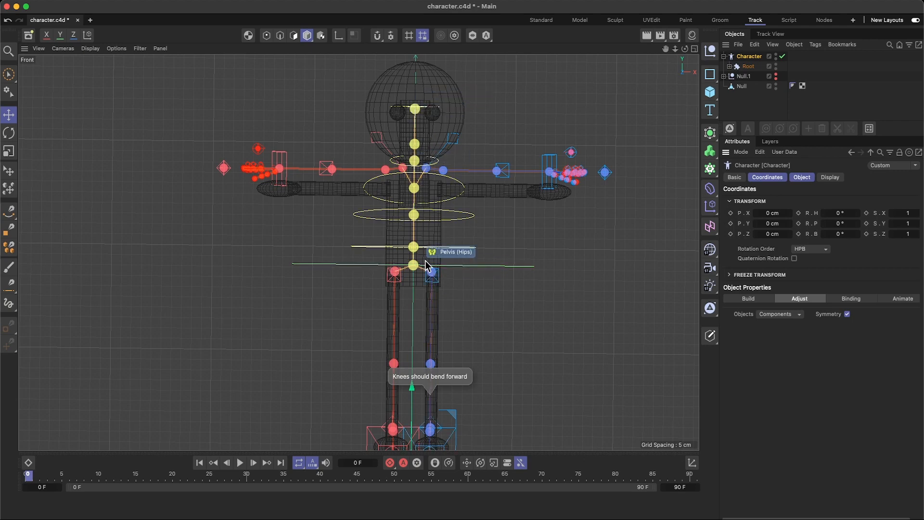
- Return to the four-view layout and enlarge the Right and Front views over the other two, framing the rig's adjustable joints
scroll(475, 271, down, 5)
scroll(475, 272, up, 3)
scroll(475, 272, up, 2)
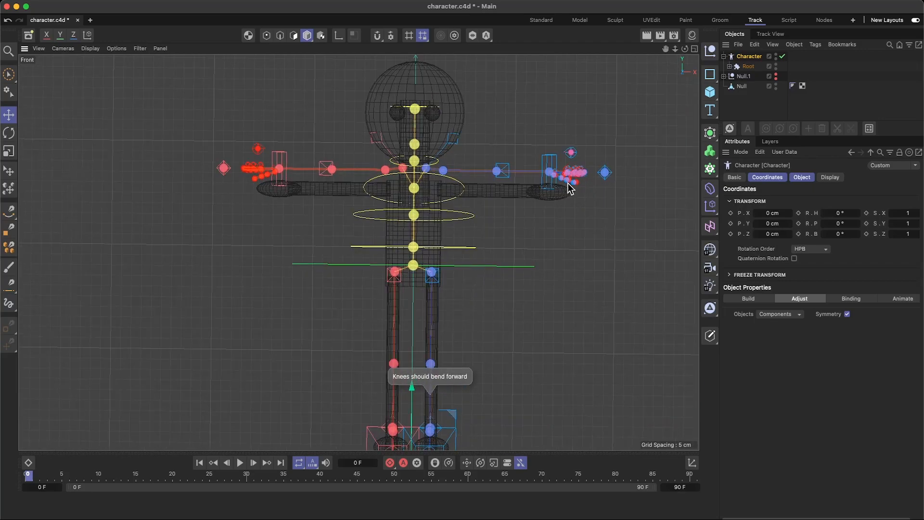
click(695, 49)
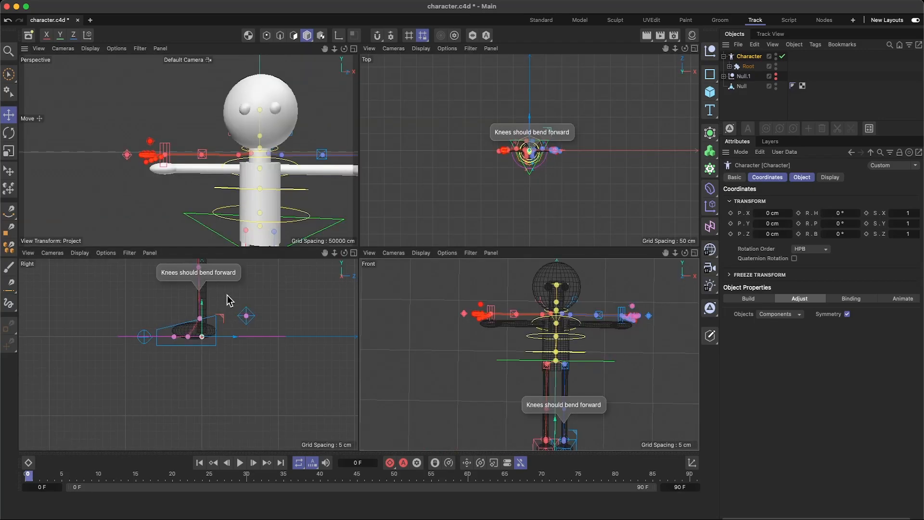
drag(325, 252, 334, 400)
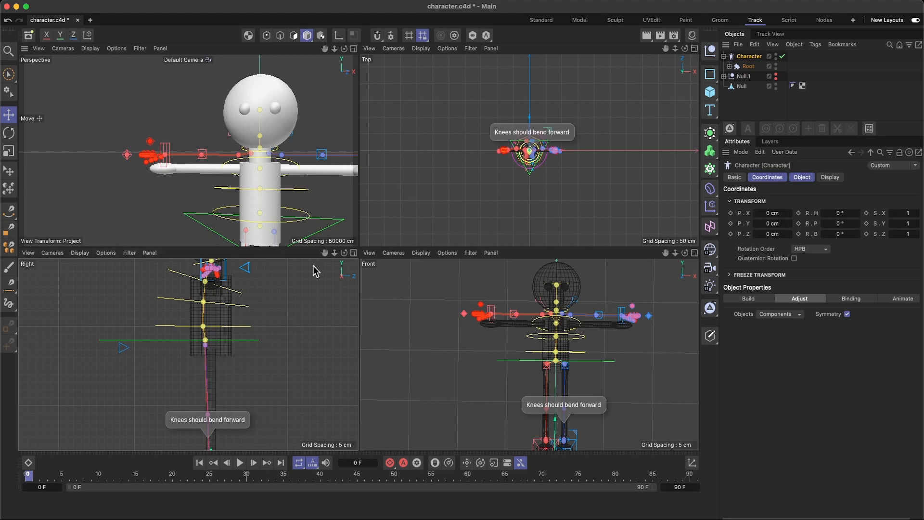
scroll(308, 292, up, 5)
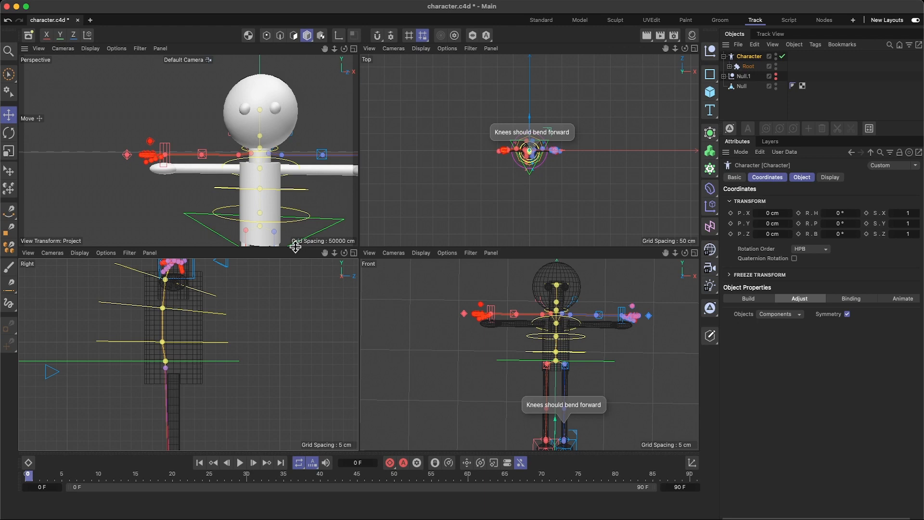
drag(295, 247, 320, 56)
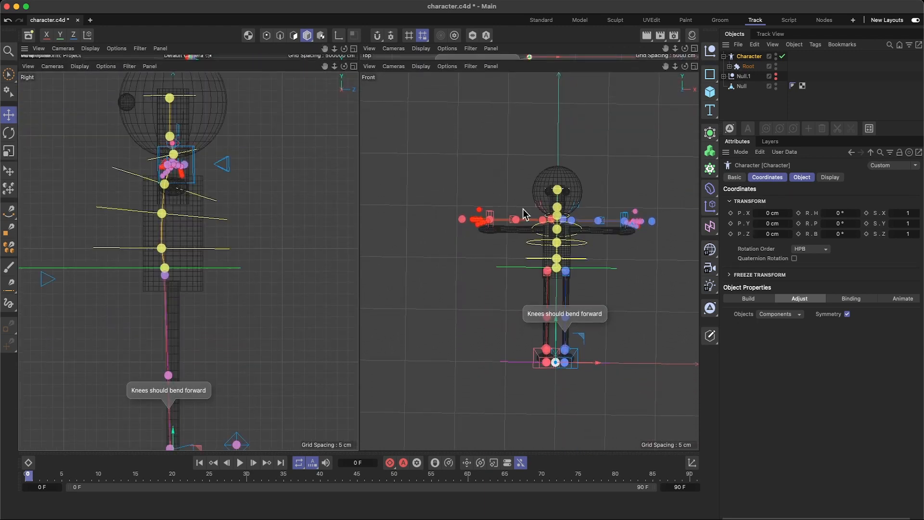
scroll(550, 233, up, 3)
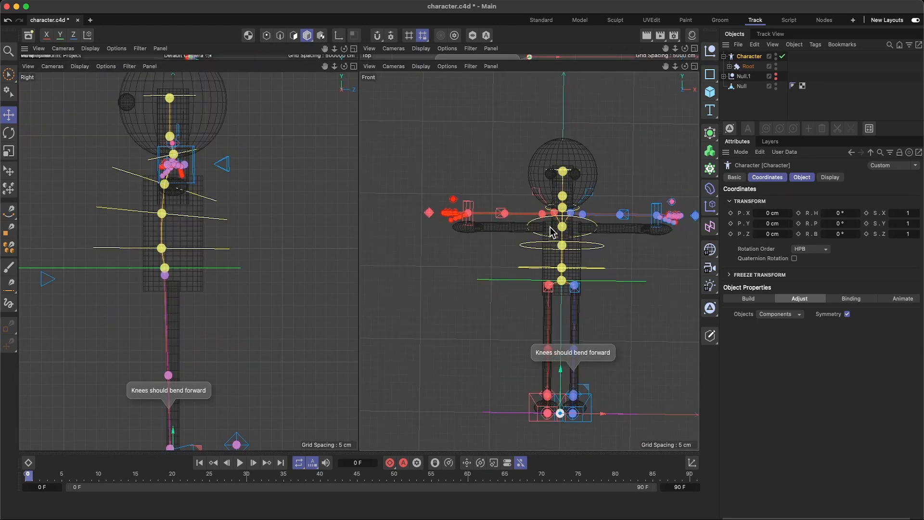
drag(666, 66, 573, 141)
drag(335, 66, 187, 266)
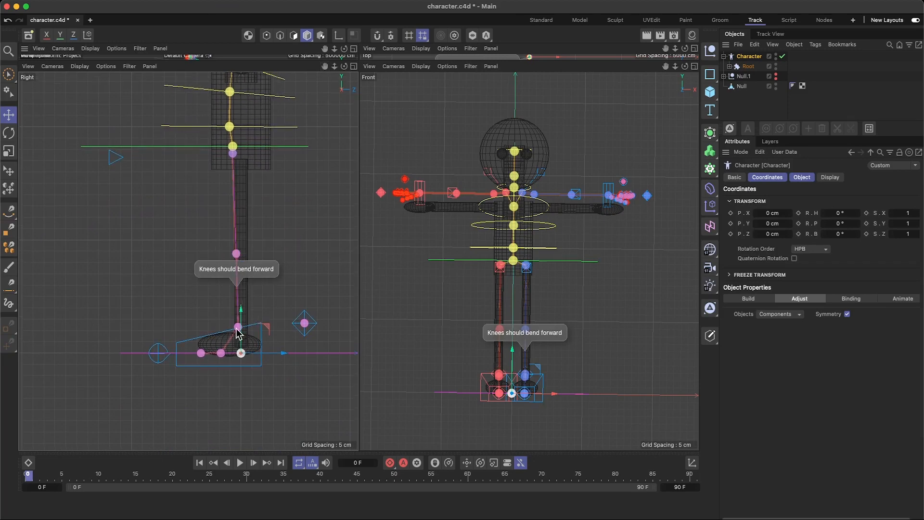
- Raise the LeftToeBase joint into the foot mesh, place it beneath the ankle, and extend the LeftToe_End joint to the foot's tip
drag(222, 352, 221, 345)
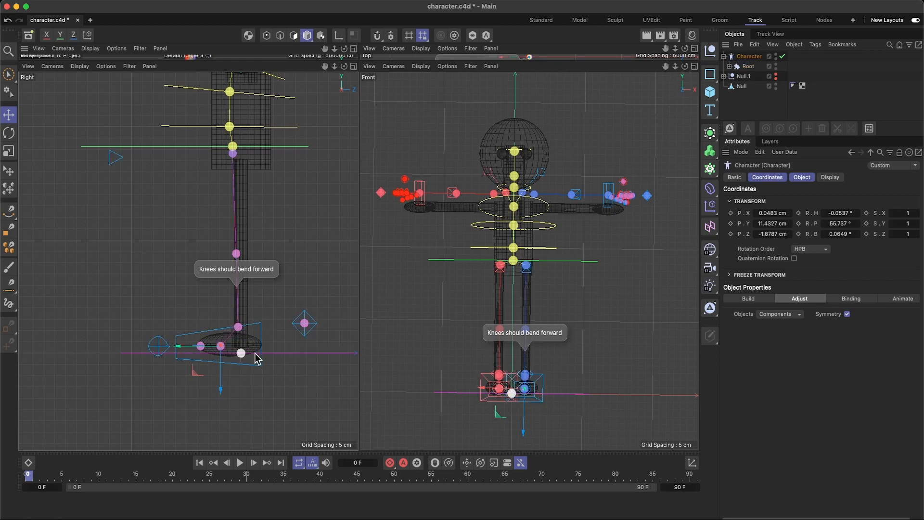
scroll(236, 333, up, 5)
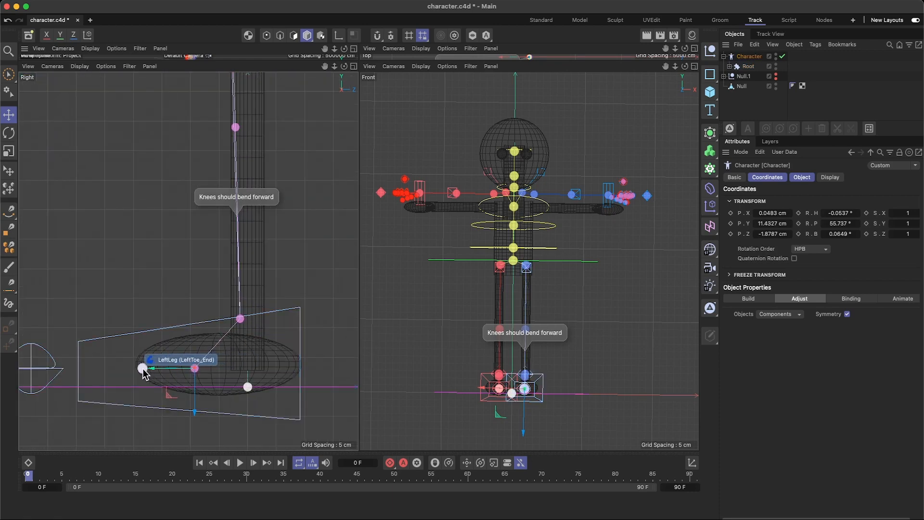
drag(143, 372, 132, 367)
drag(196, 367, 232, 370)
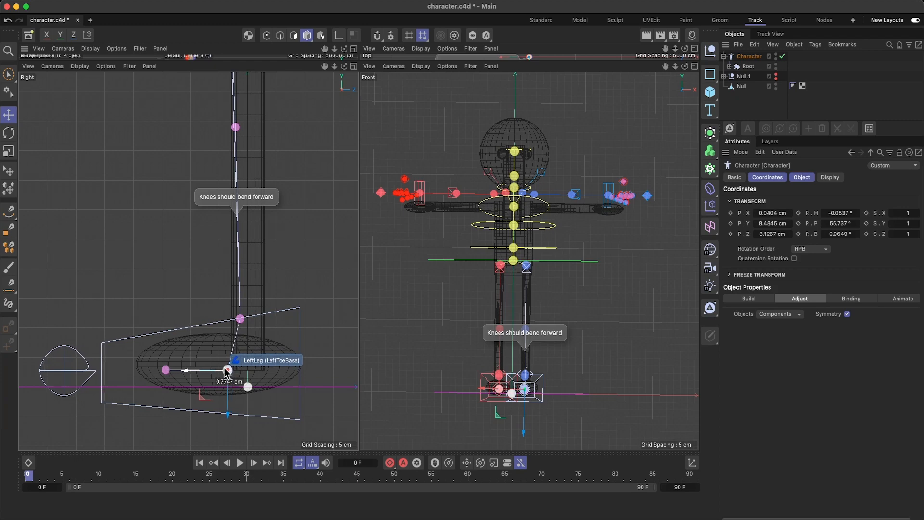
drag(170, 370, 137, 369)
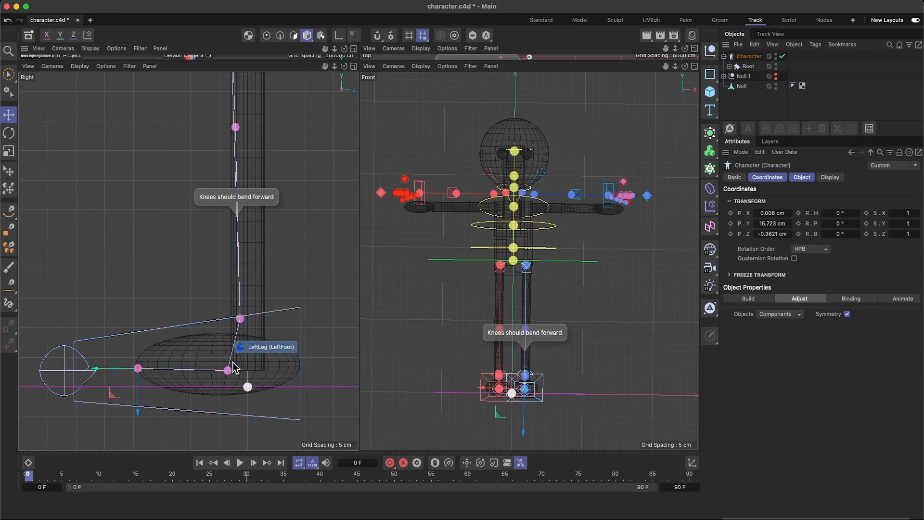
drag(228, 371, 239, 371)
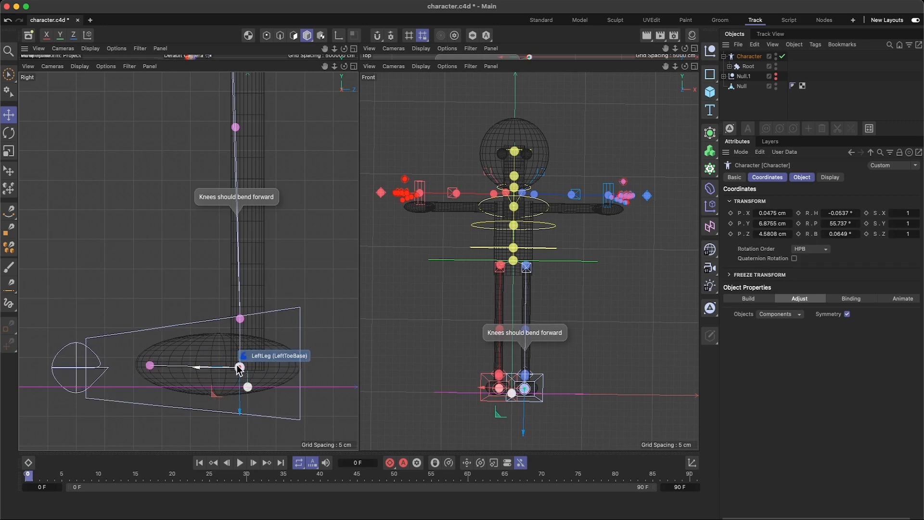
drag(150, 365, 134, 368)
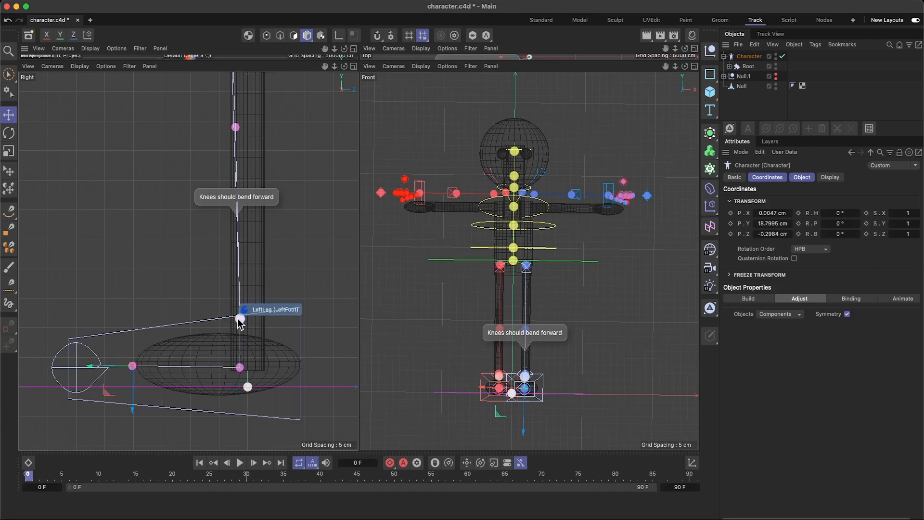
- Lower the LeftFoot ankle joint to the top of the foot mesh and realign the LeftToeBase and LeftToe_End joints along the foot
drag(239, 321, 247, 333)
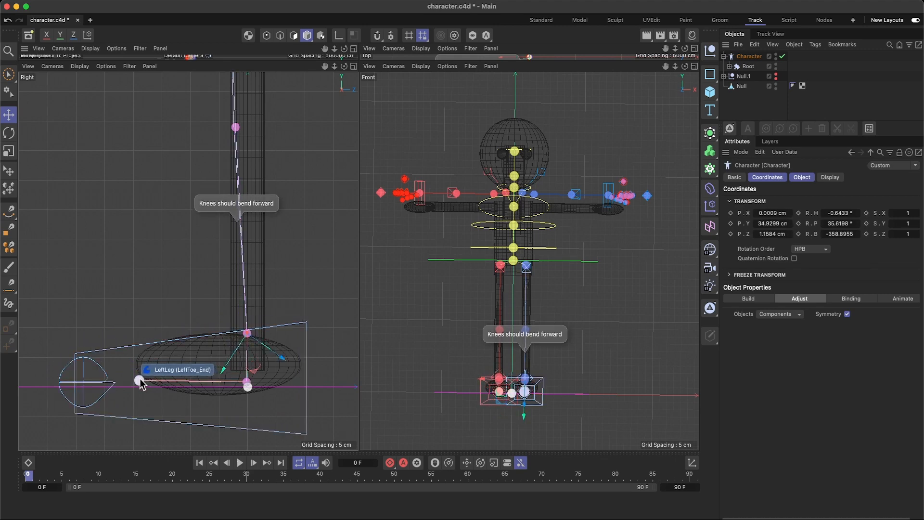
drag(139, 380, 139, 366)
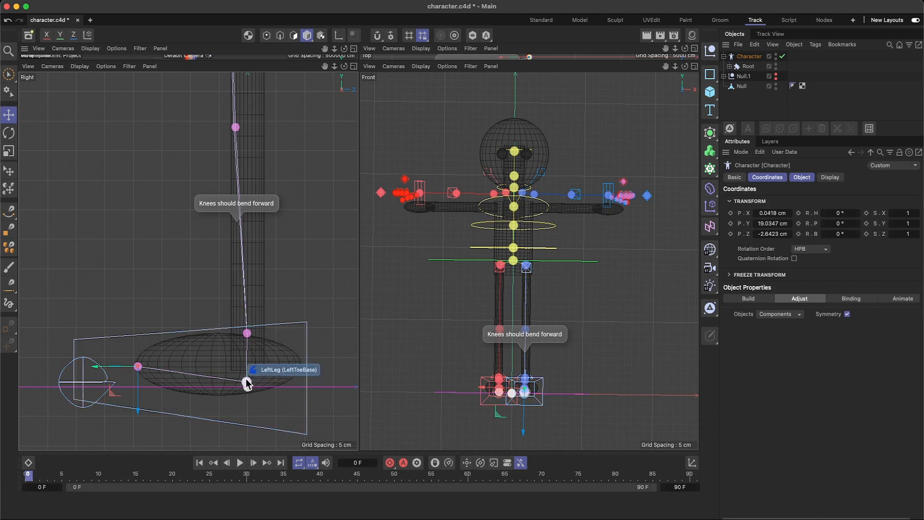
drag(246, 379, 243, 365)
drag(134, 355, 142, 373)
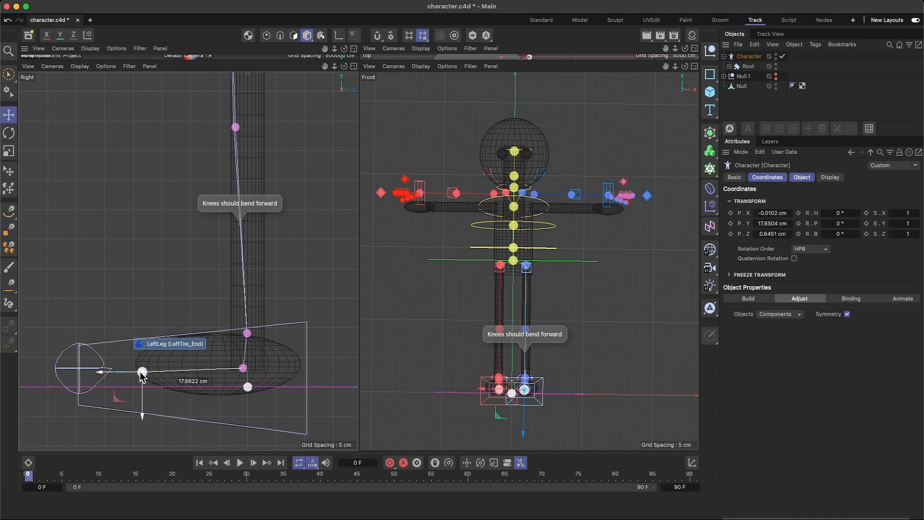
scroll(255, 274, up, 4)
scroll(256, 274, down, 6)
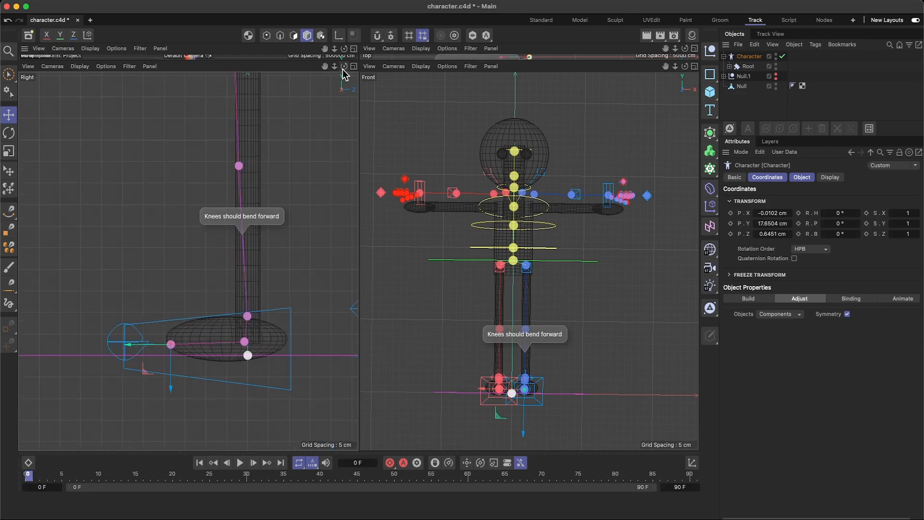
drag(325, 68, 369, 176)
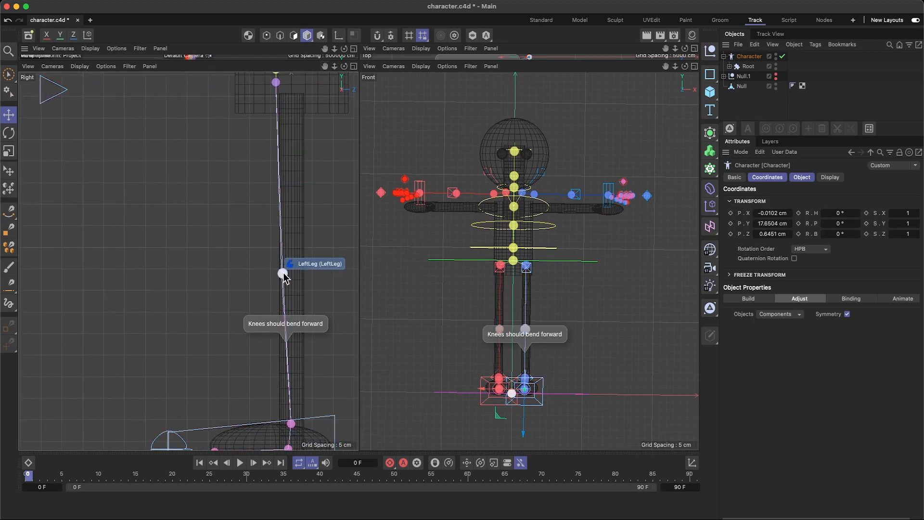
drag(283, 274, 285, 218)
key(super+z)
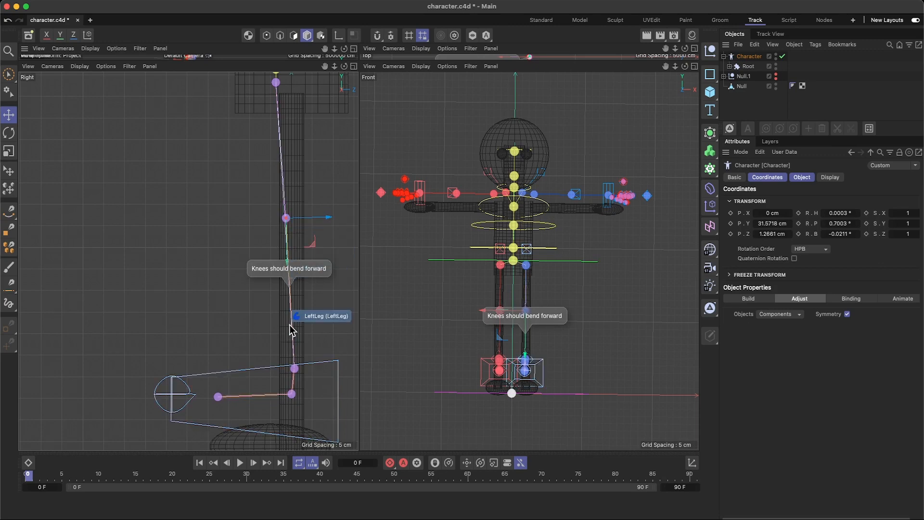
key(super+z)
mouse_move(283, 270)
alt+mouse_down()
mouse_move(289, 242)
mouse_move(283, 275)
alt+mouse_up()
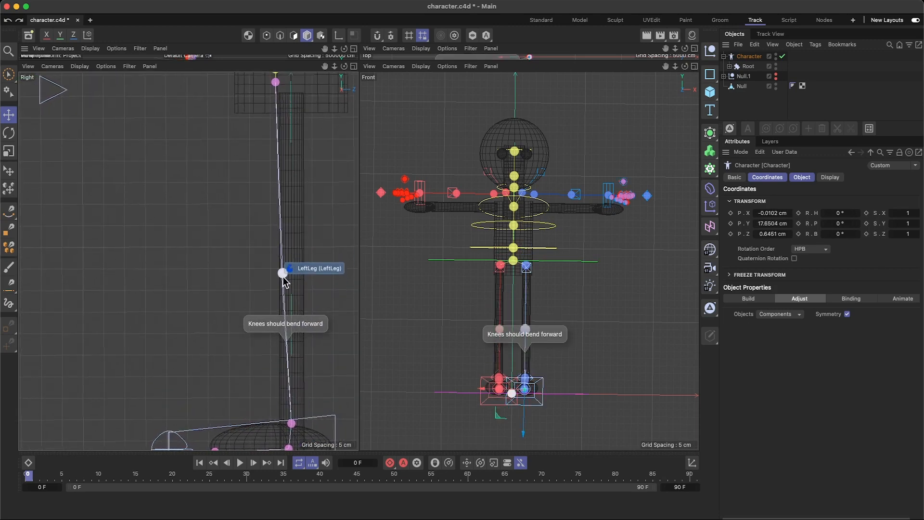
key(super+shift+z)
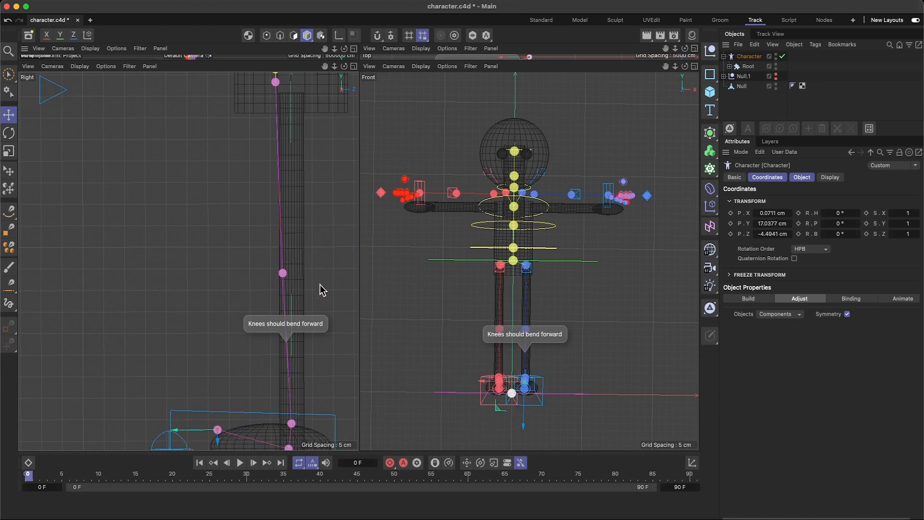
key(super+z)
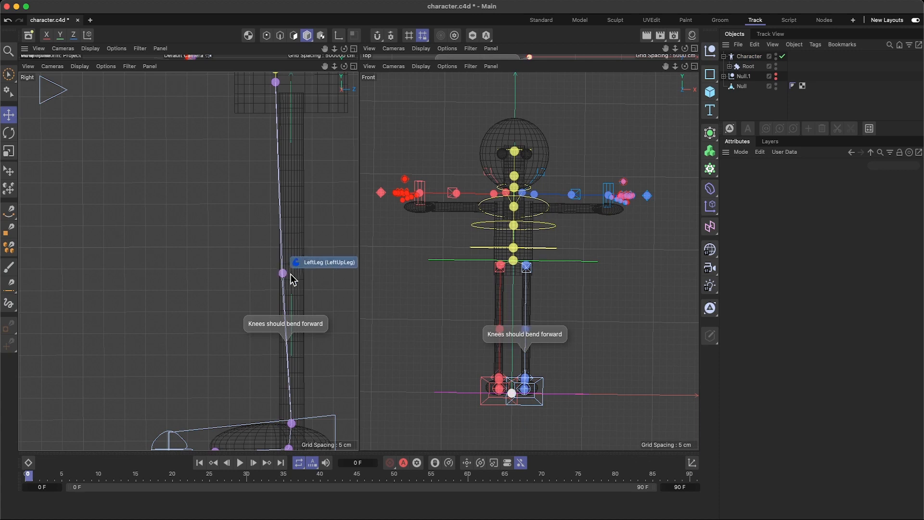
- Raise the LeftLeg knee joint to mid-leg in the Right view and centre the RightLeg knee joint within its leg mesh in the Front view
drag(284, 271, 287, 224)
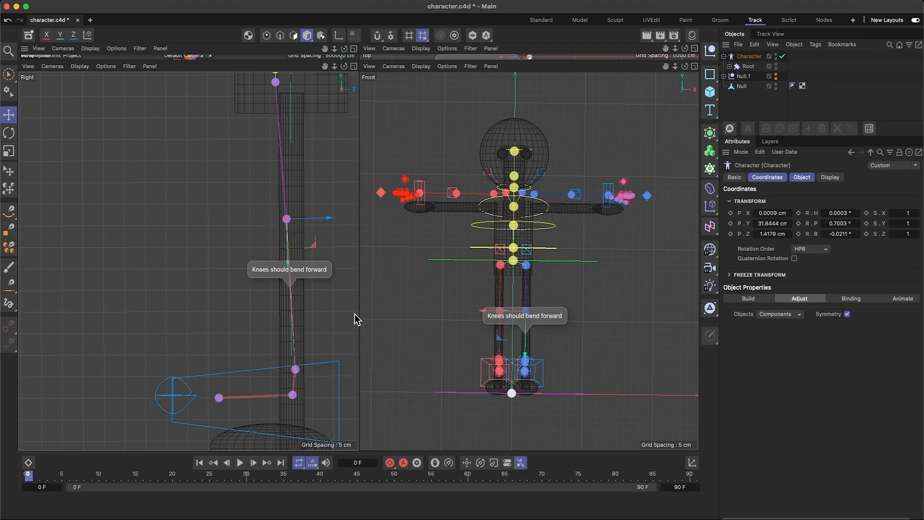
scroll(509, 321, up, 6)
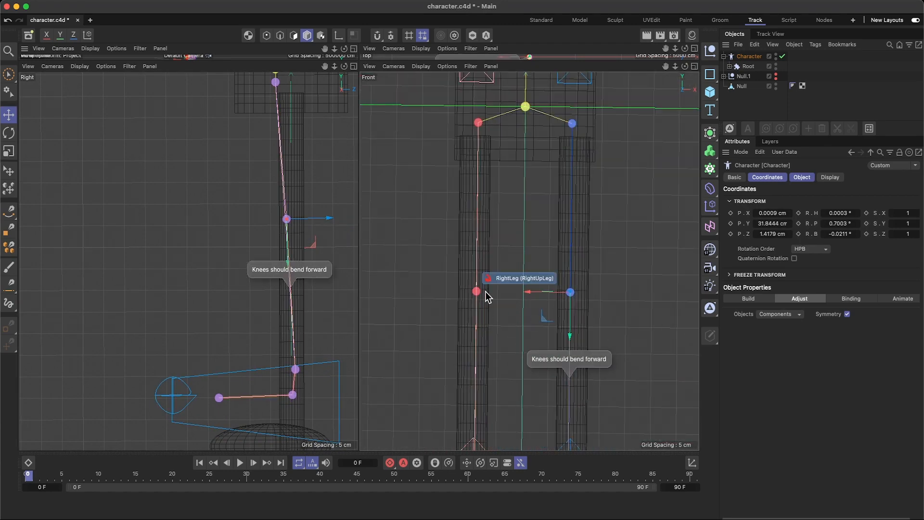
scroll(495, 304, down, 3)
scroll(494, 304, up, 5)
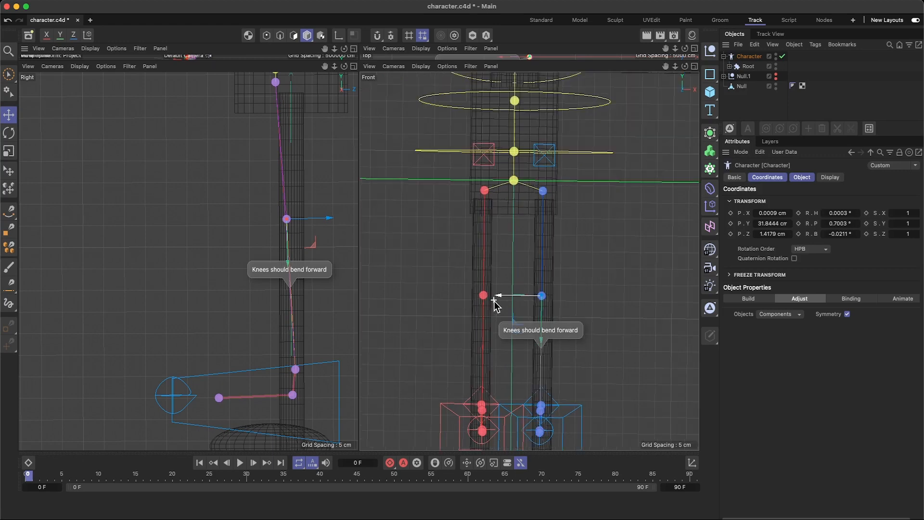
drag(473, 291, 471, 284)
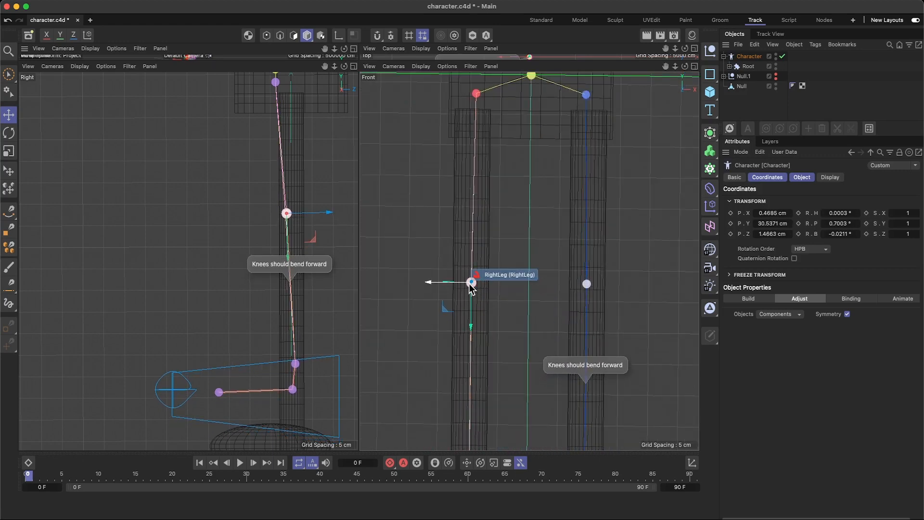
scroll(470, 288, down, 3)
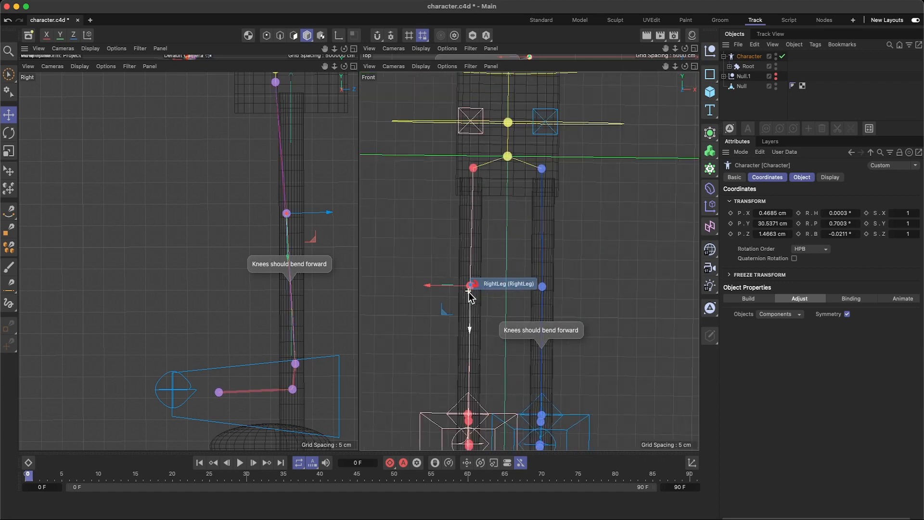
scroll(472, 324, down, 2)
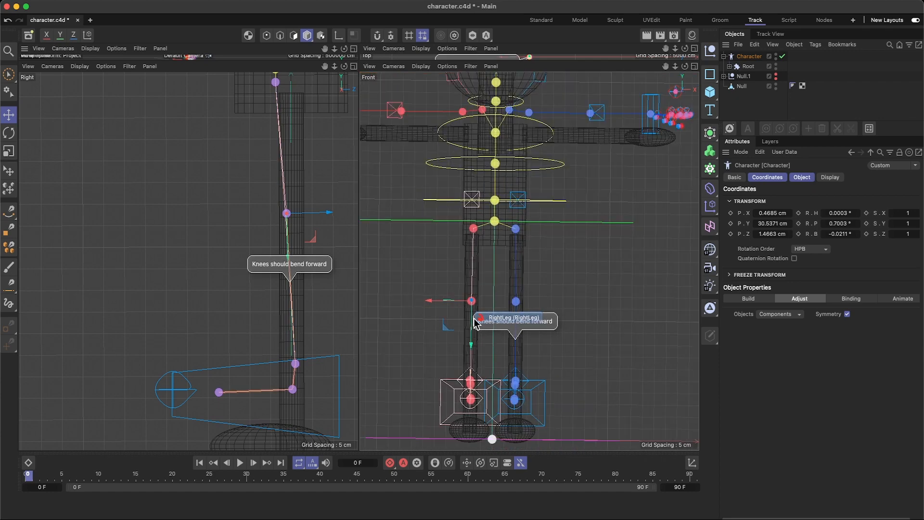
drag(472, 300, 473, 358)
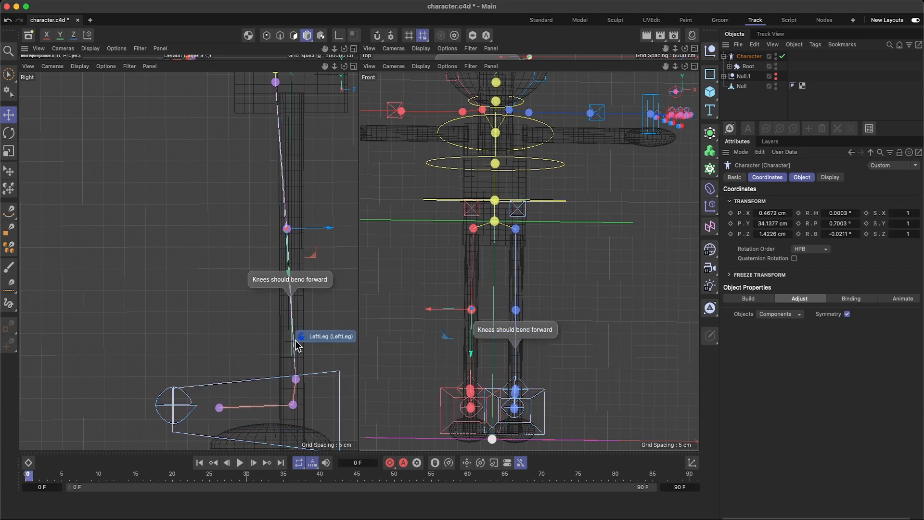
- Lower the LeftFoot ankle joint to the top of the foot mesh in the Right view, bringing the toe joints into the foot
click(297, 379)
scroll(314, 362, down, 3)
scroll(315, 367, down, 2)
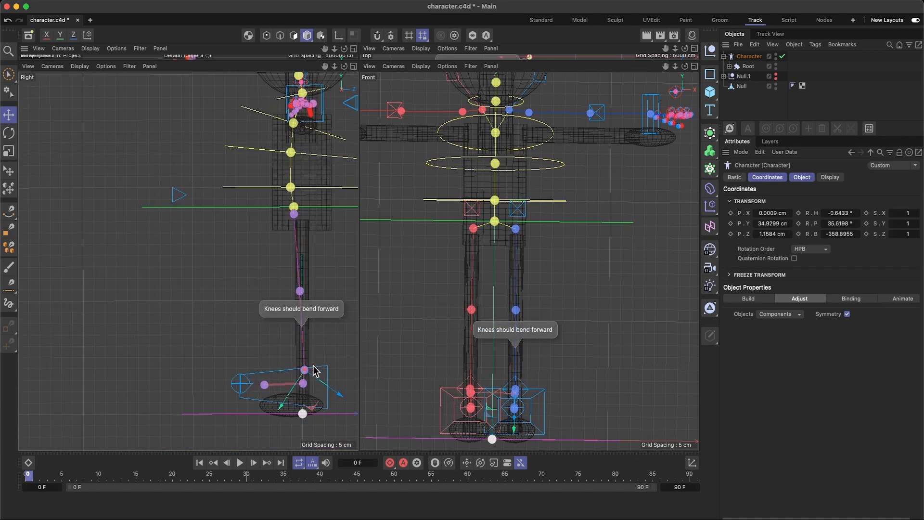
click(304, 380)
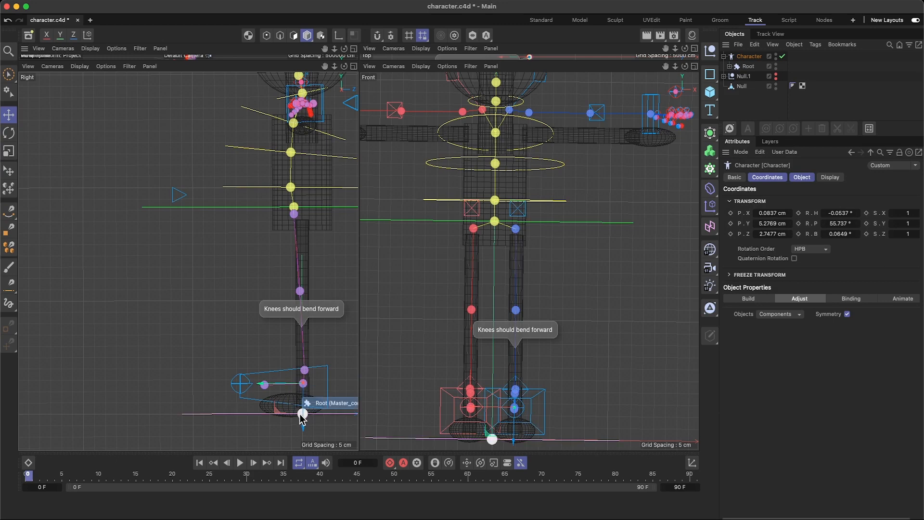
click(304, 370)
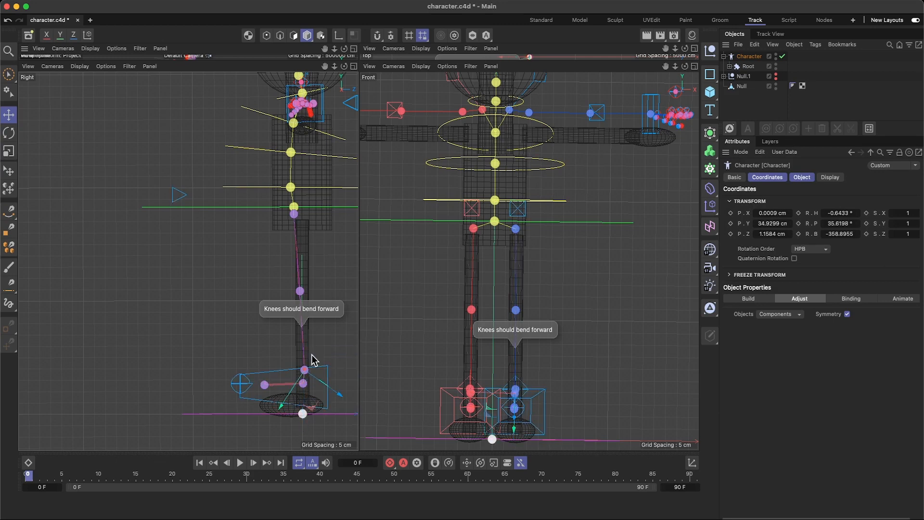
scroll(310, 357, up, 3)
scroll(311, 363, up, 1)
drag(278, 417, 292, 449)
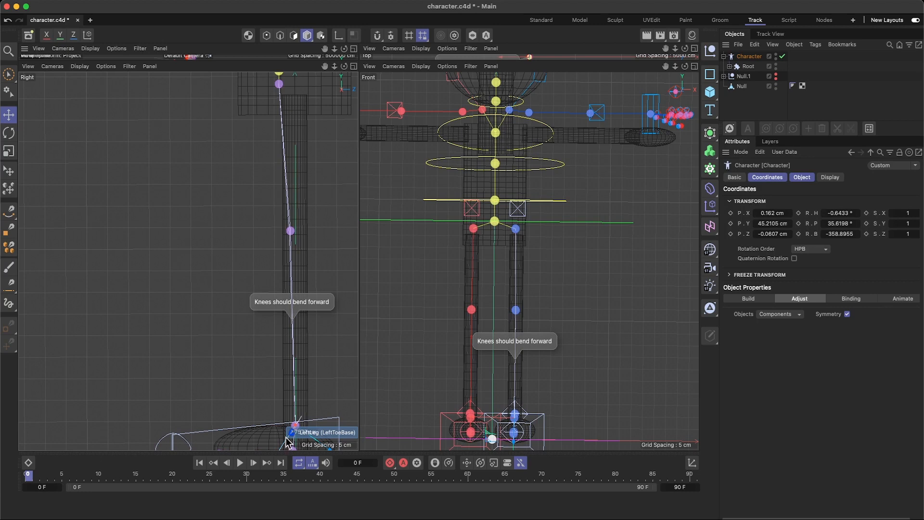
- Lower the LeftUpLeg joint slightly, shift it back over the leg mesh, and align the LeftLeg knee joint beneath it
scroll(295, 370, down, 4)
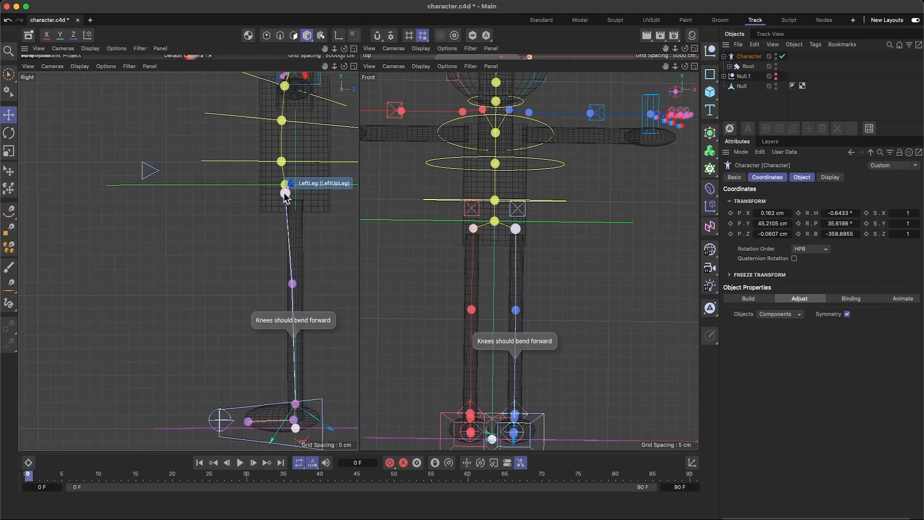
drag(284, 192, 287, 193)
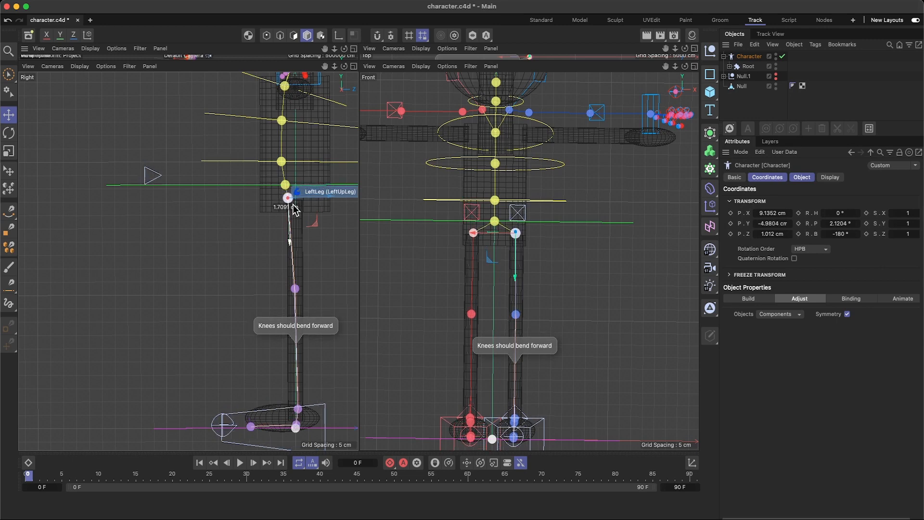
drag(288, 193, 335, 202)
click(302, 288)
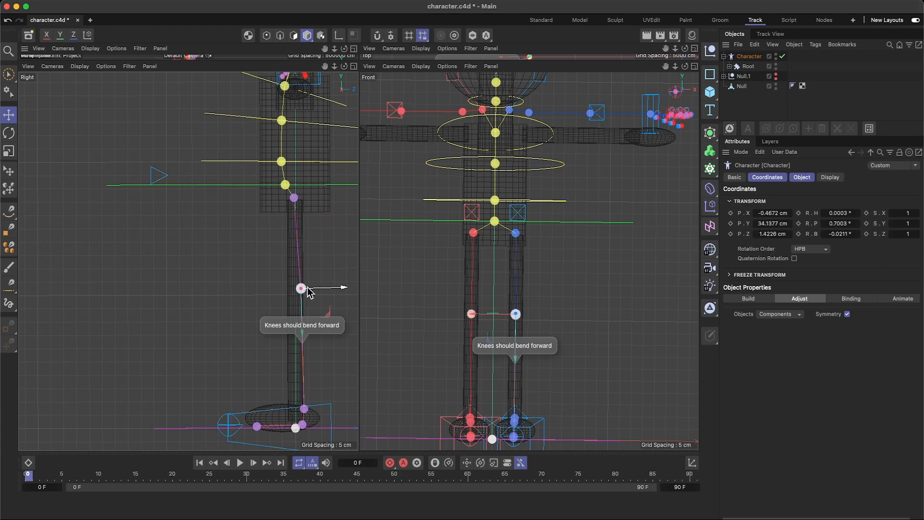
drag(340, 294, 335, 293)
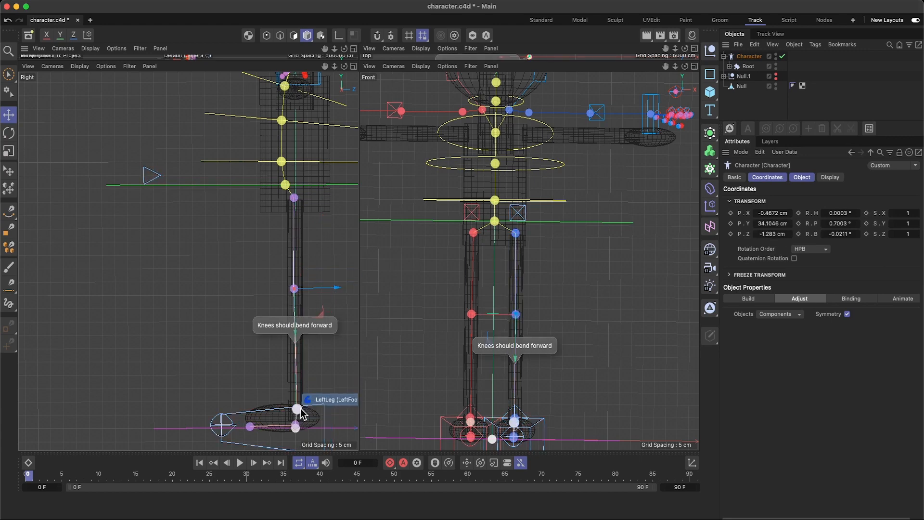
- Align the LeftFoot ankle joint under the knee and raise it slightly to the top of the foot mesh
click(297, 408)
drag(324, 431, 321, 432)
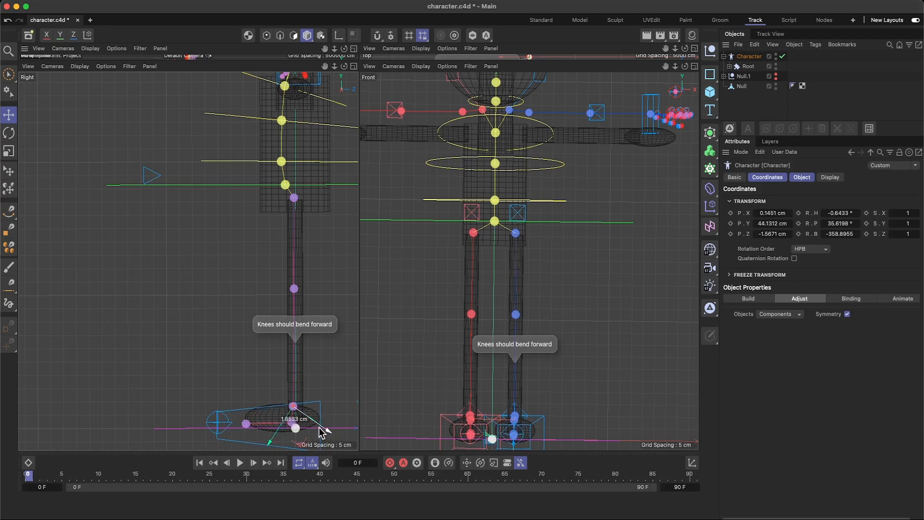
drag(268, 445, 272, 423)
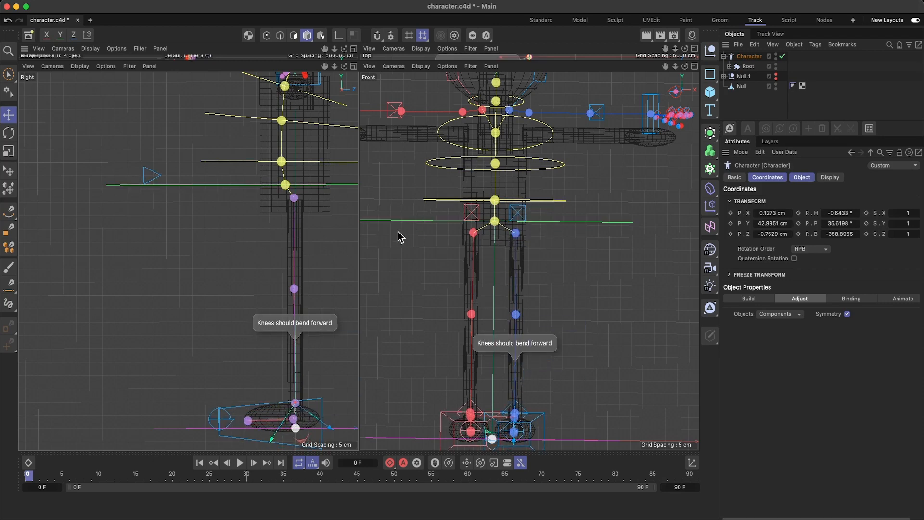
- Try to shift the lowest pelvis joint back toward the torso's centre in the Right view, and undo the move
drag(325, 66, 312, 189)
drag(188, 260, 191, 266)
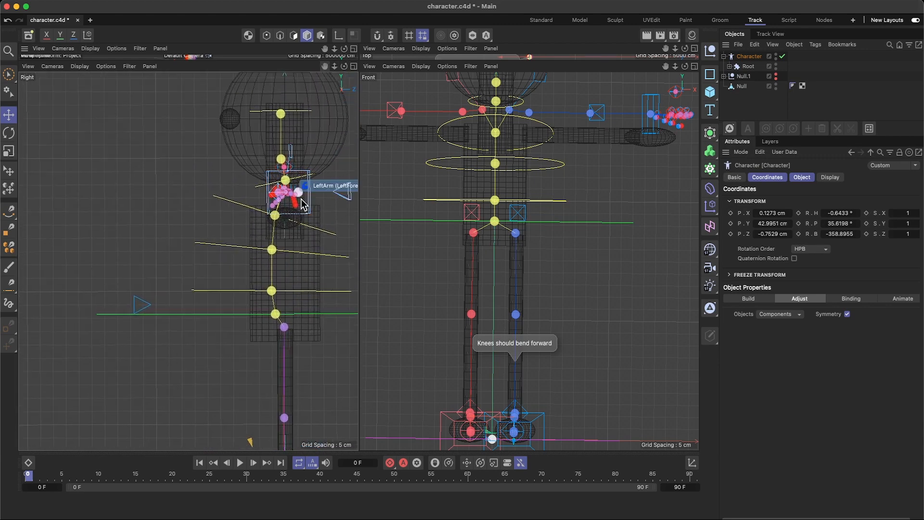
click(275, 315)
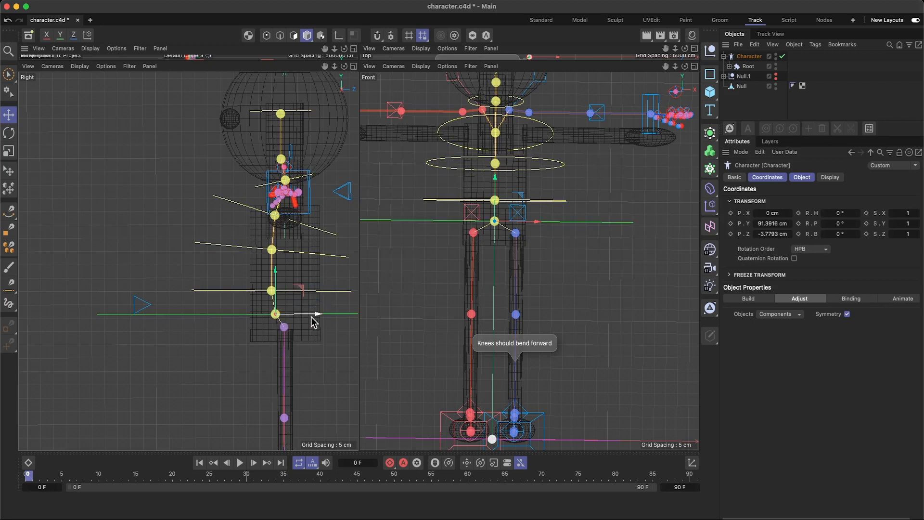
drag(317, 319, 326, 319)
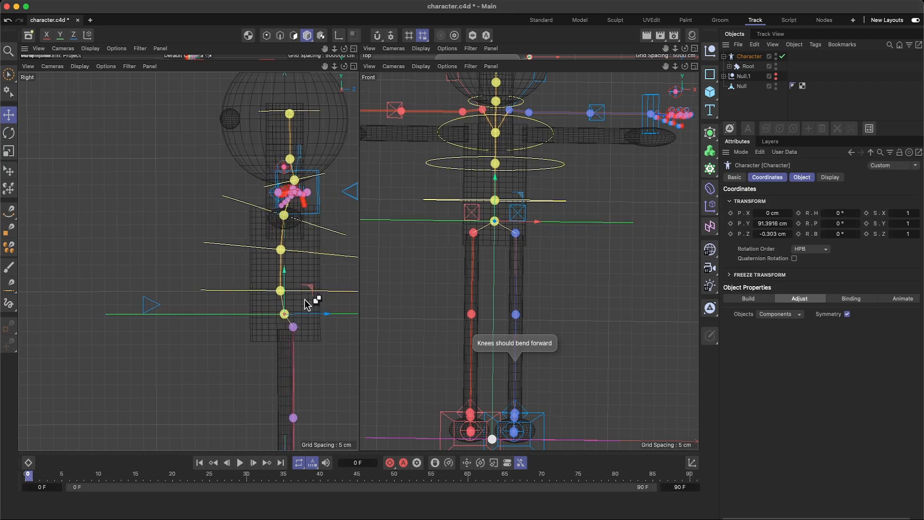
key(super+z)
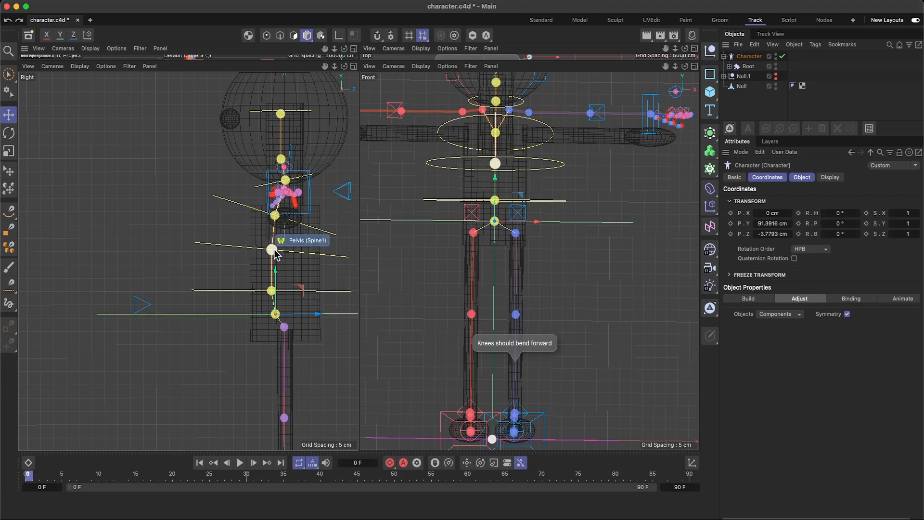
- Shift the Spine1 joint slightly forward and the spine joint below it back within the torso mesh
click(273, 249)
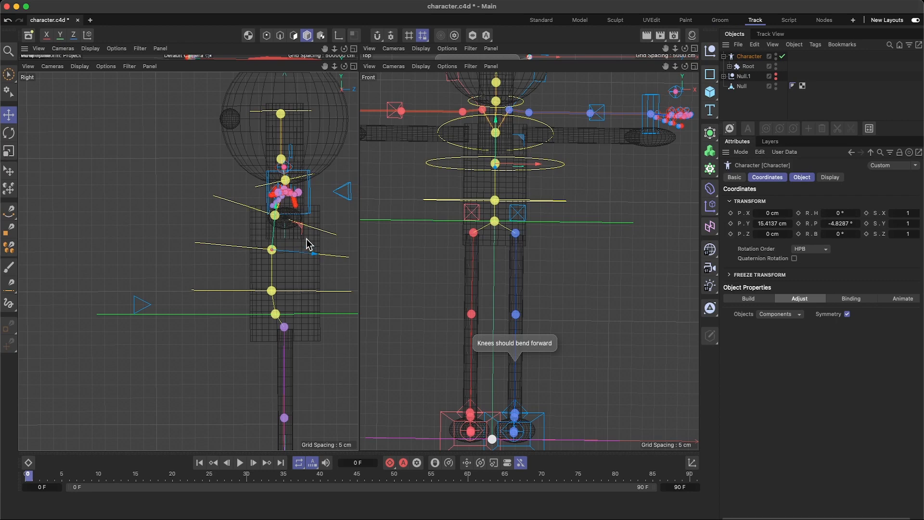
drag(314, 259, 307, 253)
click(273, 291)
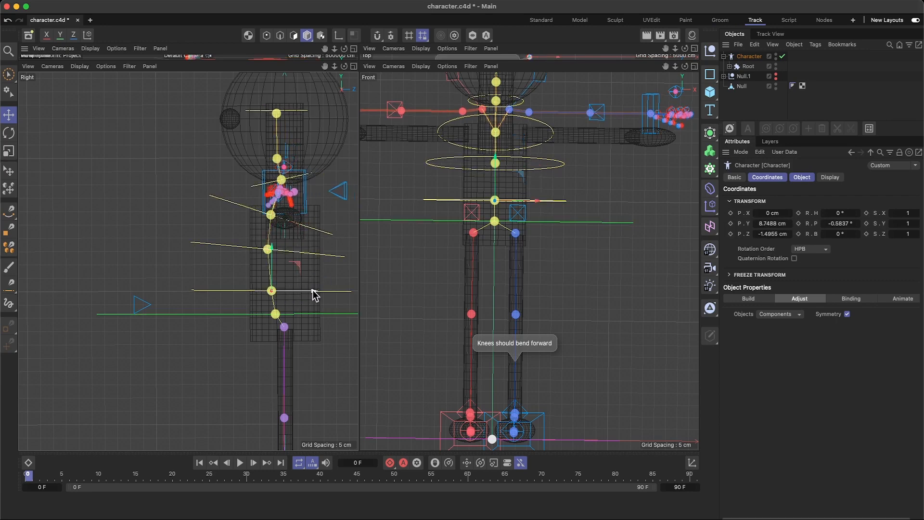
drag(315, 294, 325, 325)
- Move the lowest pelvis joint back to the torso's centre line and align the LeftUpLeg and lowest spine joints with it
click(281, 315)
click(292, 327)
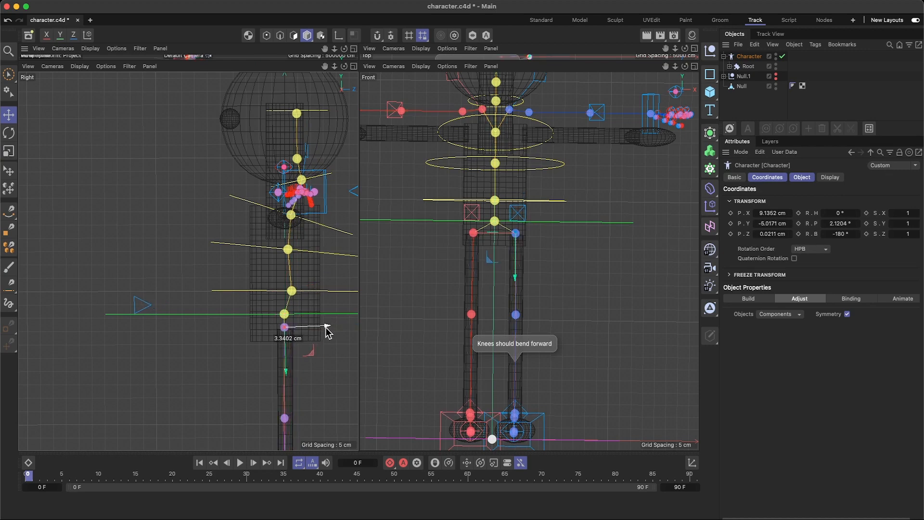
click(292, 291)
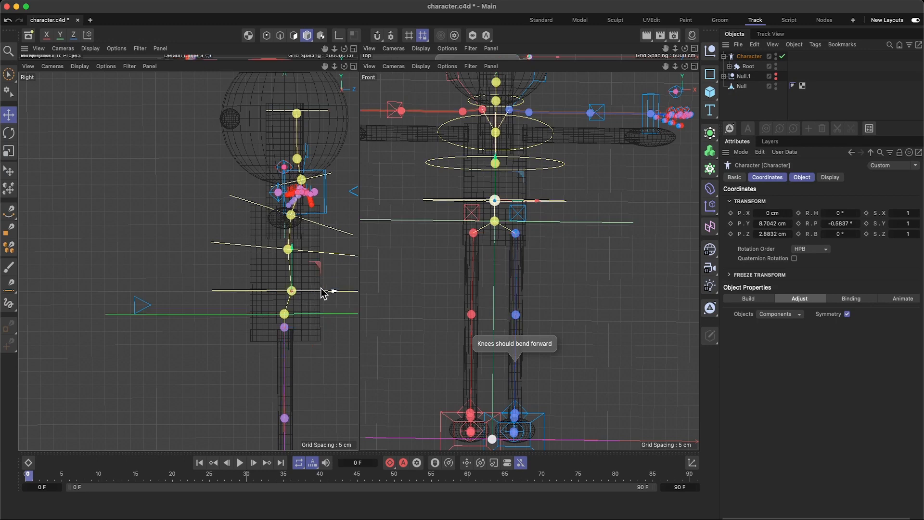
drag(336, 294, 329, 294)
- Align the Spine1 and Spine2 joints with the torso's centre line in the Right view
click(281, 250)
drag(325, 258, 329, 258)
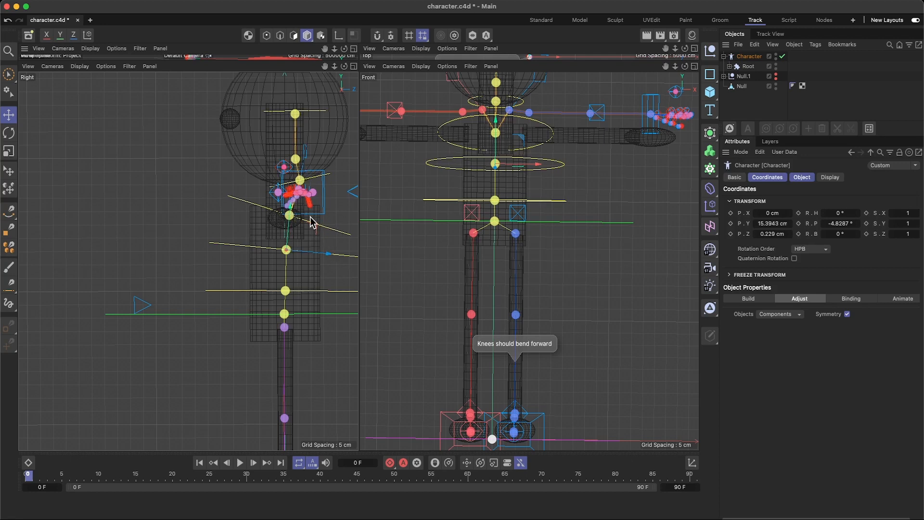
click(290, 214)
drag(322, 223, 319, 224)
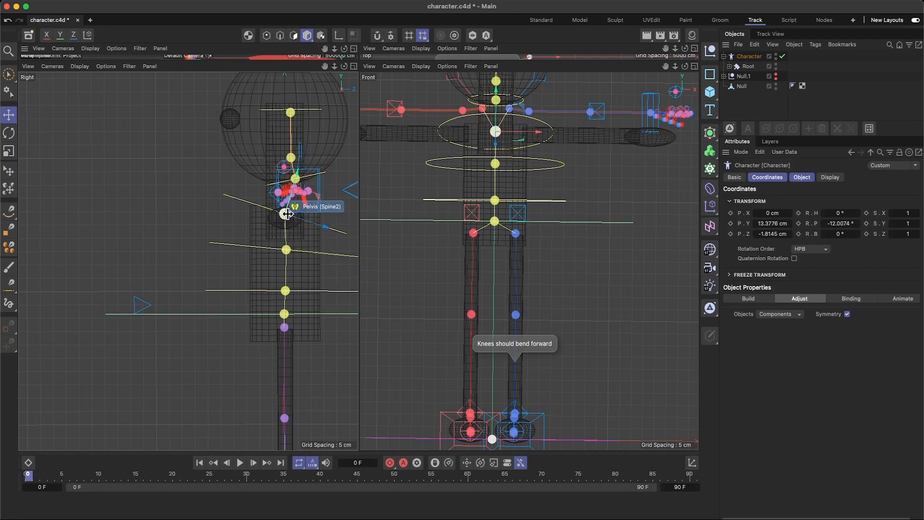
- Move the neck joint above Spine2 forward by about 5 cm so it lines up with the spine
scroll(283, 205, up, 3)
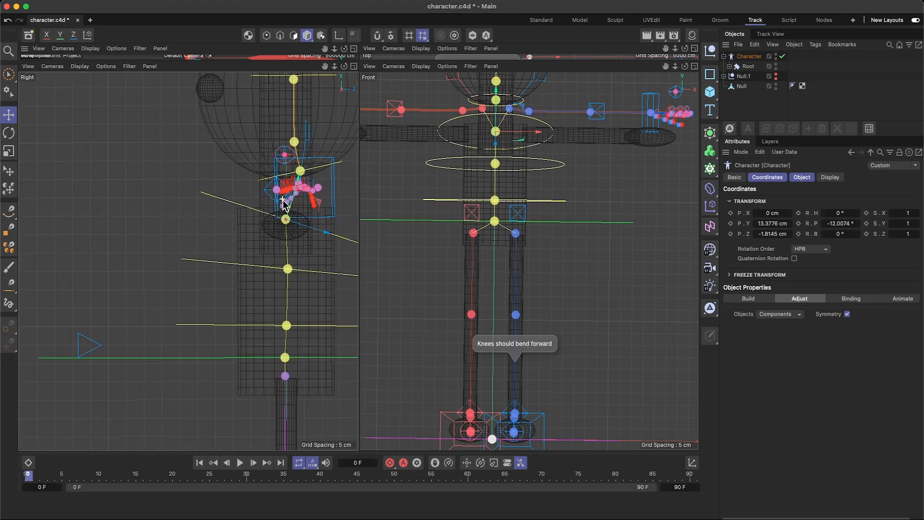
click(302, 172)
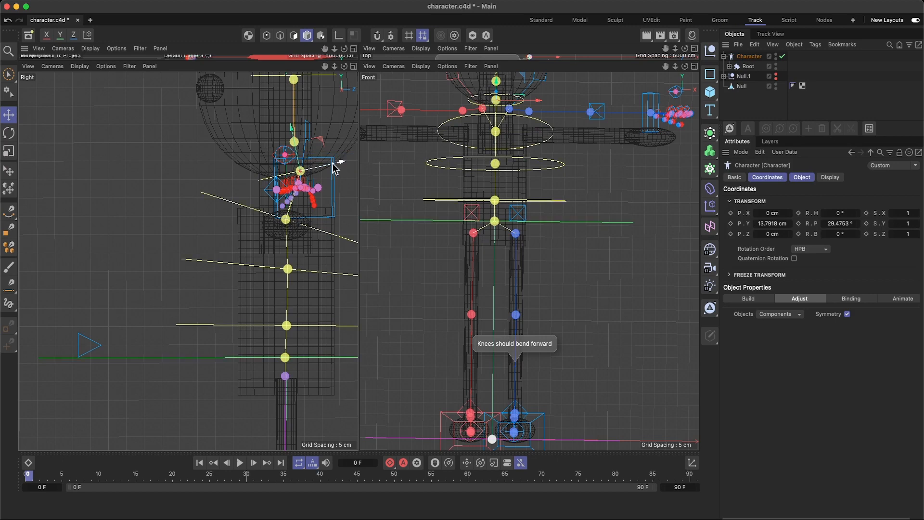
drag(340, 166, 324, 171)
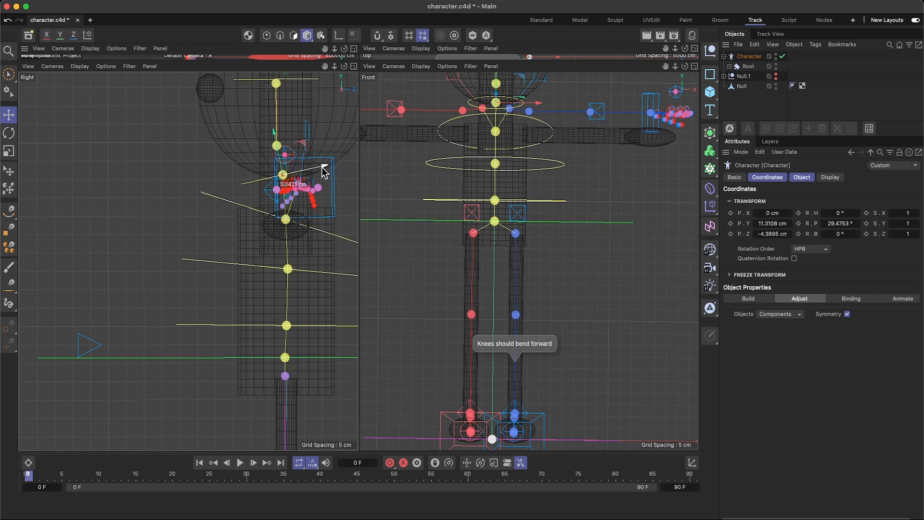
- Lower the head and neck joints below the head mesh in the Right view and shift both slightly forward
drag(325, 68, 295, 173)
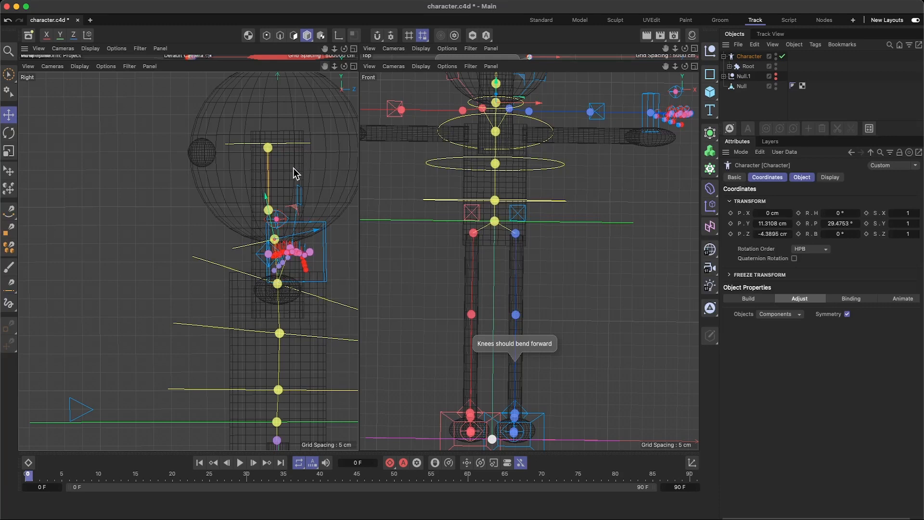
click(270, 212)
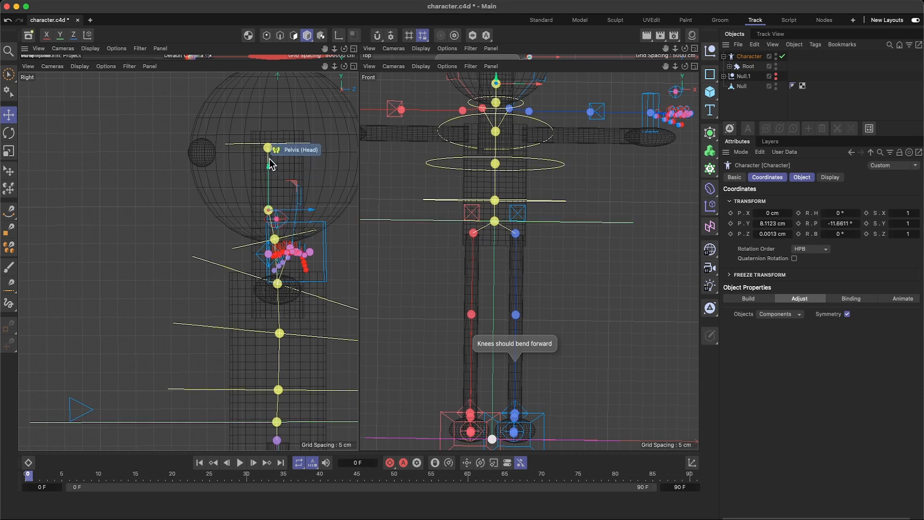
drag(268, 166, 264, 215)
click(274, 239)
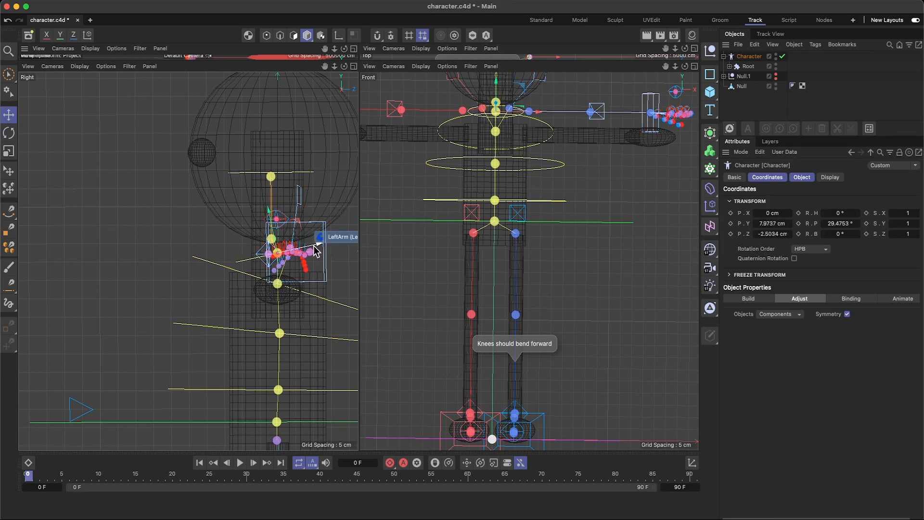
drag(315, 250, 301, 240)
click(269, 240)
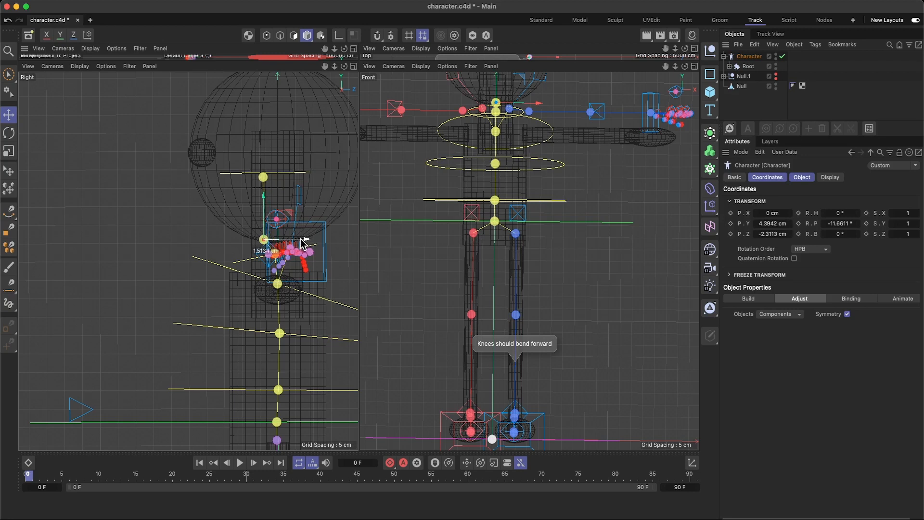
- Raise the HeadTop_End joint to the crown of the head sphere and move it back by about 3 cm
click(265, 176)
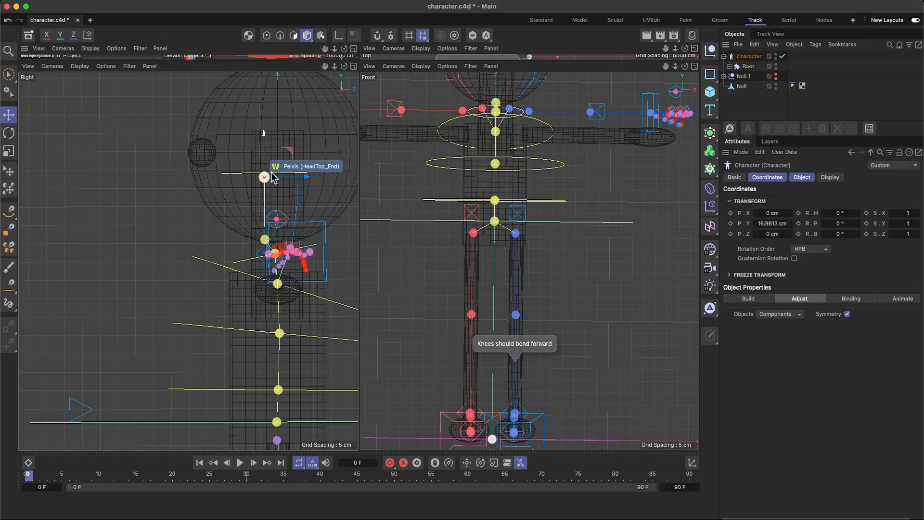
drag(268, 126, 267, 57)
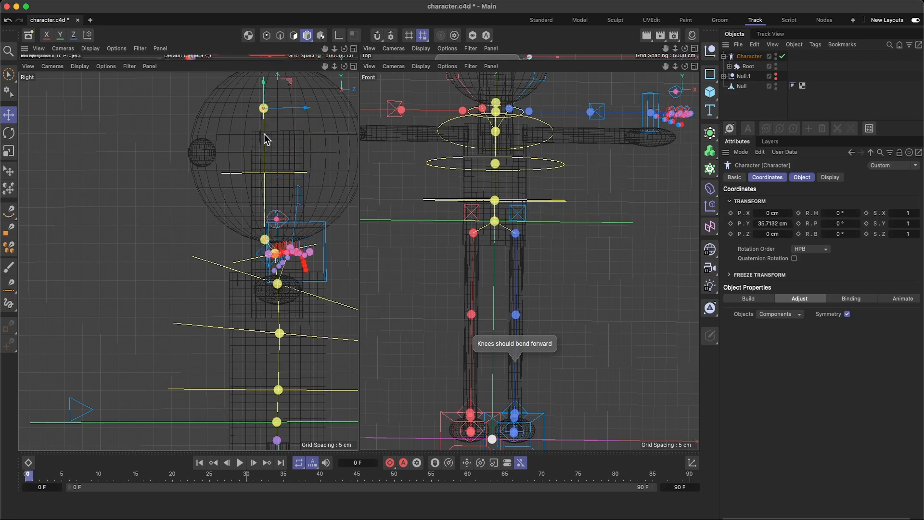
drag(328, 71, 311, 94)
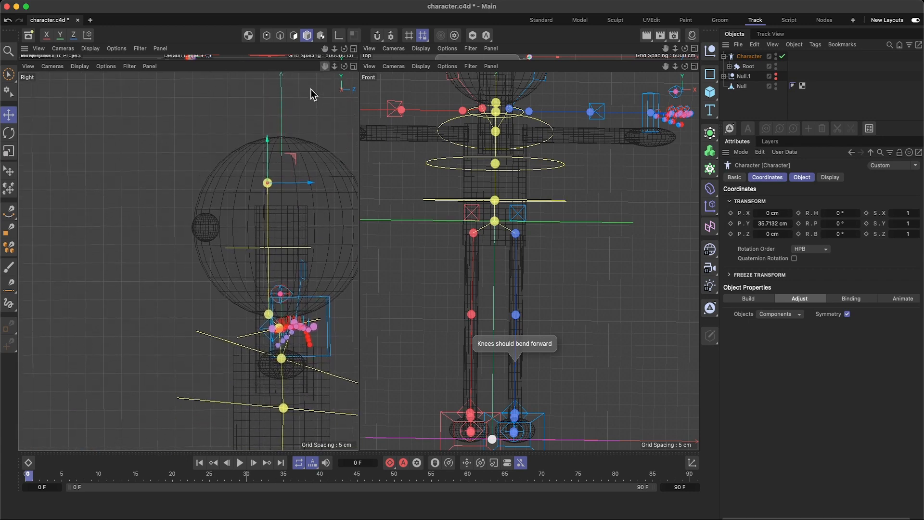
drag(266, 137, 267, 92)
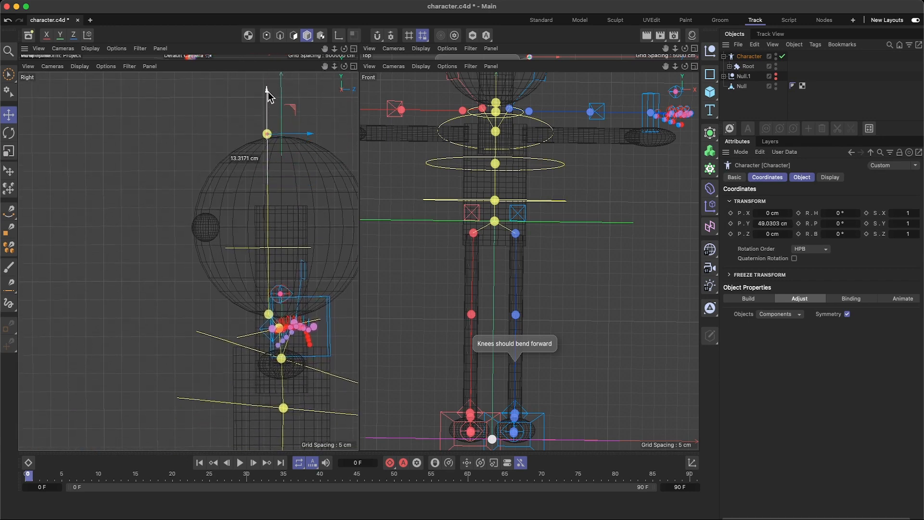
drag(308, 136, 322, 138)
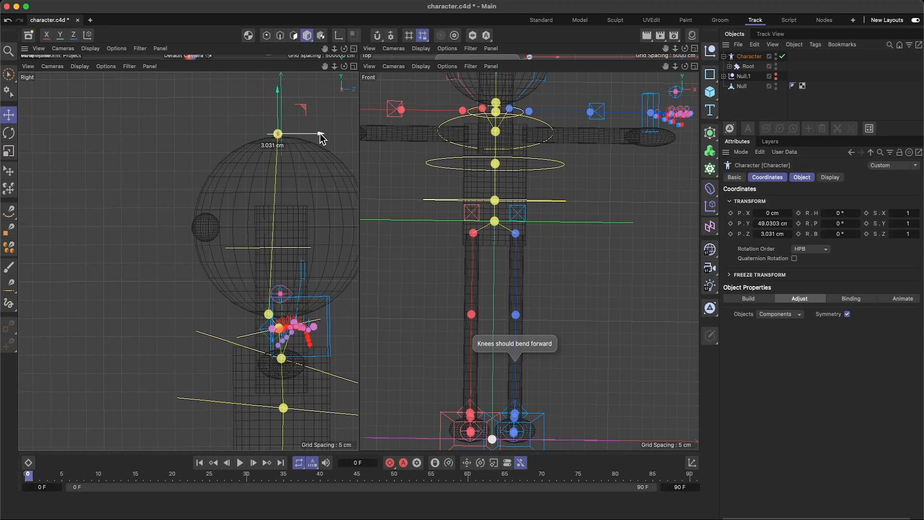
- Move the head joint back by about 2 cm and shift HeadTop_End forward by about 1.5 cm to straighten the head chain
click(269, 314)
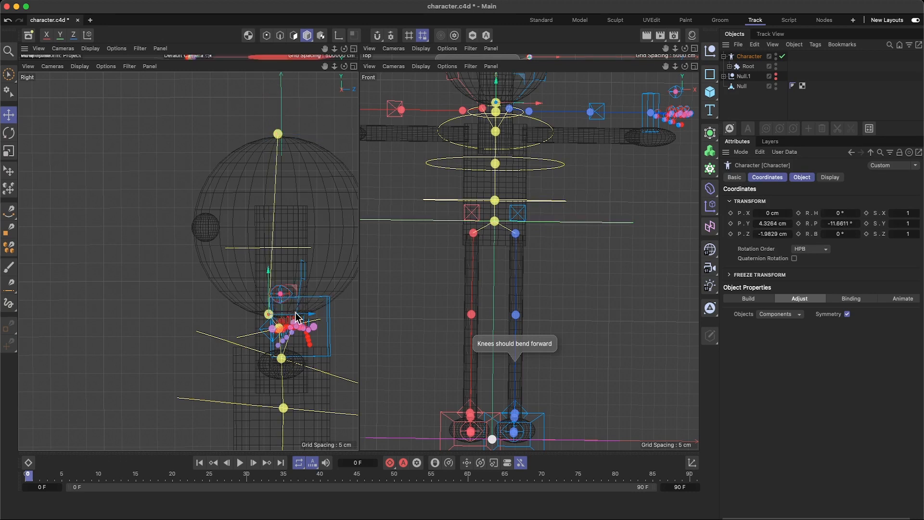
drag(308, 313, 315, 313)
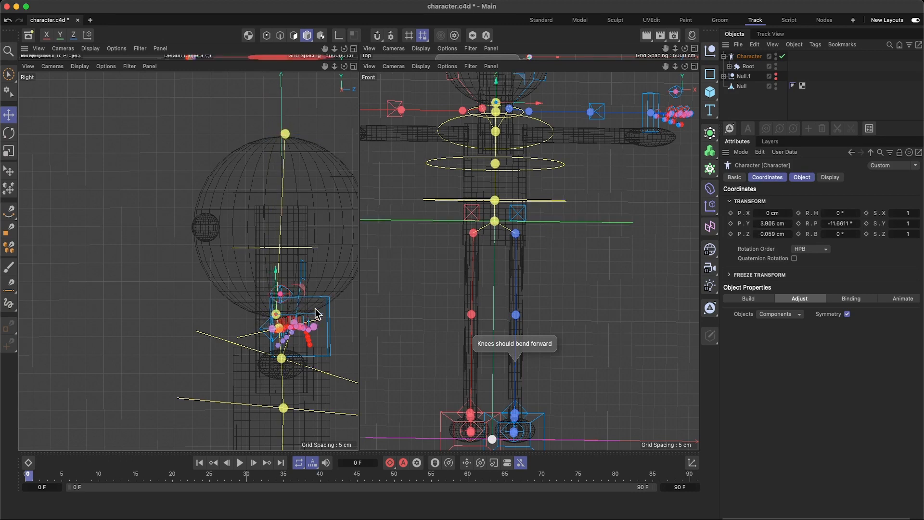
click(285, 133)
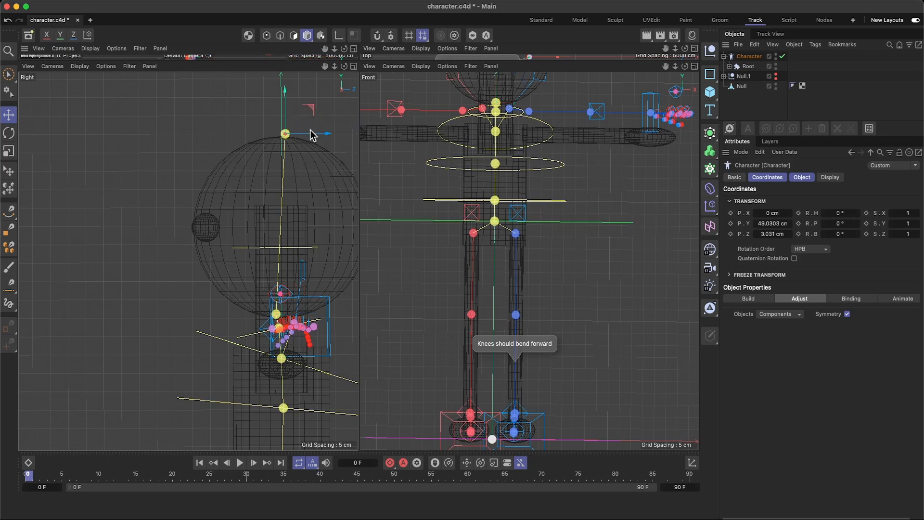
drag(320, 138, 315, 137)
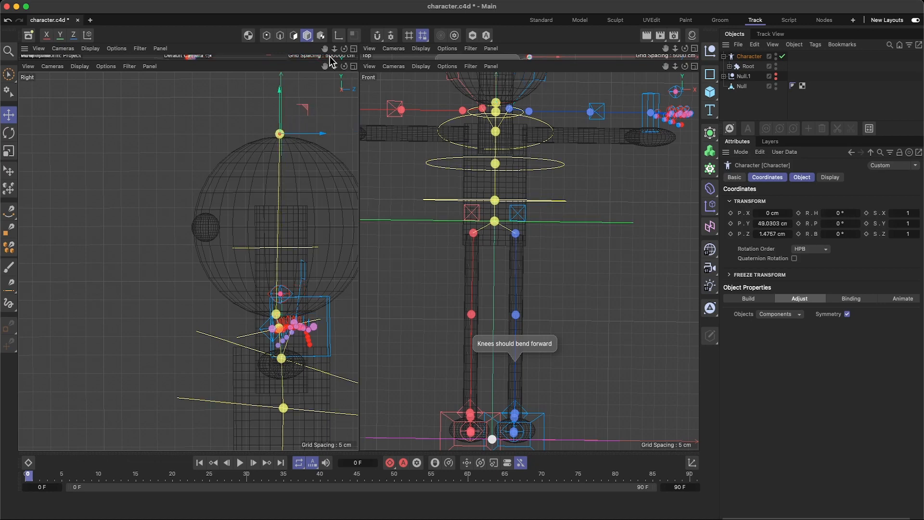
- Lower the Spine2 joint in the Front view so the shoulder and arm joints drop to the arm mesh's height
drag(325, 66, 255, 0)
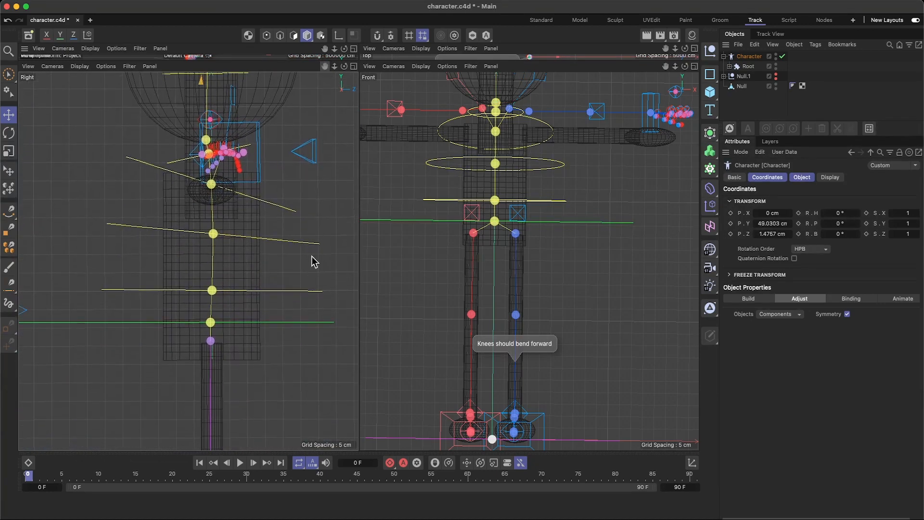
scroll(233, 297, down, 5)
scroll(239, 304, down, 3)
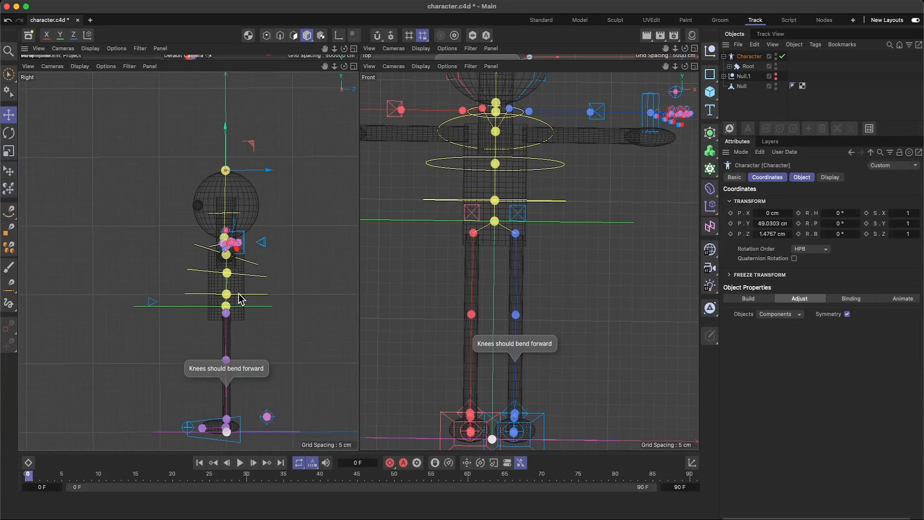
scroll(239, 291, up, 2)
scroll(264, 270, down, 2)
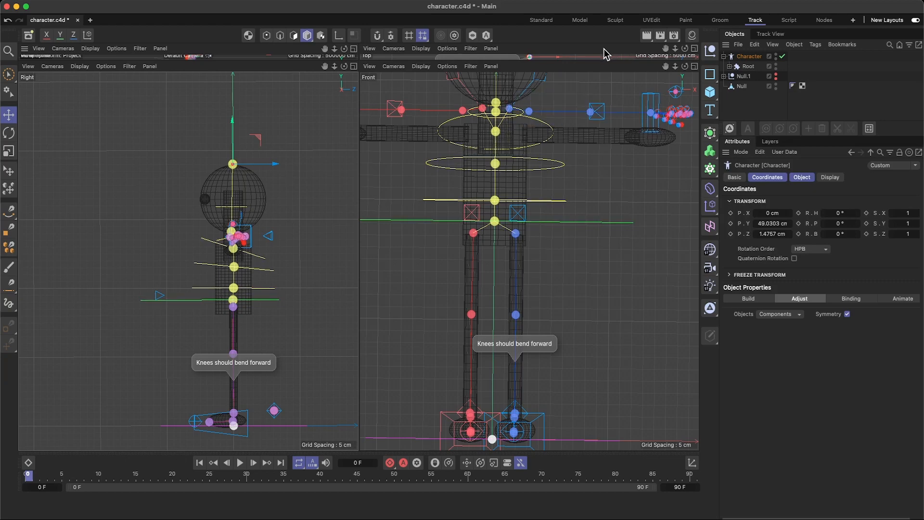
drag(665, 66, 665, 69)
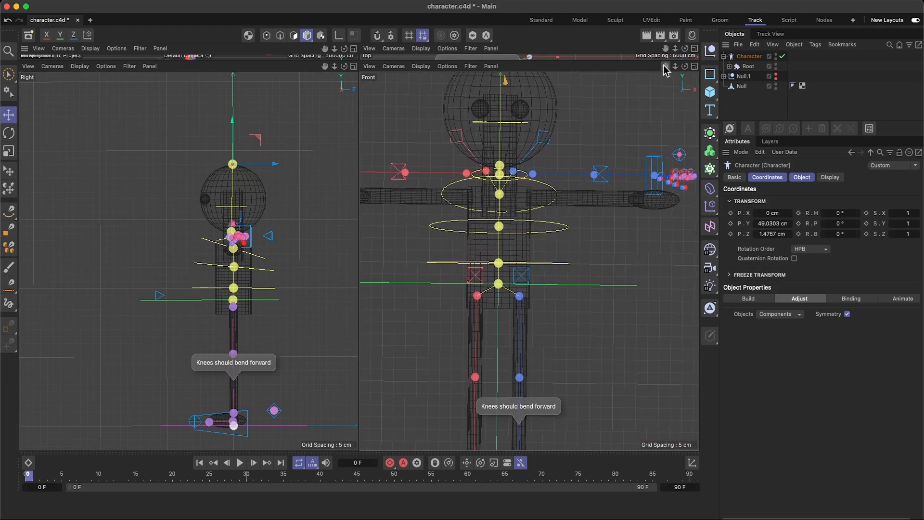
click(499, 194)
drag(499, 153, 498, 177)
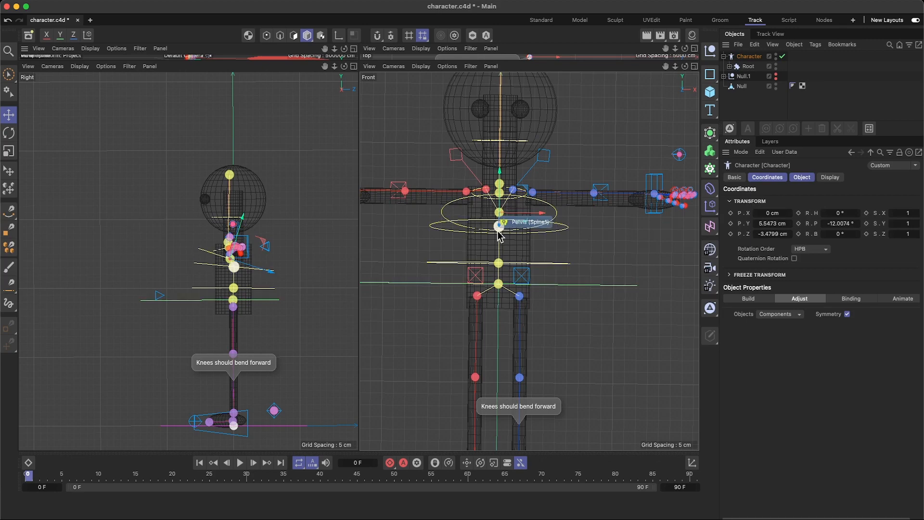
- Lower the Spine1 joint slightly within the torso in the Front view
click(499, 225)
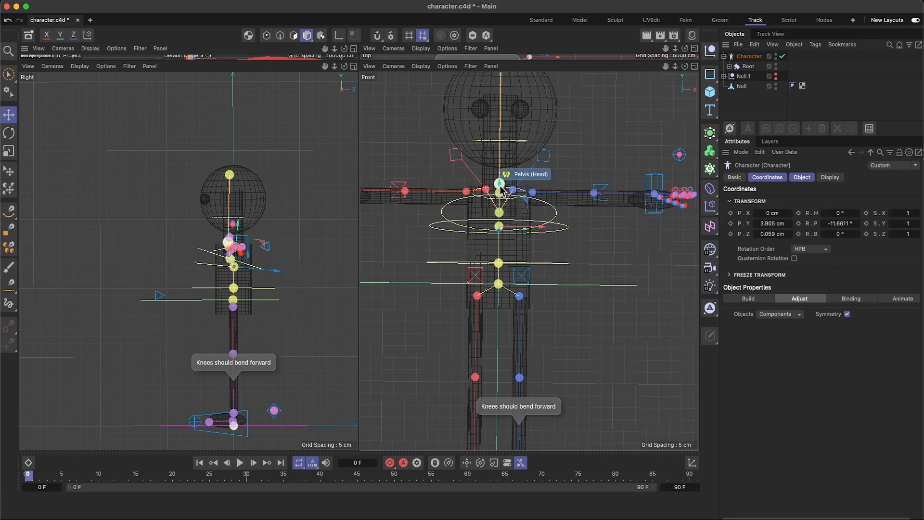
drag(500, 185, 500, 179)
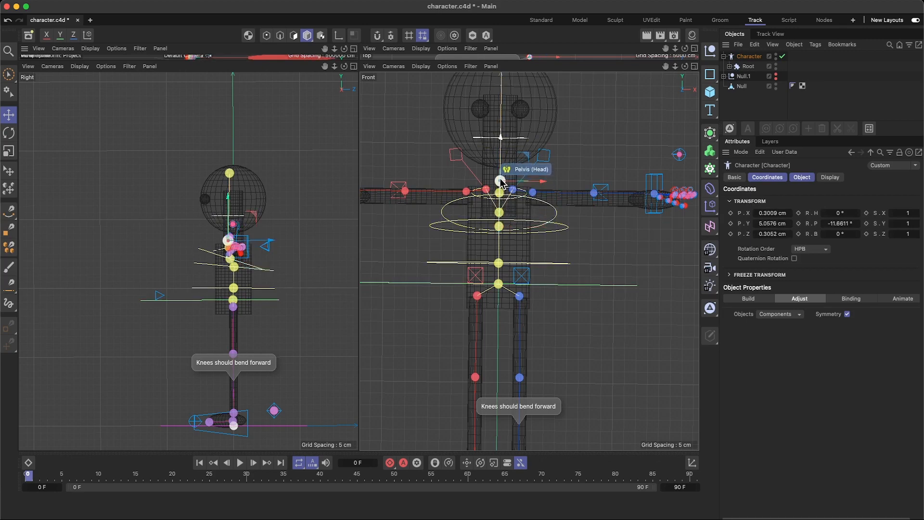
click(501, 228)
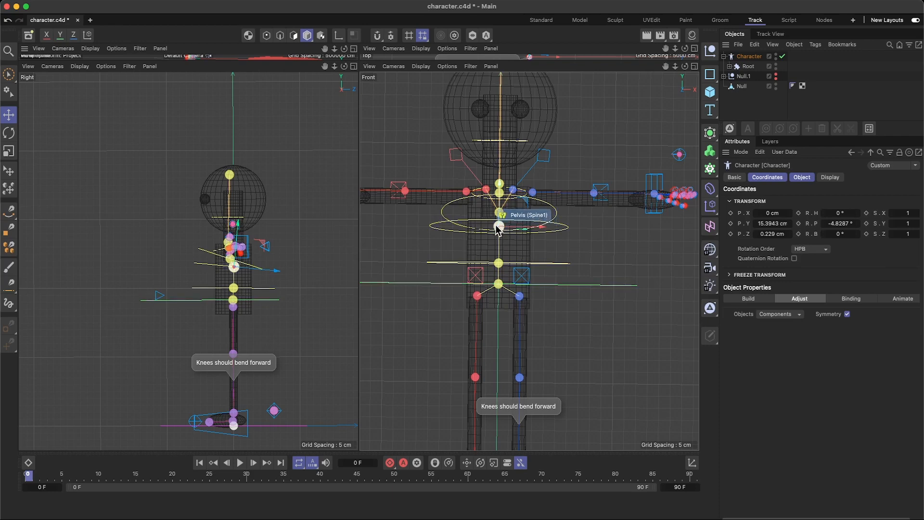
drag(500, 208, 506, 185)
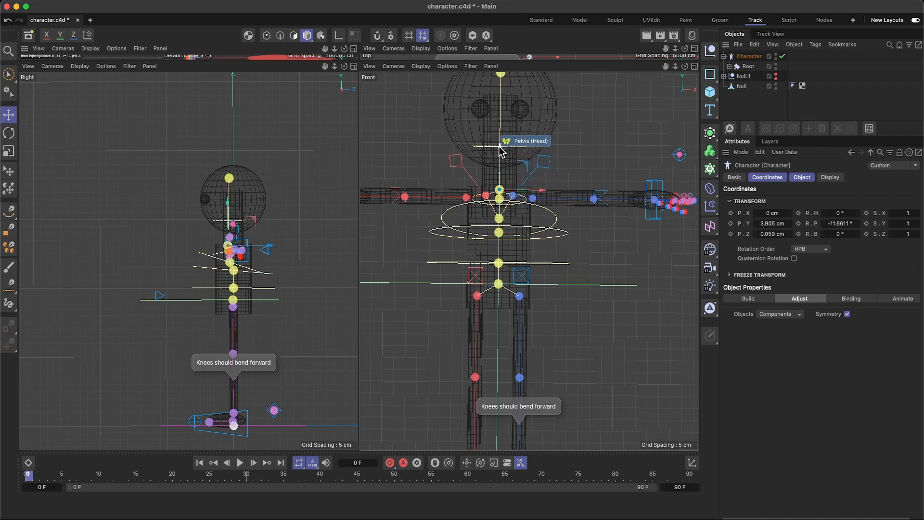
- Raise the head joint to the base of the head sphere and lower the neck joint's spacing to it by raising the neck slightly
drag(499, 143, 501, 124)
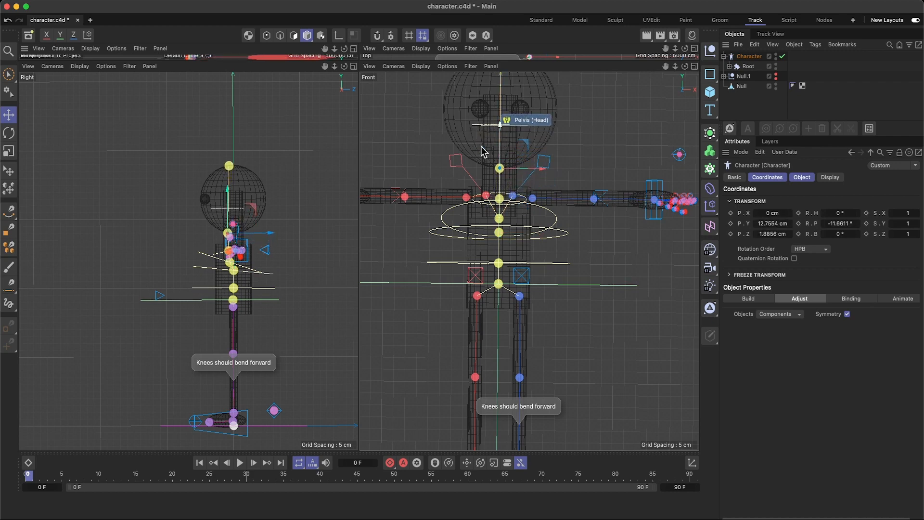
click(503, 200)
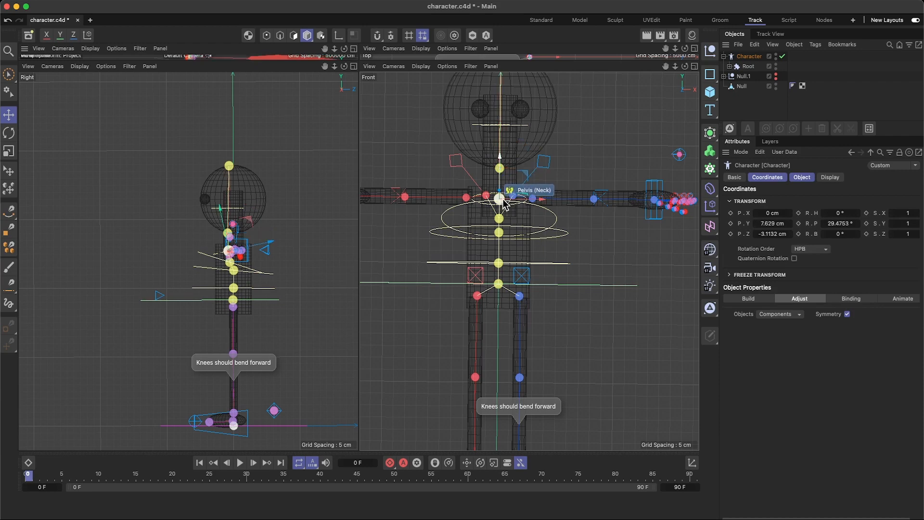
drag(500, 188, 501, 152)
- Move the RightForeArm joint inward toward the shoulder so the wrist and finger joints fit inside the hand mesh
scroll(508, 135, down, 3)
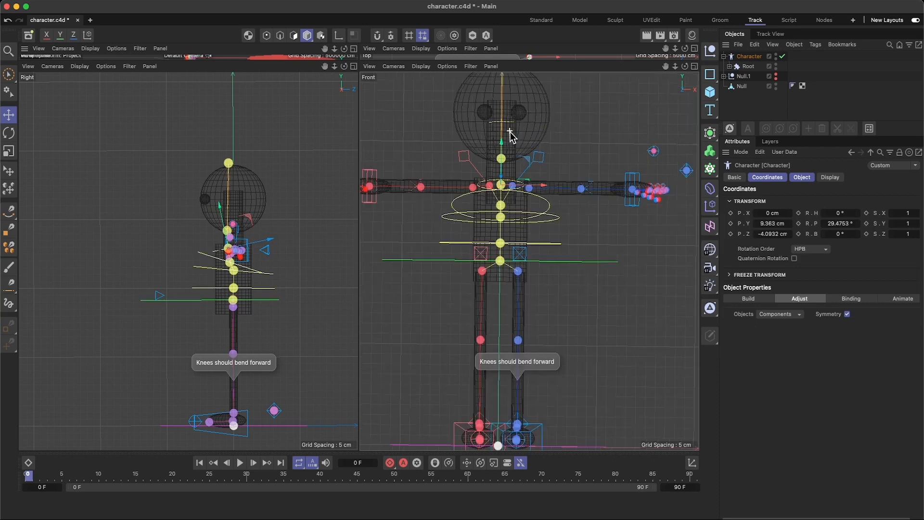
drag(666, 66, 533, 259)
scroll(425, 233, up, 5)
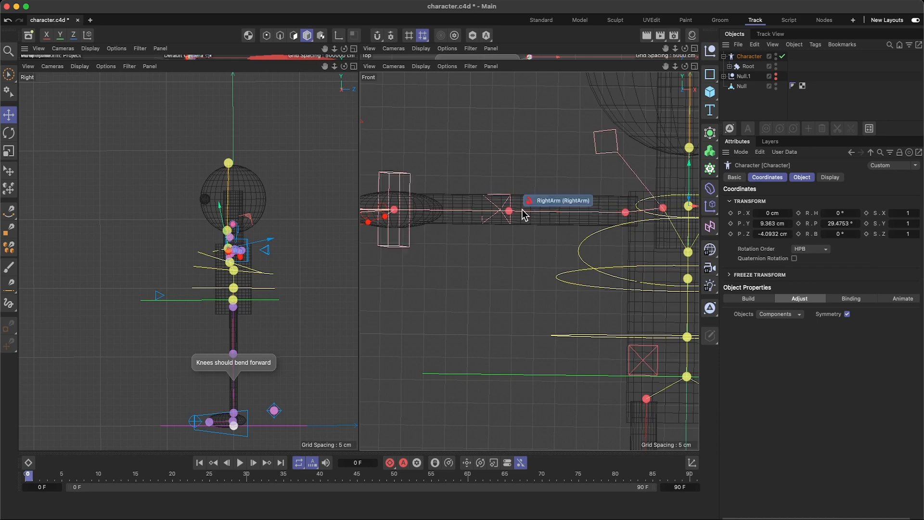
click(508, 211)
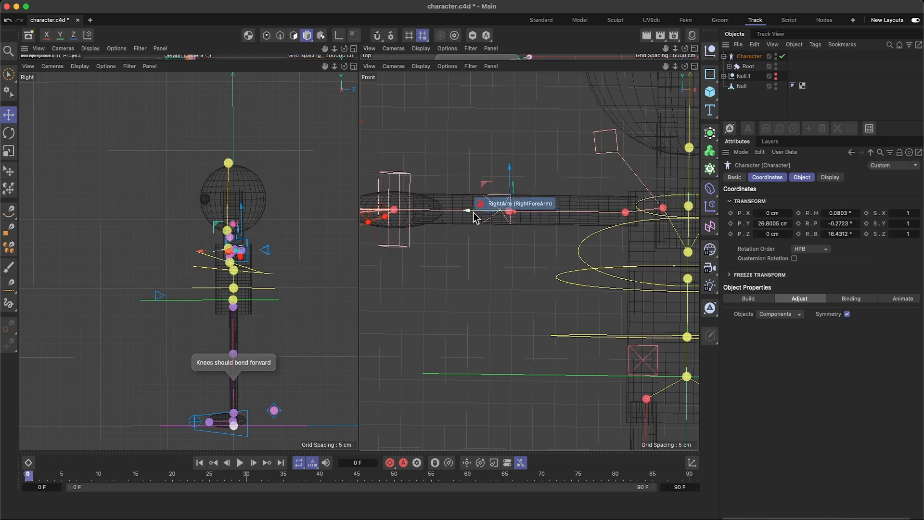
drag(468, 215, 513, 212)
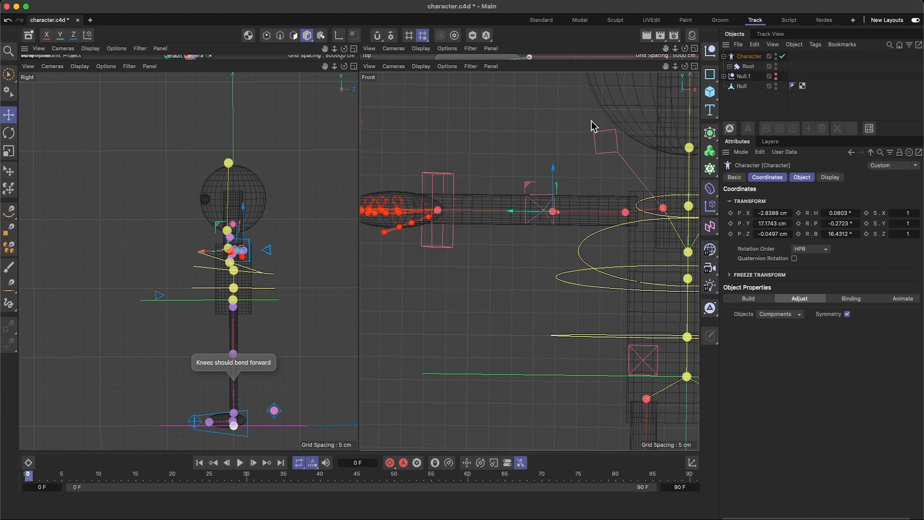
drag(665, 66, 716, 58)
drag(560, 207, 557, 207)
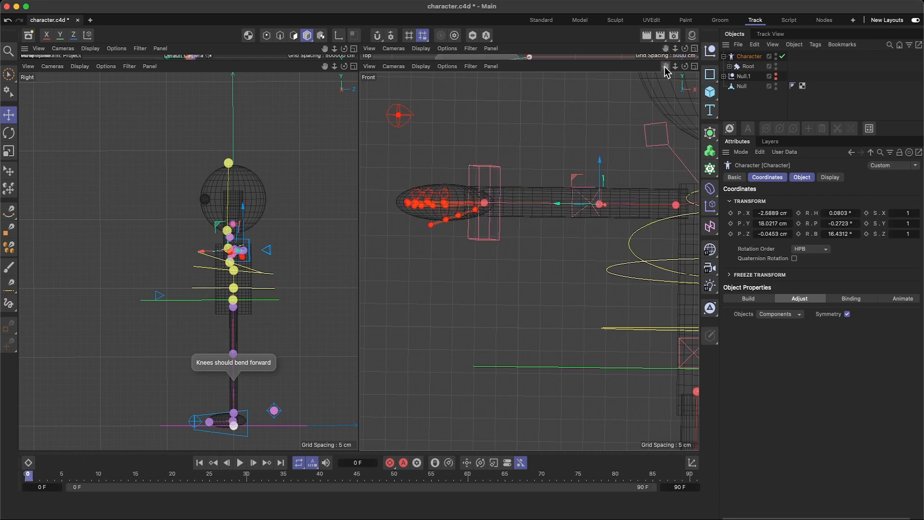
- Move the RightArm joint inward to the torso's edge and raise it by about 1.8 cm
drag(665, 67, 529, 261)
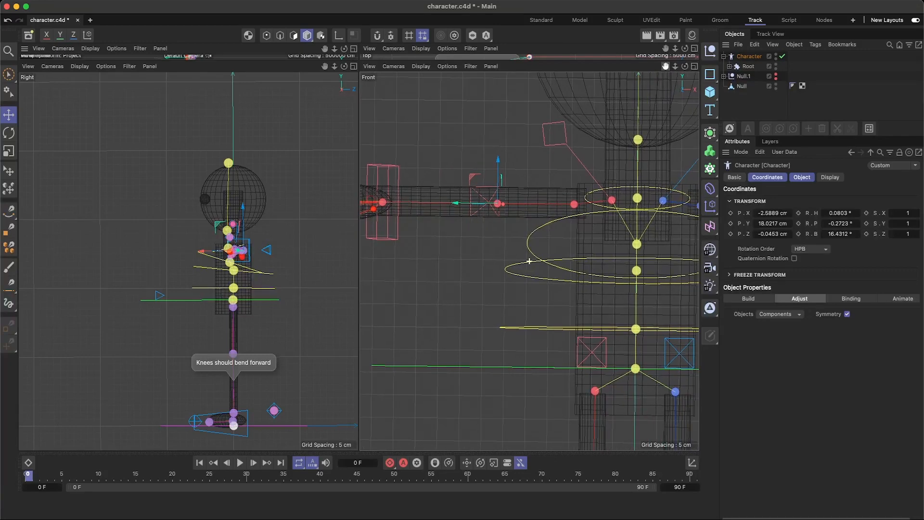
click(575, 205)
drag(532, 204, 543, 204)
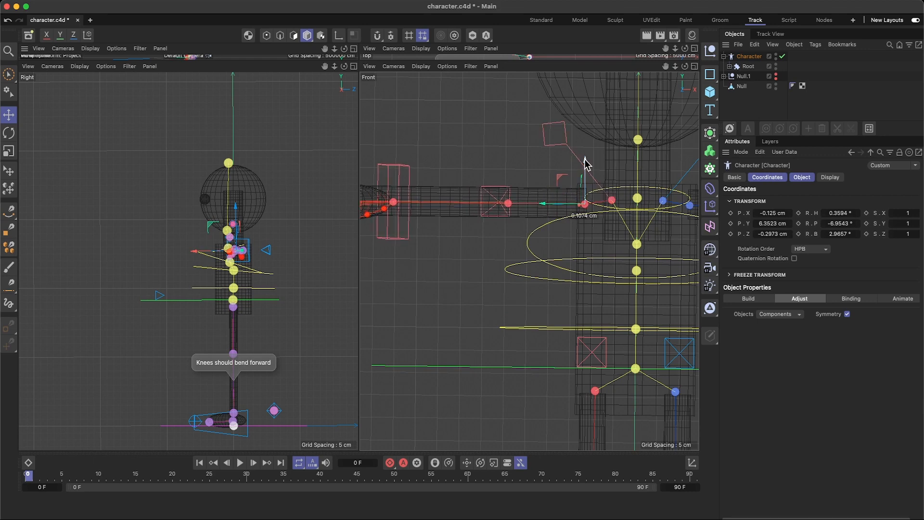
drag(585, 158, 584, 150)
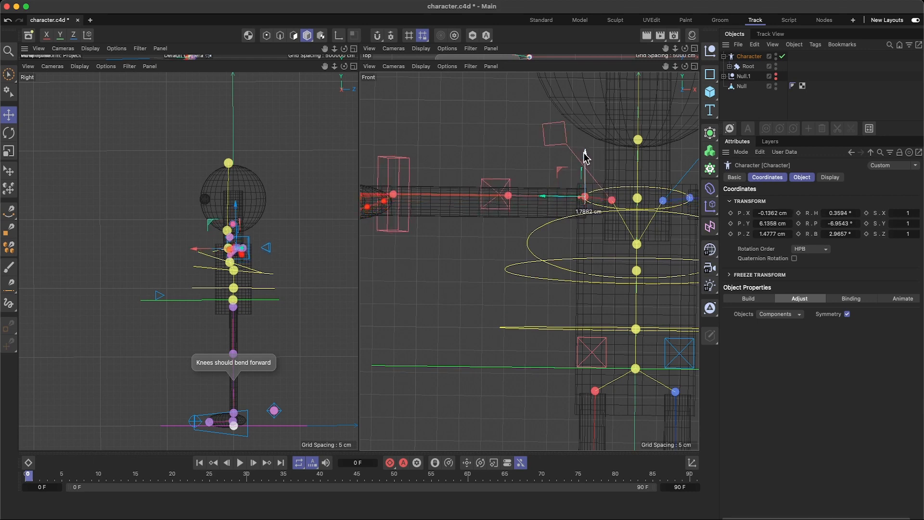
- Raise the inner right shoulder joint by about 1.2 cm and lower the RightArm joint level with it
click(613, 201)
drag(605, 154, 604, 148)
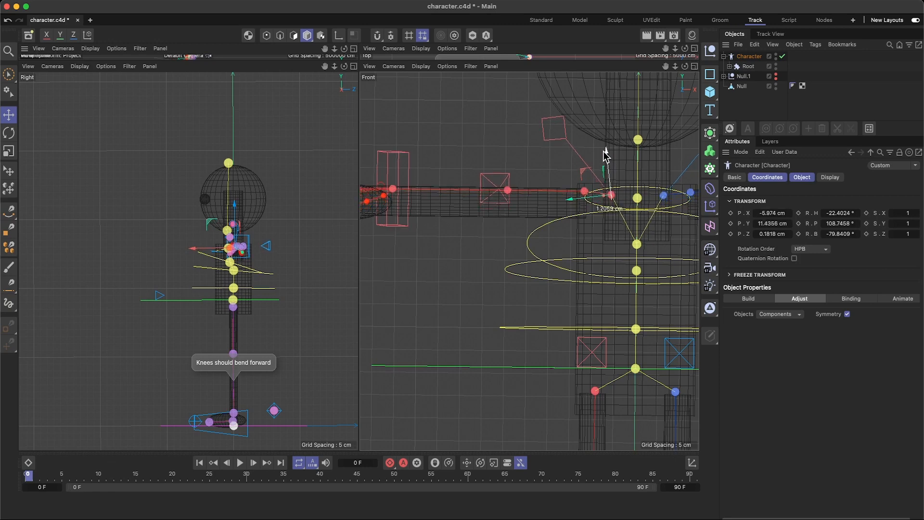
click(584, 191)
drag(584, 148, 584, 154)
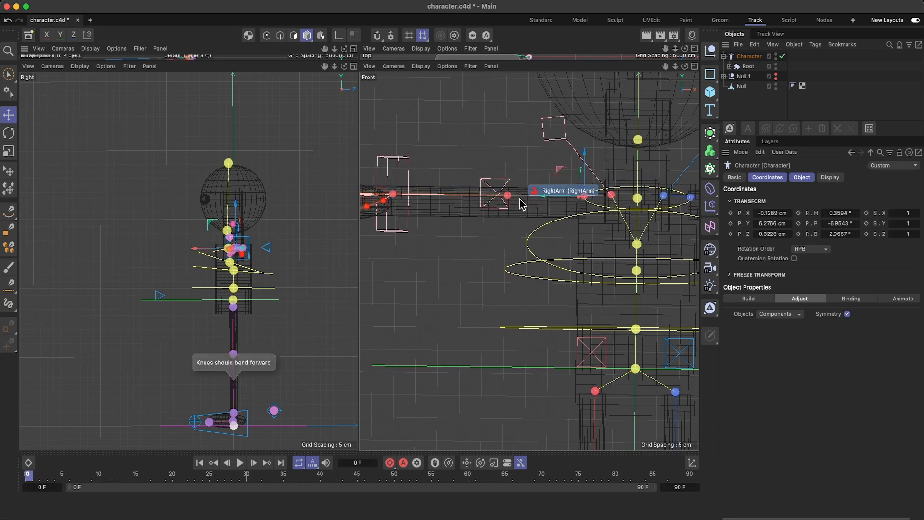
- Lower the RightForeArm joint to the centre line of the arm mesh
click(508, 196)
click(509, 196)
drag(509, 150, 509, 157)
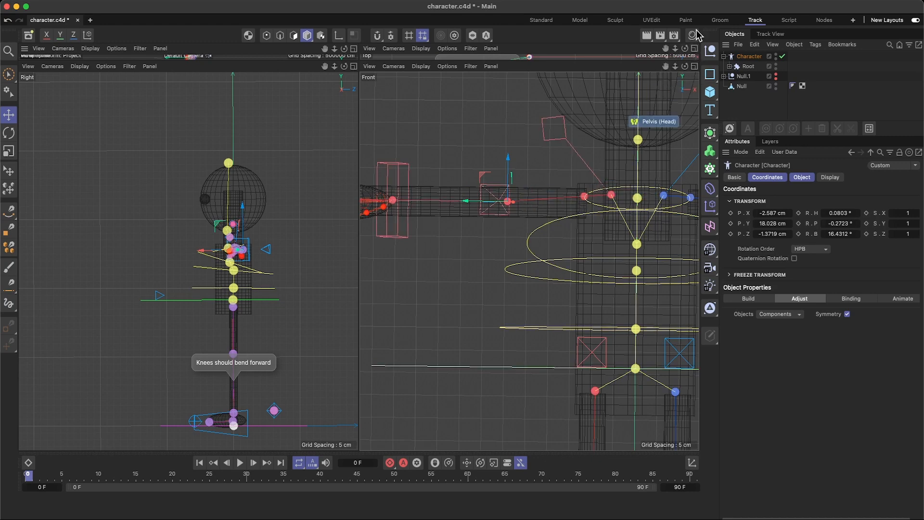
- Try to move the right hand's RightHandIndex1 finger joint within the hand mesh
drag(665, 68, 612, 100)
click(464, 198)
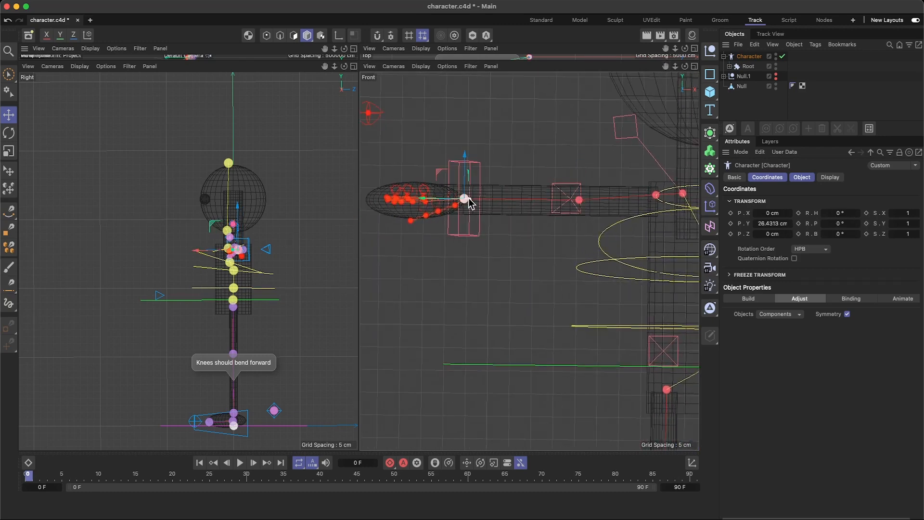
click(425, 199)
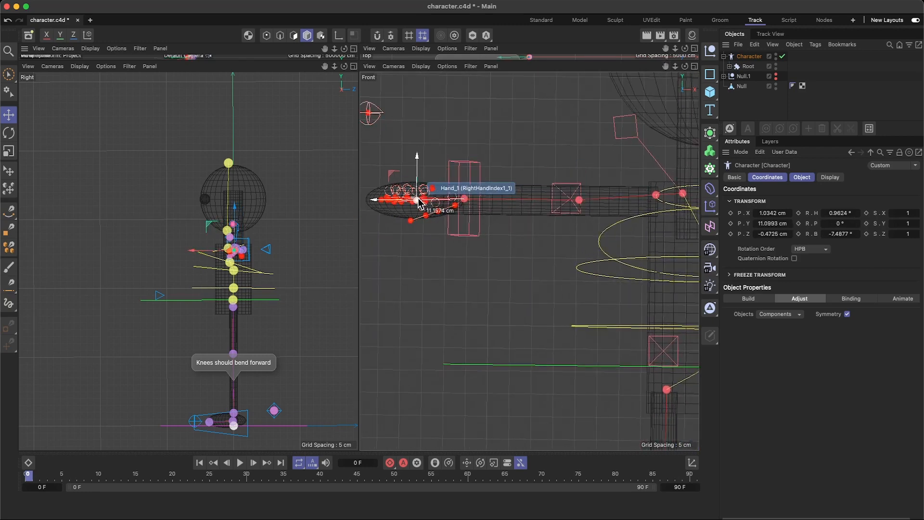
key(9)
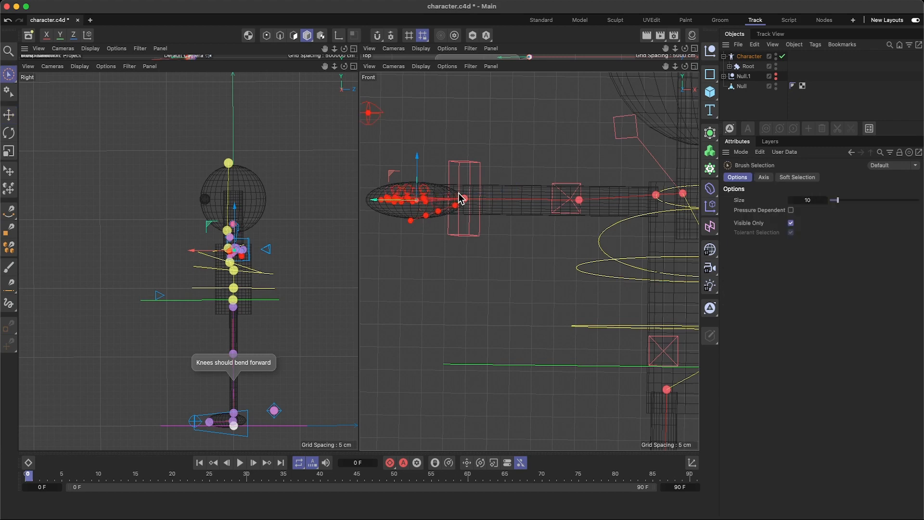
- Try to select the right wrist and finger joints with the Brush Selection tool
click(464, 199)
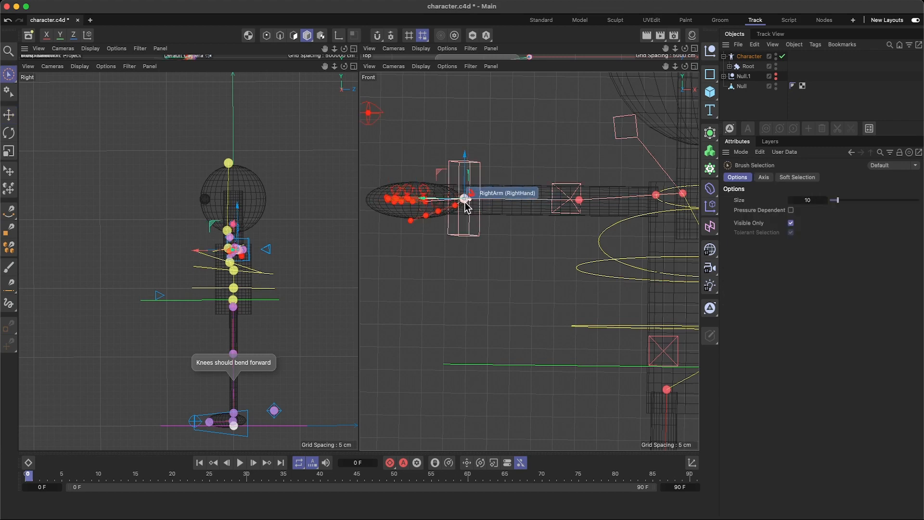
click(426, 200)
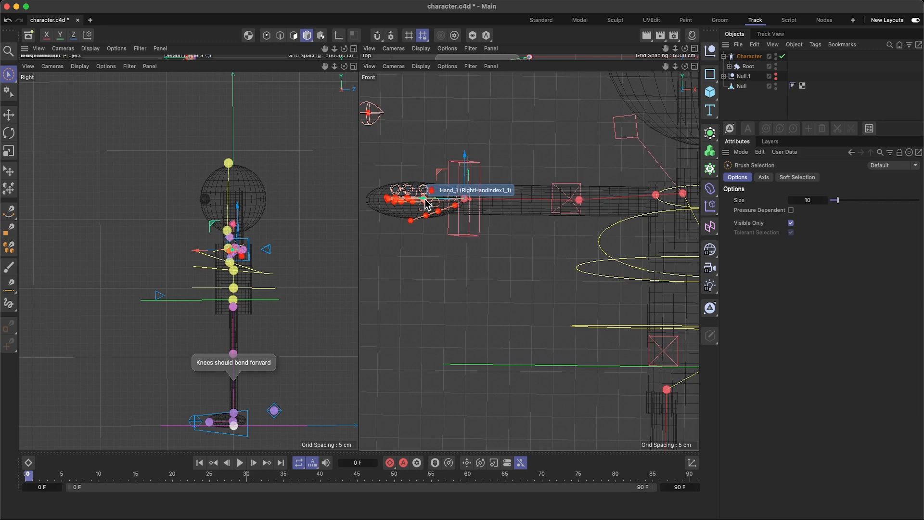
click(425, 202)
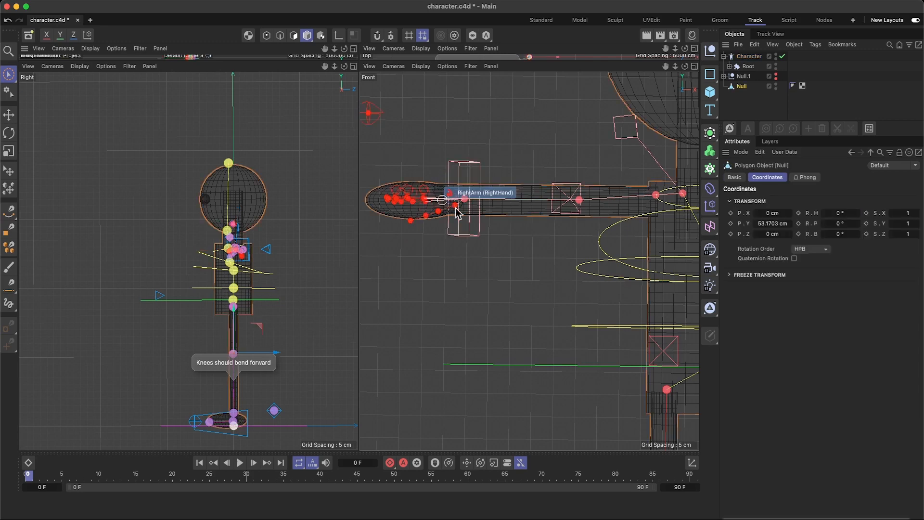
click(429, 276)
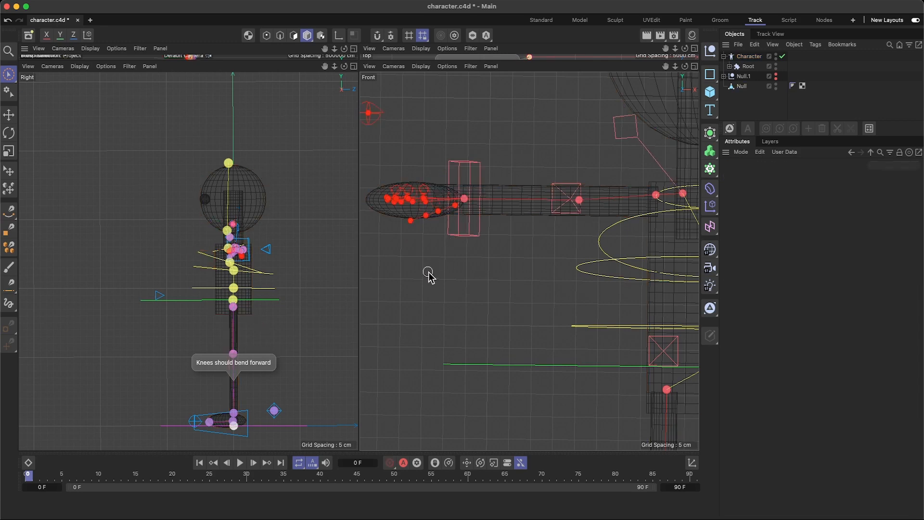
click(473, 206)
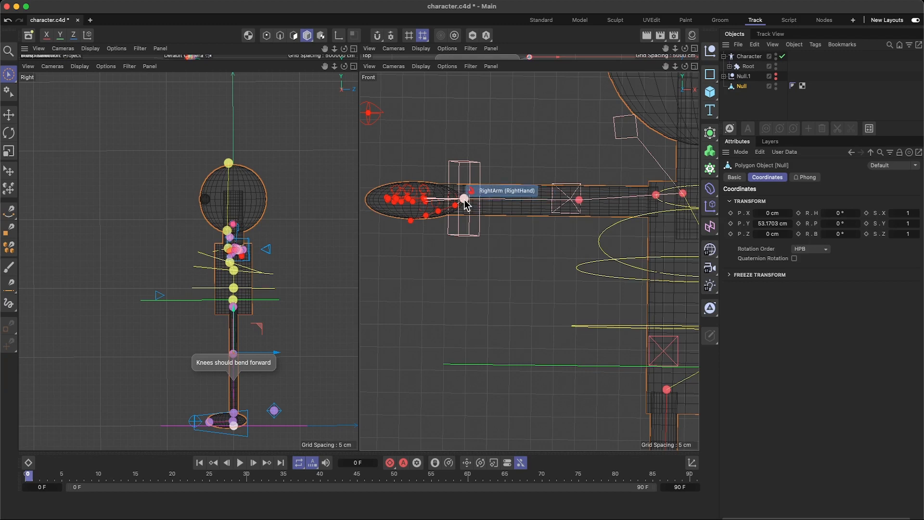
click(476, 261)
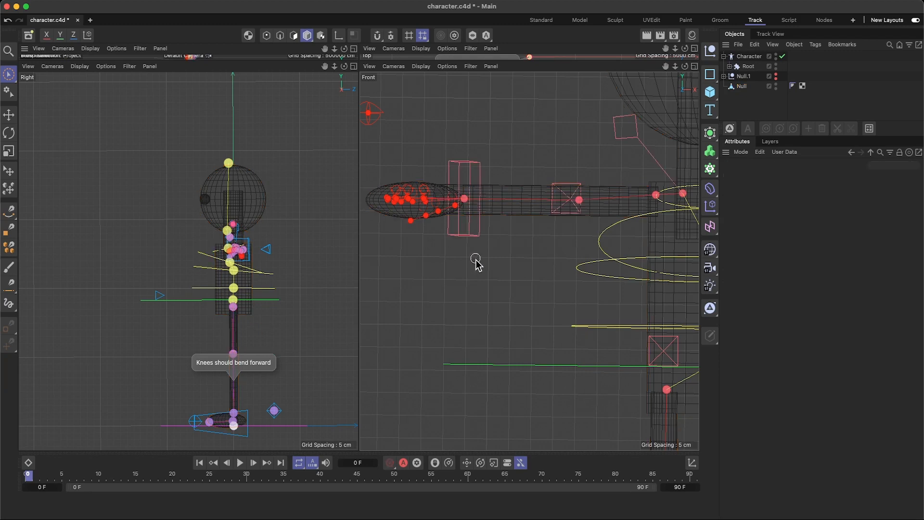
key(super+z)
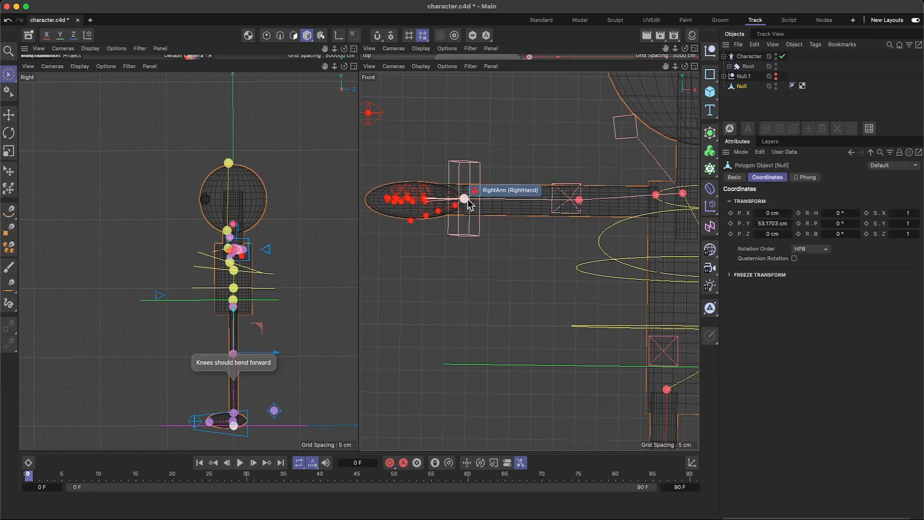
click(484, 153)
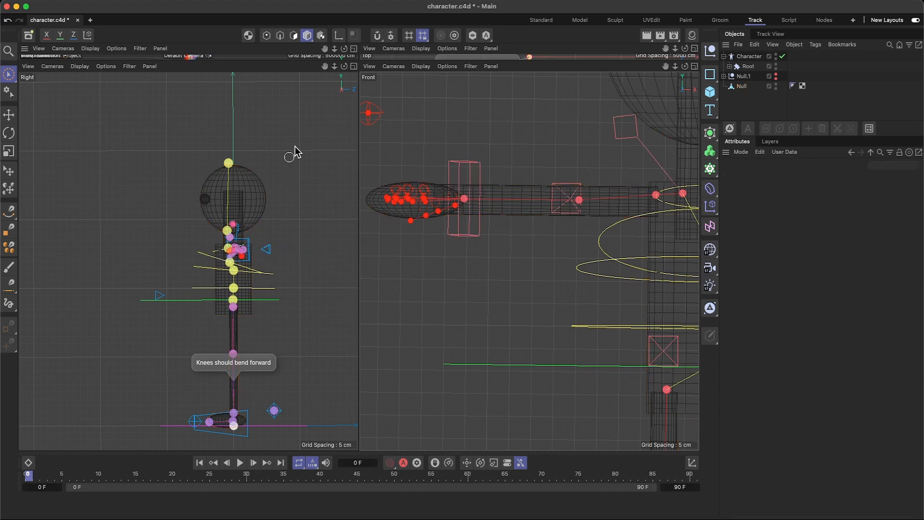
- Resize the viewport panes so the perspective, top, right and front views are all usable
click(351, 64)
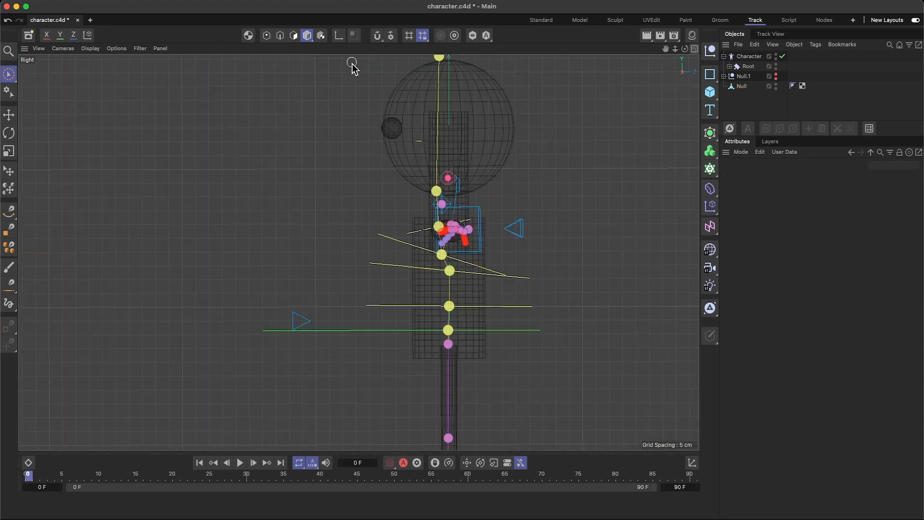
click(694, 49)
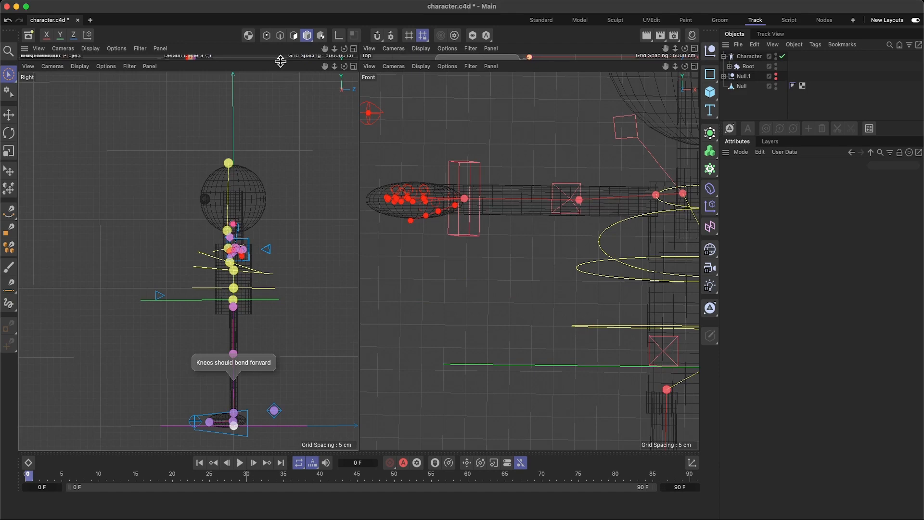
drag(280, 64, 270, 273)
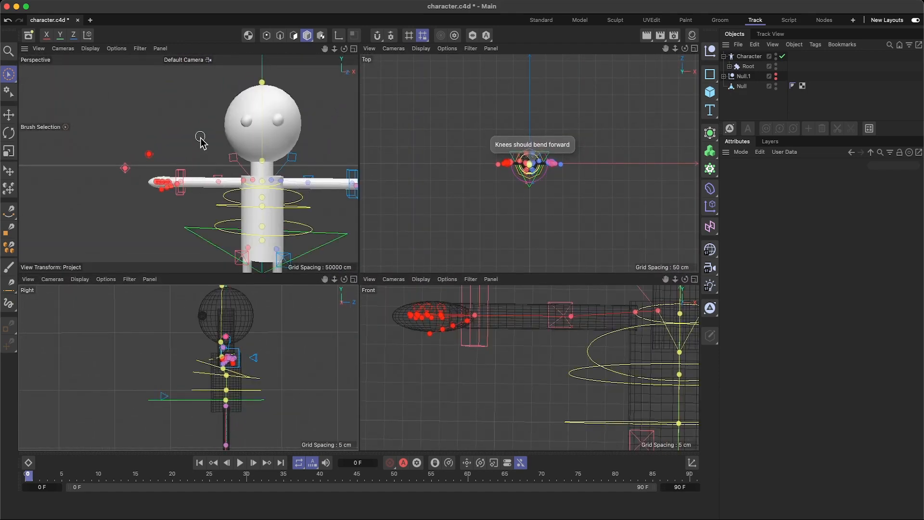
- Move the RightHand wrist joint about 1.9 cm outward along the arm, toward the hand mesh
alt+drag(200, 137, 250, 250)
scroll(176, 148, up, 5)
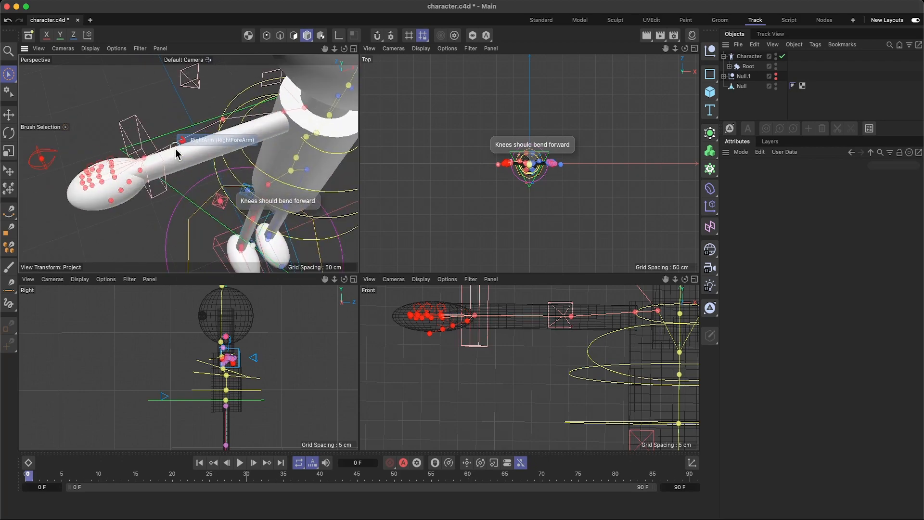
scroll(177, 155, up, 3)
click(123, 167)
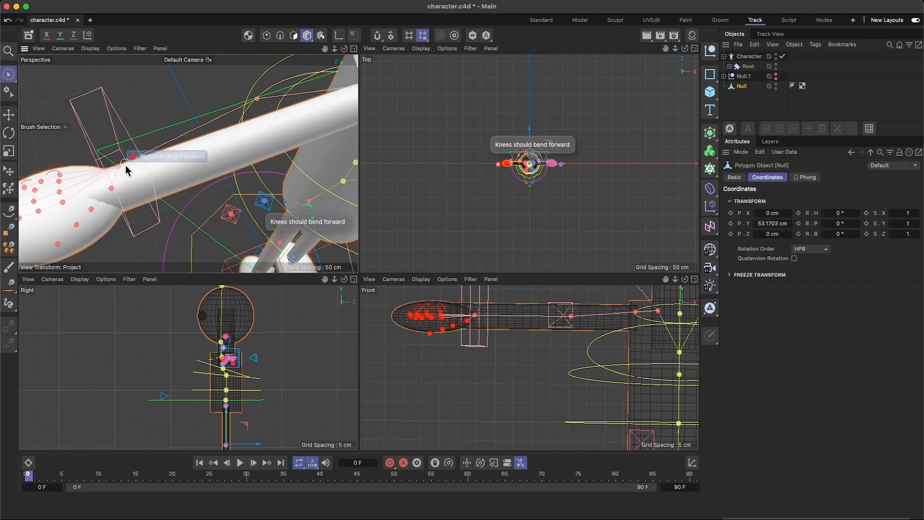
click(9, 113)
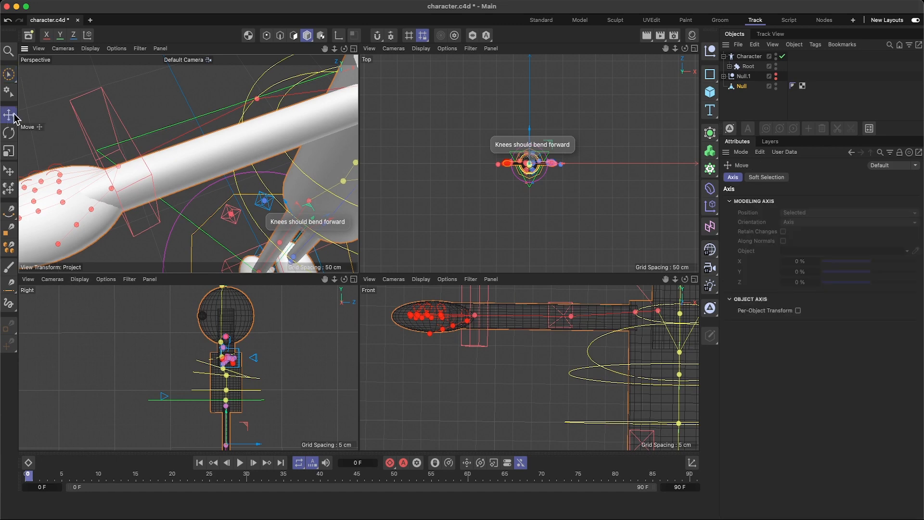
click(117, 168)
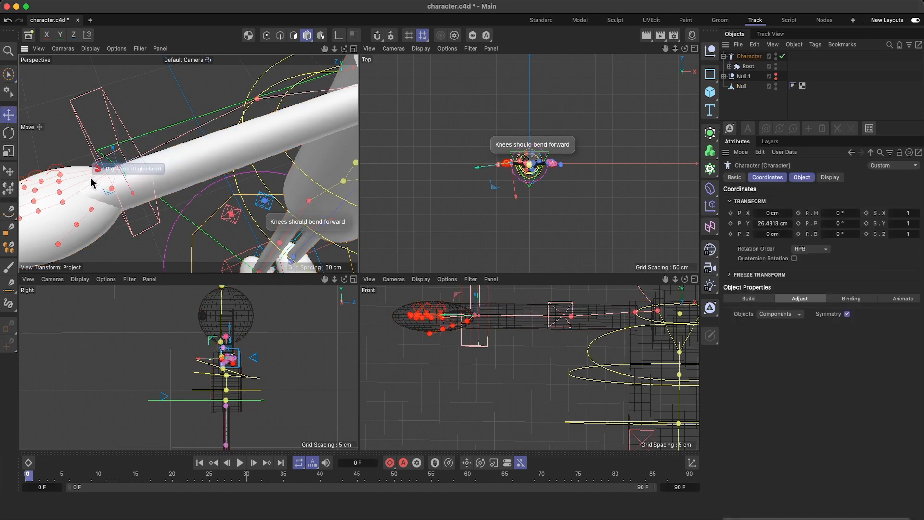
drag(90, 178, 123, 112)
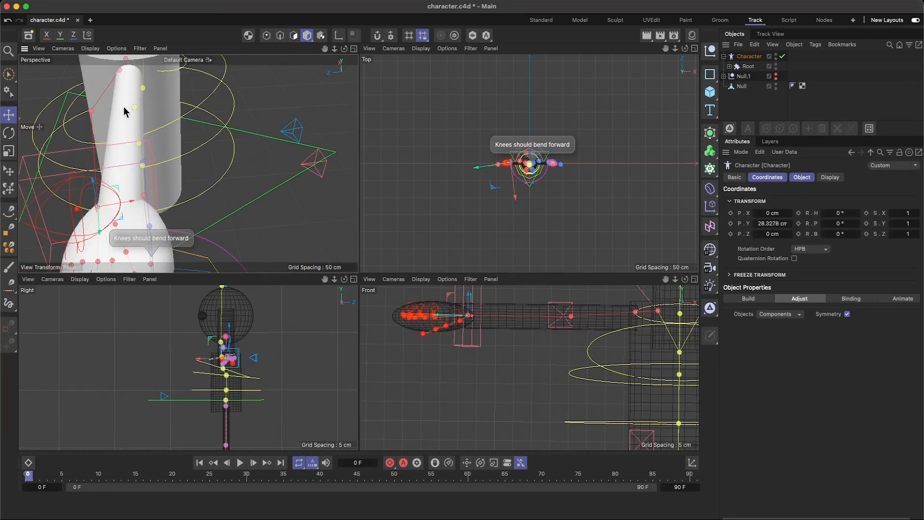
- Move the RightForeArm joint forward by about 6.9 cm in the top view to bring it inside the arm mesh
scroll(535, 168, up, 2)
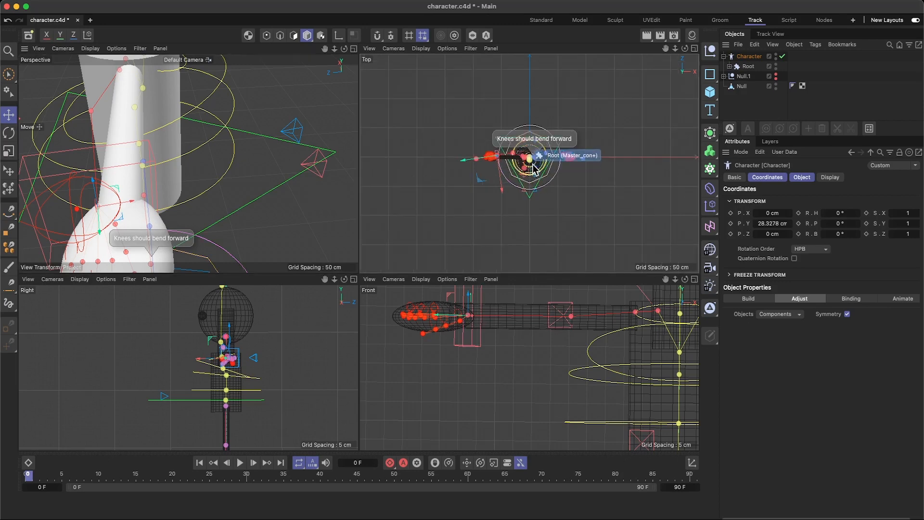
scroll(533, 168, up, 4)
drag(665, 49, 746, 68)
scroll(579, 154, up, 2)
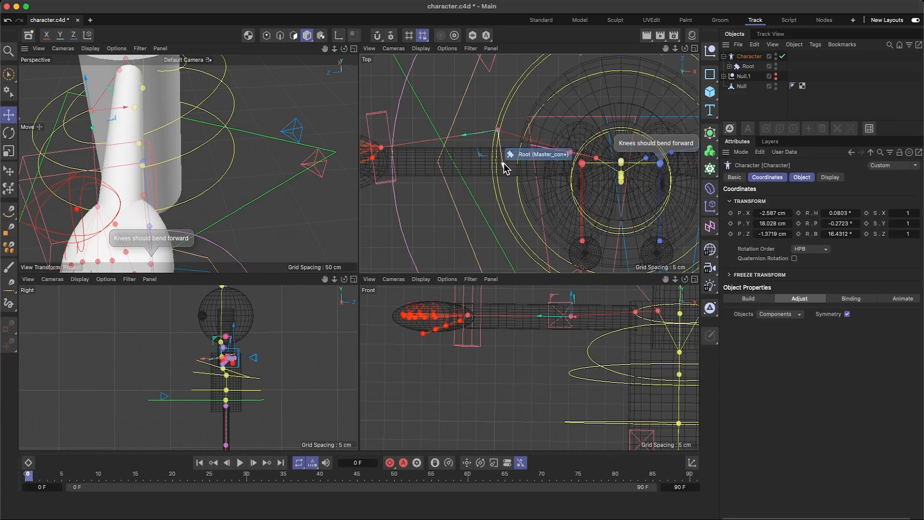
drag(503, 163, 505, 193)
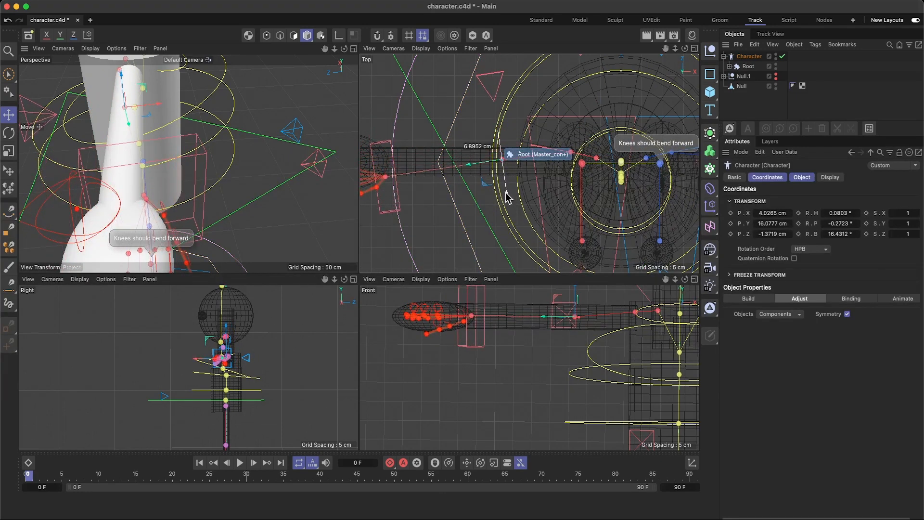
- Move the inner right shoulder and RightArm joints forward by about 2.2 cm toward the arm's centre line
scroll(570, 163, up, 3)
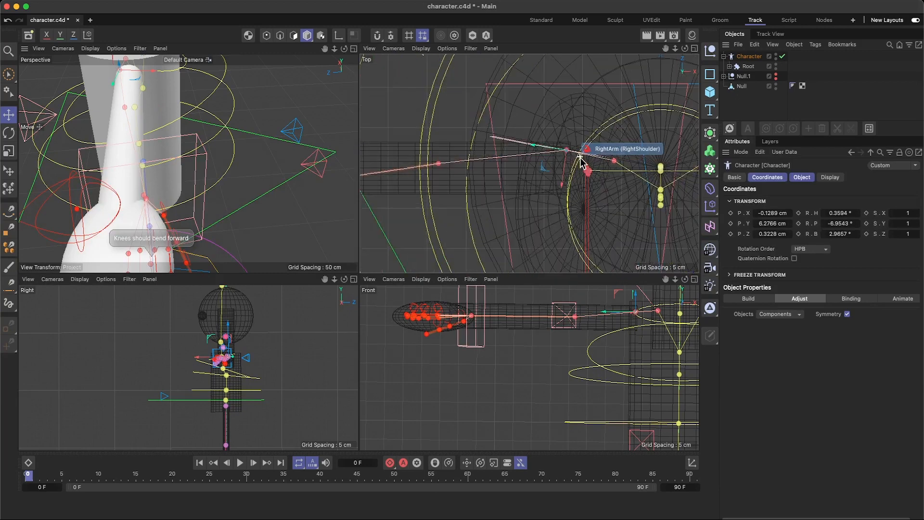
mouse_move(564, 187)
mouse_down()
mouse_move(562, 205)
mouse_move(604, 198)
mouse_move(605, 219)
mouse_move(555, 218)
mouse_move(556, 204)
mouse_up()
click(615, 162)
click(563, 191)
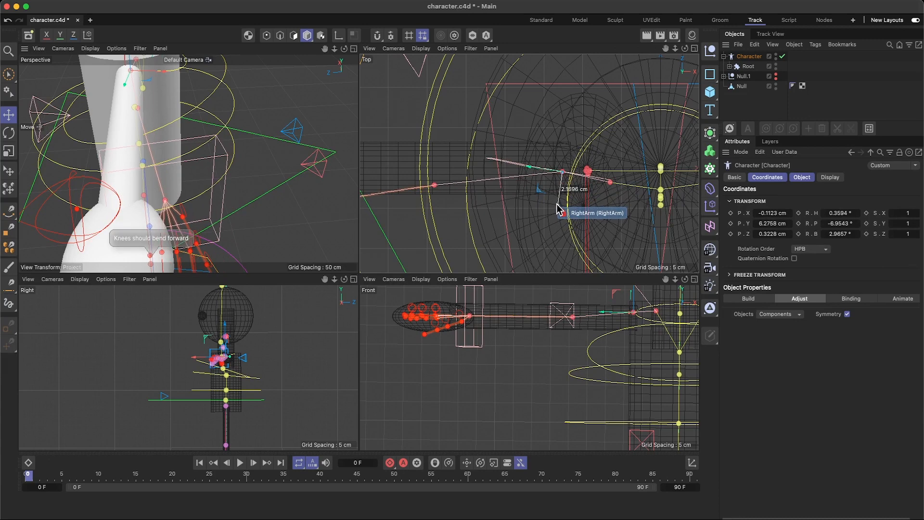
- Move the RightForeArm joint back by about 2.2 cm onto the arm's centre line in the top view
click(438, 192)
click(436, 188)
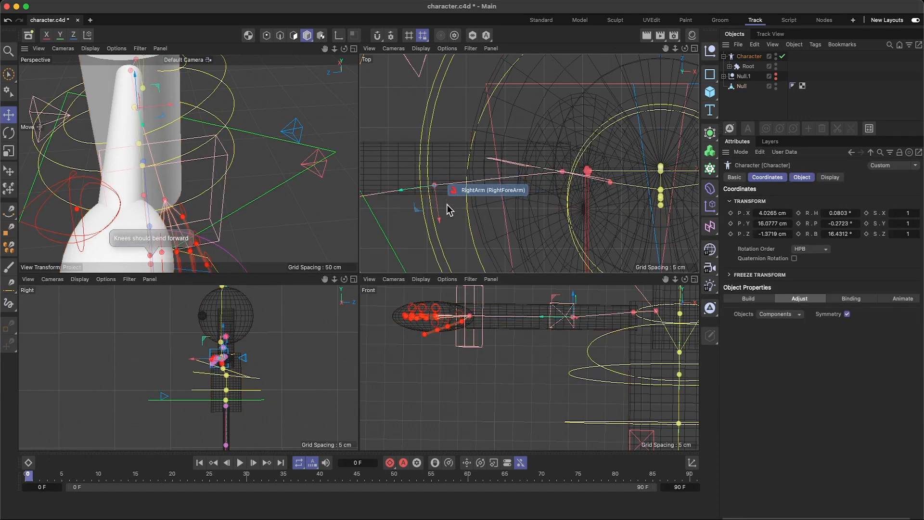
drag(439, 220, 434, 198)
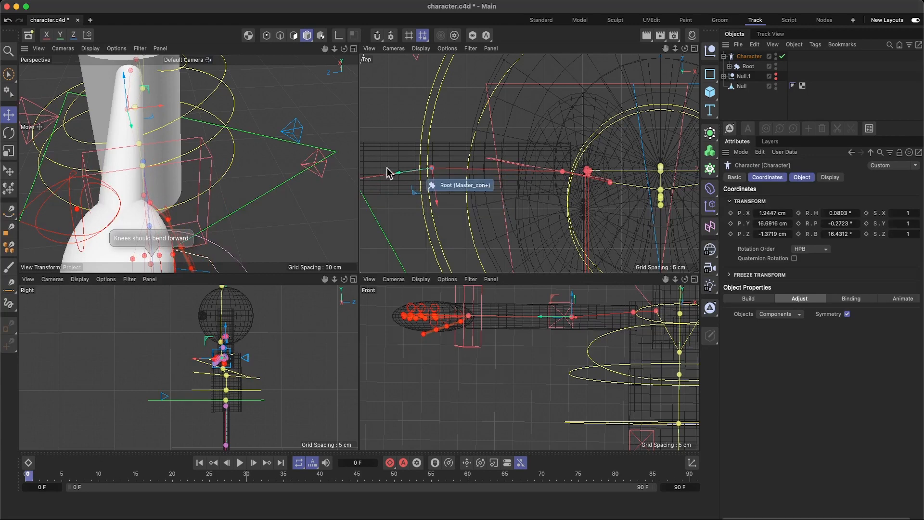
- Move the RightHand joint back onto the arm's centre line so the finger joints sit inside the hand mesh
scroll(406, 166, down, 5)
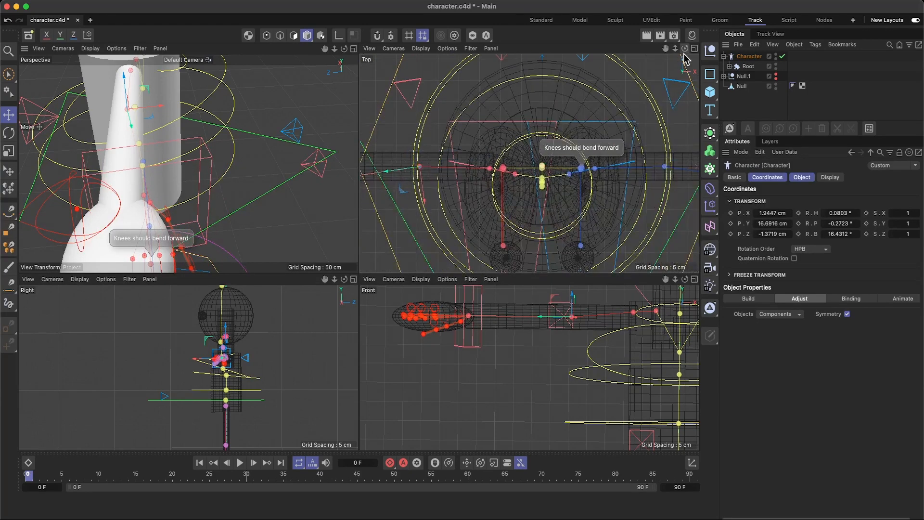
drag(665, 49, 853, 27)
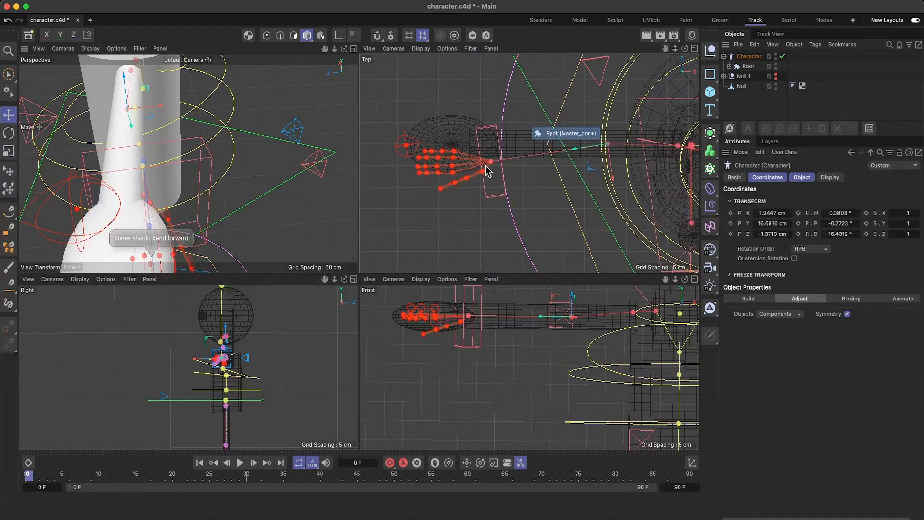
drag(481, 157, 499, 175)
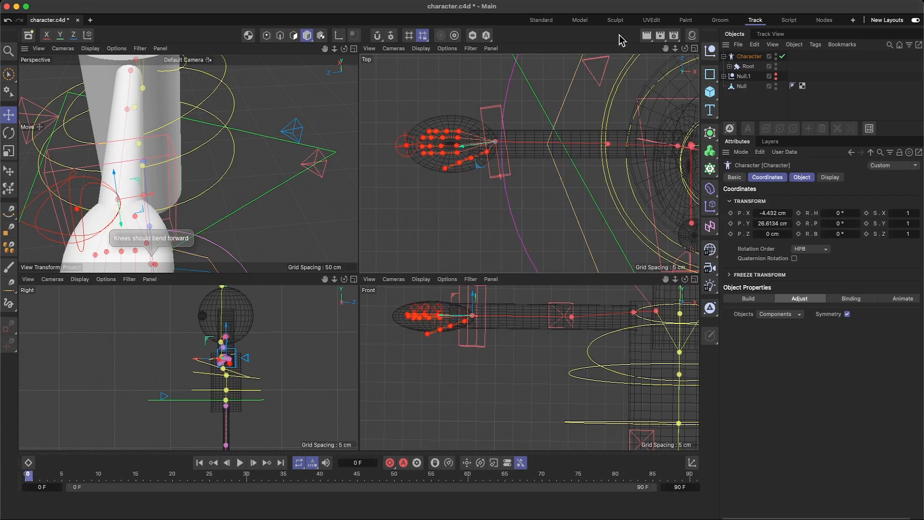
- Switch the character rig back to Build mode and inspect its fit in a maximized perspective view
scroll(259, 168, down, 8)
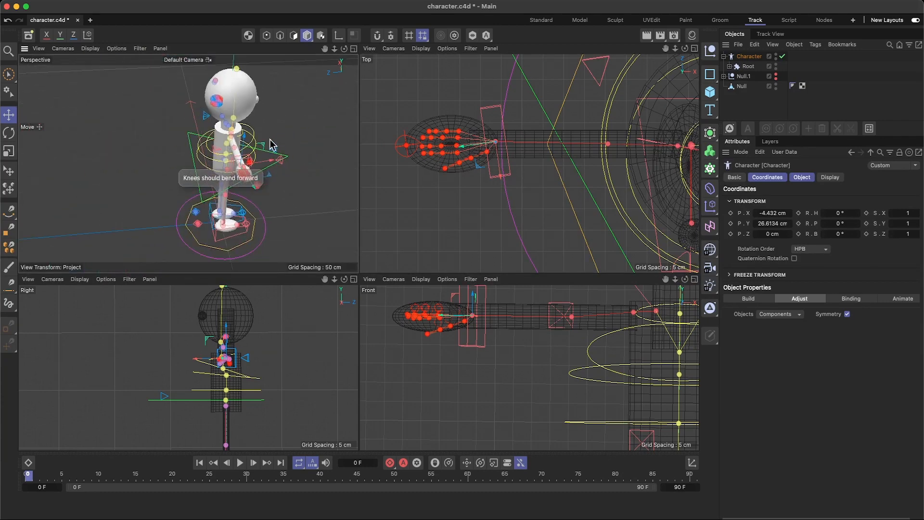
alt+drag(306, 112, 191, 76)
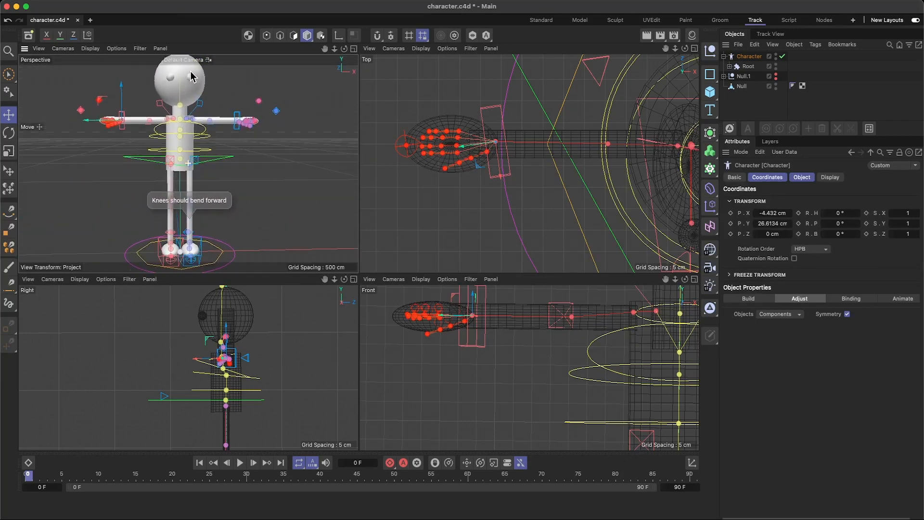
click(750, 299)
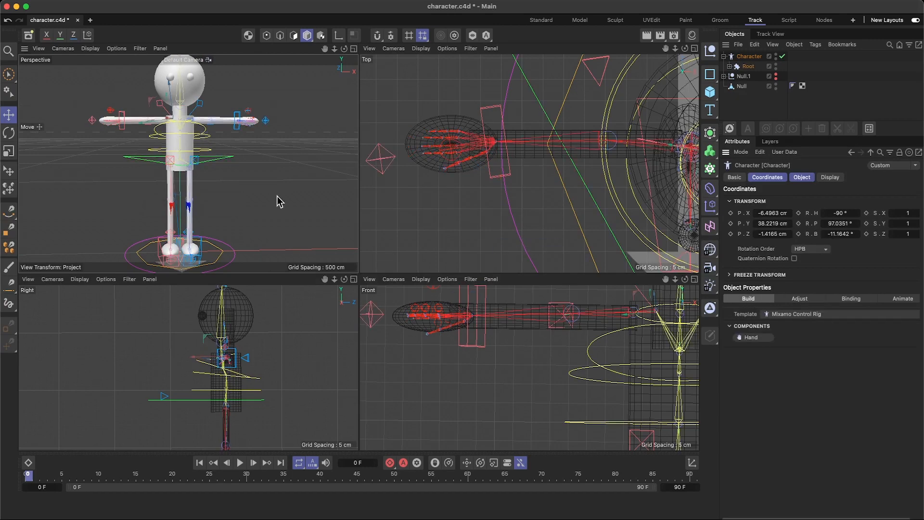
scroll(187, 170, up, 5)
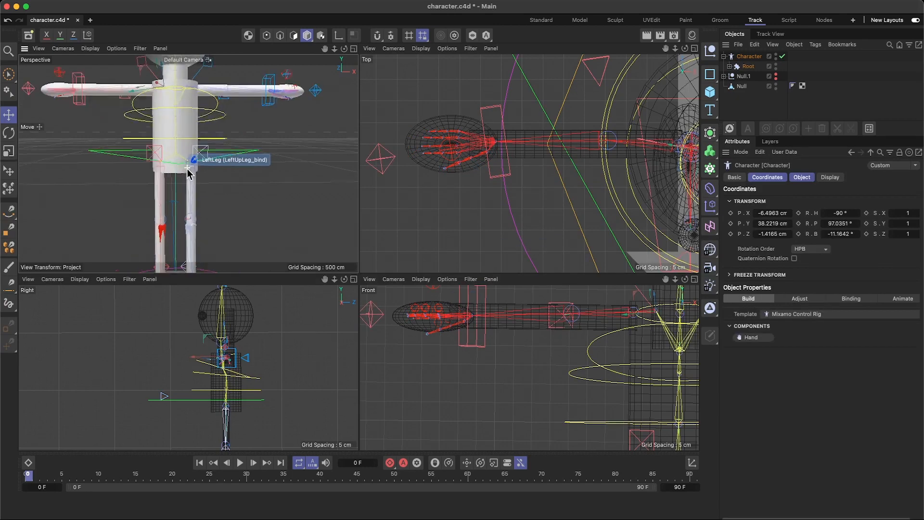
click(353, 49)
scroll(371, 216, down, 3)
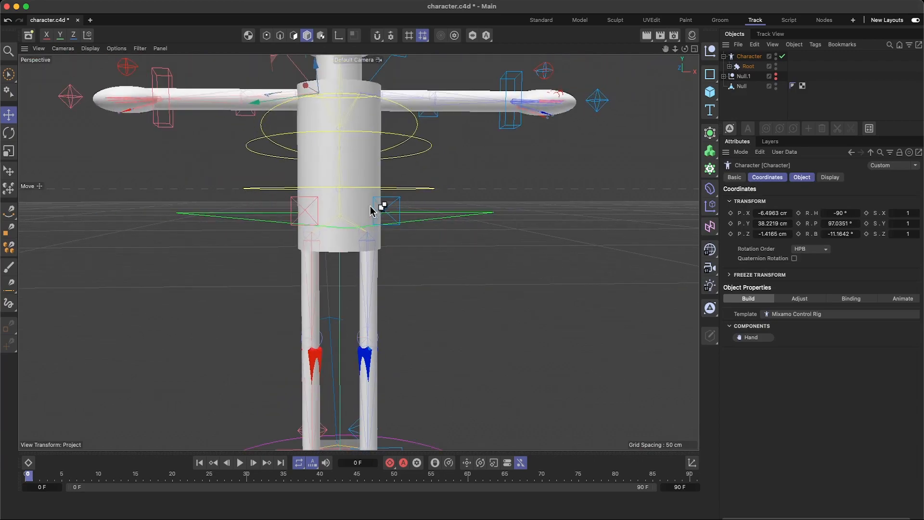
drag(666, 49, 665, 150)
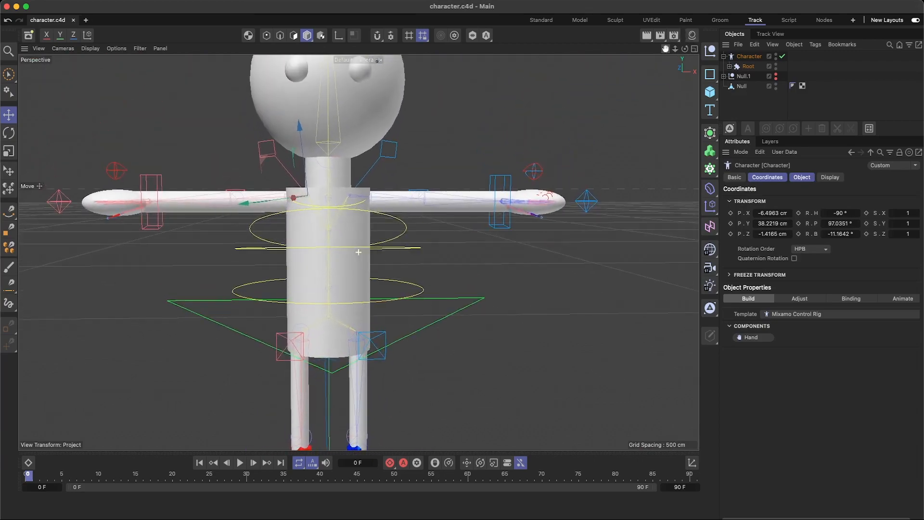
- Switch the Character rig to Binding mode and bind the Null character mesh to it
alt+drag(509, 153, 501, 179)
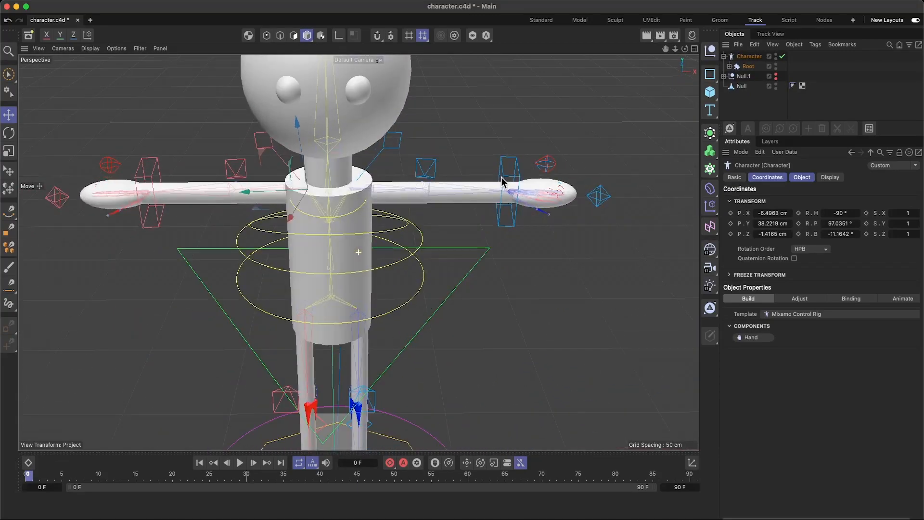
scroll(367, 287, up, 4)
scroll(369, 289, down, 5)
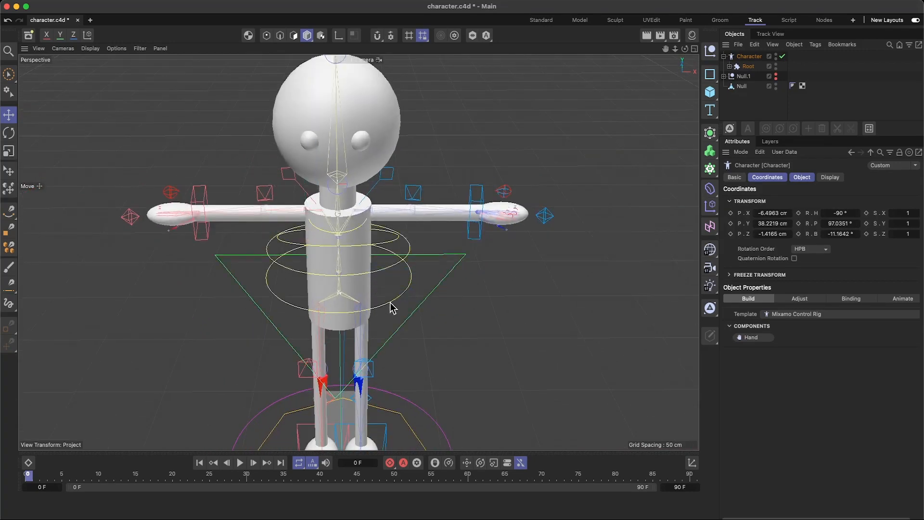
click(403, 273)
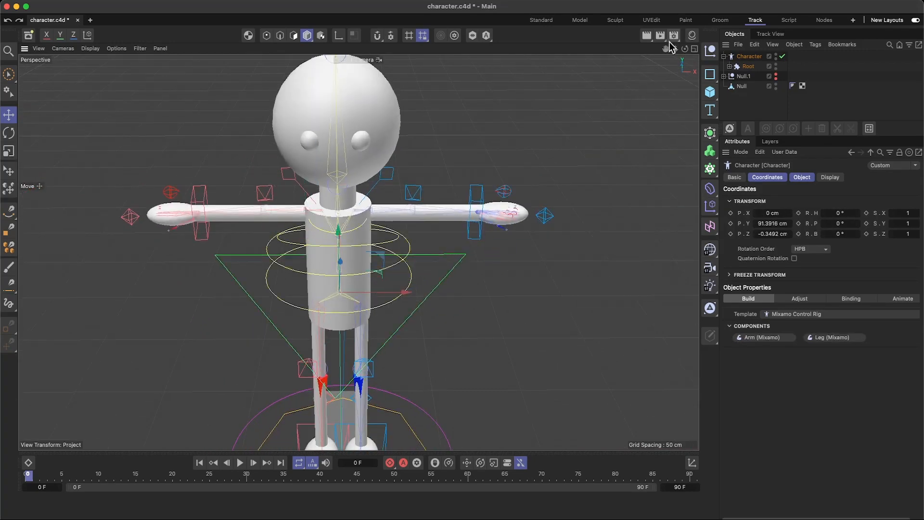
alt+middle_drag(353, 301, 359, 251)
alt+drag(612, 191, 618, 140)
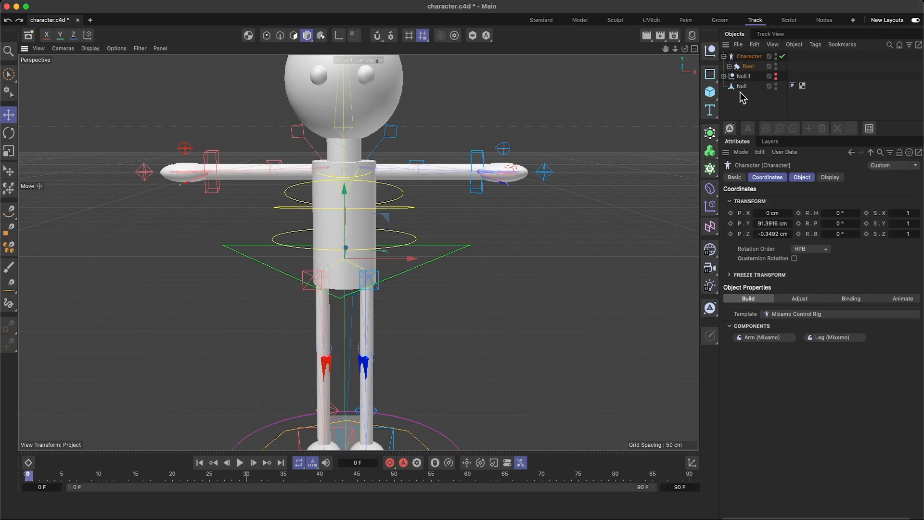
click(723, 56)
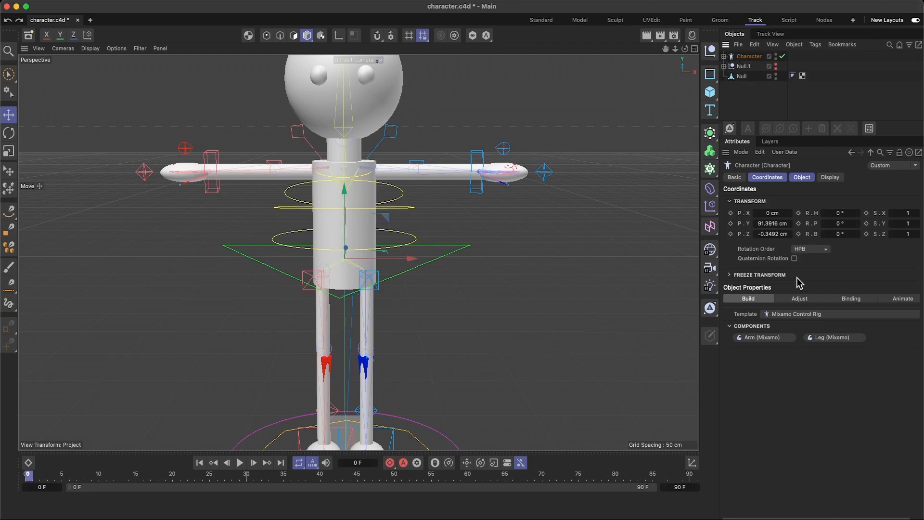
click(851, 299)
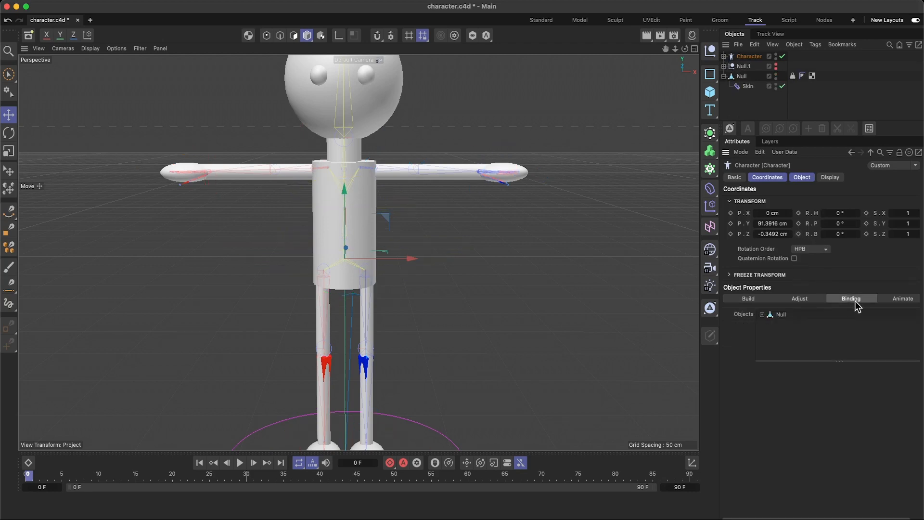
click(724, 76)
click(775, 322)
drag(733, 76, 773, 320)
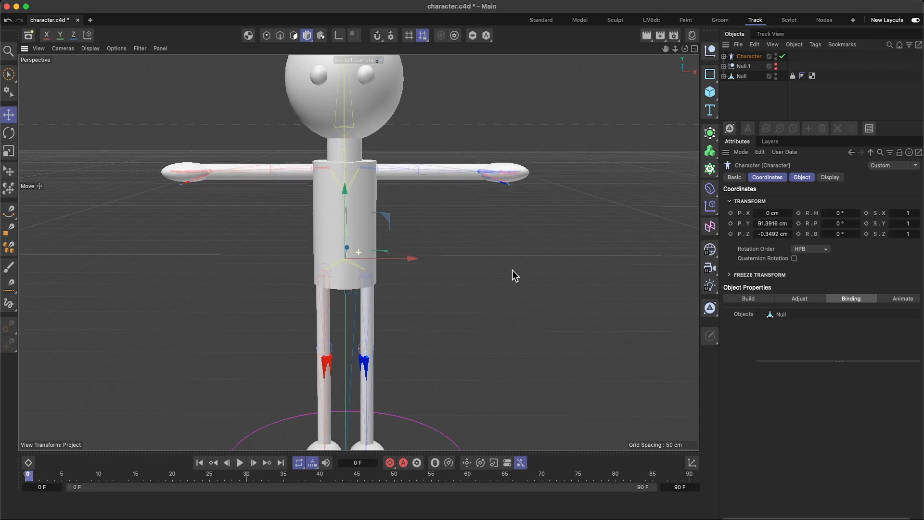
- Check the bound mesh from several angles, save the scene and switch the Character rig to Animate mode
alt+drag(511, 270, 544, 232)
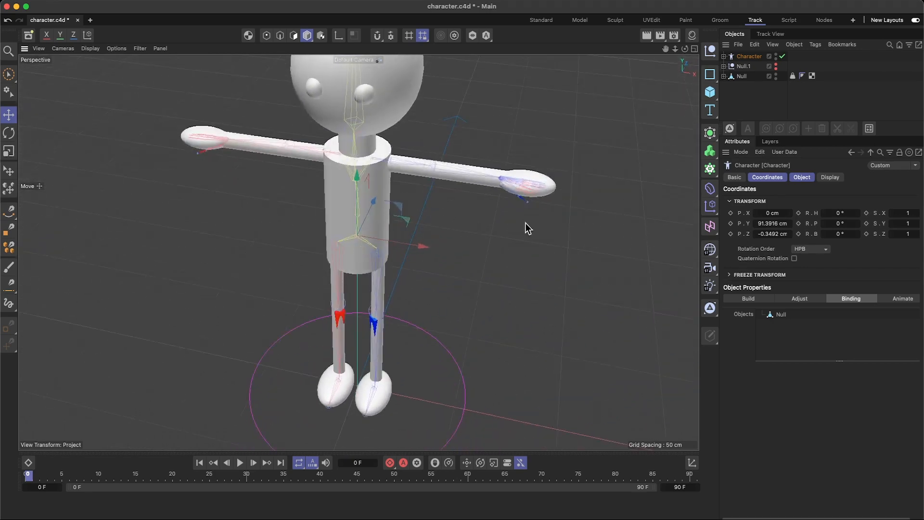
scroll(460, 252, up, 2)
scroll(460, 252, down, 3)
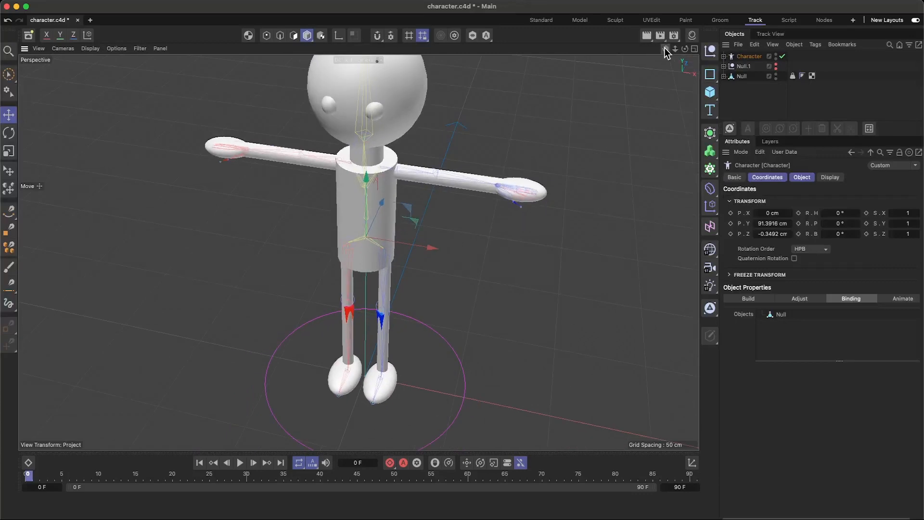
drag(665, 49, 633, 27)
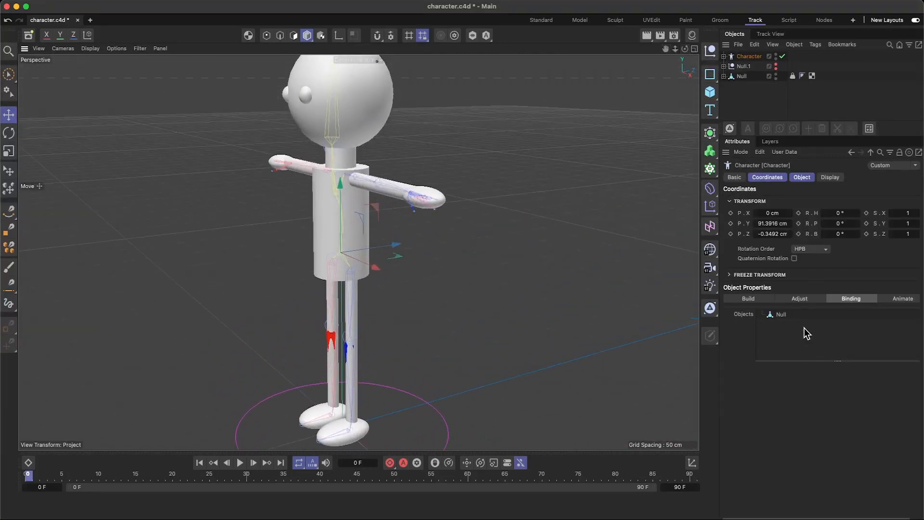
key(super+s)
click(905, 299)
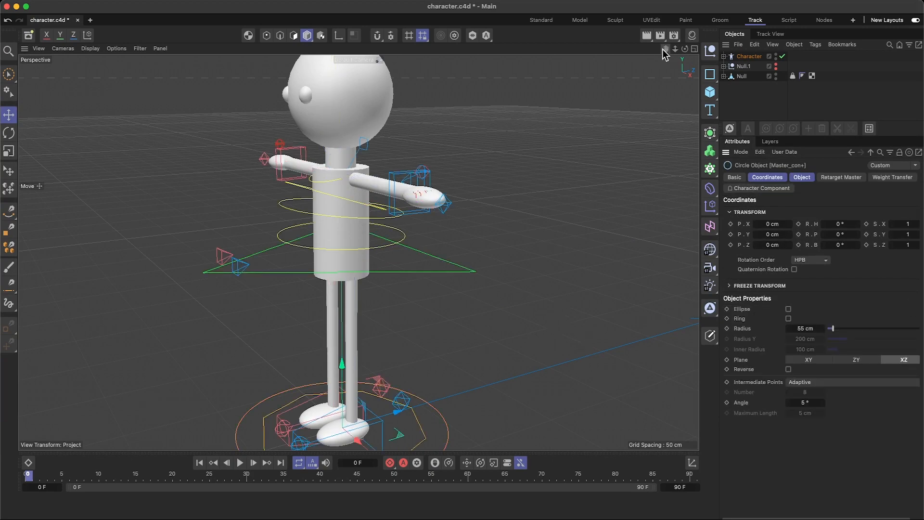
- Move the left leg IK controller to -12.2 cm in Z and raise it to about 13.3 cm in Y
drag(664, 49, 669, 1)
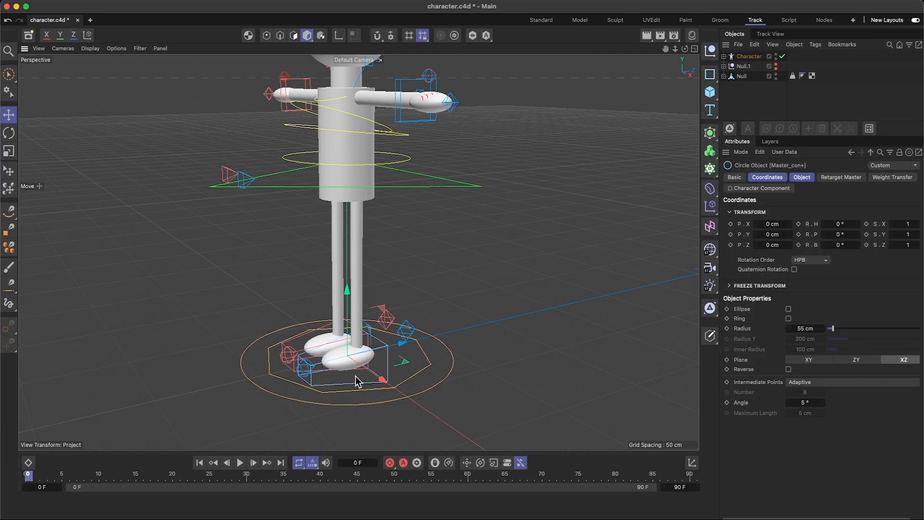
click(342, 383)
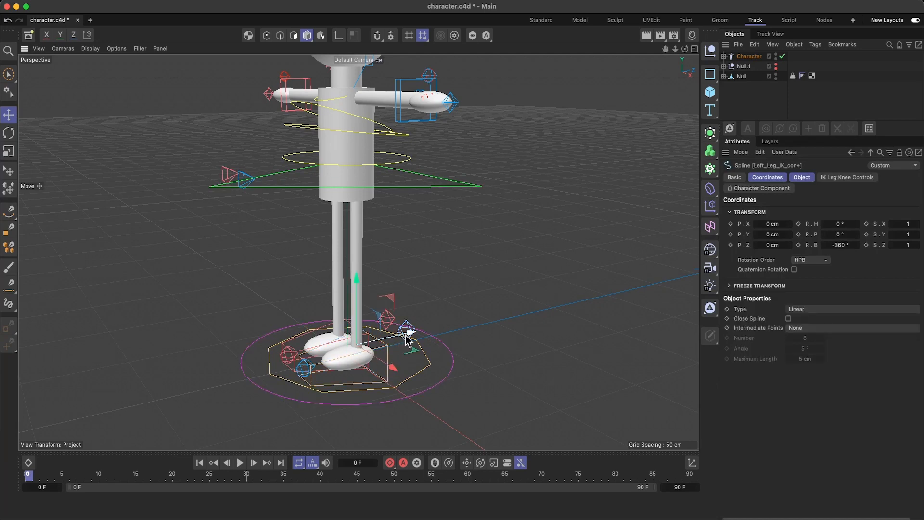
drag(405, 332, 384, 330)
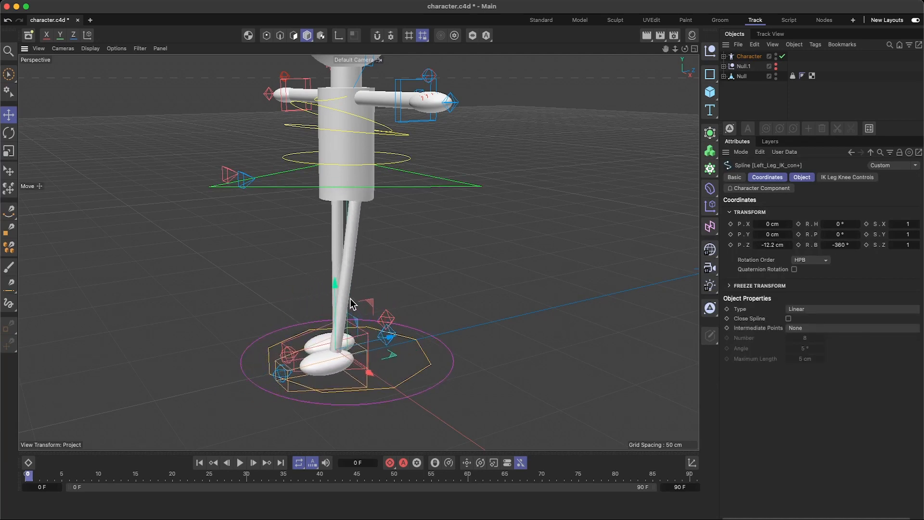
drag(336, 287, 332, 262)
scroll(349, 191, up, 5)
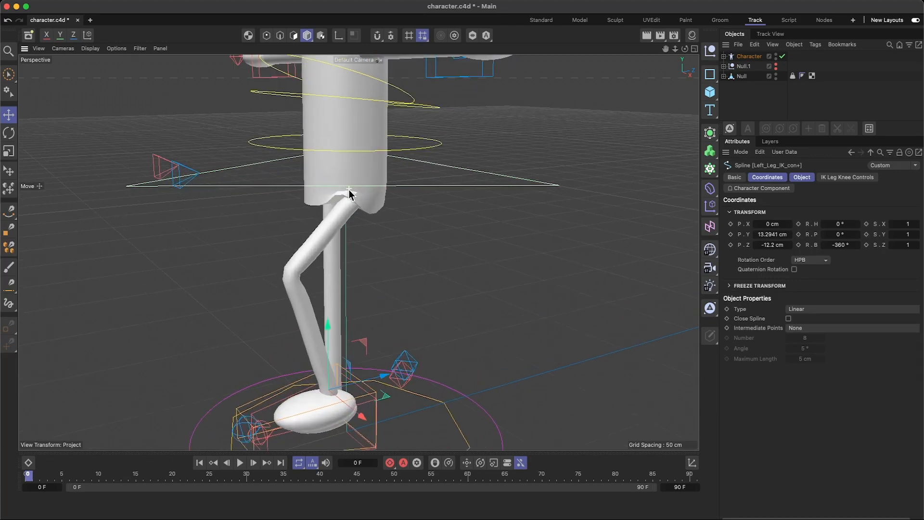
- Inspect the hip and knee deformation, then move the left leg IK controller to about -21.5 cm in Z and raise it further
scroll(335, 198, up, 2)
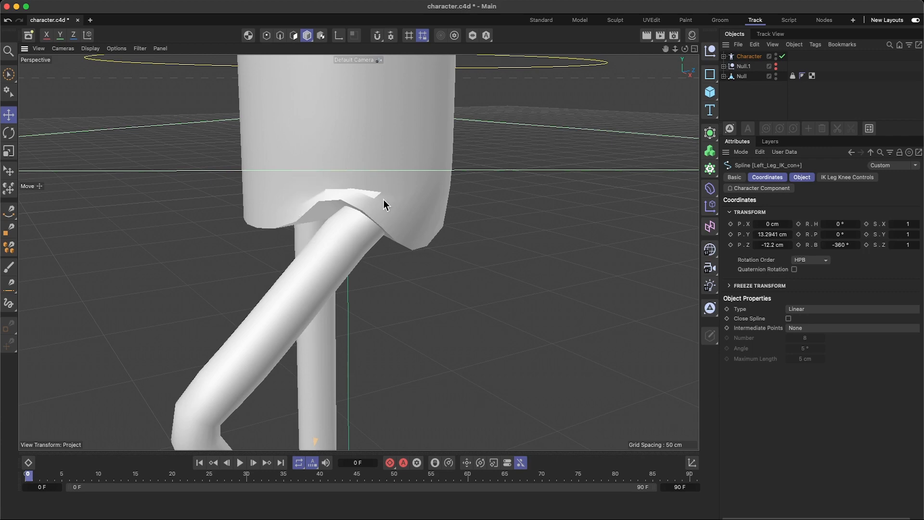
scroll(355, 221, down, 3)
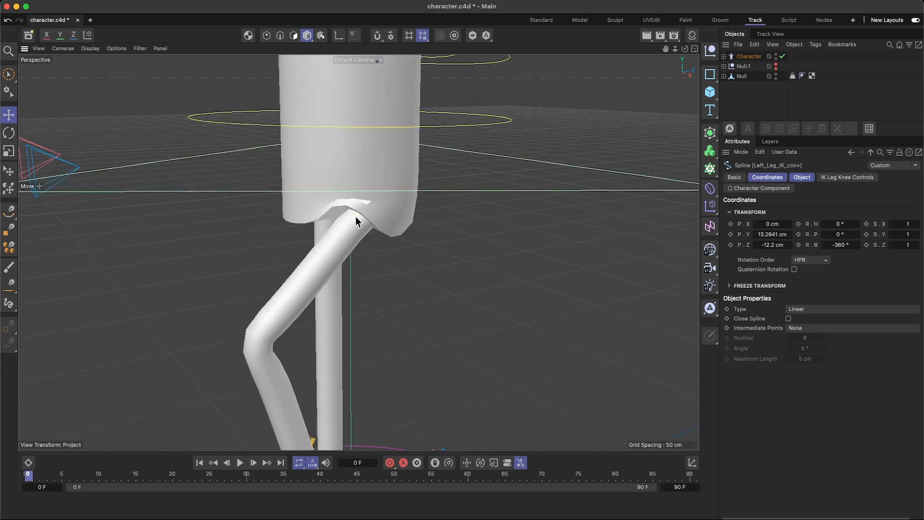
alt+drag(290, 298, 310, 287)
scroll(320, 279, down, 3)
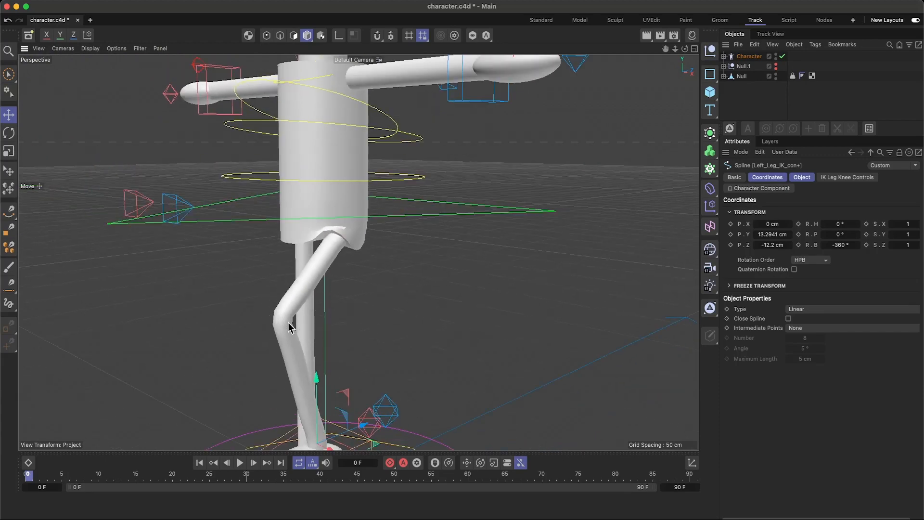
scroll(289, 319, down, 3)
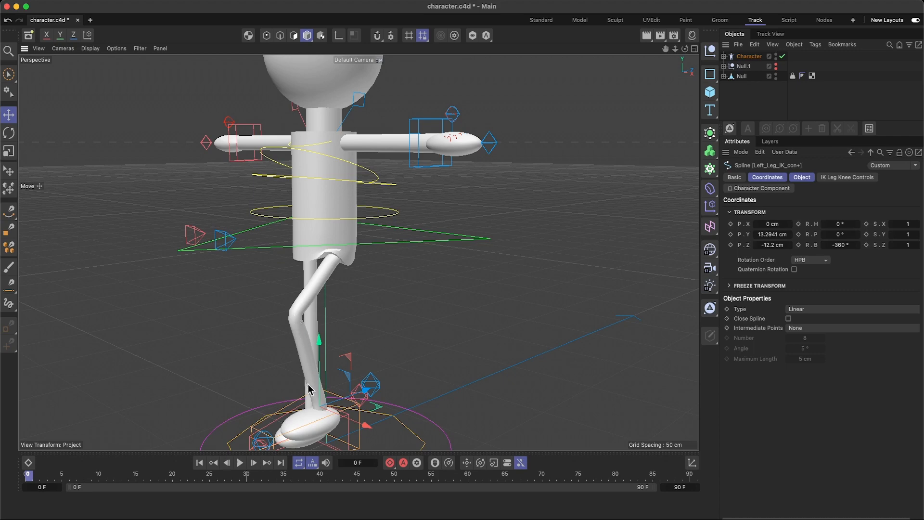
alt+drag(356, 287, 312, 296)
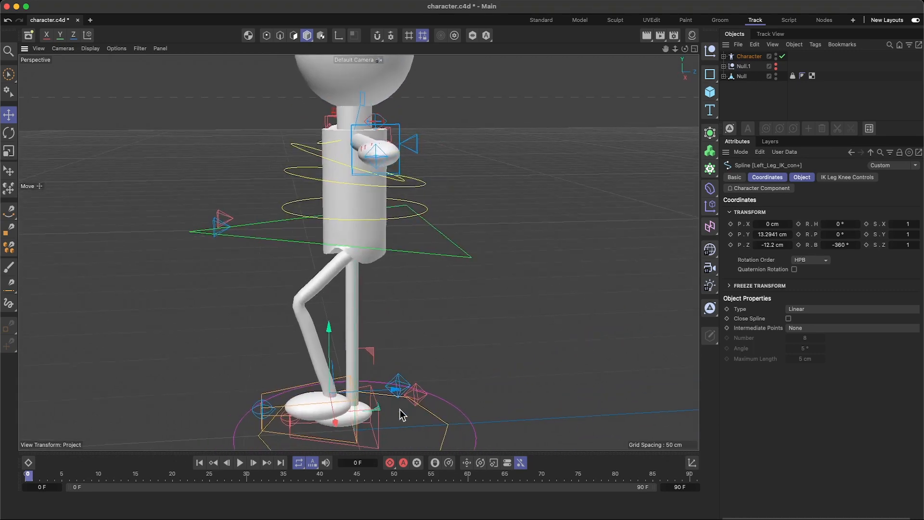
drag(397, 385, 354, 374)
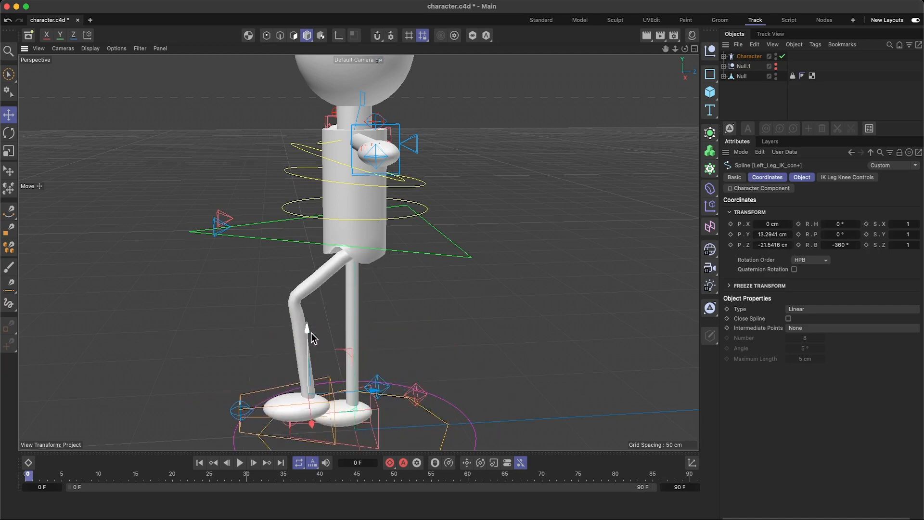
drag(310, 332, 347, 285)
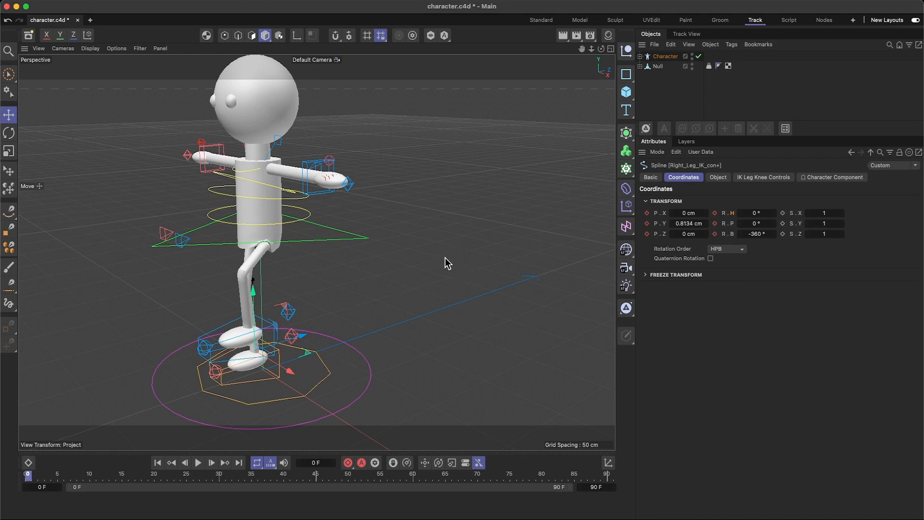
- Keyframe the X, Y and Z position of the right leg IK controller at frame 0
alt+drag(388, 290, 374, 273)
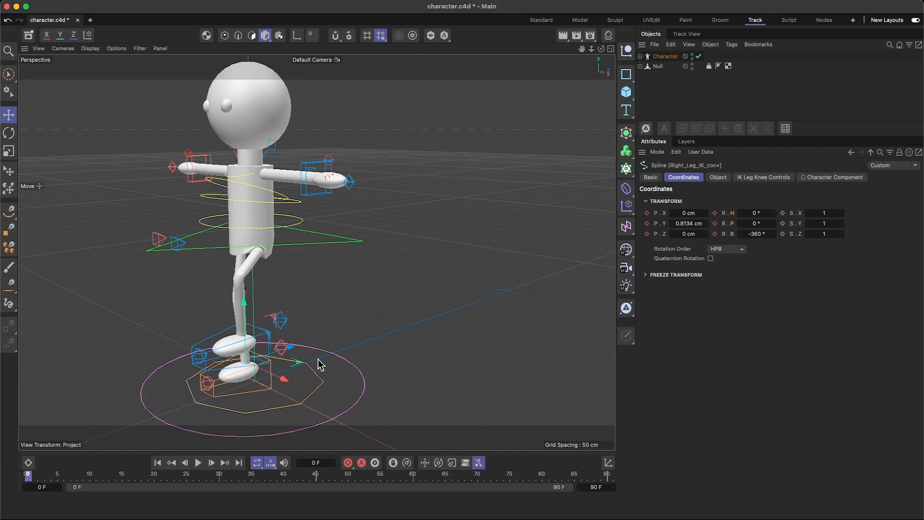
alt+drag(320, 365, 338, 356)
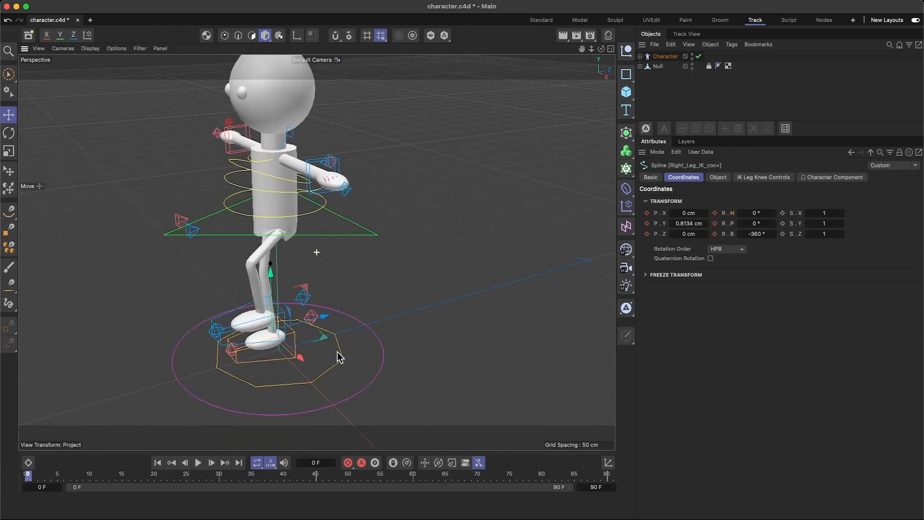
click(646, 213)
click(646, 223)
click(647, 233)
- Remove the right leg IK controller's position and rotation keyframes at frame 45
drag(30, 479, 317, 503)
click(647, 213)
click(647, 224)
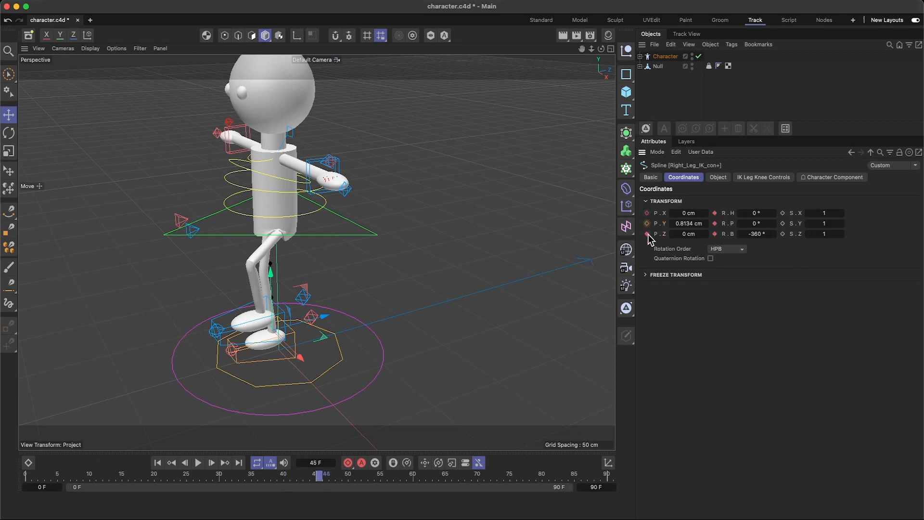
click(647, 233)
click(714, 233)
click(714, 223)
click(714, 213)
- Set the right leg IK controller's Y position at frame 90 to its frame 0 value, 0.8134 cm
drag(317, 478, 611, 490)
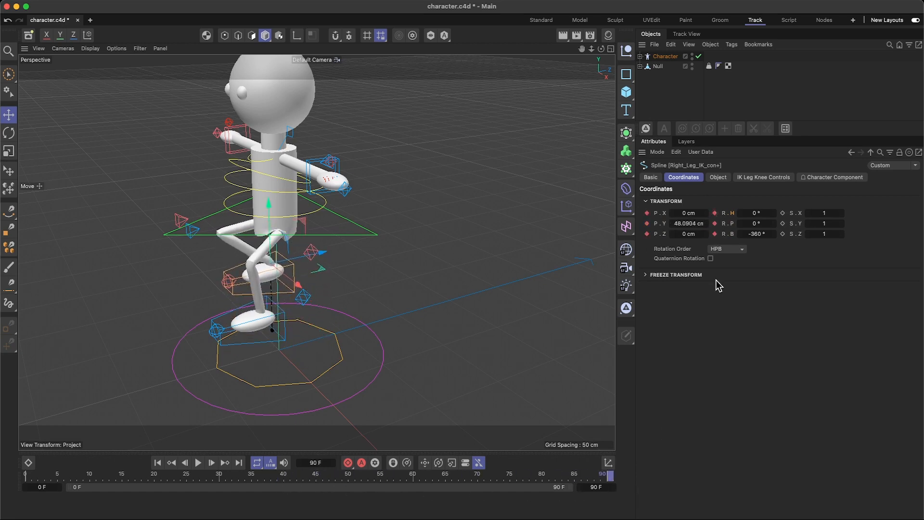
drag(608, 478, 1, 511)
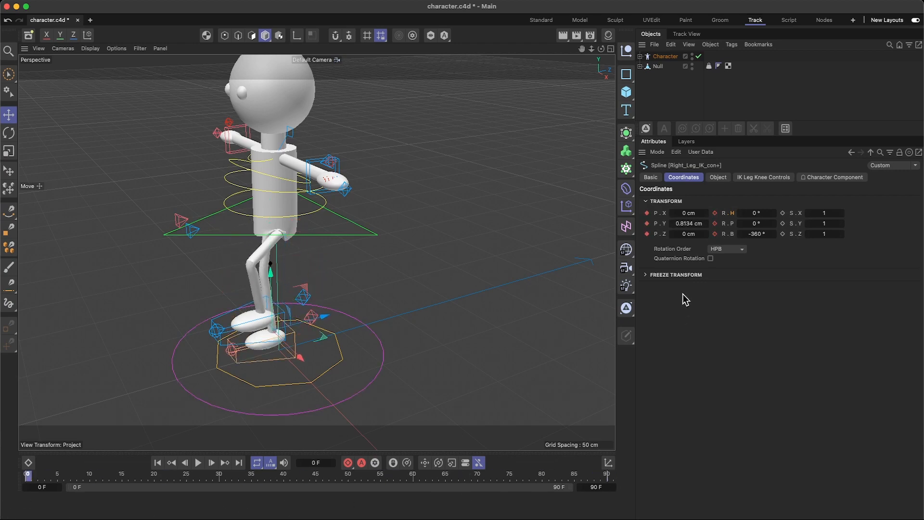
double_click(694, 223)
drag(30, 479, 609, 475)
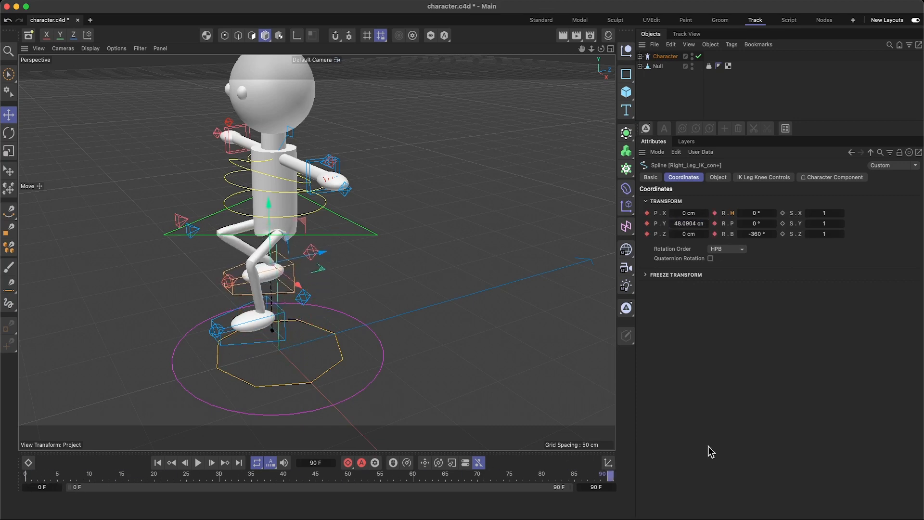
double_click(684, 224)
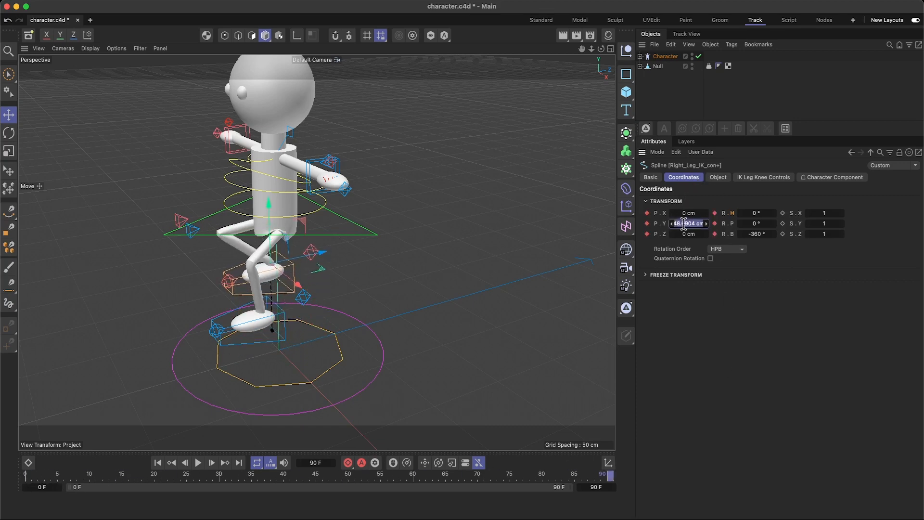
text(0.8134 cm)
key(Return)
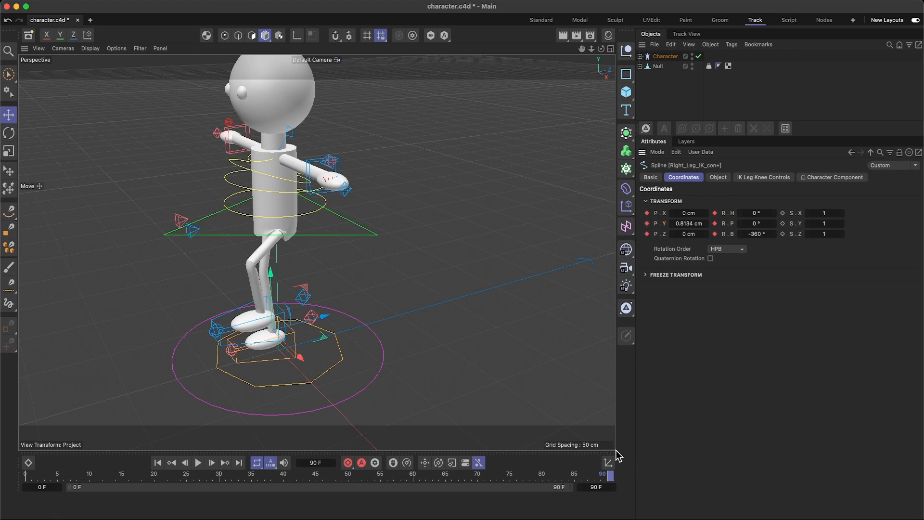
- At frame 45, raise the right leg IK controller to about 40.7 cm in Y
mouse_move(609, 476)
mouse_down()
mouse_move(28, 476)
mouse_move(609, 477)
mouse_up()
drag(610, 478, 2, 515)
drag(28, 477, 318, 483)
mouse_move(671, 223)
mouse_down()
mouse_move(656, 223)
mouse_move(677, 223)
mouse_up()
key(super+z)
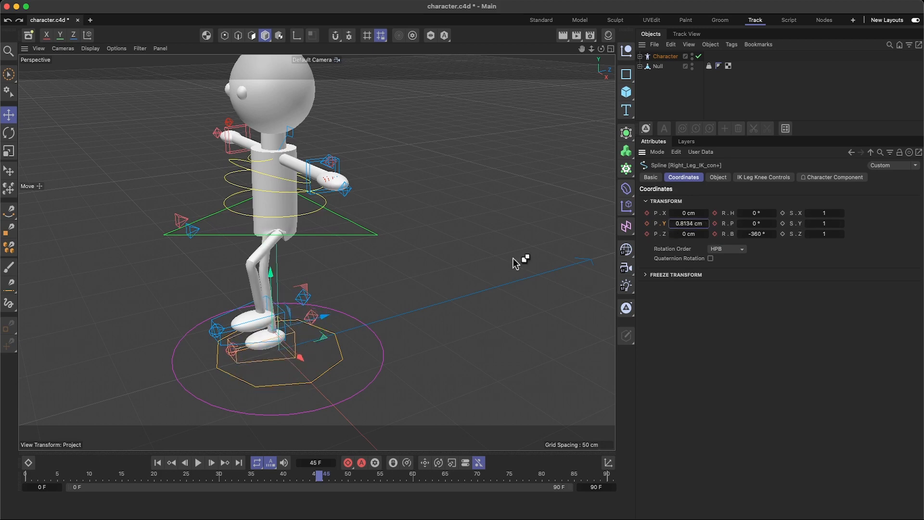
drag(271, 273, 270, 216)
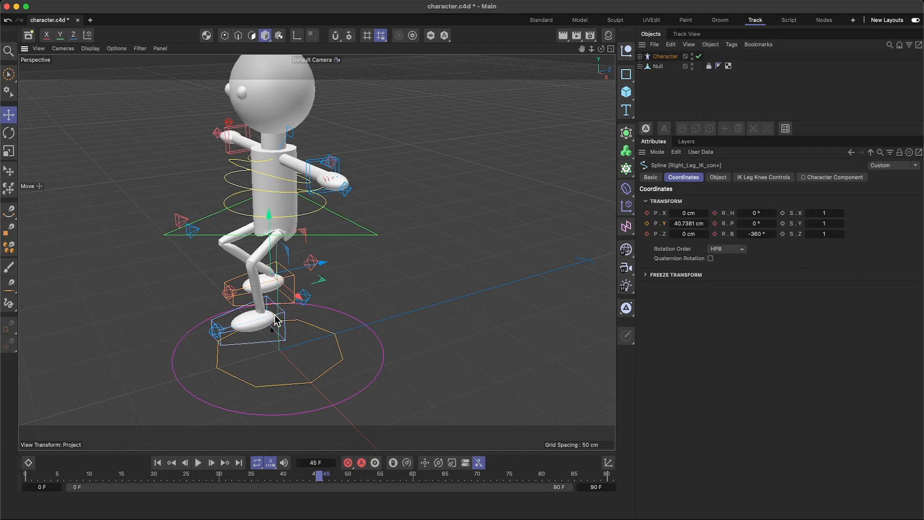
- Move the left leg IK controller outward to about 41.7 cm in X, 27.6 cm in Y and -16.7 cm in Z
click(291, 320)
drag(287, 334, 325, 357)
alt+drag(221, 309, 292, 318)
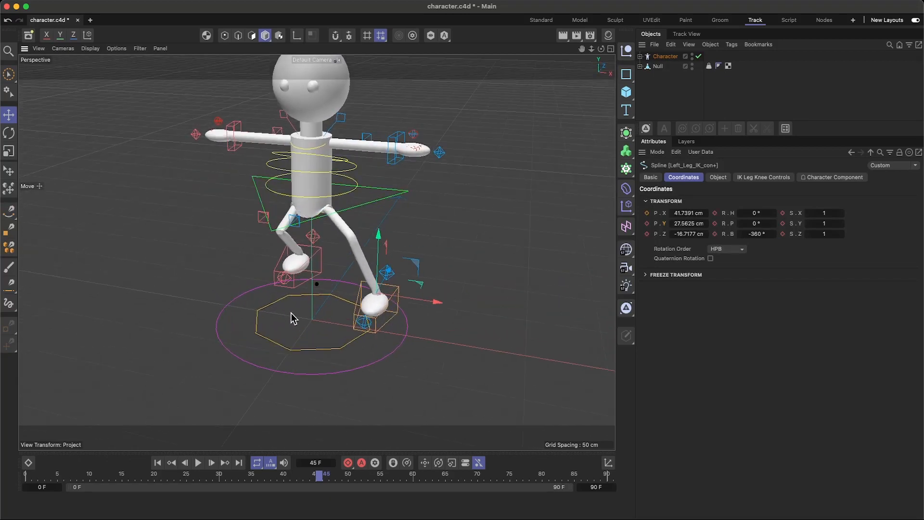
- Move the right hand IK controller to about 44.1 cm in X and 2 cm in Z
click(233, 135)
click(235, 126)
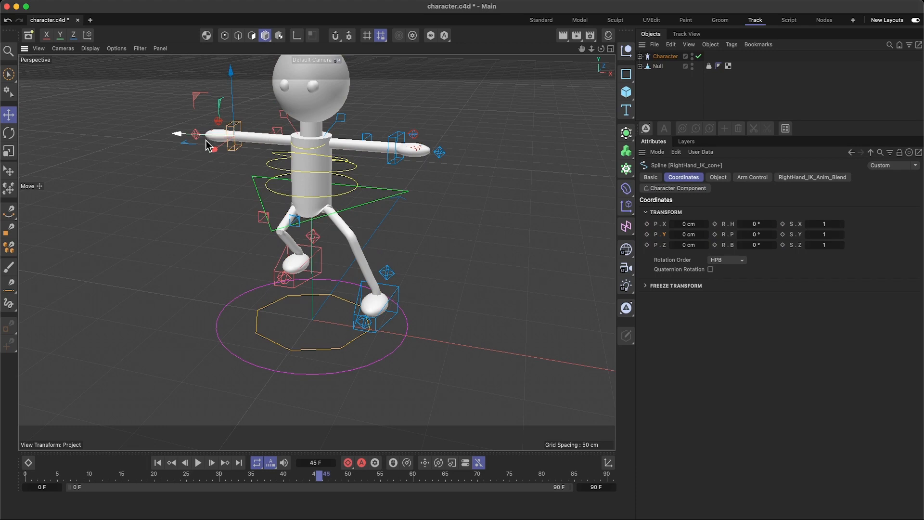
drag(230, 104, 232, 74)
drag(216, 149, 158, 148)
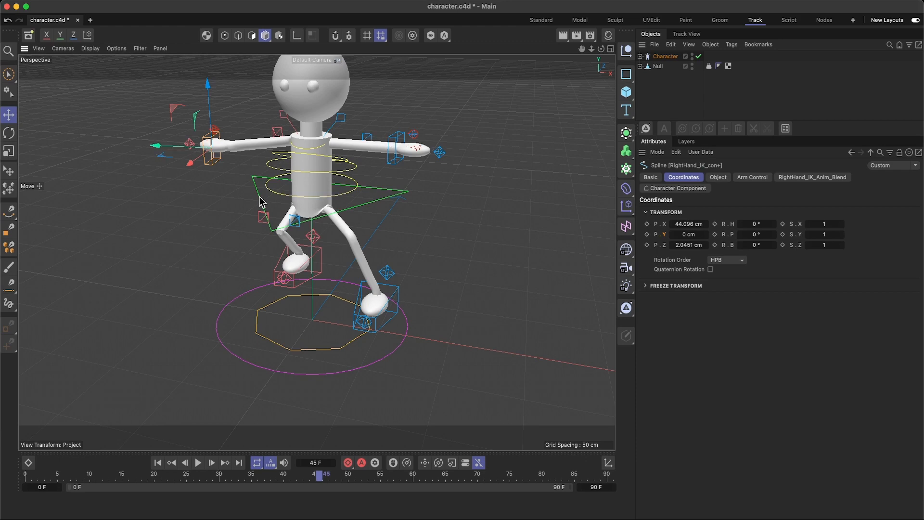
- Rotate the right hand IK controller to about 76° in bank
click(9, 151)
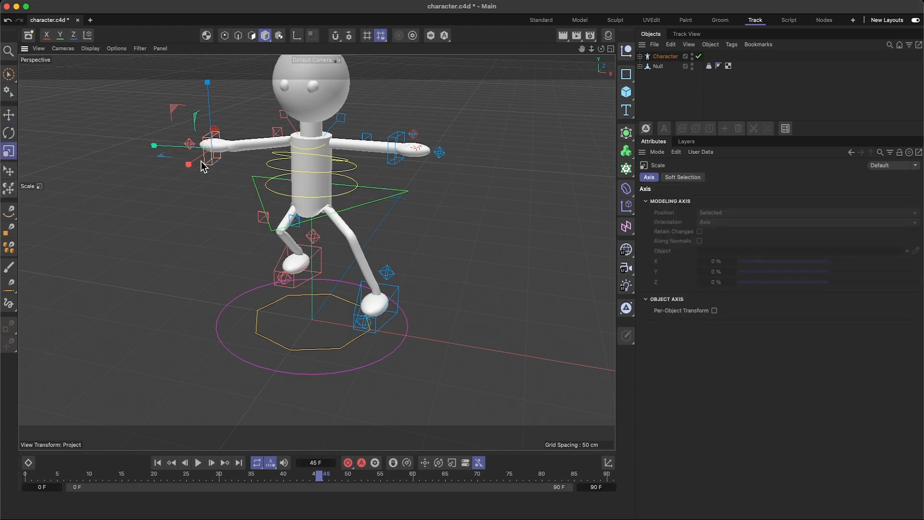
click(9, 133)
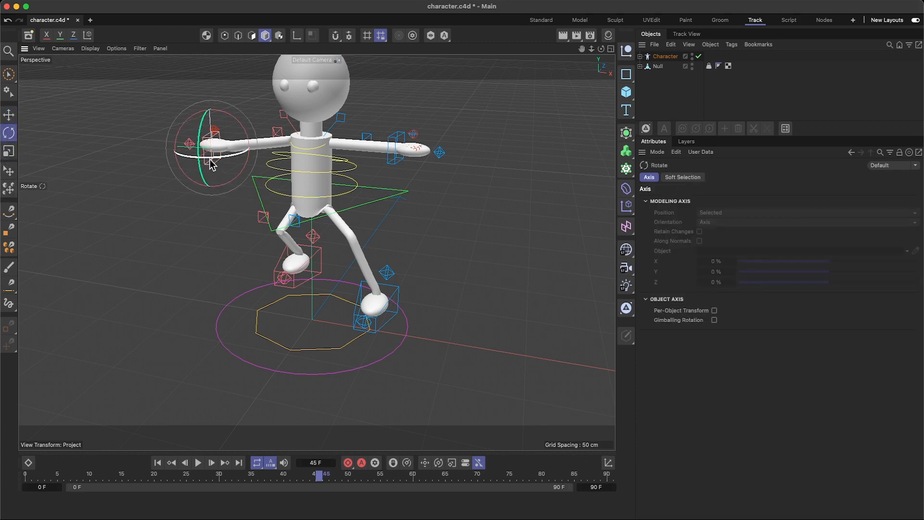
drag(211, 164, 244, 164)
click(227, 153)
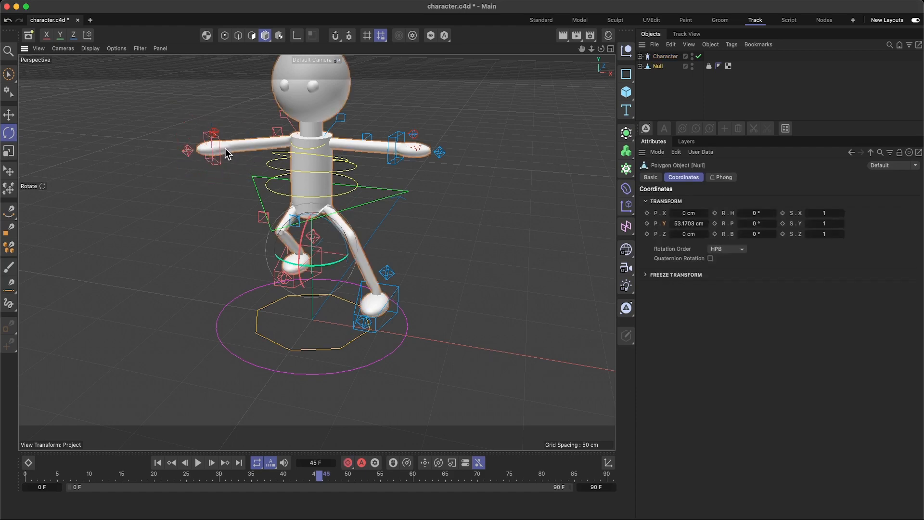
click(219, 155)
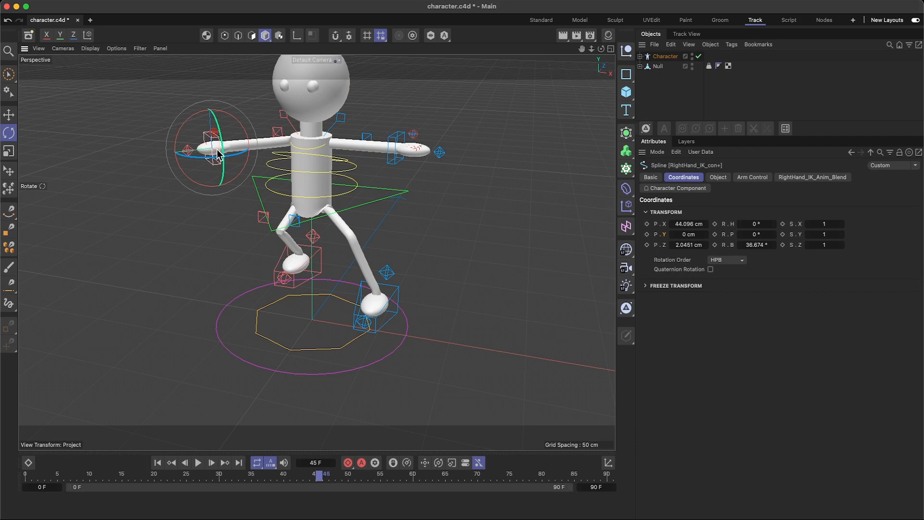
drag(218, 154, 271, 159)
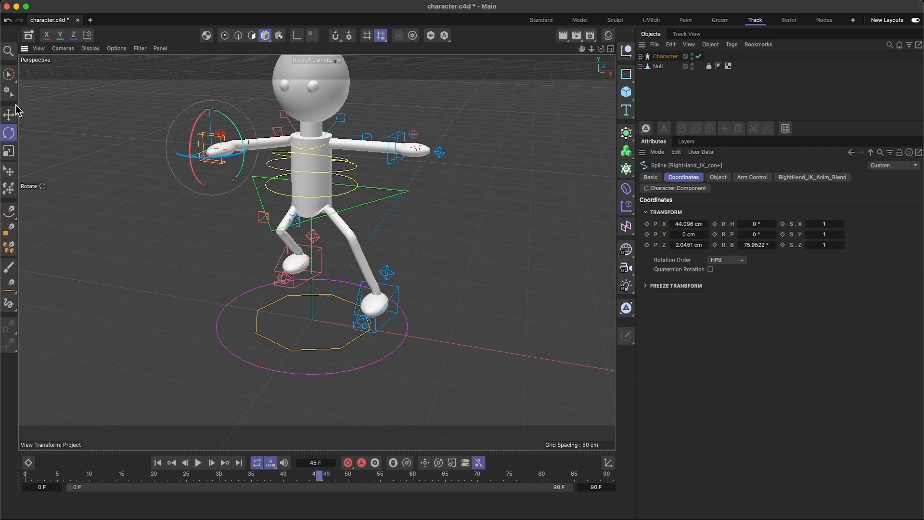
- Move the right hand IK controller to about 50.1 cm in X and -24.1 cm in Y
click(11, 153)
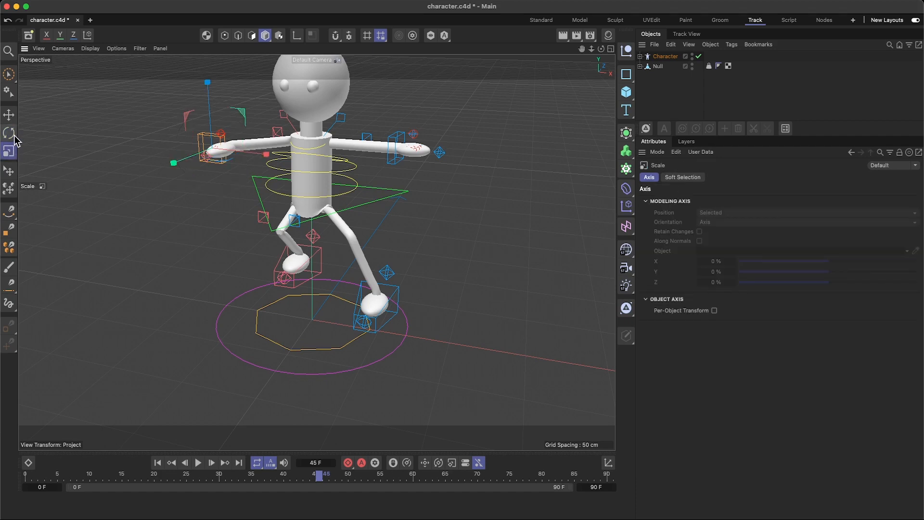
click(11, 135)
click(9, 114)
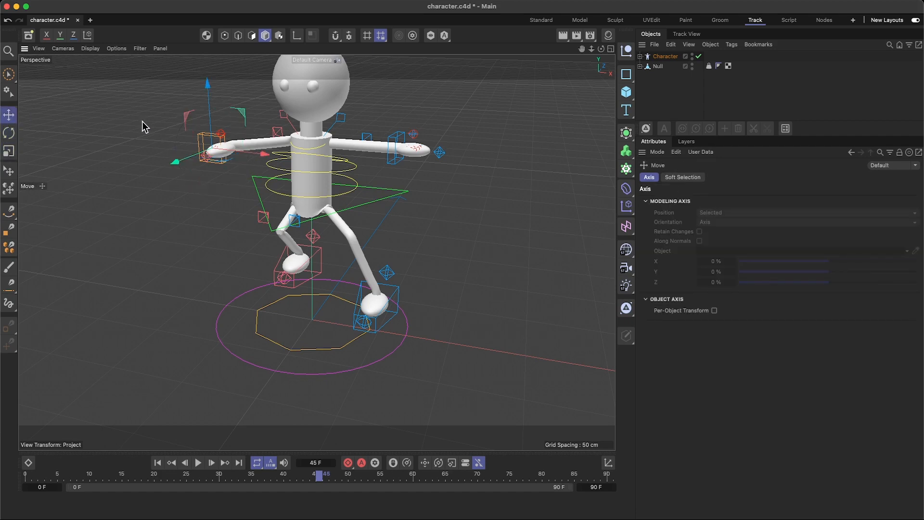
drag(253, 153, 299, 156)
alt+drag(216, 156, 111, 160)
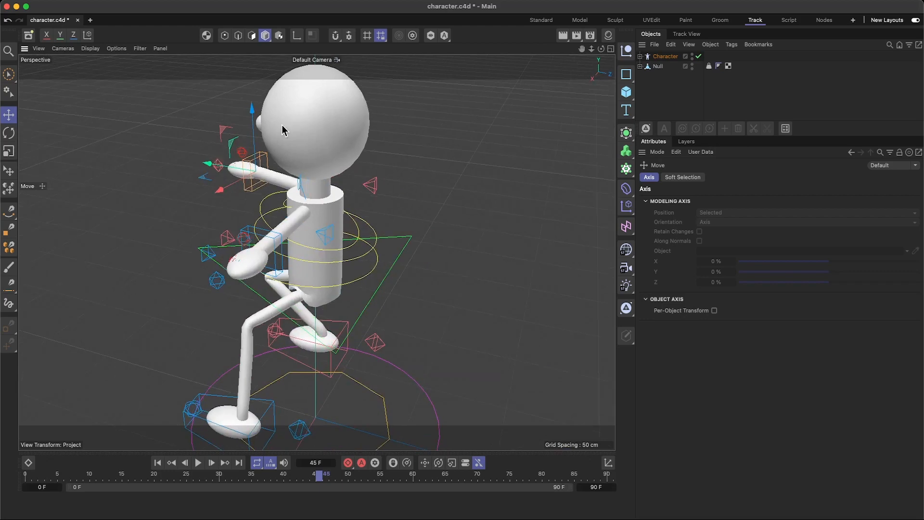
- Try shifting the left shoulder controller to about 7.1 cm in X, and undo the change
click(292, 126)
alt+drag(350, 158, 365, 134)
drag(583, 49, 271, 263)
click(318, 232)
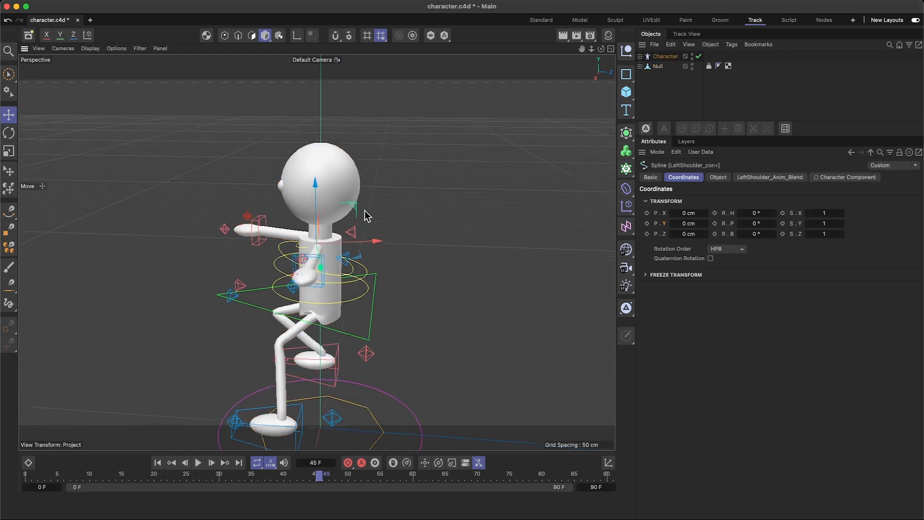
alt+drag(365, 212, 392, 205)
drag(361, 240, 379, 235)
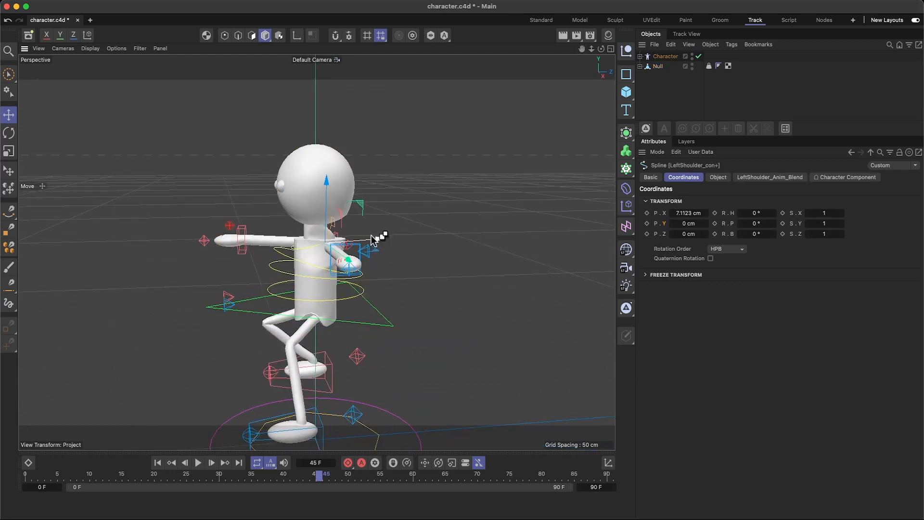
key(super+z)
click(330, 171)
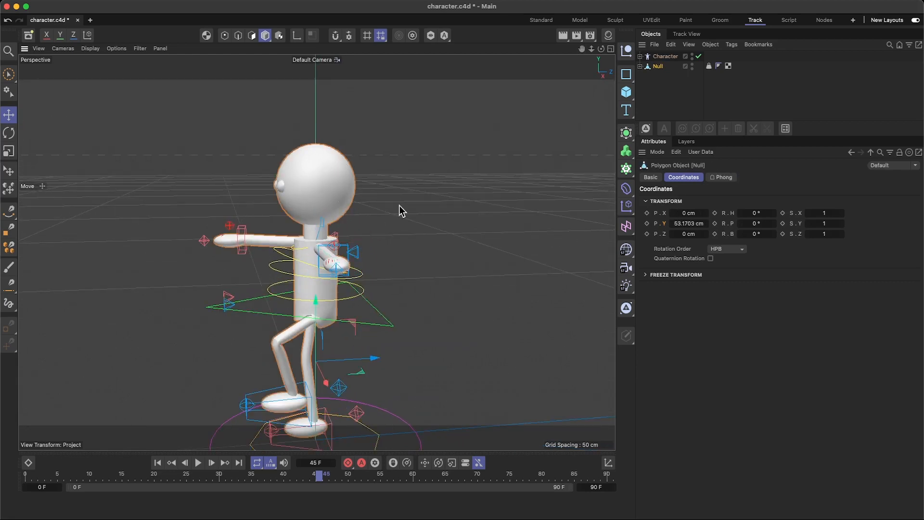
alt+drag(408, 207, 397, 232)
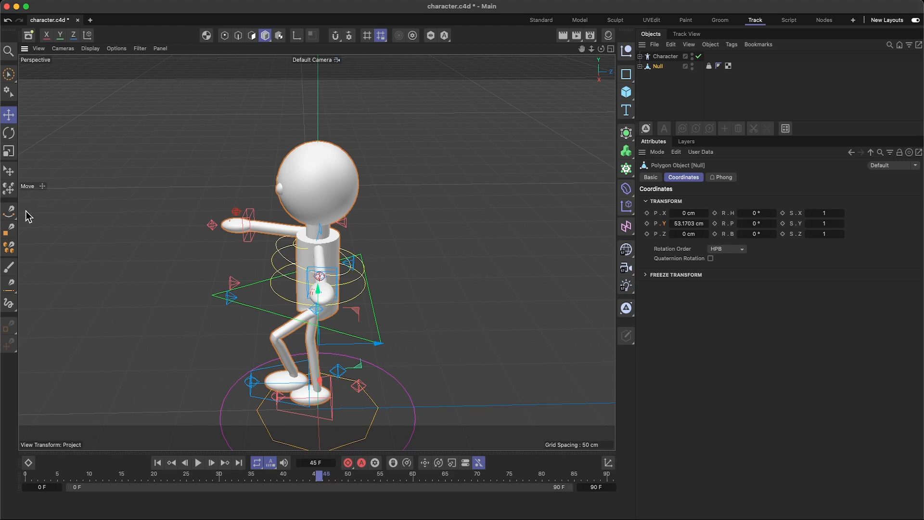
- Keyframe the right hand IK controller's position and rotation at frame 45
click(250, 216)
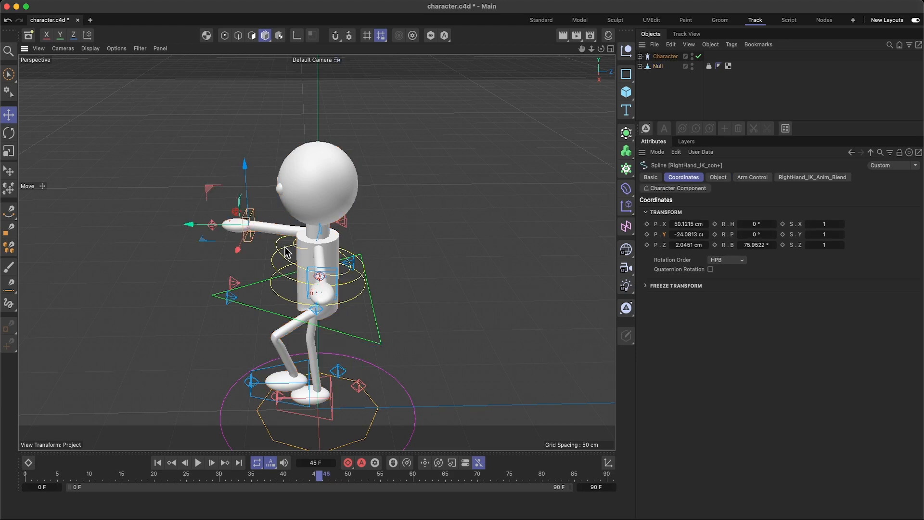
alt+drag(375, 291, 445, 246)
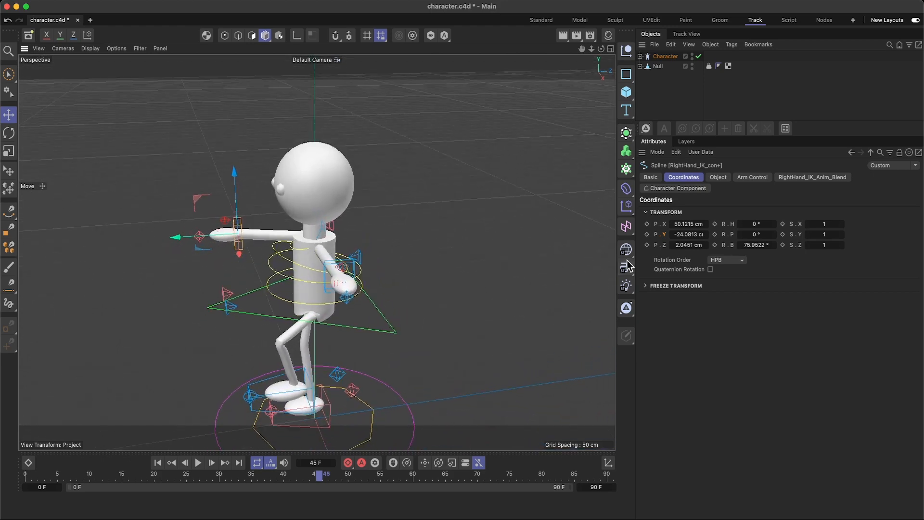
click(646, 244)
click(646, 235)
click(646, 224)
- Try moving the right hand IK controller to about 15.1 cm in X and 0.6 cm in Y, and undo the moves
mouse_move(232, 243)
mouse_down()
mouse_move(202, 239)
mouse_move(220, 240)
mouse_up()
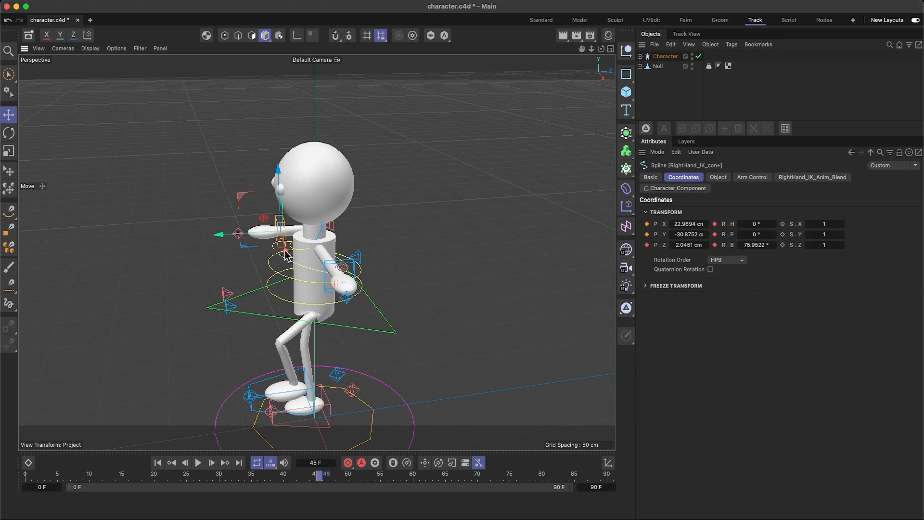
drag(287, 253, 285, 239)
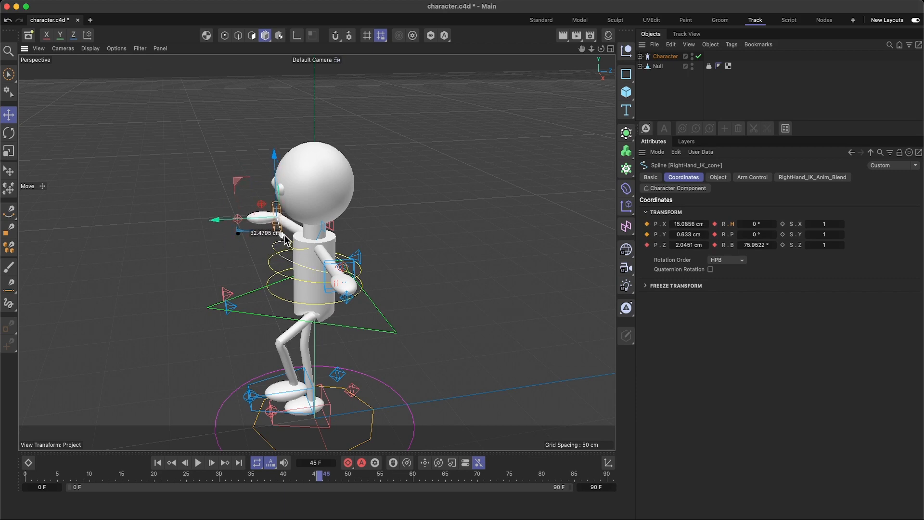
key(super+z)
key(super+z)
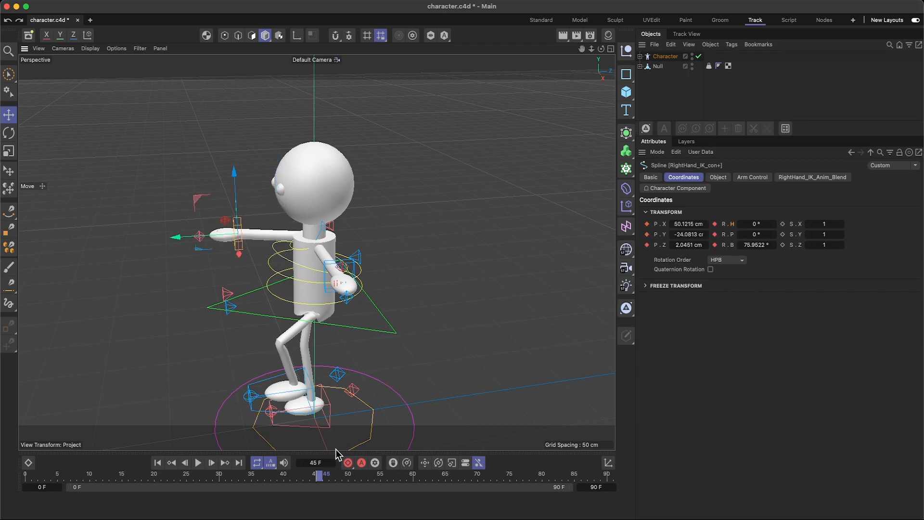
- Keyframe the right hand controller's position at frames 0 and 90, and at frame 45 key it at about 12.4, 11.6 and -14.1 cm
drag(318, 480, 45, 480)
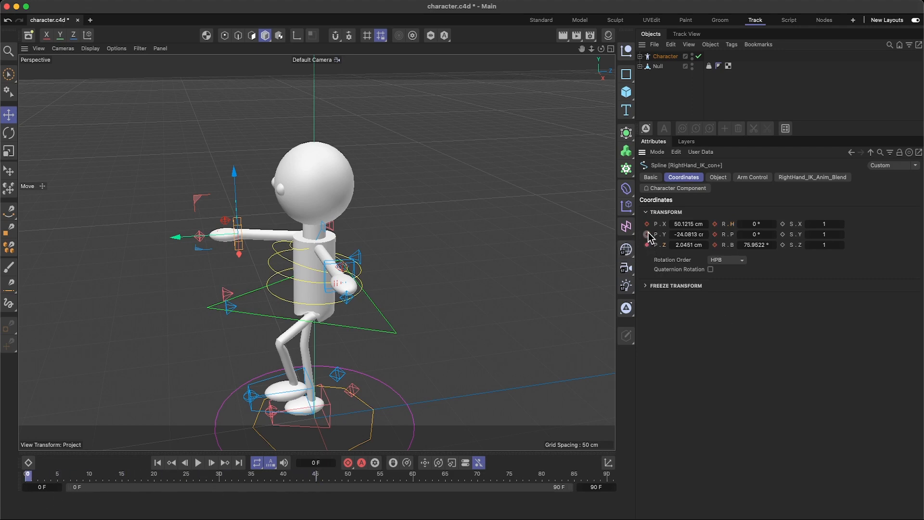
drag(27, 477, 719, 490)
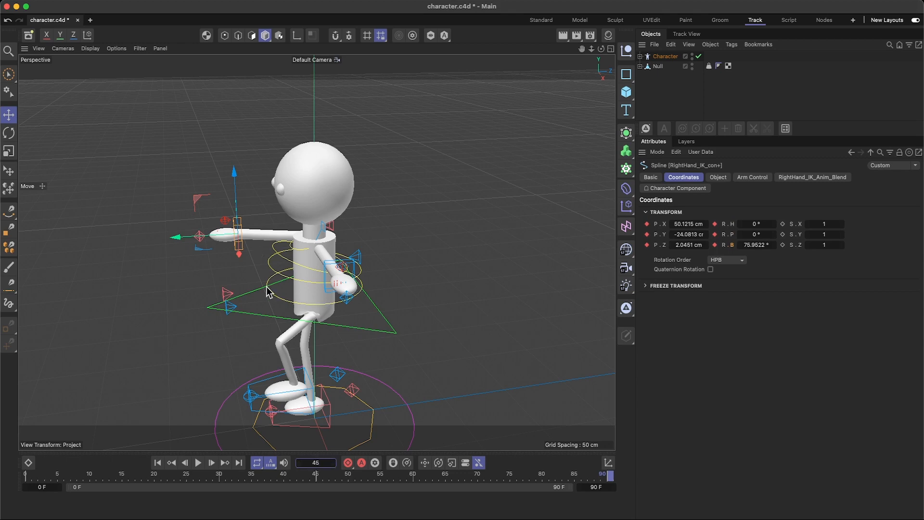
key(Return)
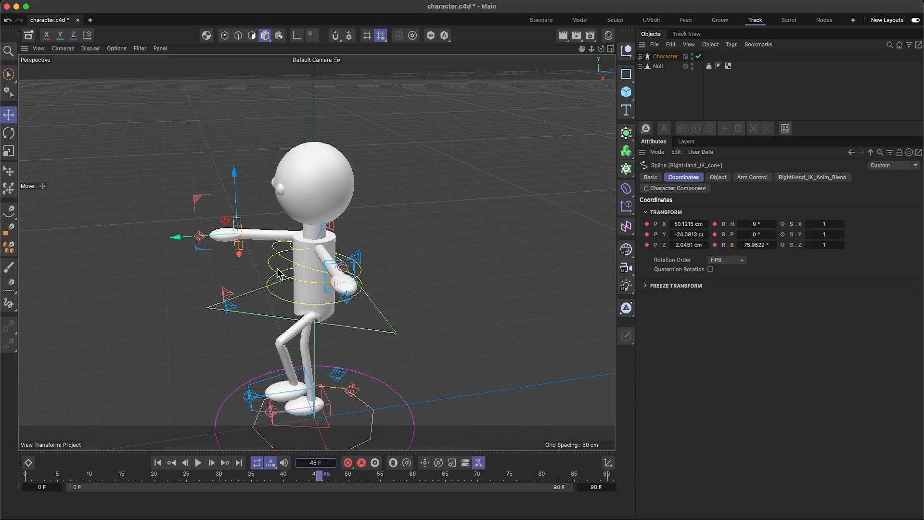
mouse_move(239, 252)
mouse_down()
mouse_move(237, 236)
mouse_move(191, 224)
mouse_move(222, 219)
mouse_up()
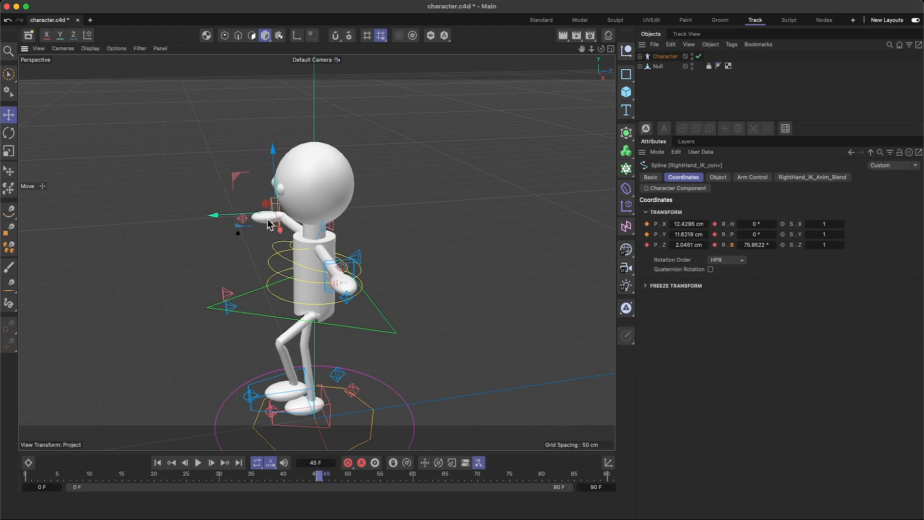
drag(273, 162, 274, 179)
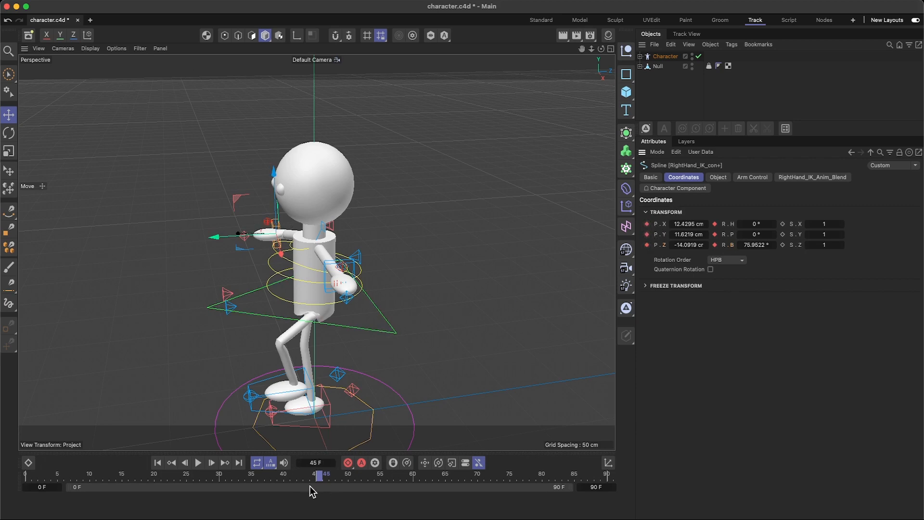
- At frame 0, raise the left leg IK controller to about 43.5 cm in Y and keyframe it
drag(314, 474, 1, 503)
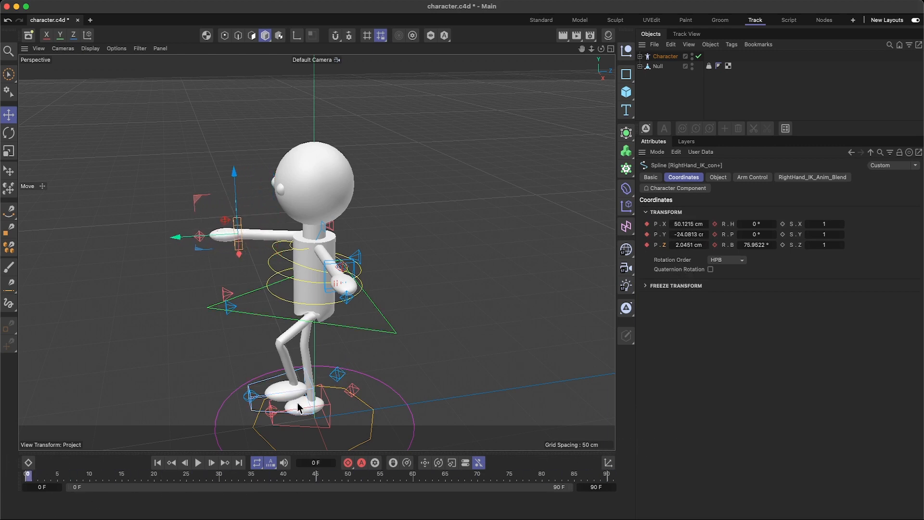
click(299, 390)
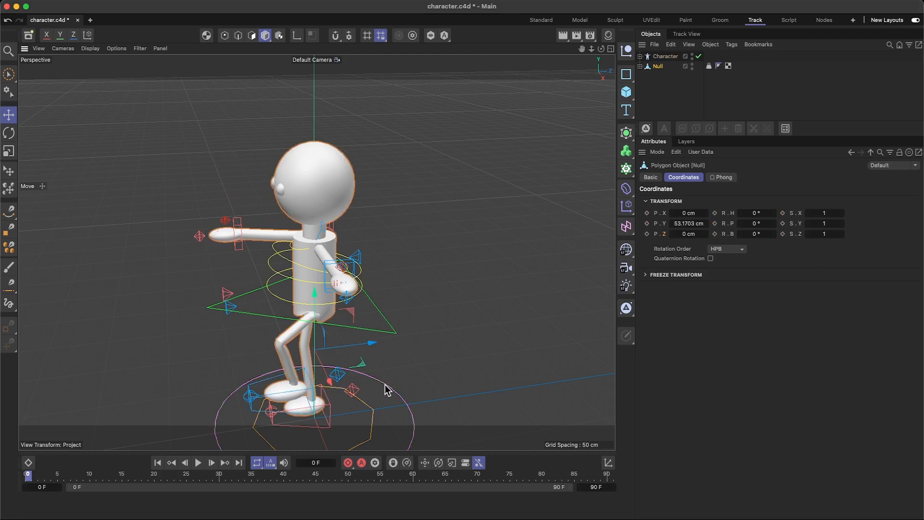
alt+drag(385, 385, 403, 354)
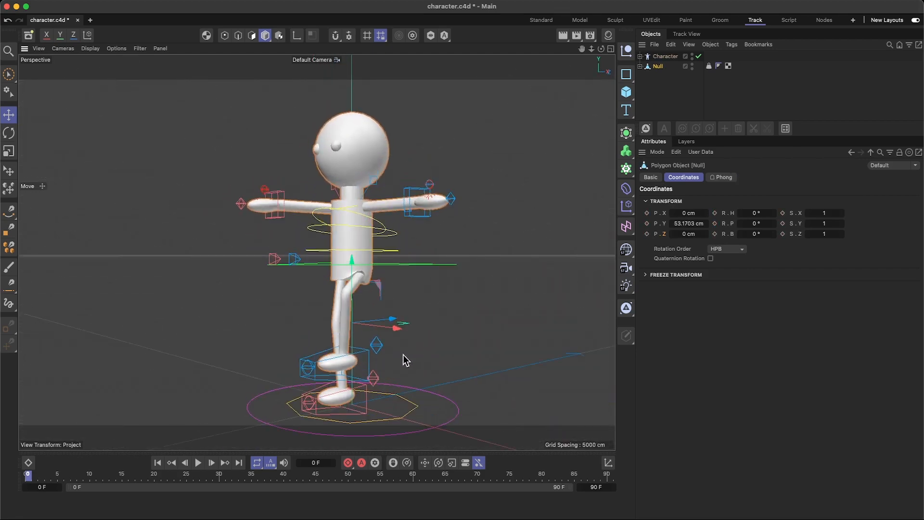
click(369, 357)
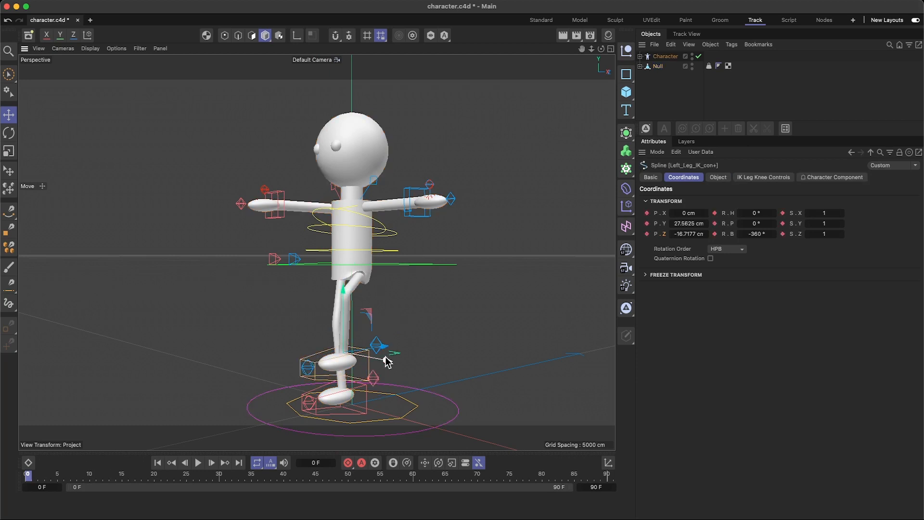
drag(343, 296, 344, 272)
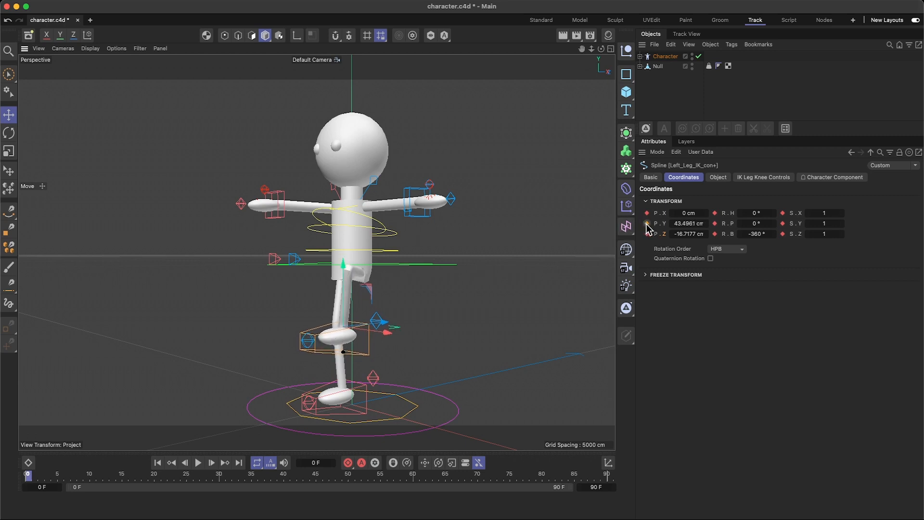
- At frame 90, raise the left leg IK controller to about 59.8 cm in Y and keyframe it
drag(31, 478, 676, 477)
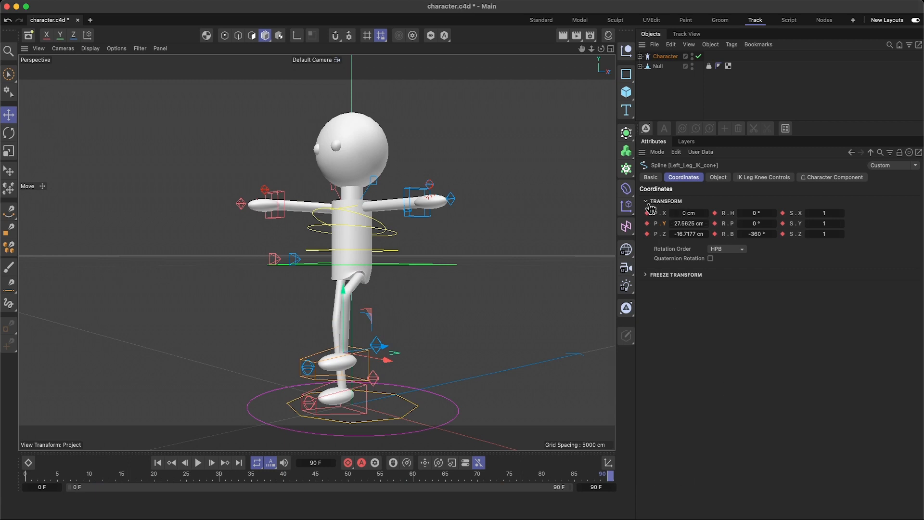
drag(343, 295, 340, 337)
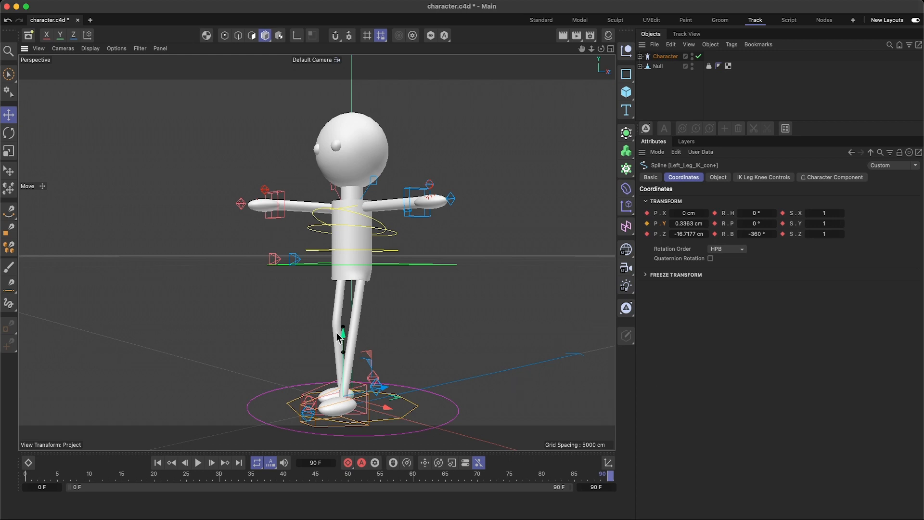
drag(344, 337, 353, 243)
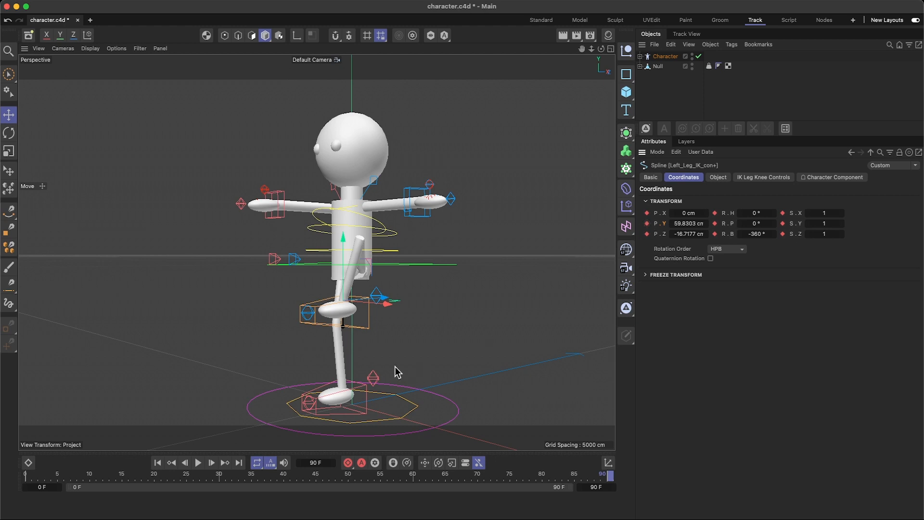
- At frame 90, move the right leg IK controller to about 43.1 cm in Y and -35.9 cm in Z, and keyframe it
click(345, 398)
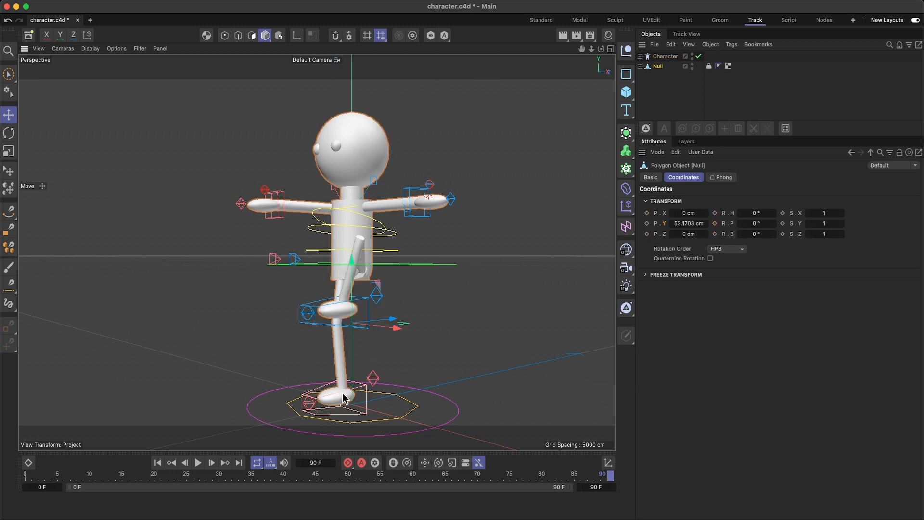
click(368, 401)
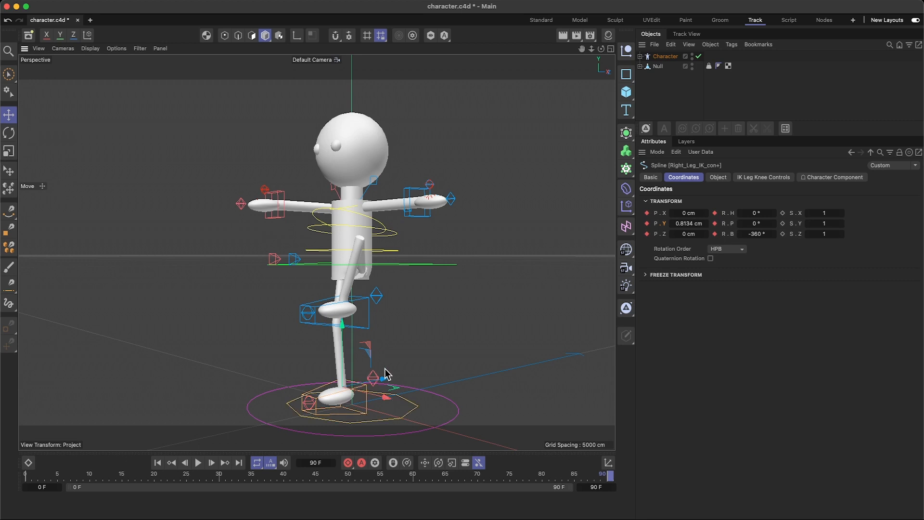
drag(361, 393, 344, 387)
drag(303, 332, 292, 270)
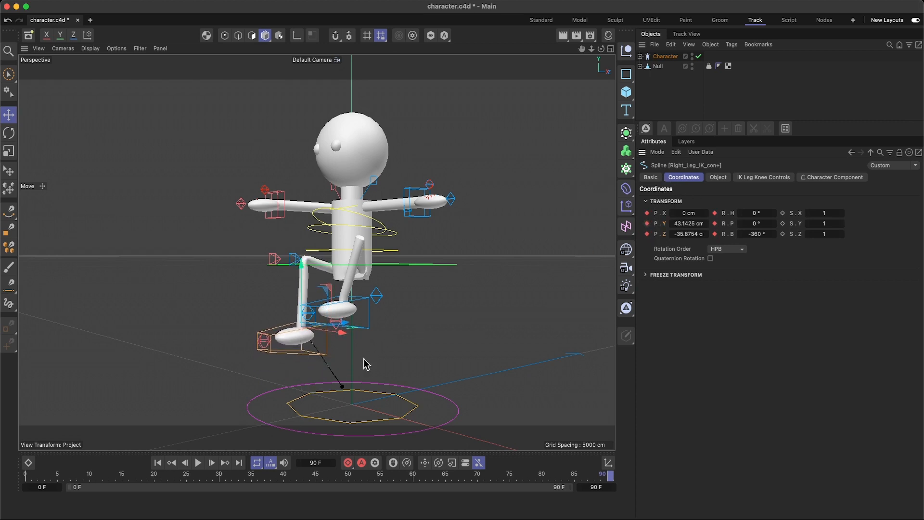
- Play the animation from the start, examine the character's limb motion from several angles, and stop playback
drag(610, 478, 28, 517)
click(198, 462)
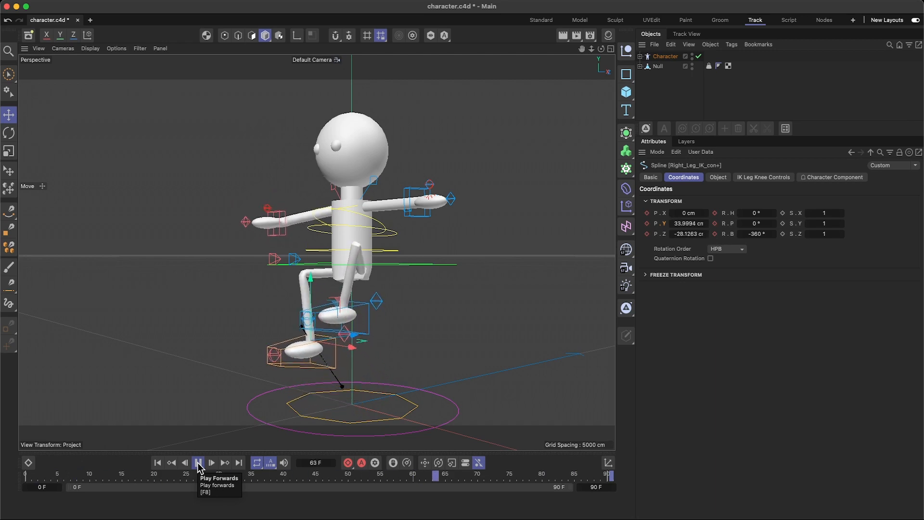
alt+drag(281, 361, 279, 342)
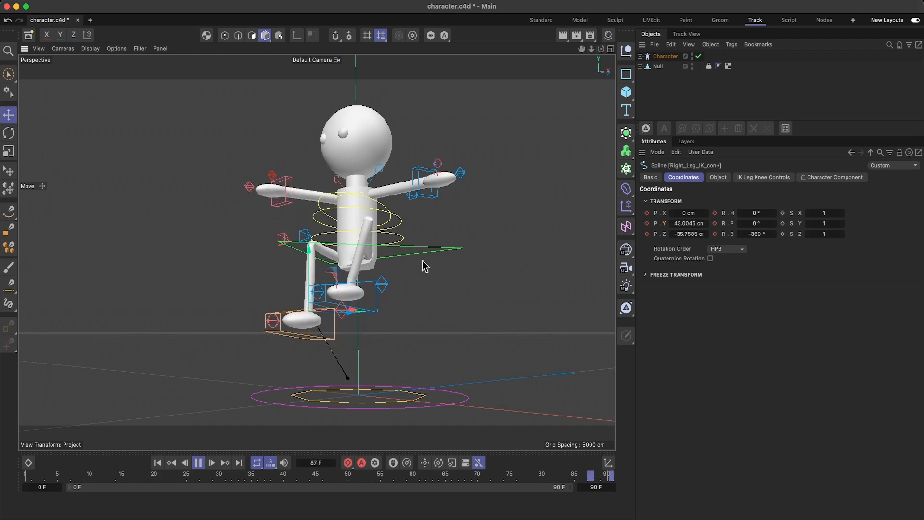
scroll(423, 262, down, 1)
drag(601, 49, 587, 63)
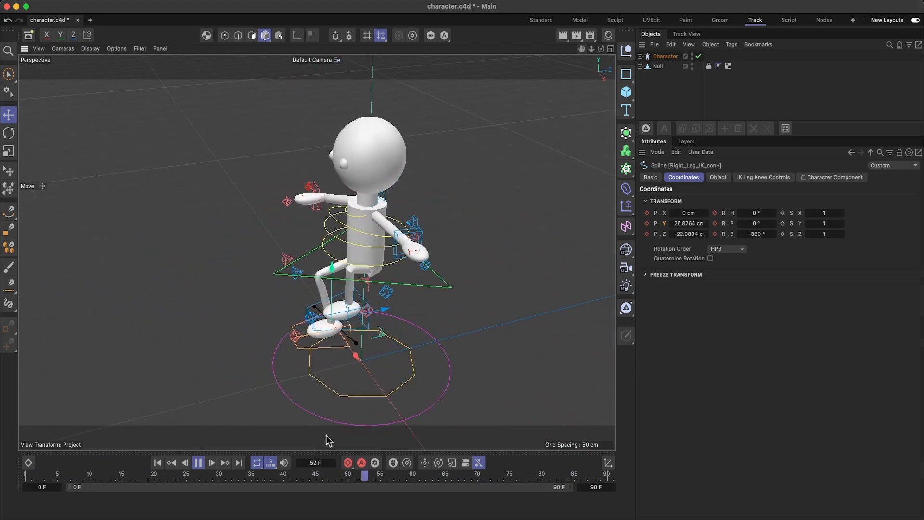
click(198, 463)
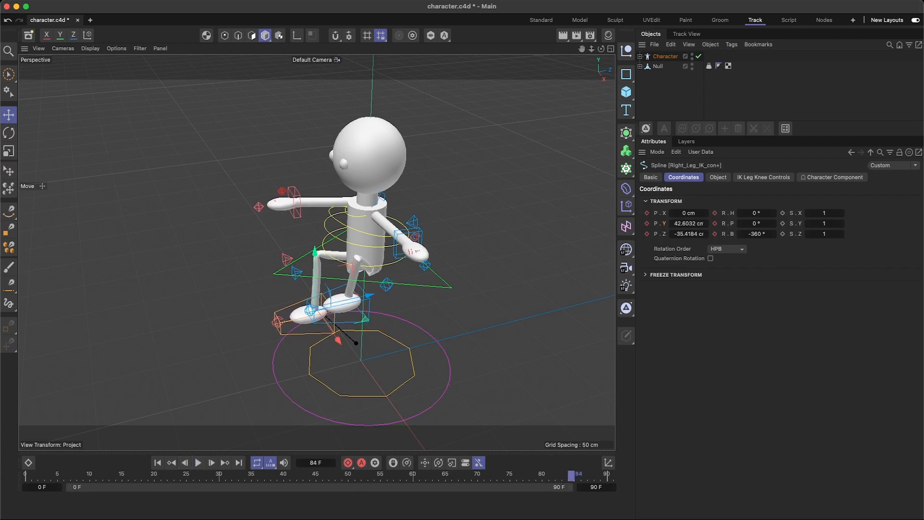